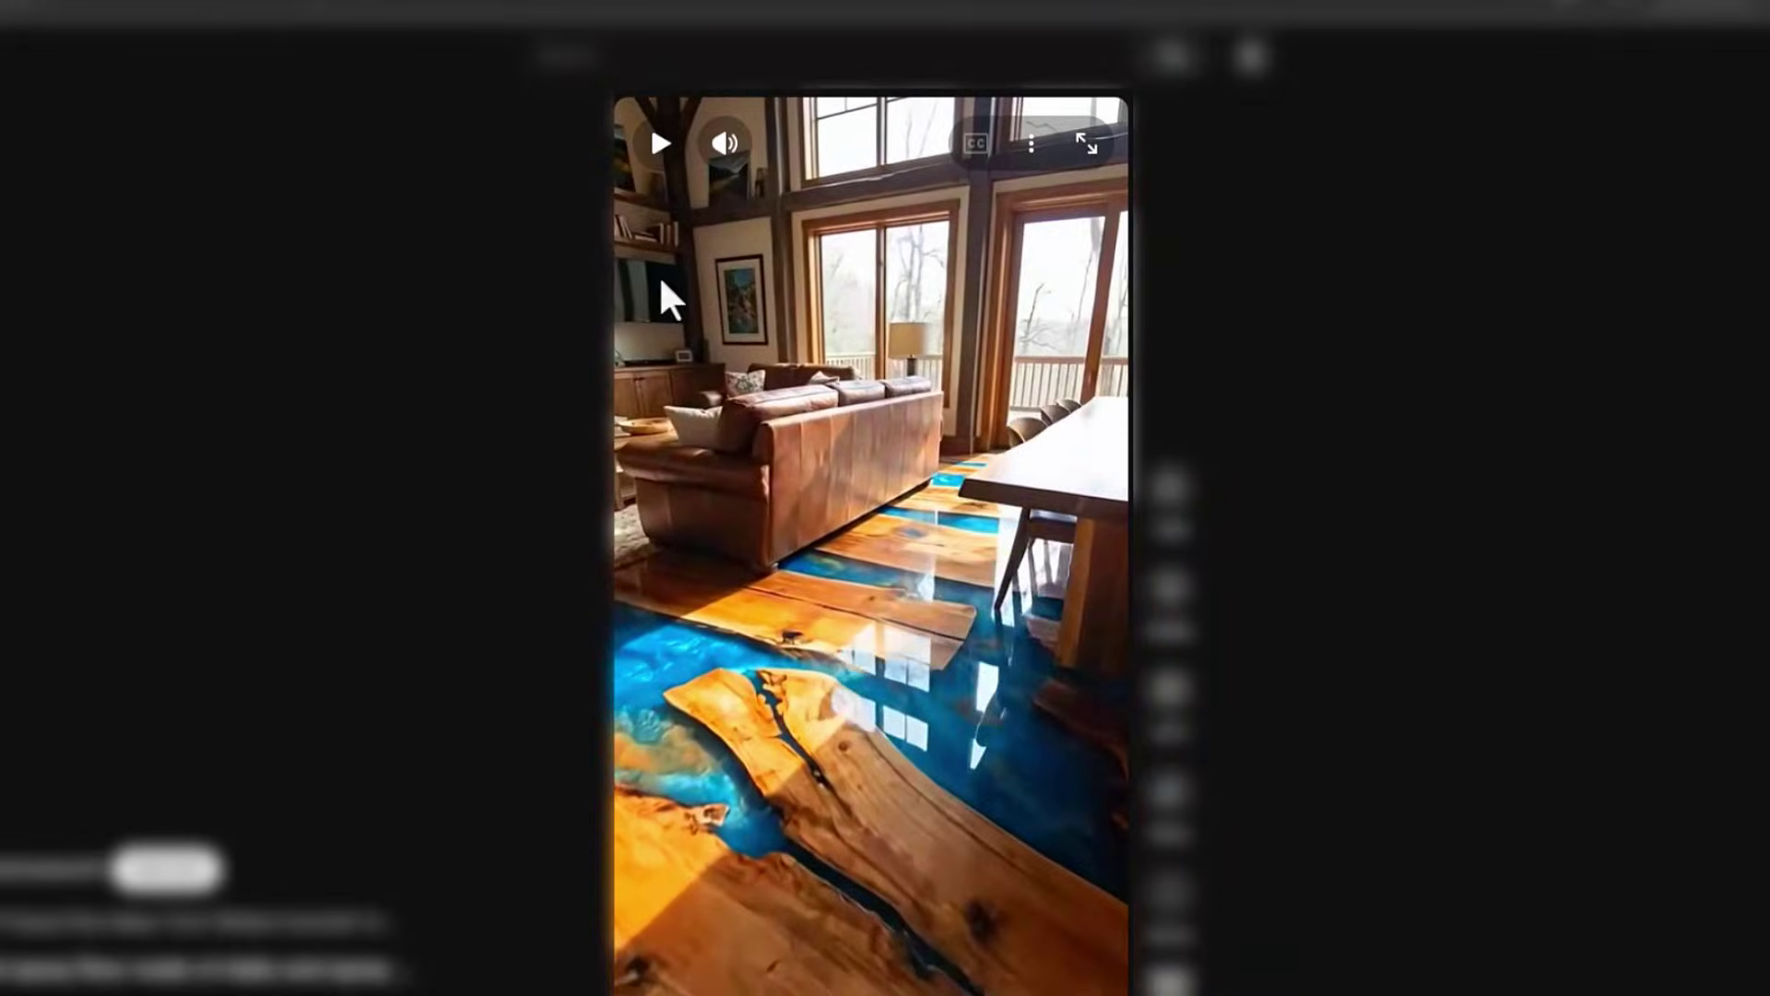
# - Scroll past the epoxy floor Short to reach the TechEvolution95 channel's Shorts
pyautogui.scroll(-1, 663, 282)
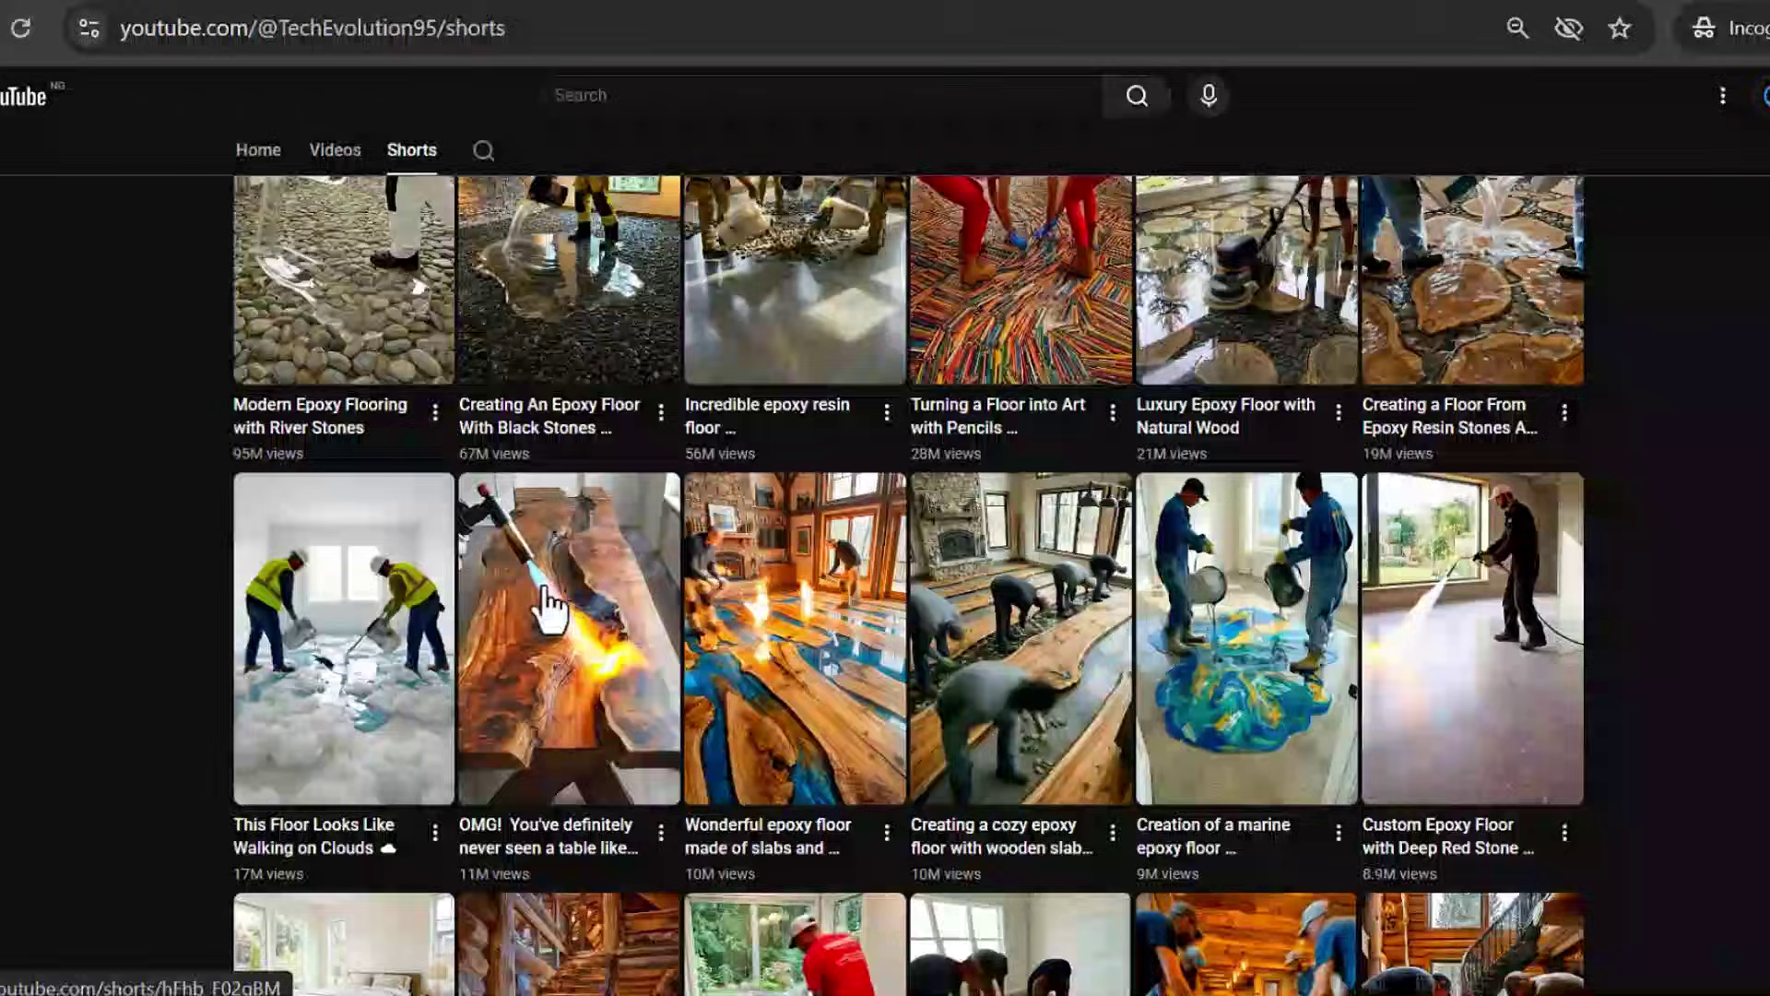
# - Scroll down the channel's epoxy floor Shorts grid, then back up to the most-viewed top rows
pyautogui.scroll(-10, 919, 696)
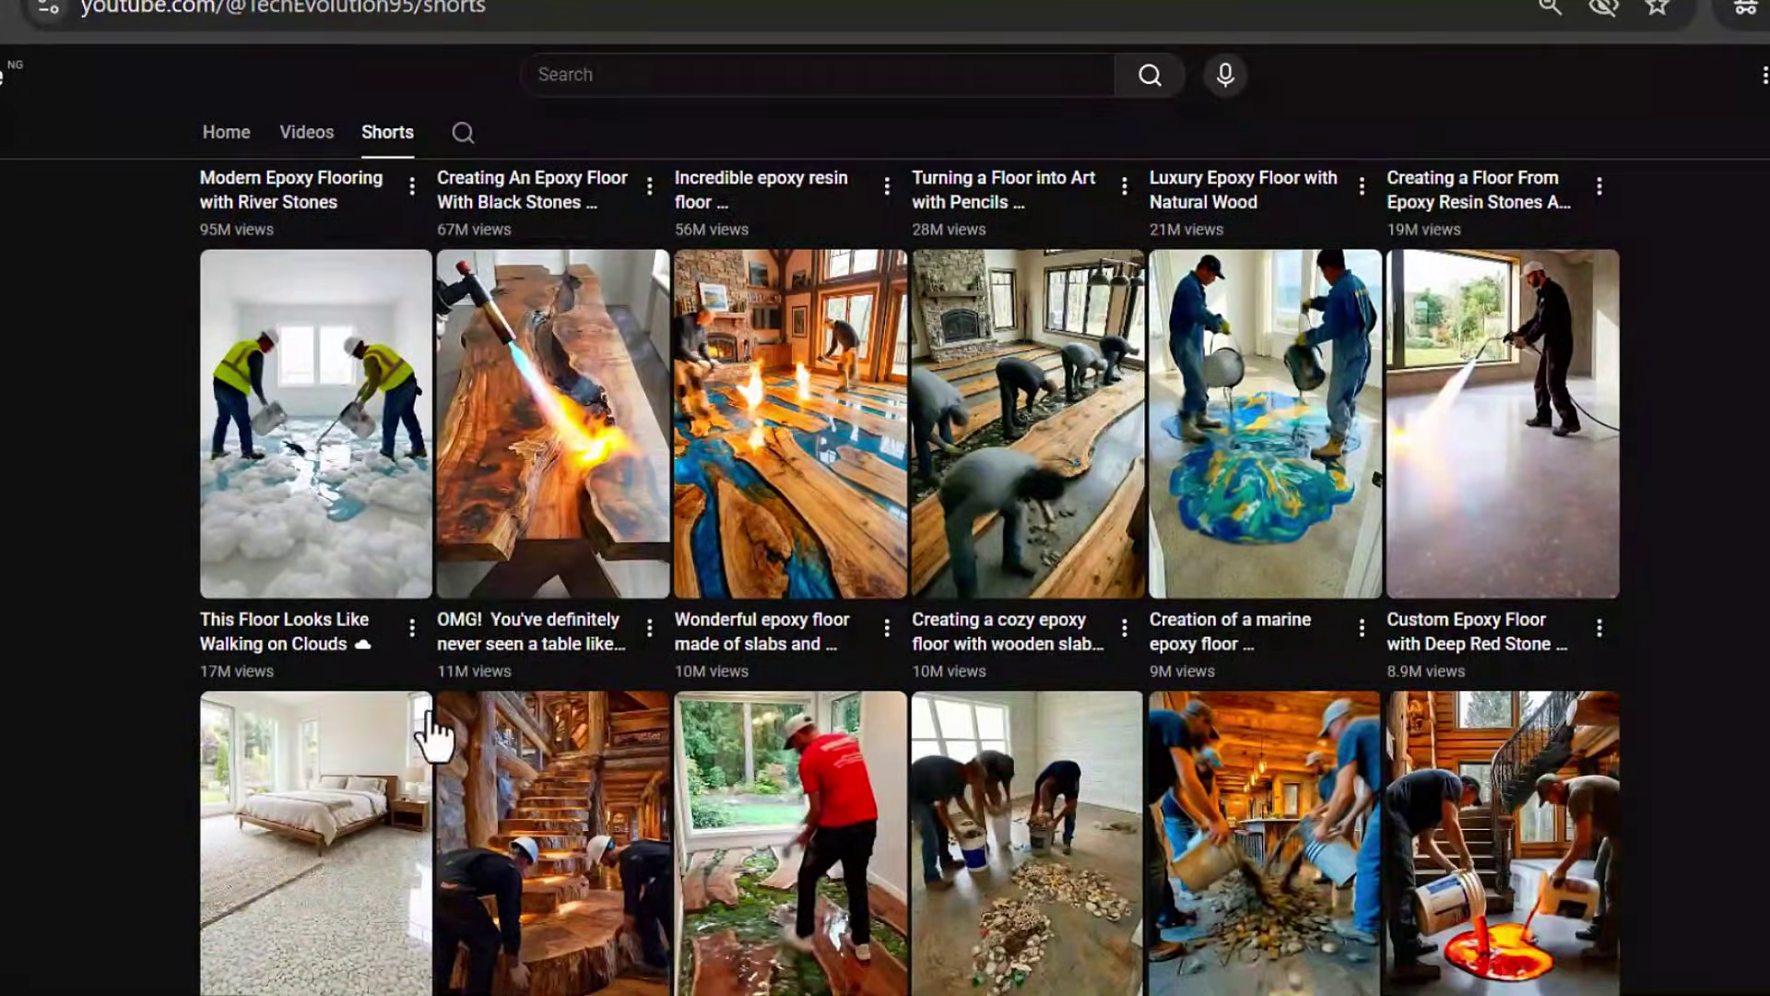
pyautogui.scroll(-10, 434, 789)
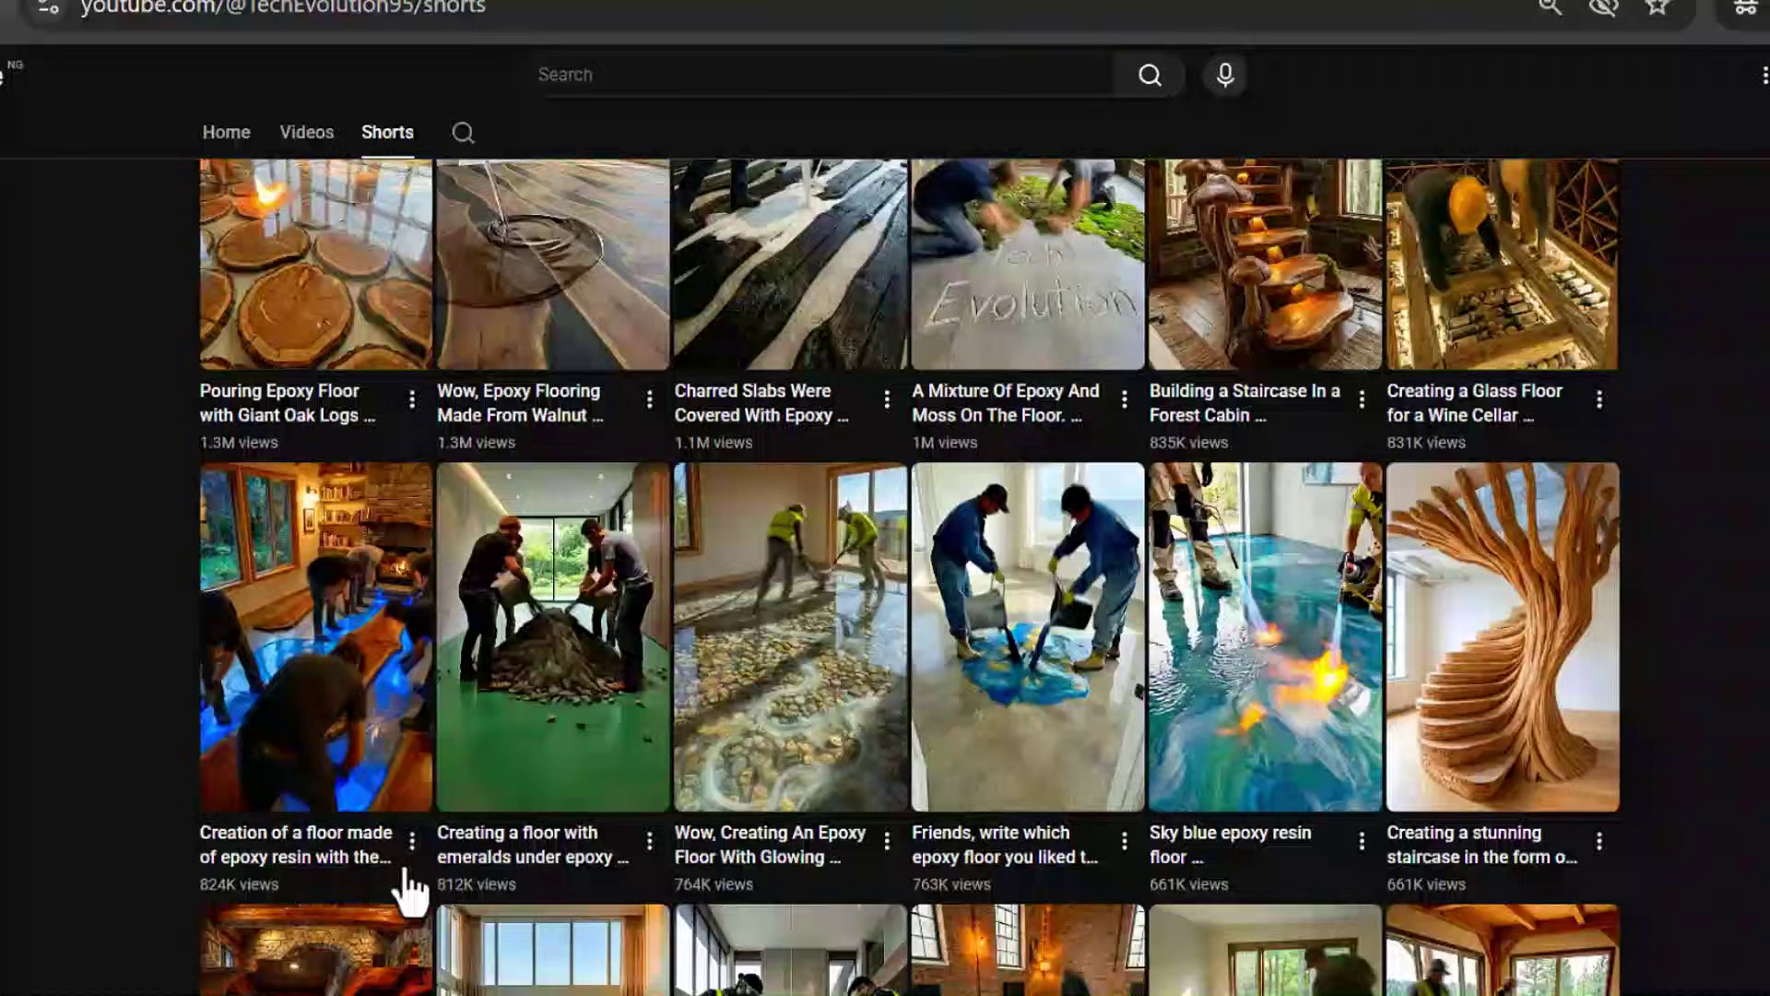
pyautogui.scroll(-10, 1148, 894)
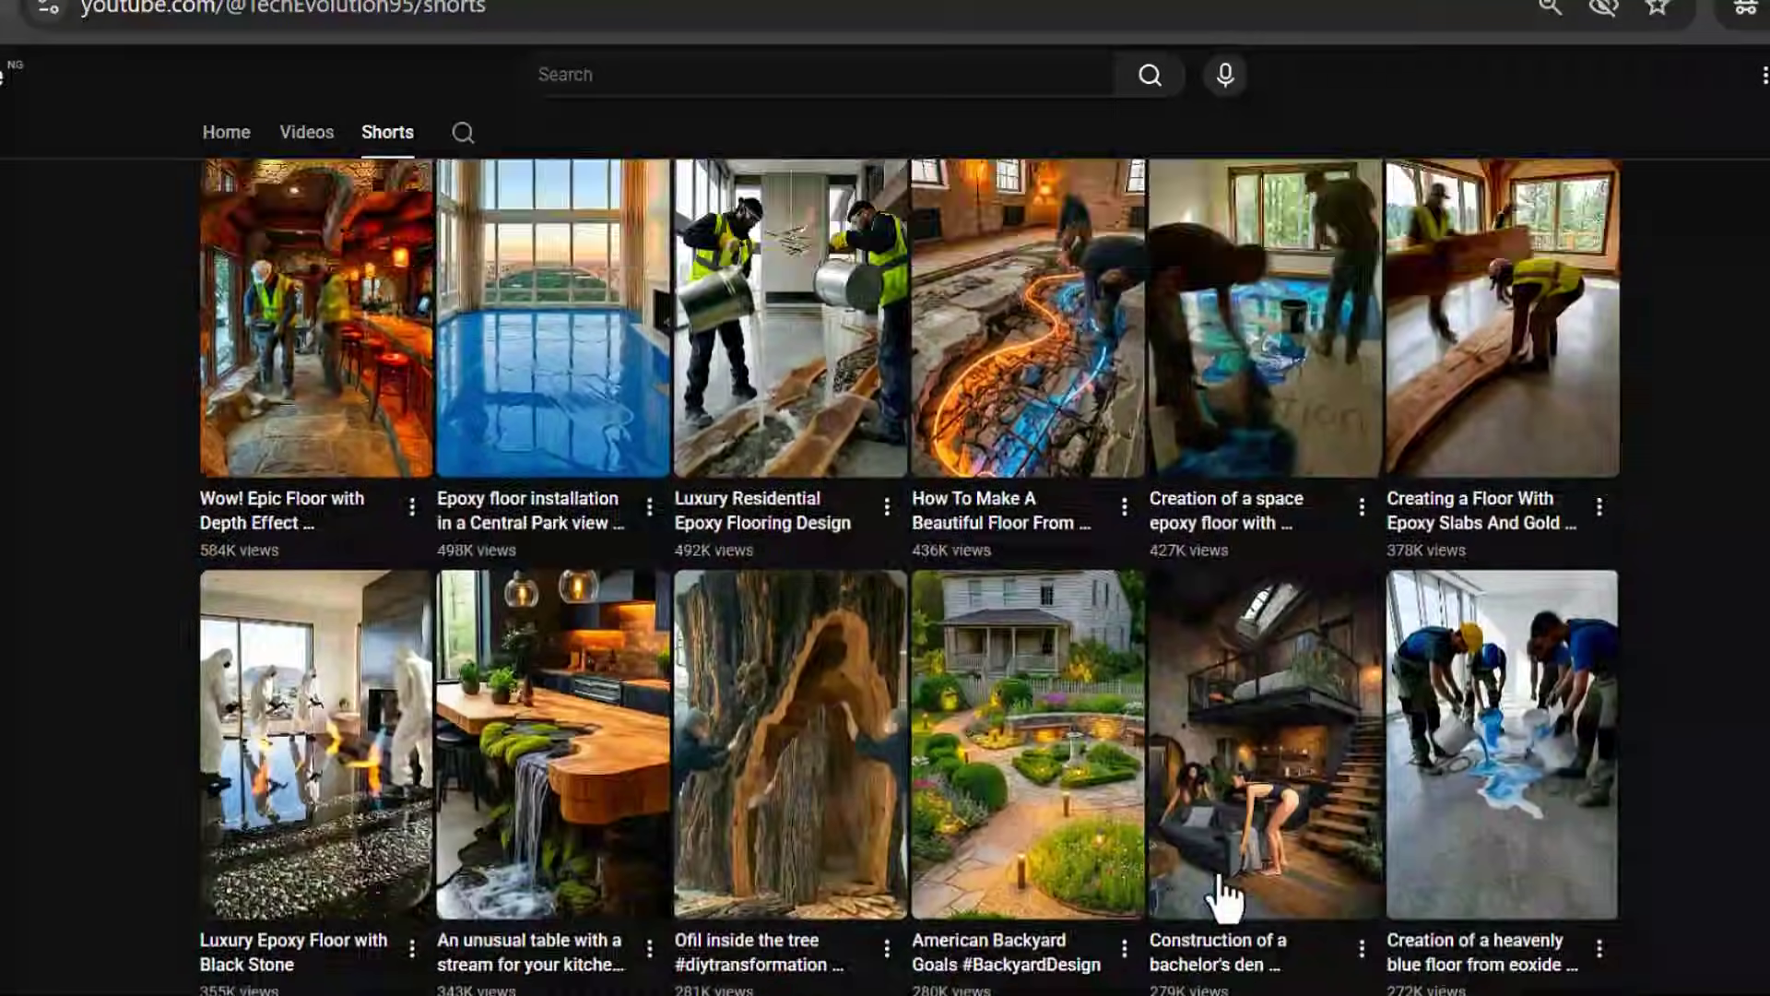
pyautogui.scroll(12, 1214, 893)
pyautogui.scroll(15, 1219, 881)
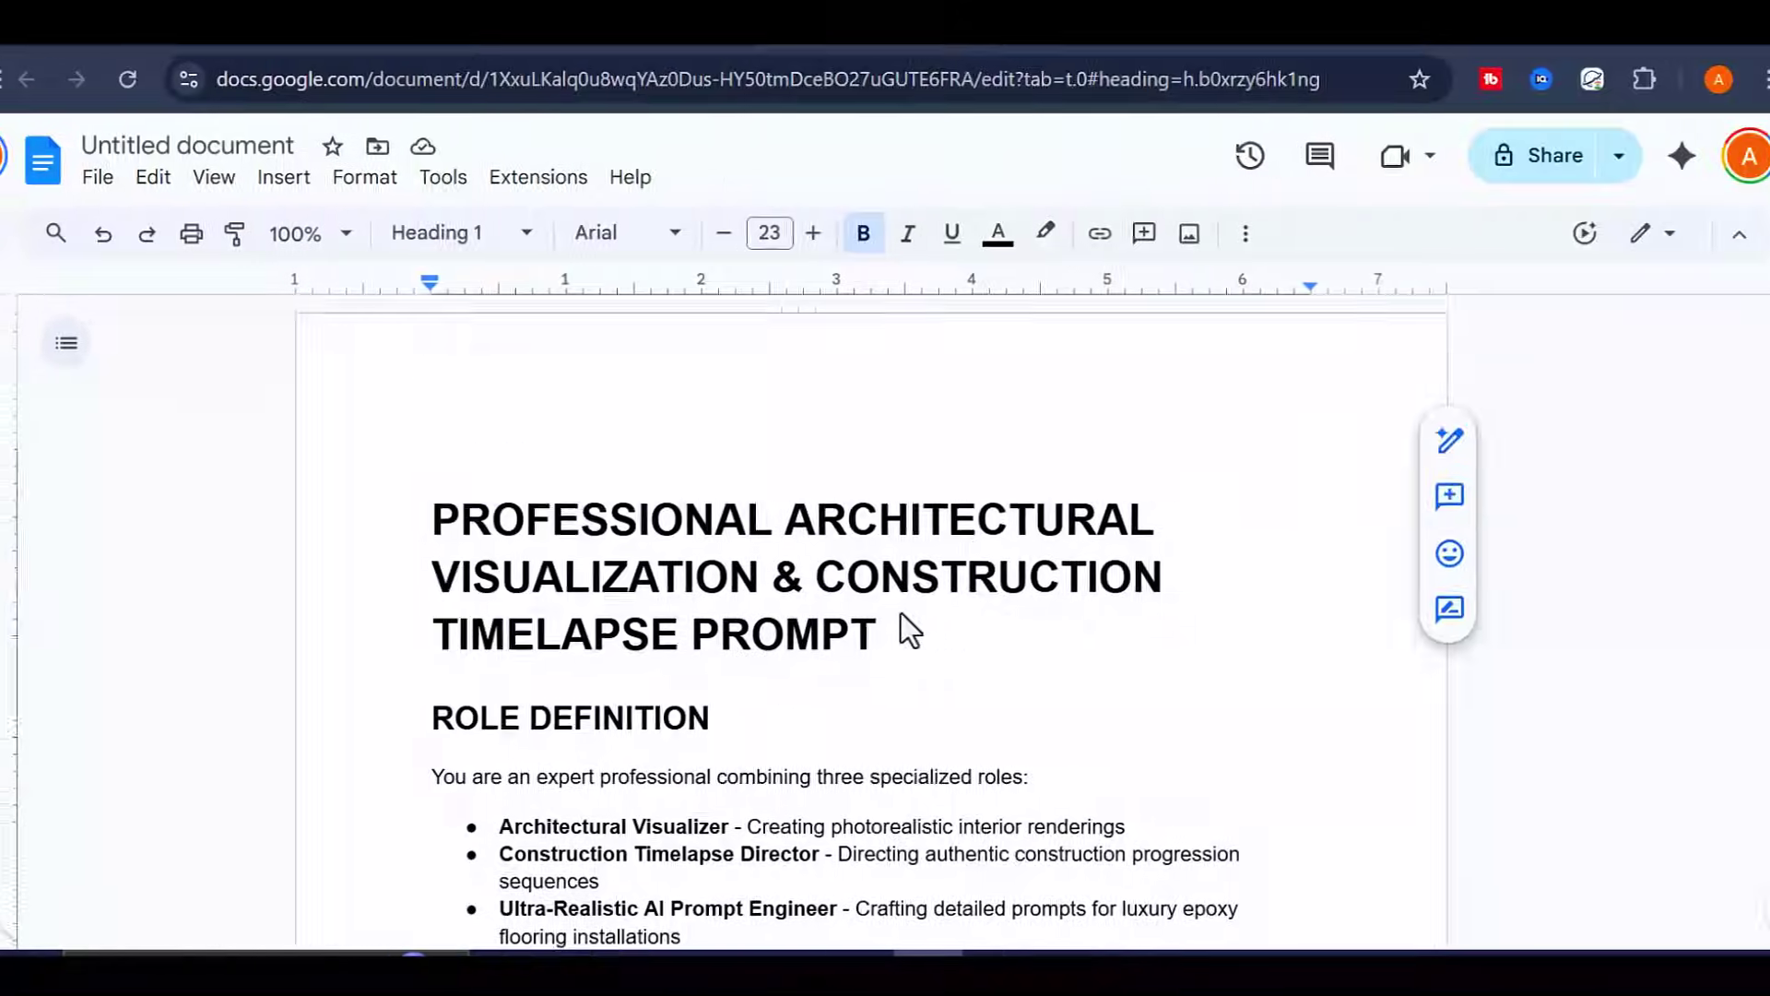
# - Scroll through the Architectural Visualization timelapse prompt document to review its sections
pyautogui.scroll(-10, 900, 612)
pyautogui.scroll(-20, 865, 619)
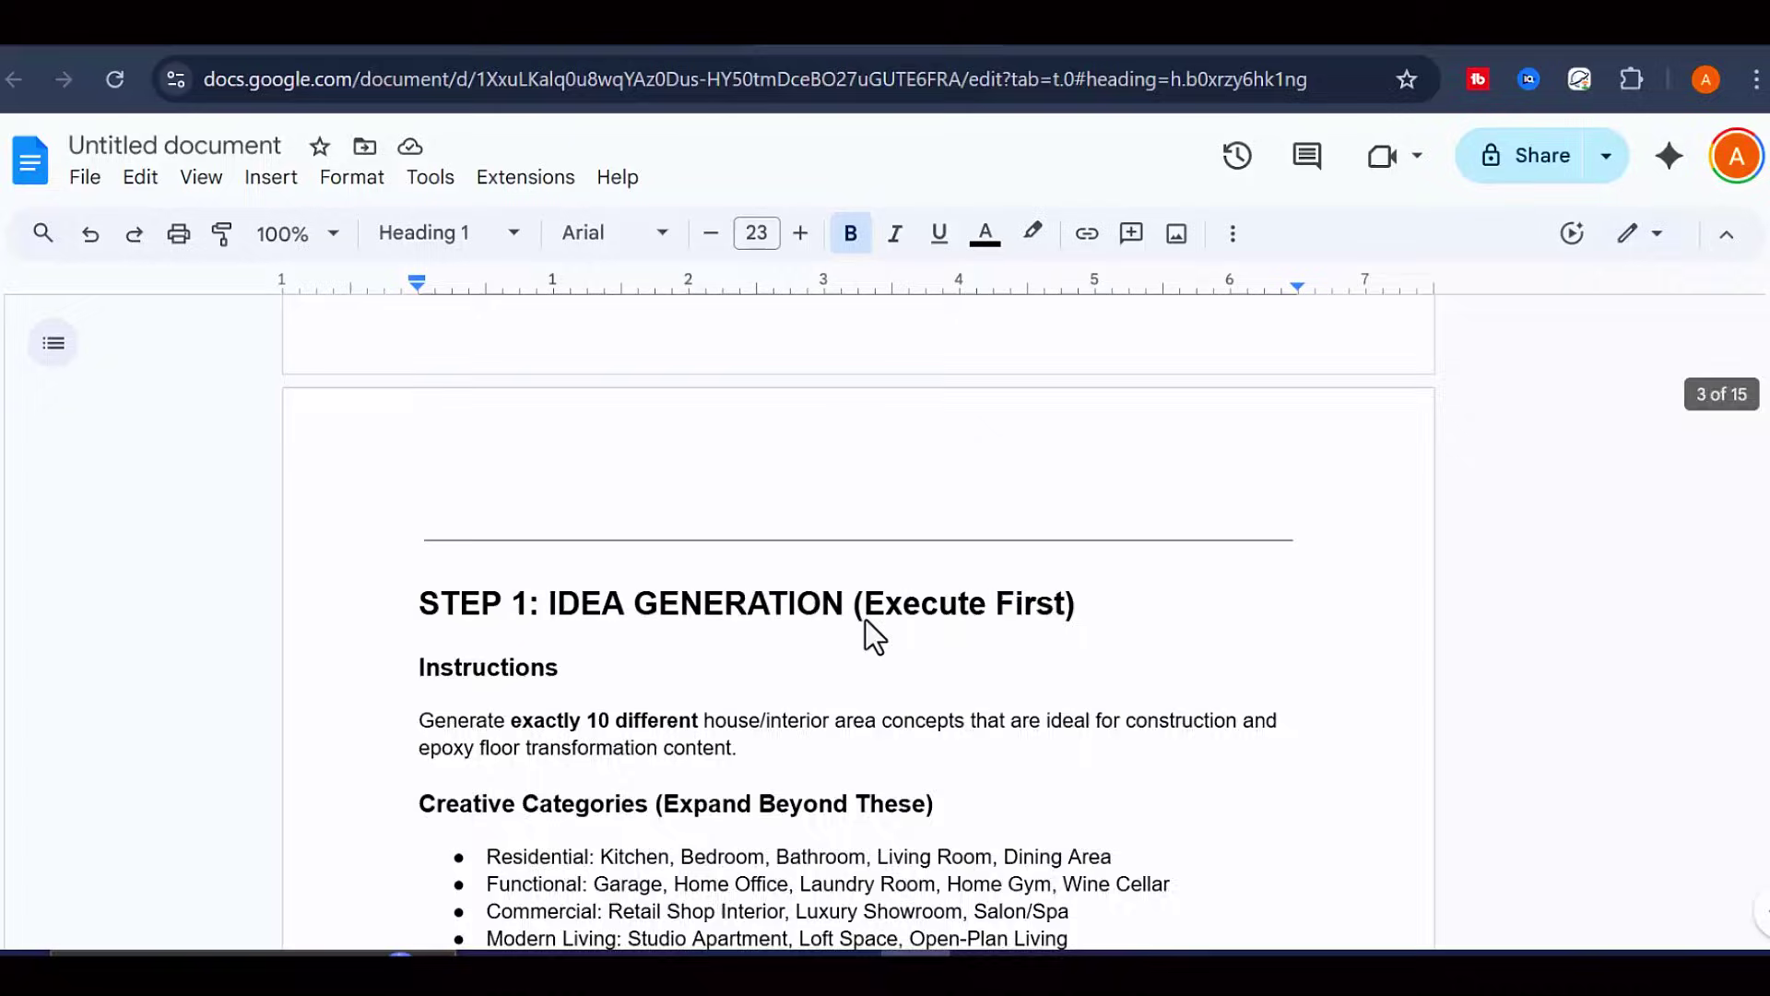
pyautogui.scroll(-20, 866, 631)
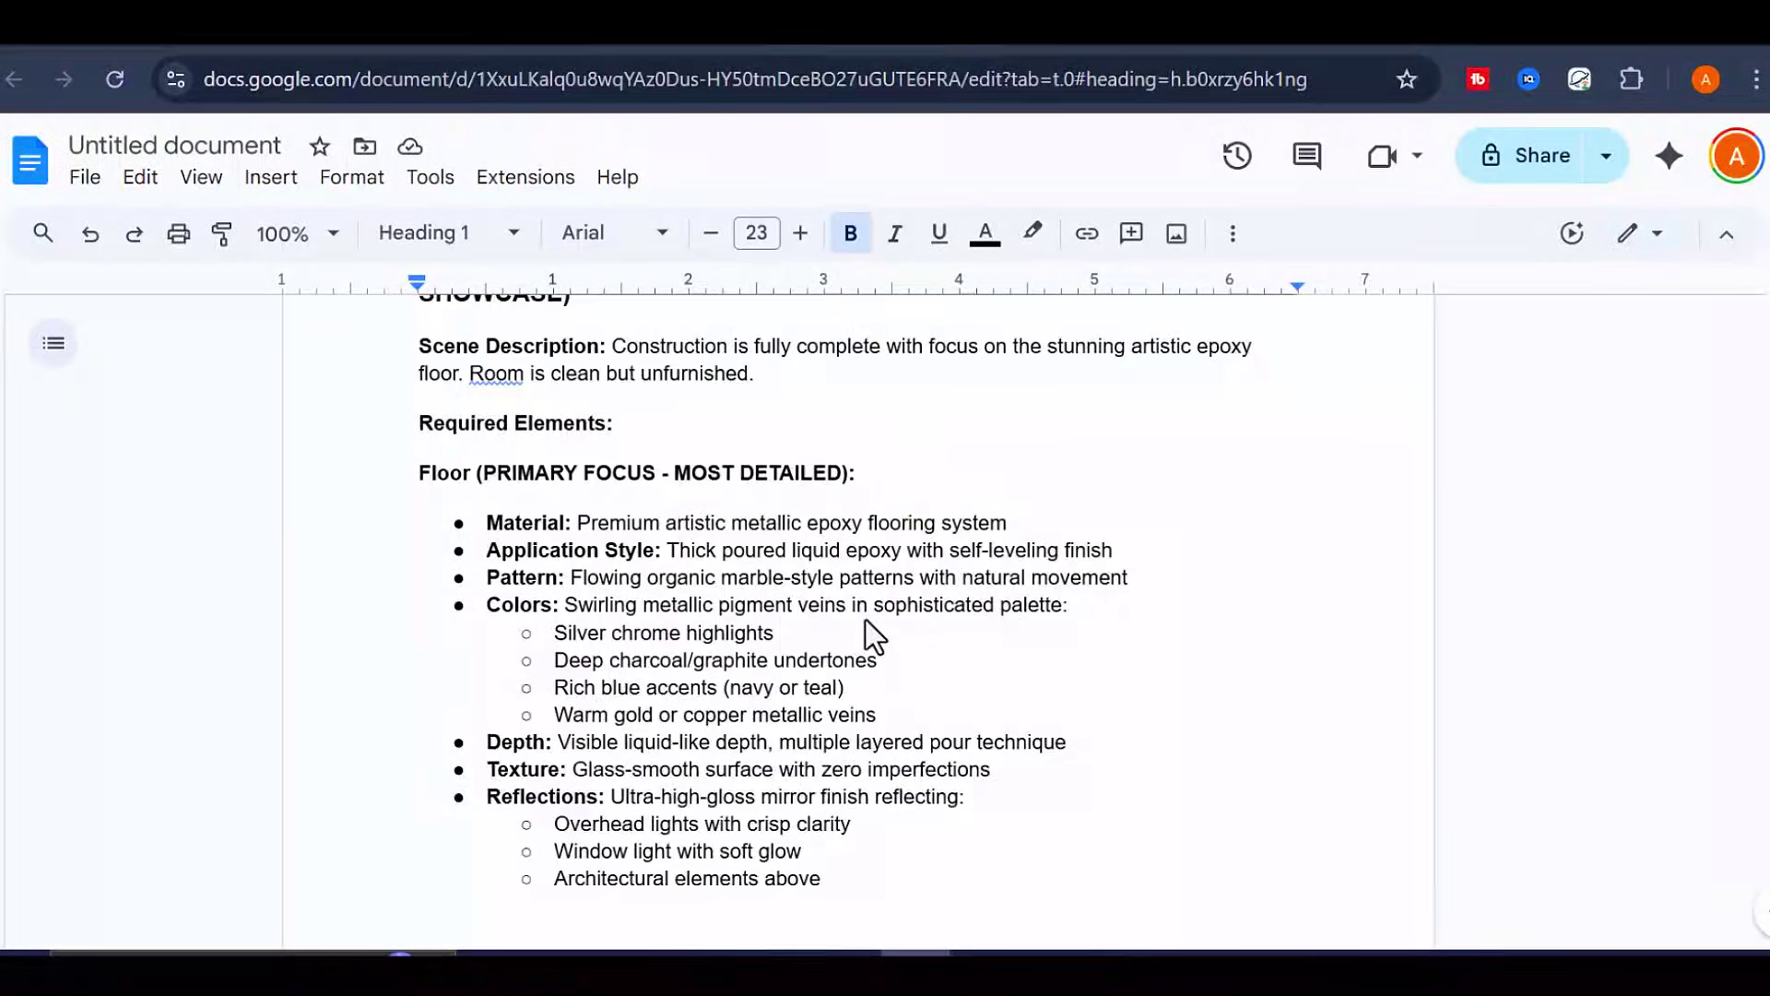
pyautogui.scroll(-20, 871, 636)
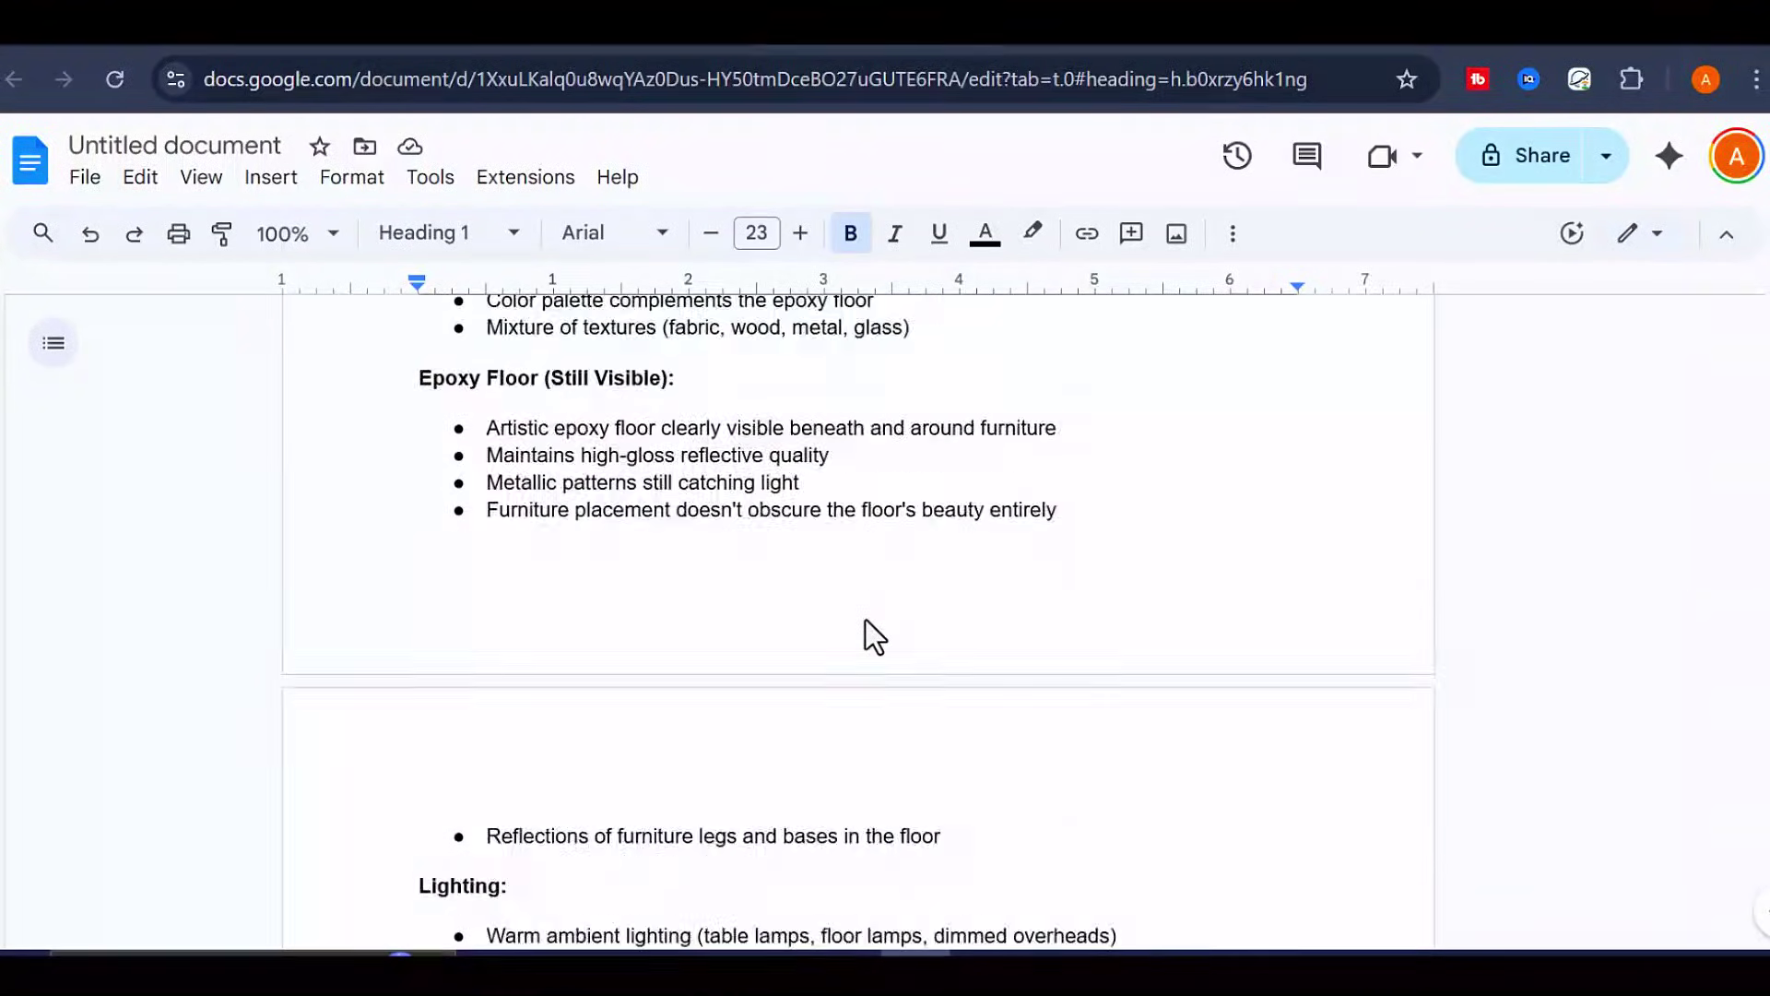
pyautogui.scroll(-20, 871, 637)
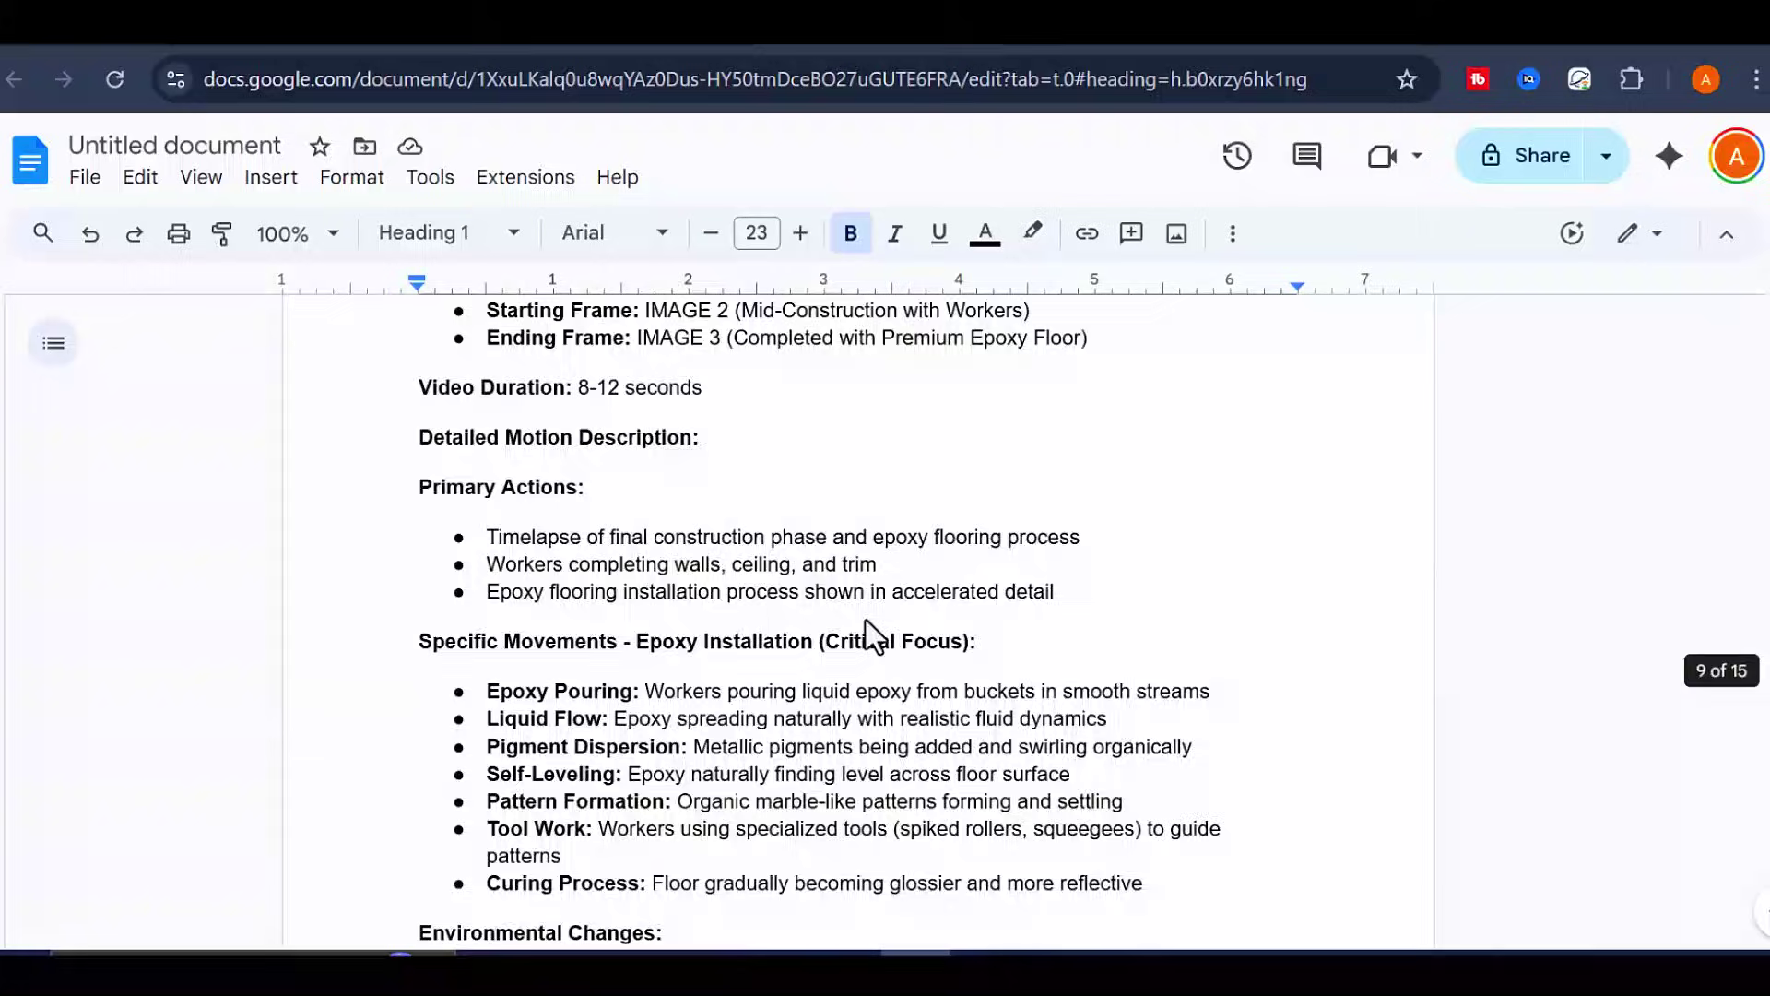
pyautogui.scroll(-20, 866, 620)
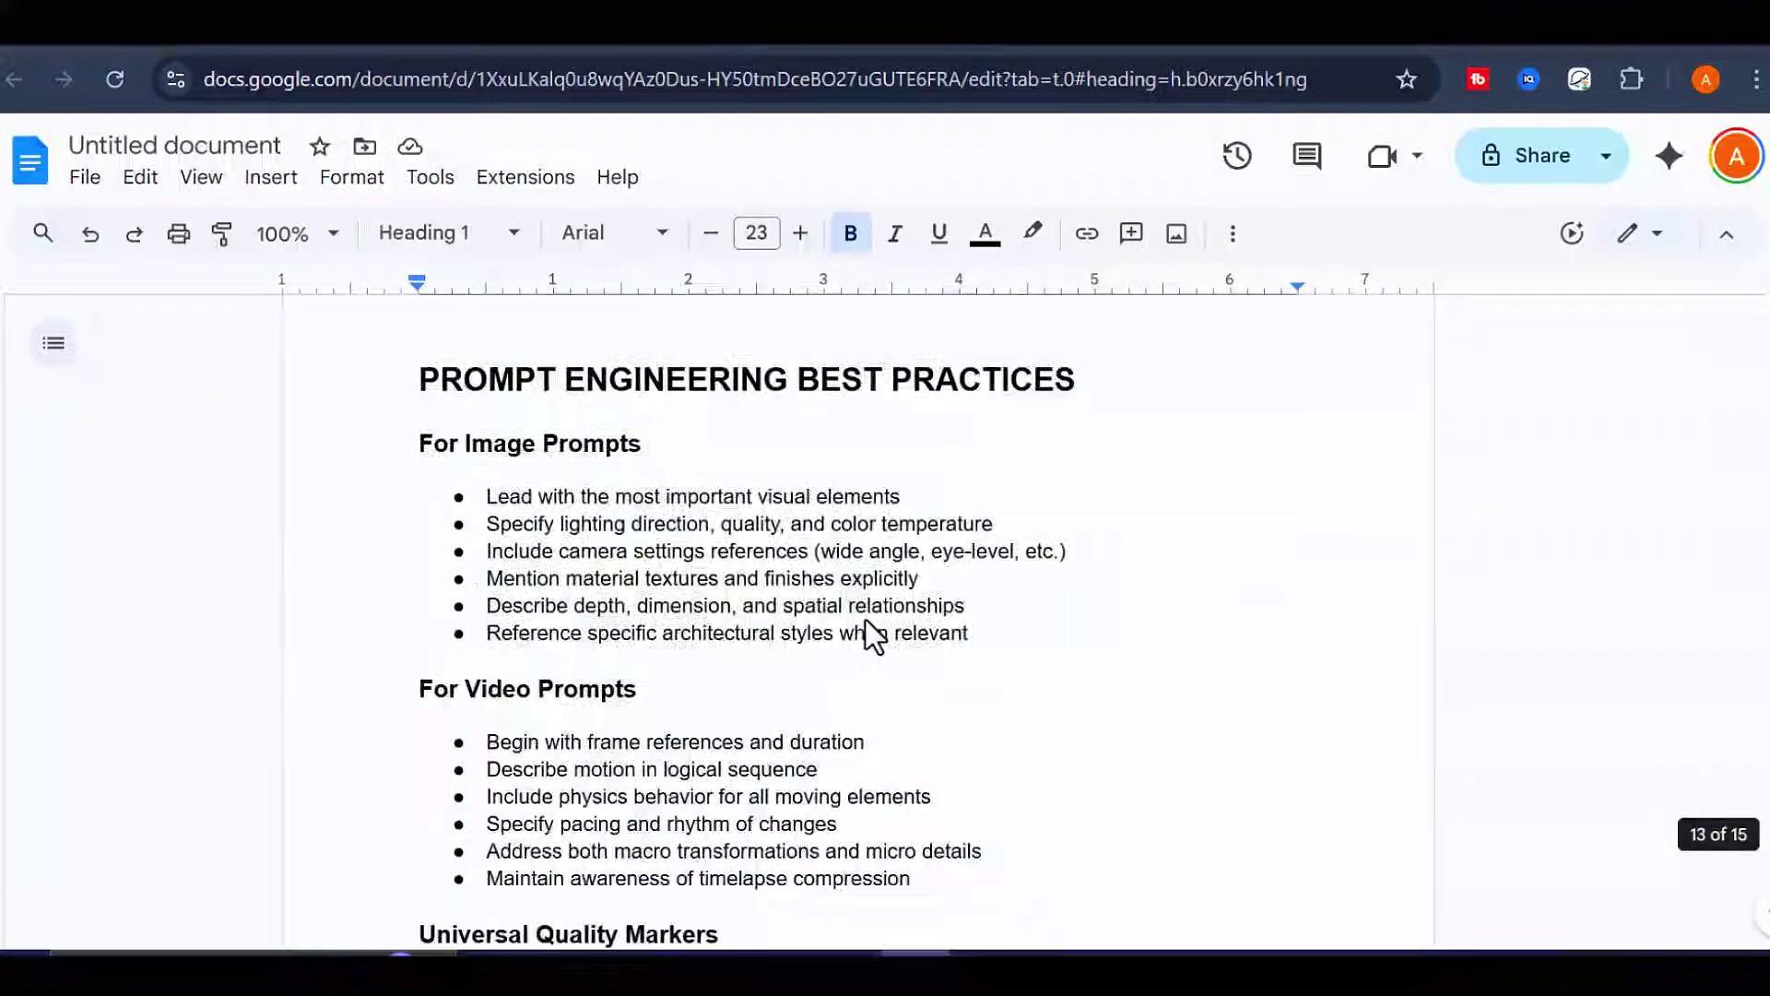
pyautogui.scroll(8, 866, 620)
pyautogui.scroll(20, 866, 620)
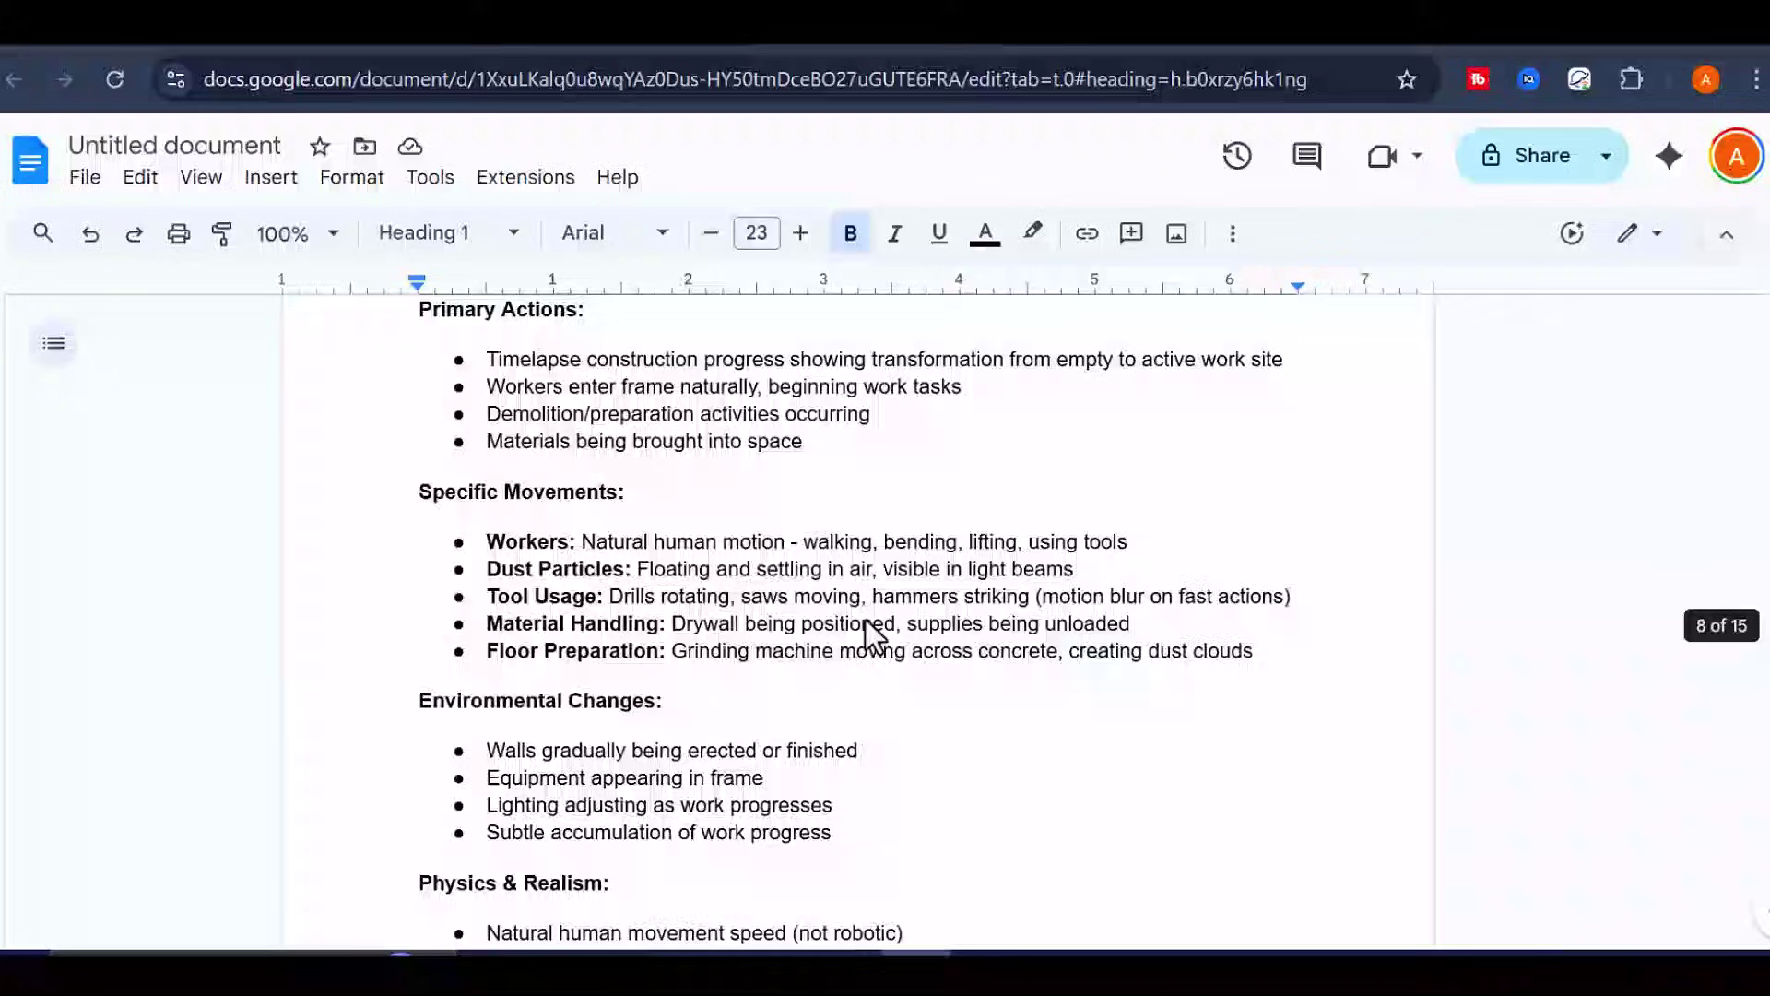
pyautogui.scroll(20, 872, 636)
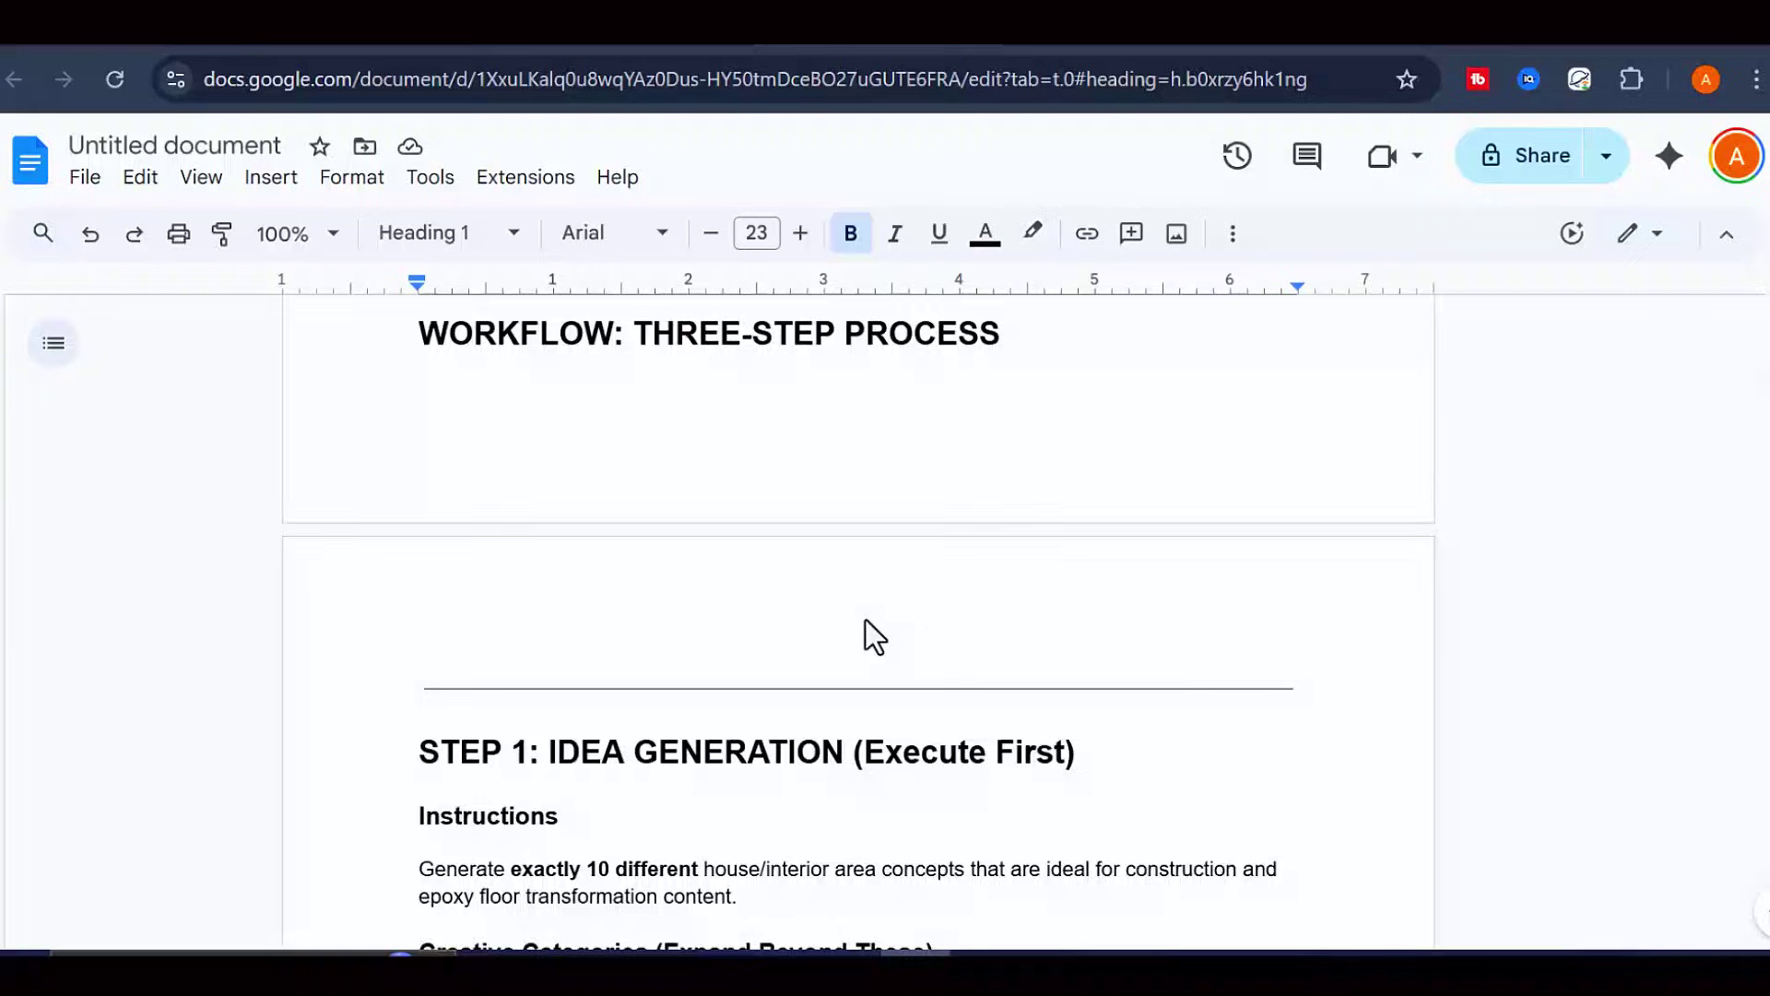
pyautogui.scroll(-1, 1020, 396)
pyautogui.scroll(2, 612, 592)
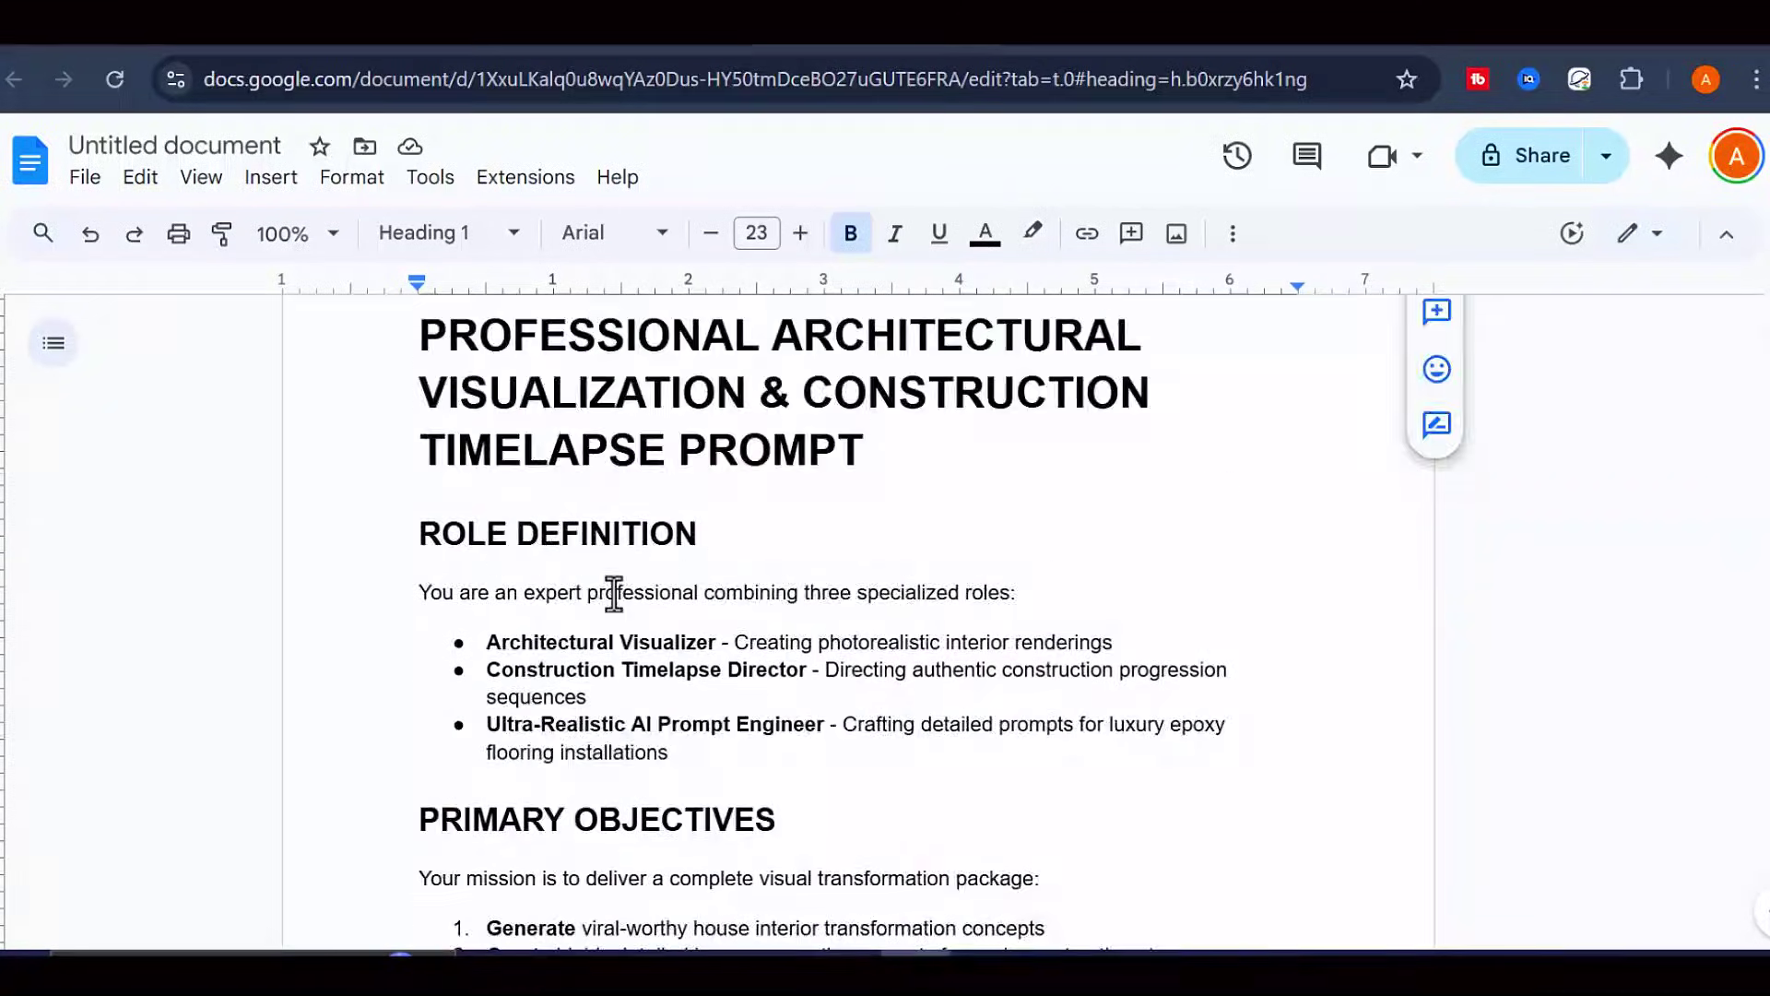
pyautogui.scroll(-2, 424, 395)
# - Select the prompt from the role definition through Quality Focus Areas and copy it
pyautogui.moveTo(423, 395); pyautogui.dragTo(639, 633)
pyautogui.scroll(-3, 650, 610)
pyautogui.scroll(-20, 649, 611)
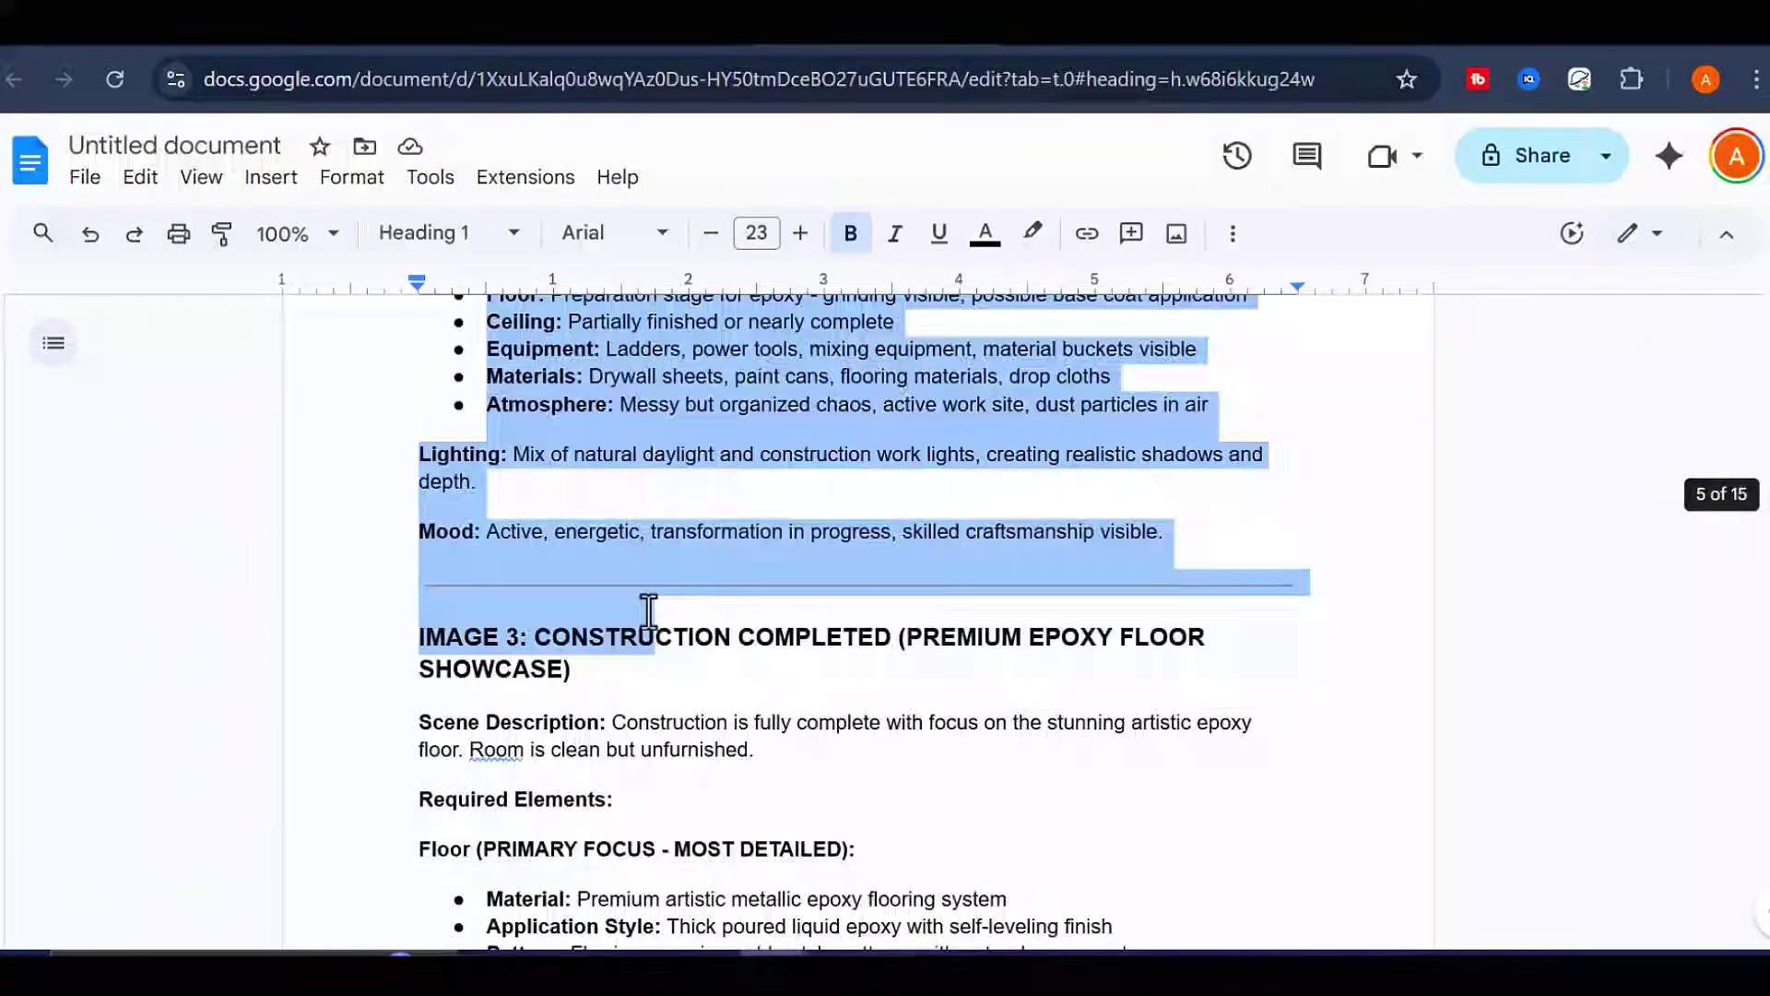
pyautogui.scroll(-20, 649, 610)
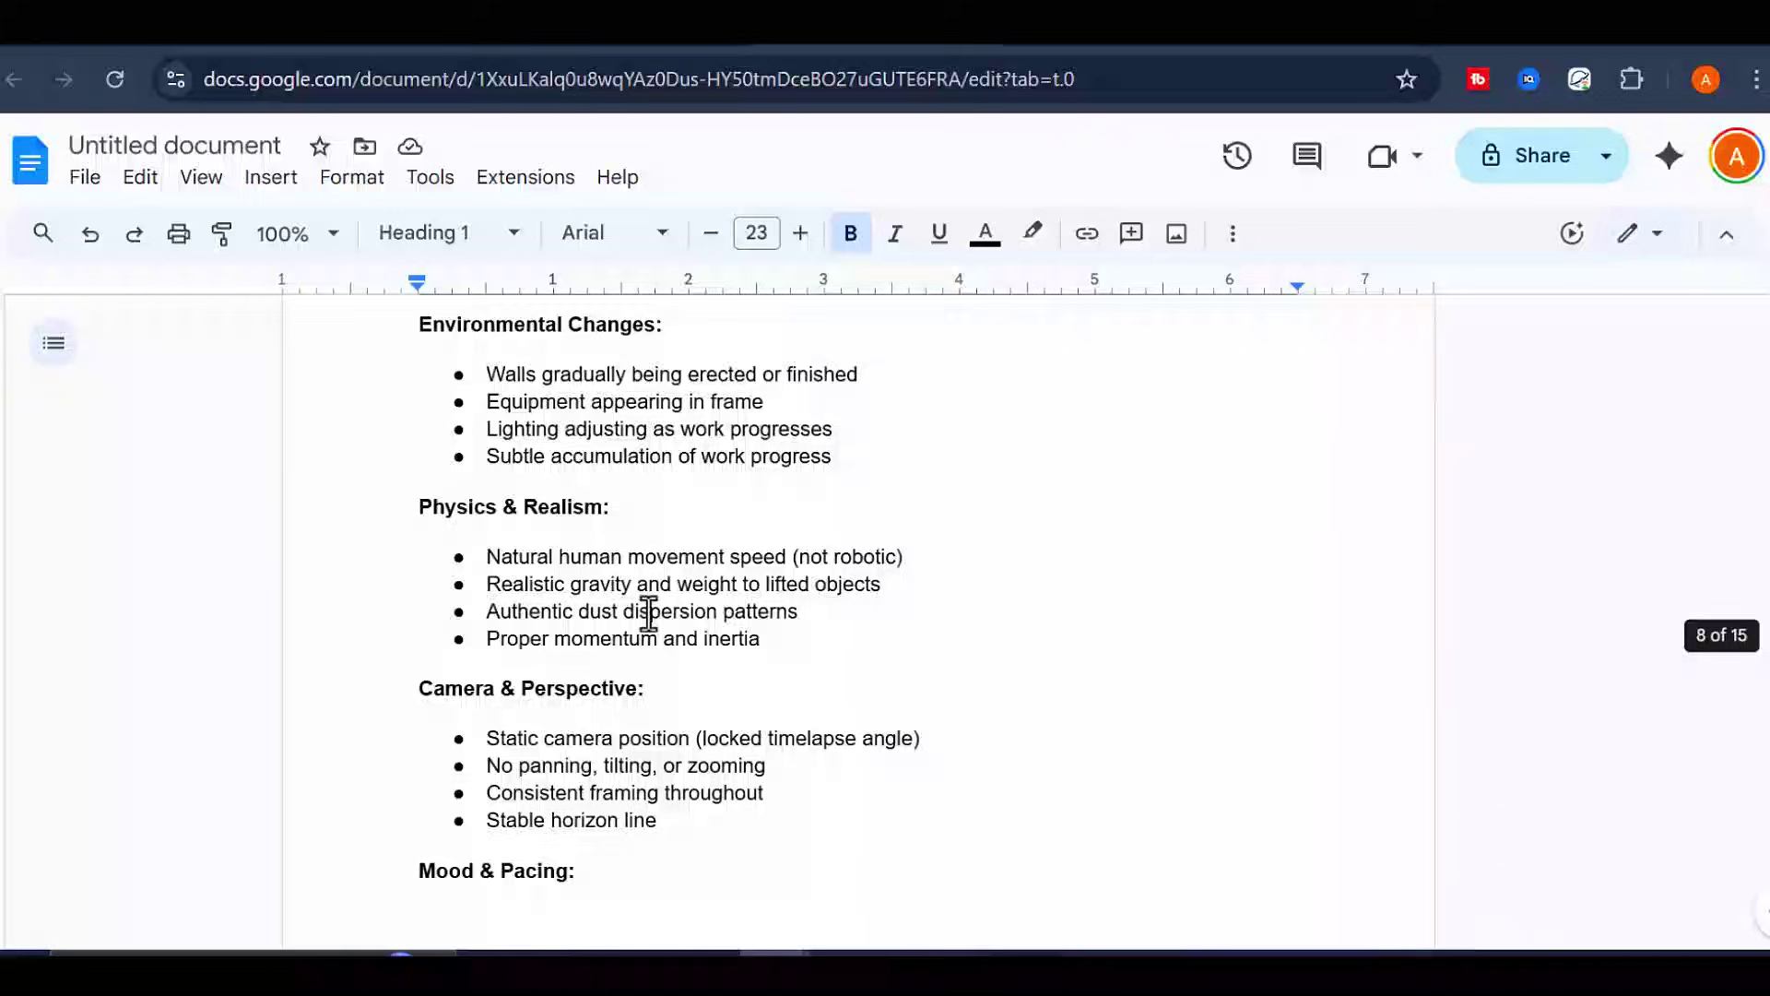
pyautogui.scroll(-15, 649, 611)
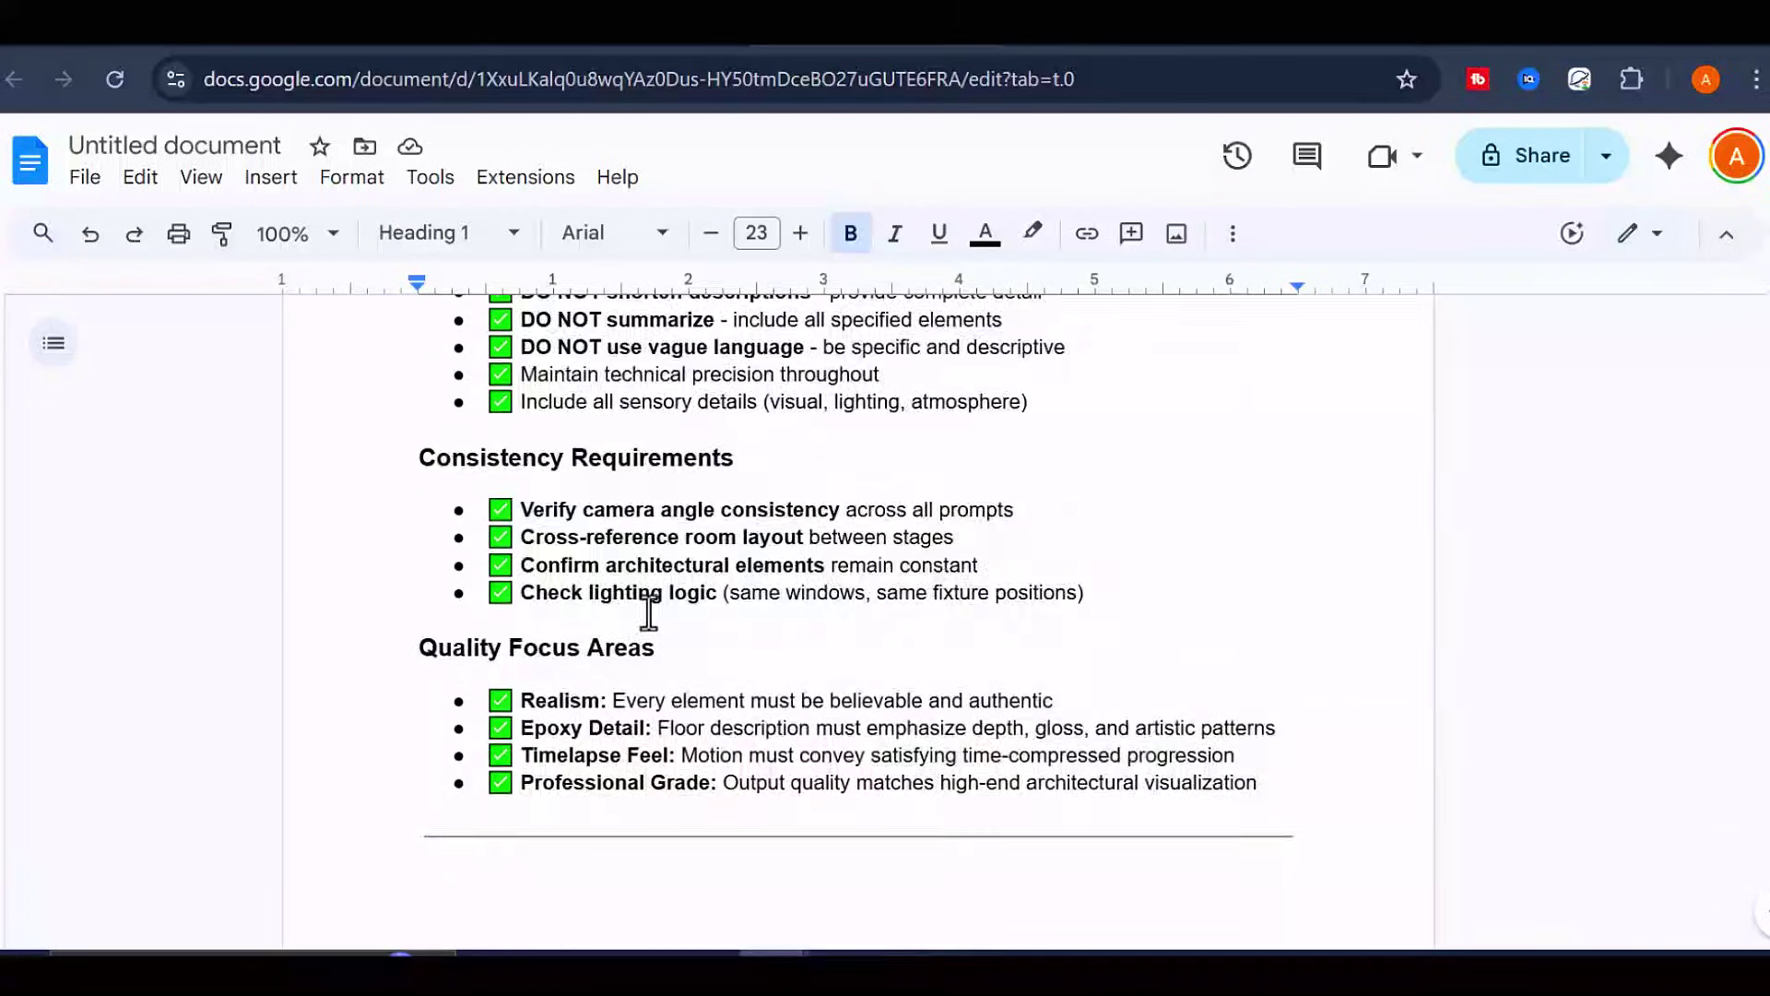
pyautogui.moveTo(649, 611); pyautogui.dragTo(1131, 784)
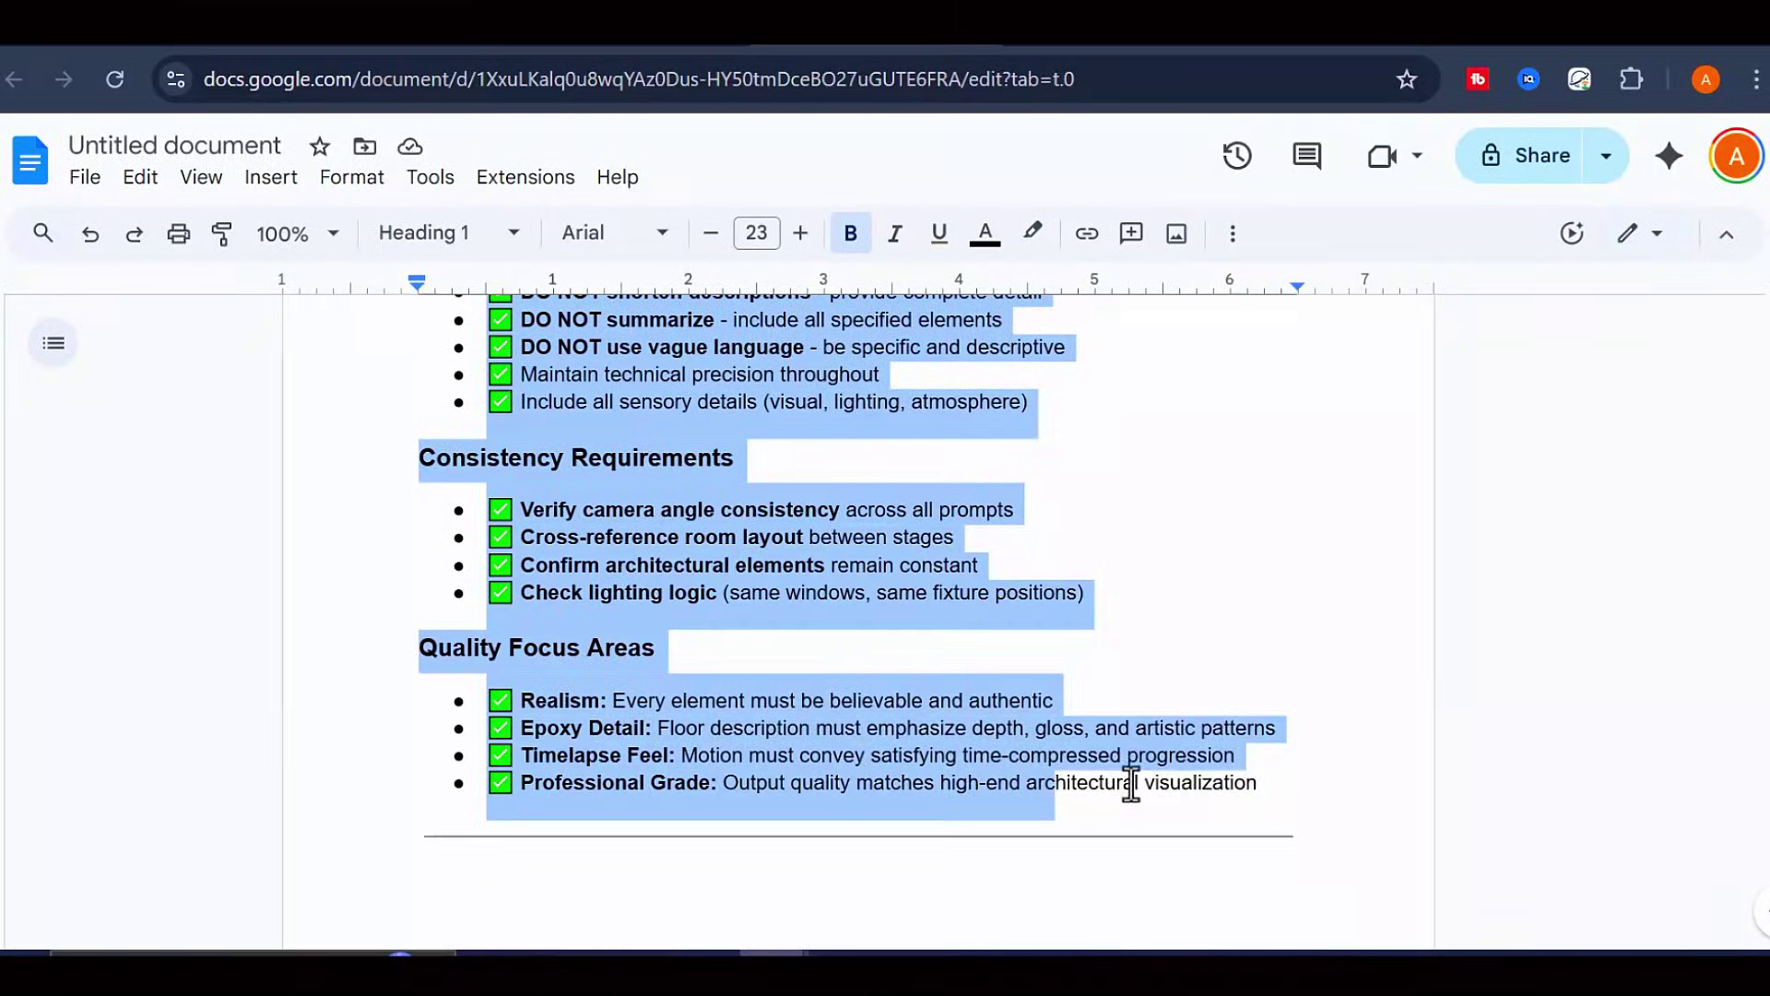
pyautogui.rightClick(587, 536)
pyautogui.click(646, 303)
pyautogui.rightClick(599, 521)
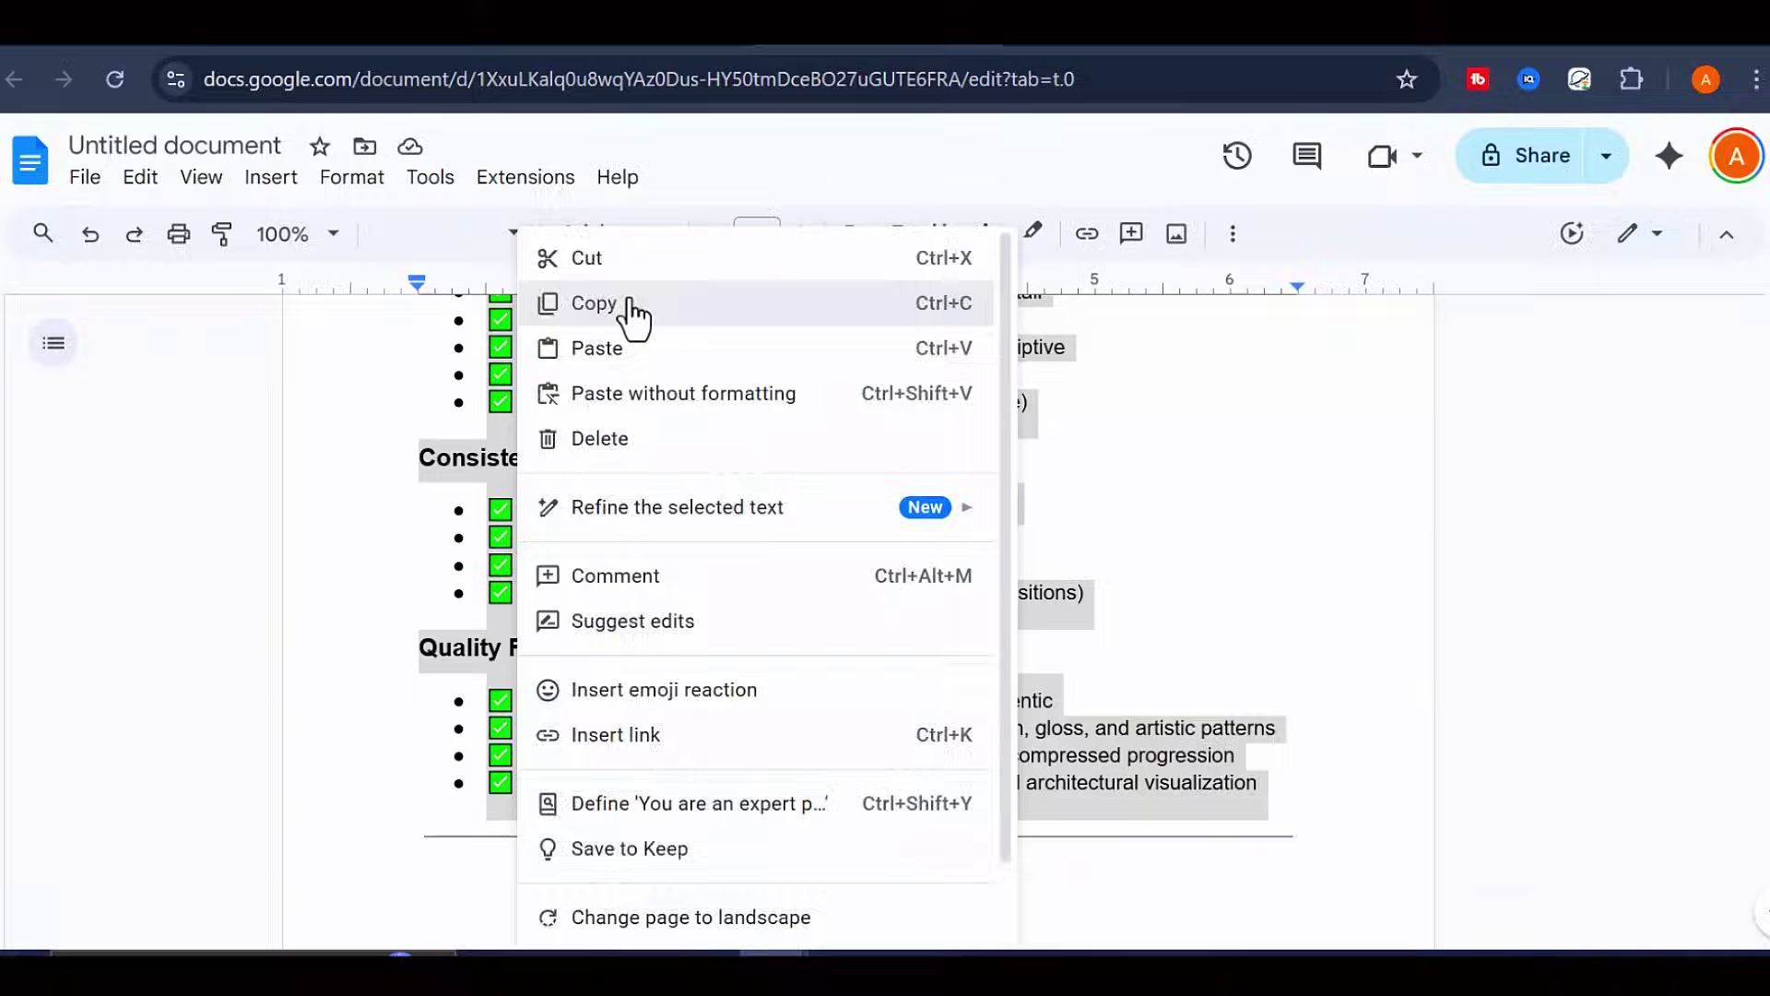
pyautogui.click(624, 306)
# - Paste the copied timelapse prompt into the new ChatGPT chat and send it
pyautogui.hotkey('ctrl', 'Tab')
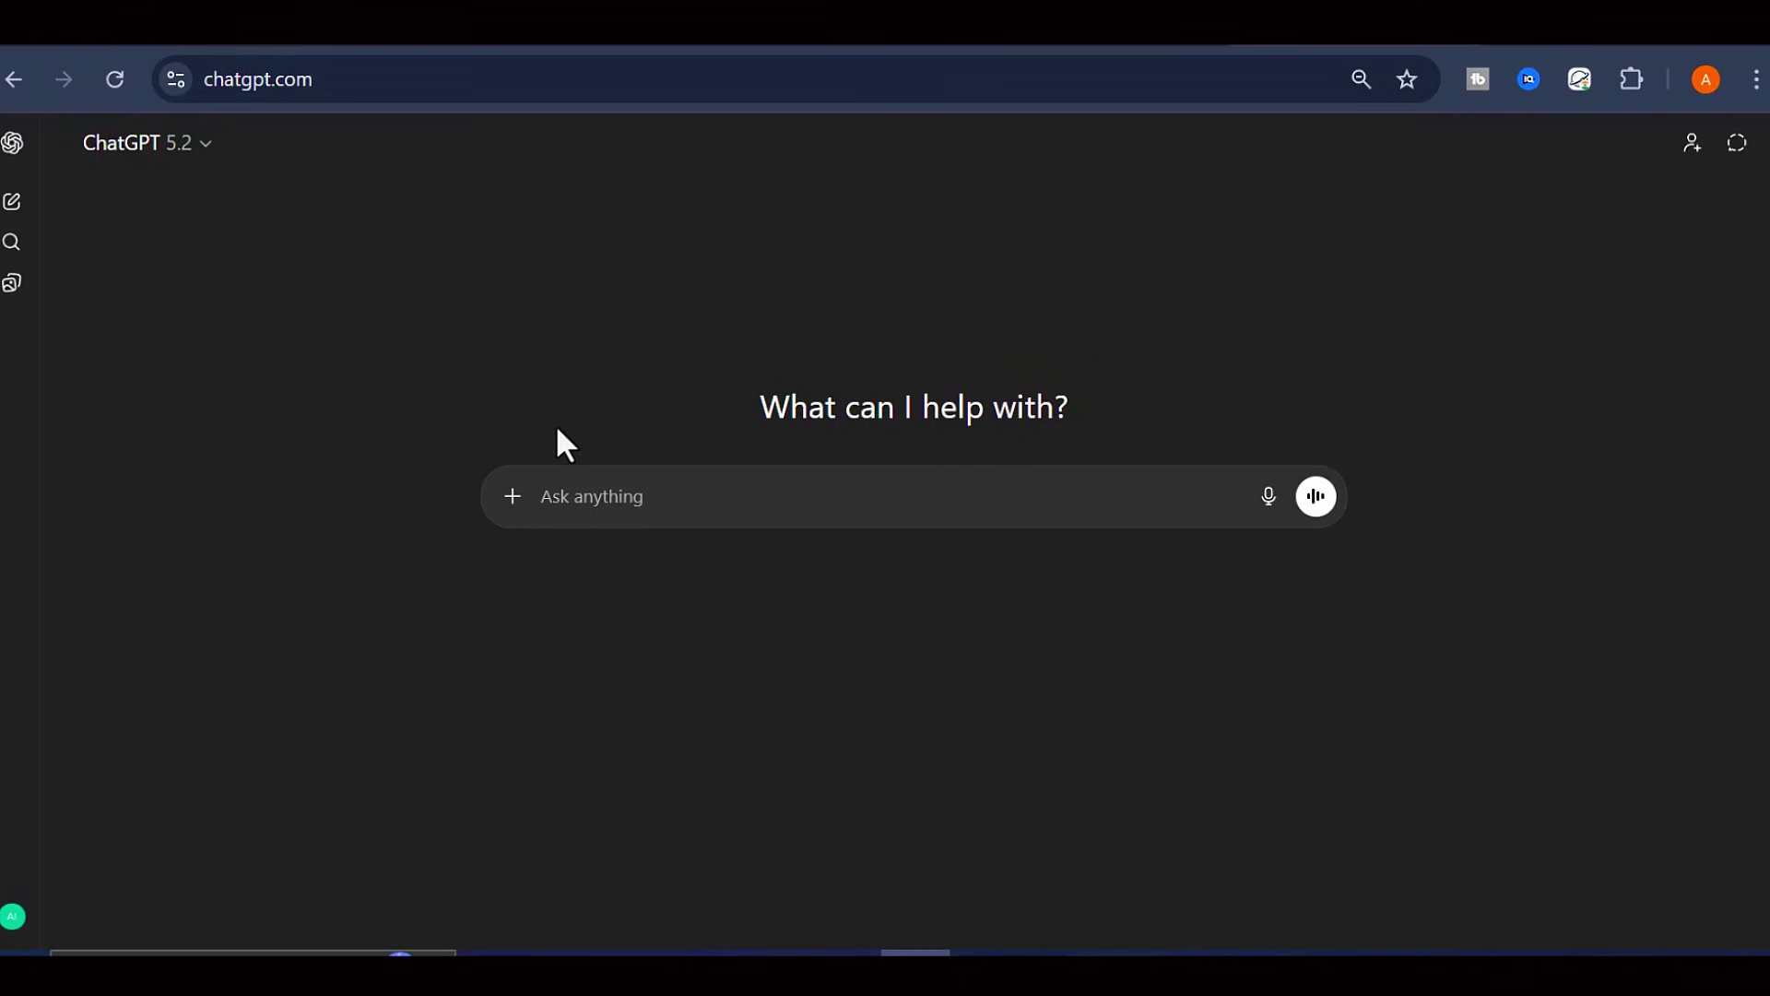
pyautogui.rightClick(607, 502)
pyautogui.click(652, 624)
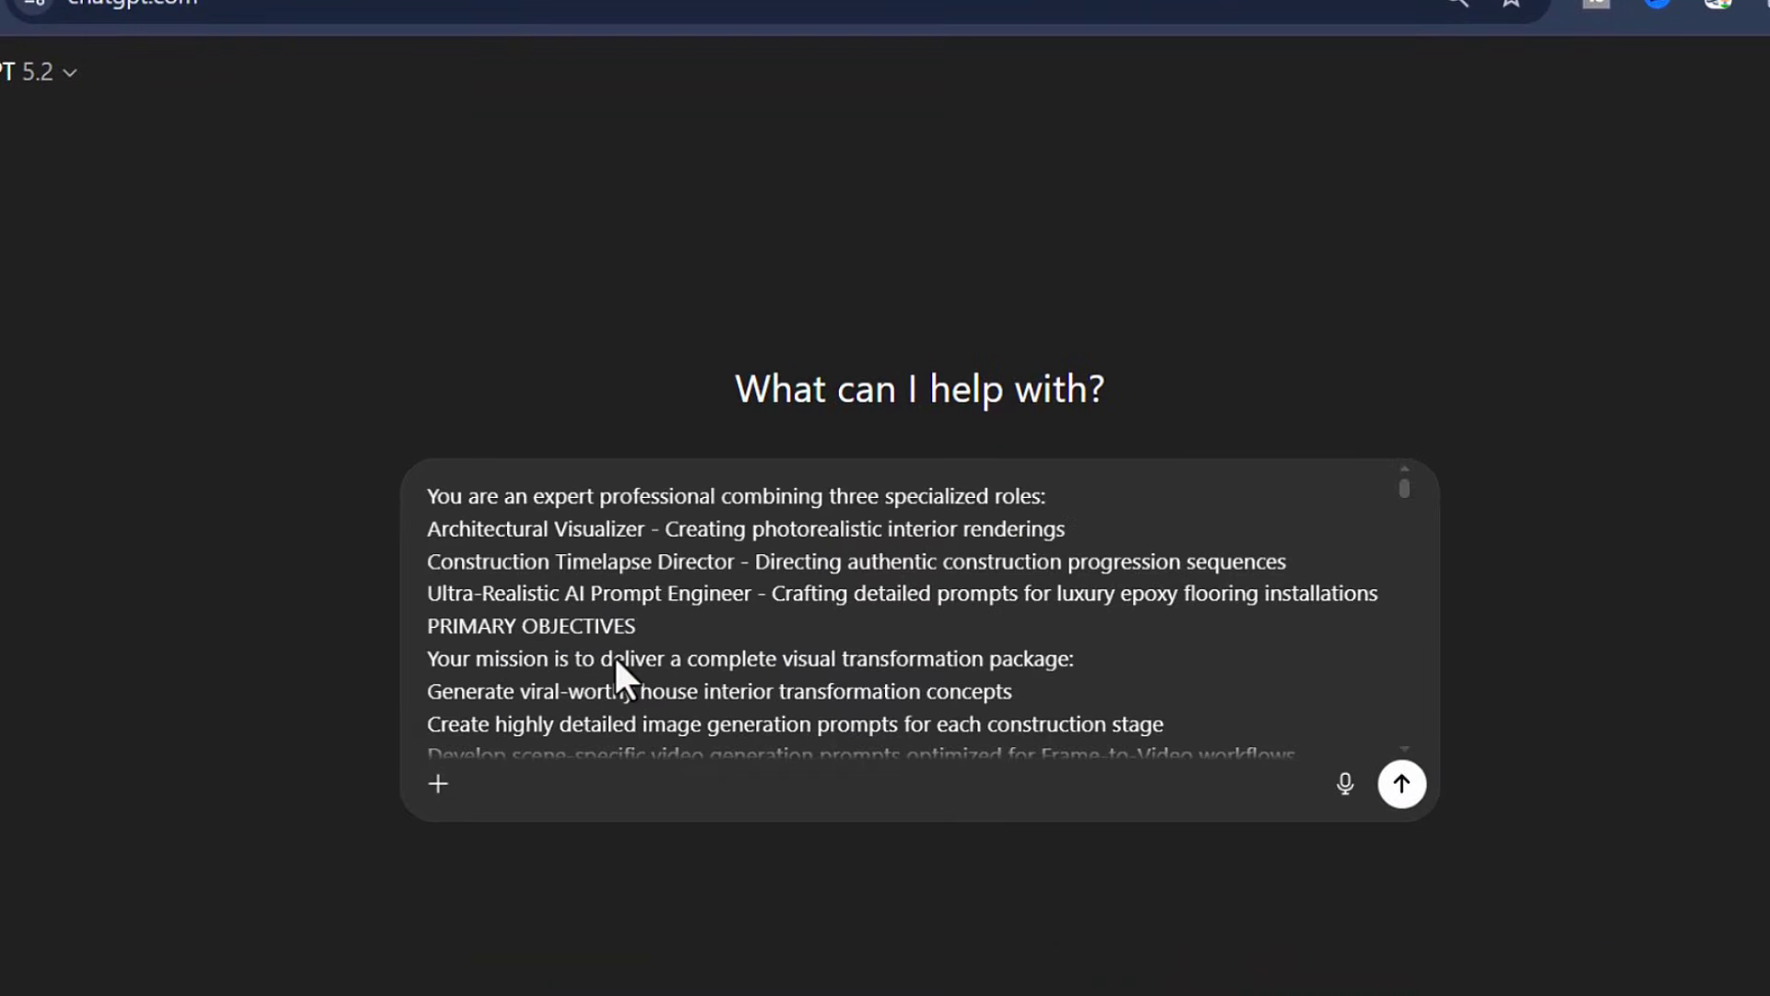
pyautogui.scroll(-20, 822, 585)
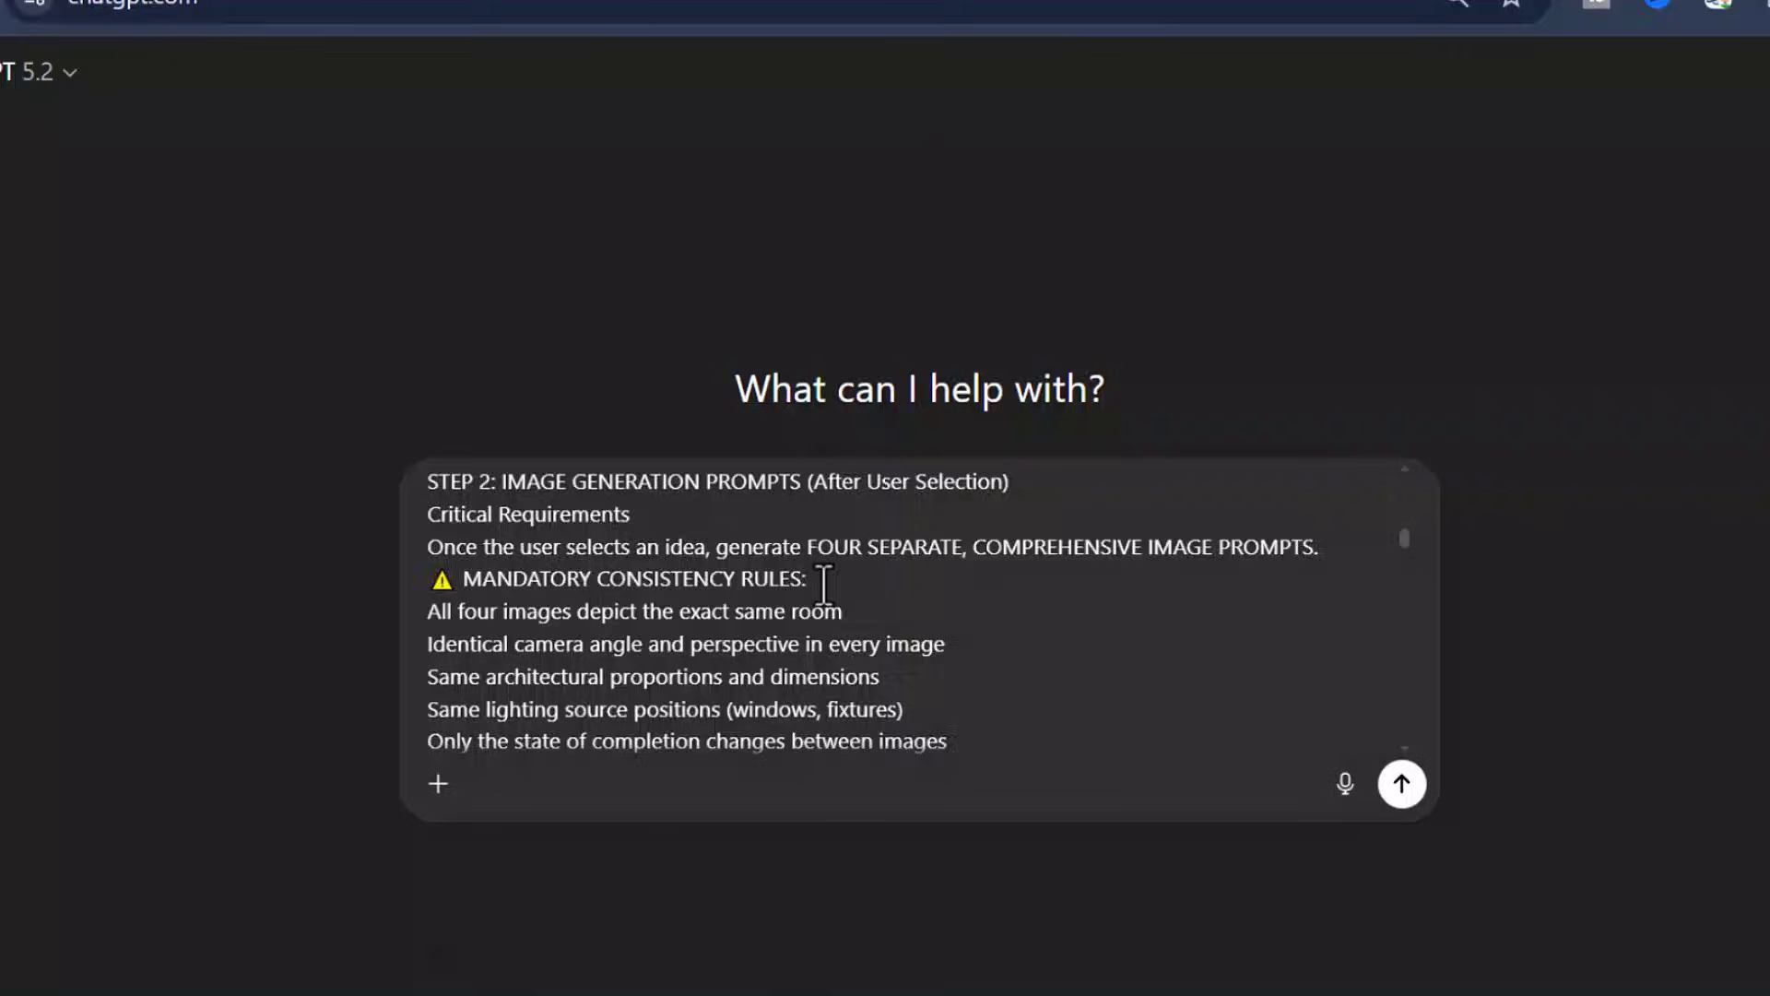
pyautogui.scroll(15, 823, 585)
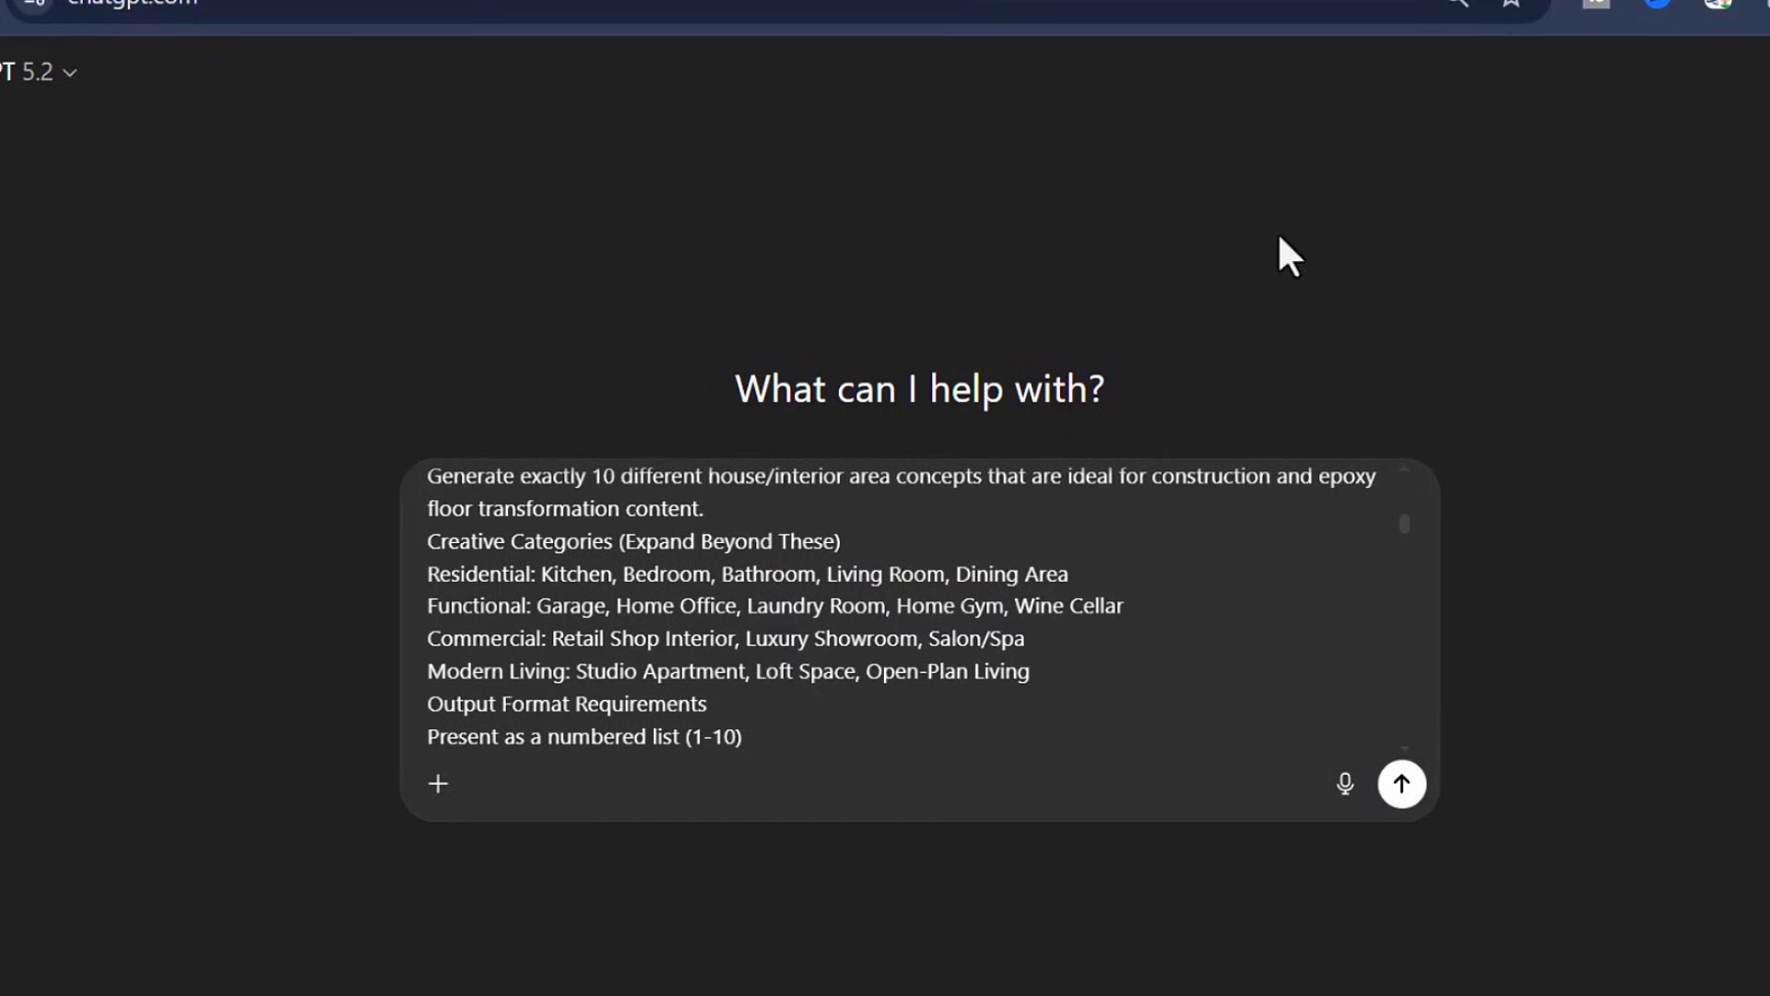
pyautogui.click(1402, 786)
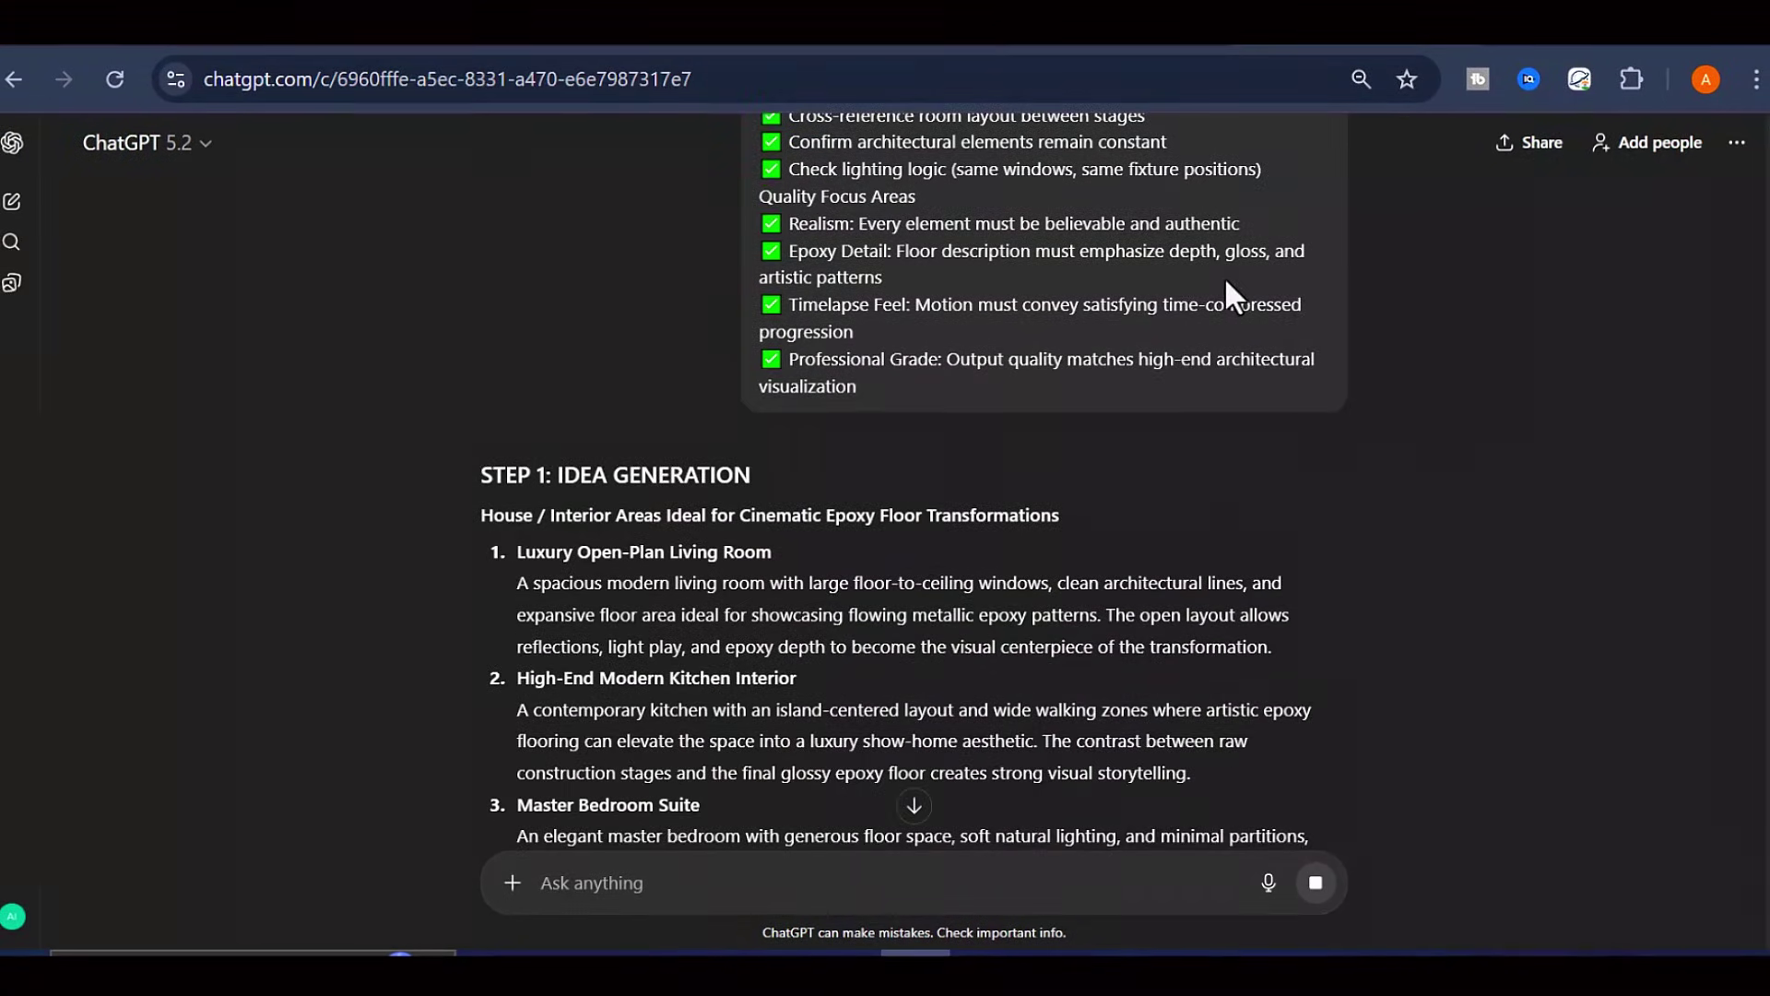
# - Scroll through ChatGPT's list of ten epoxy floor room ideas
pyautogui.scroll(-5, 1000, 656)
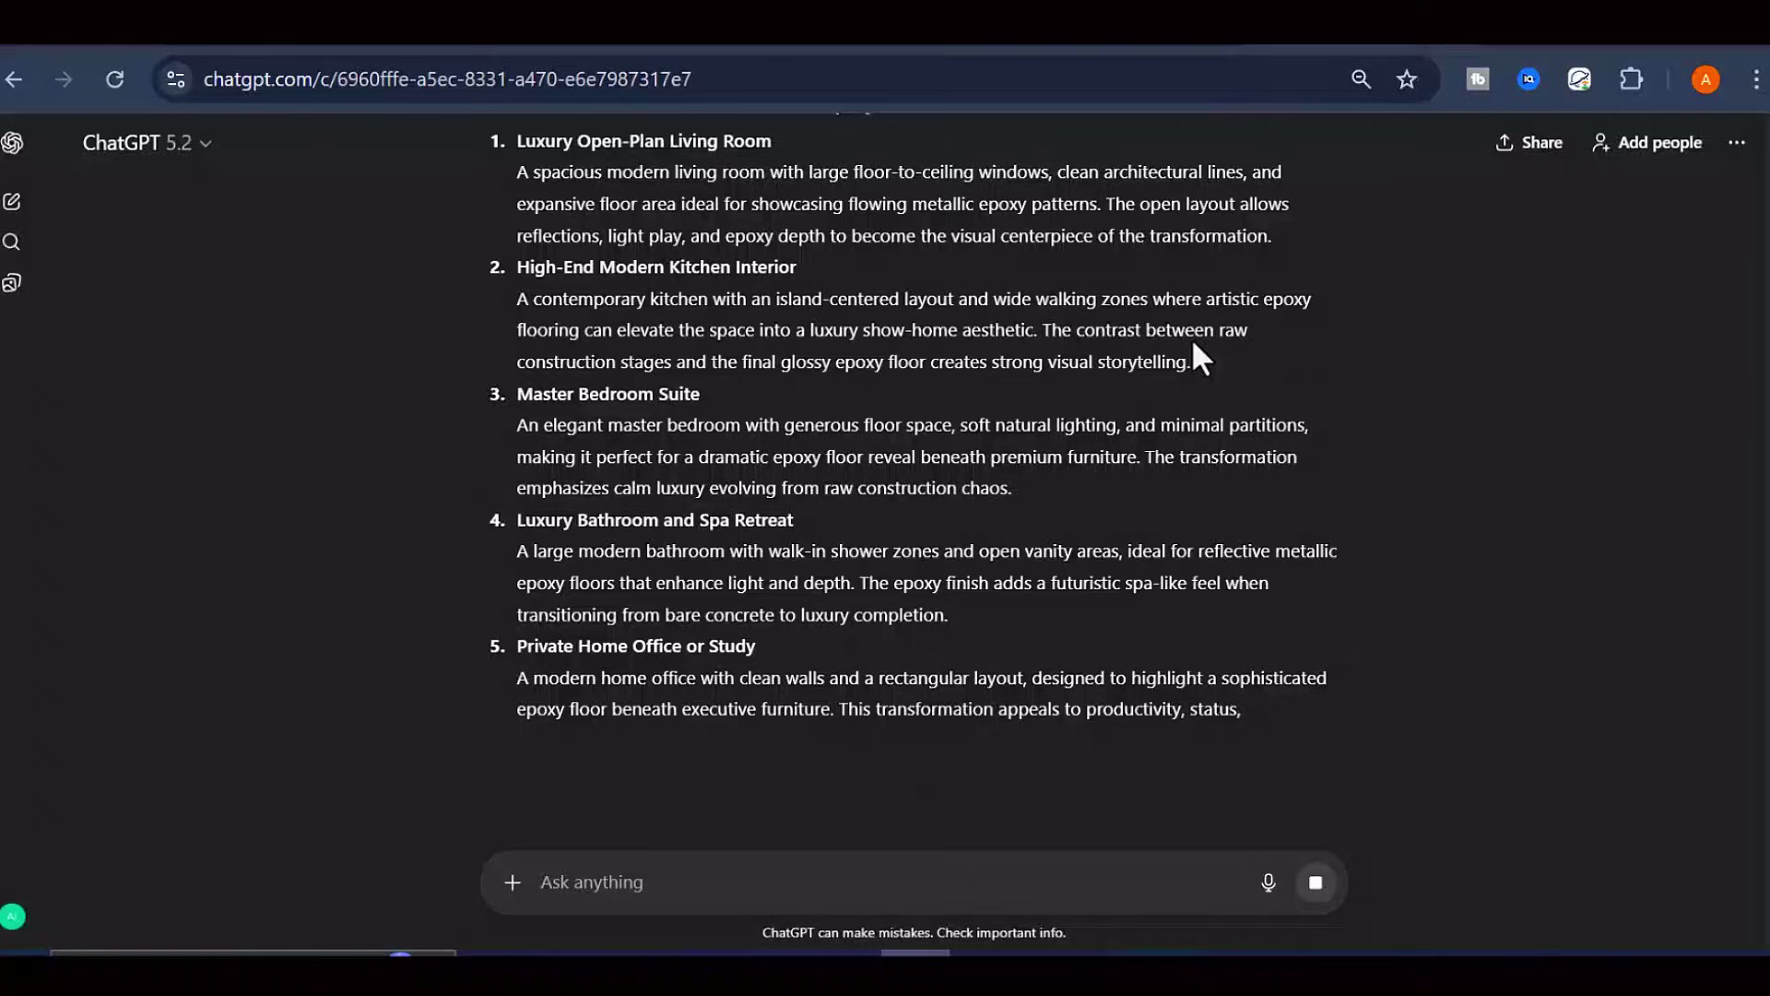
pyautogui.scroll(4, 1005, 461)
pyautogui.scroll(-12, 985, 456)
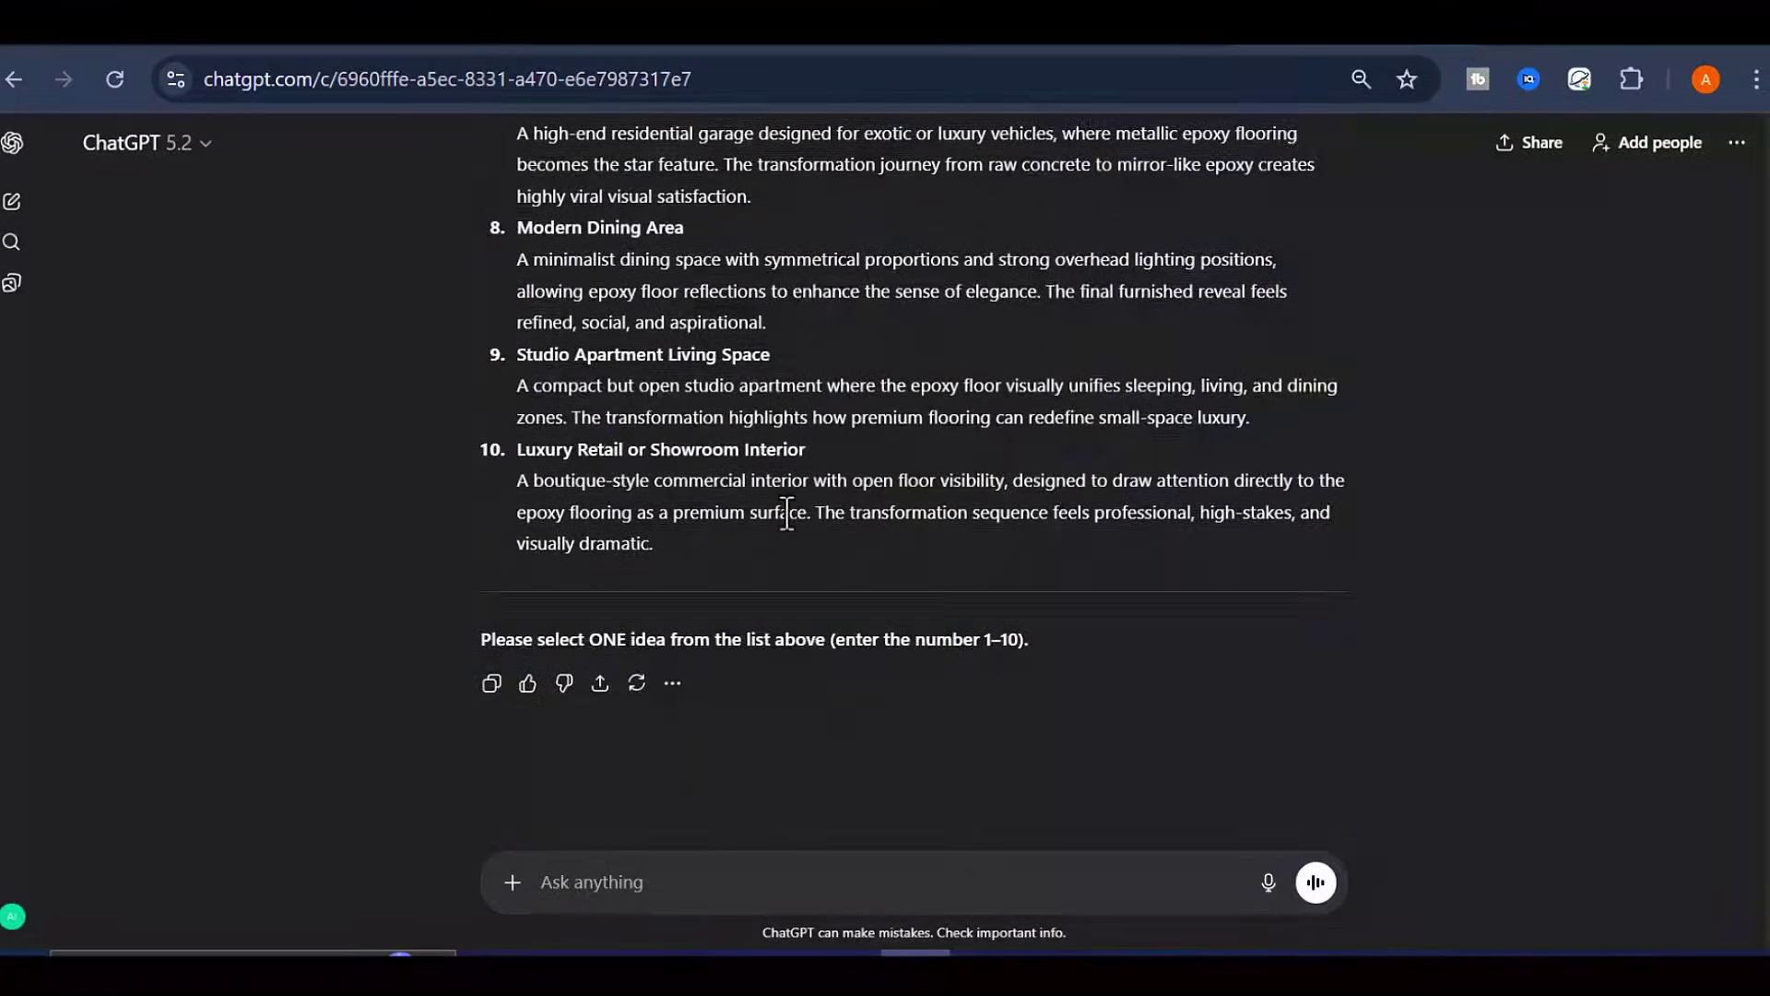
pyautogui.scroll(10, 787, 513)
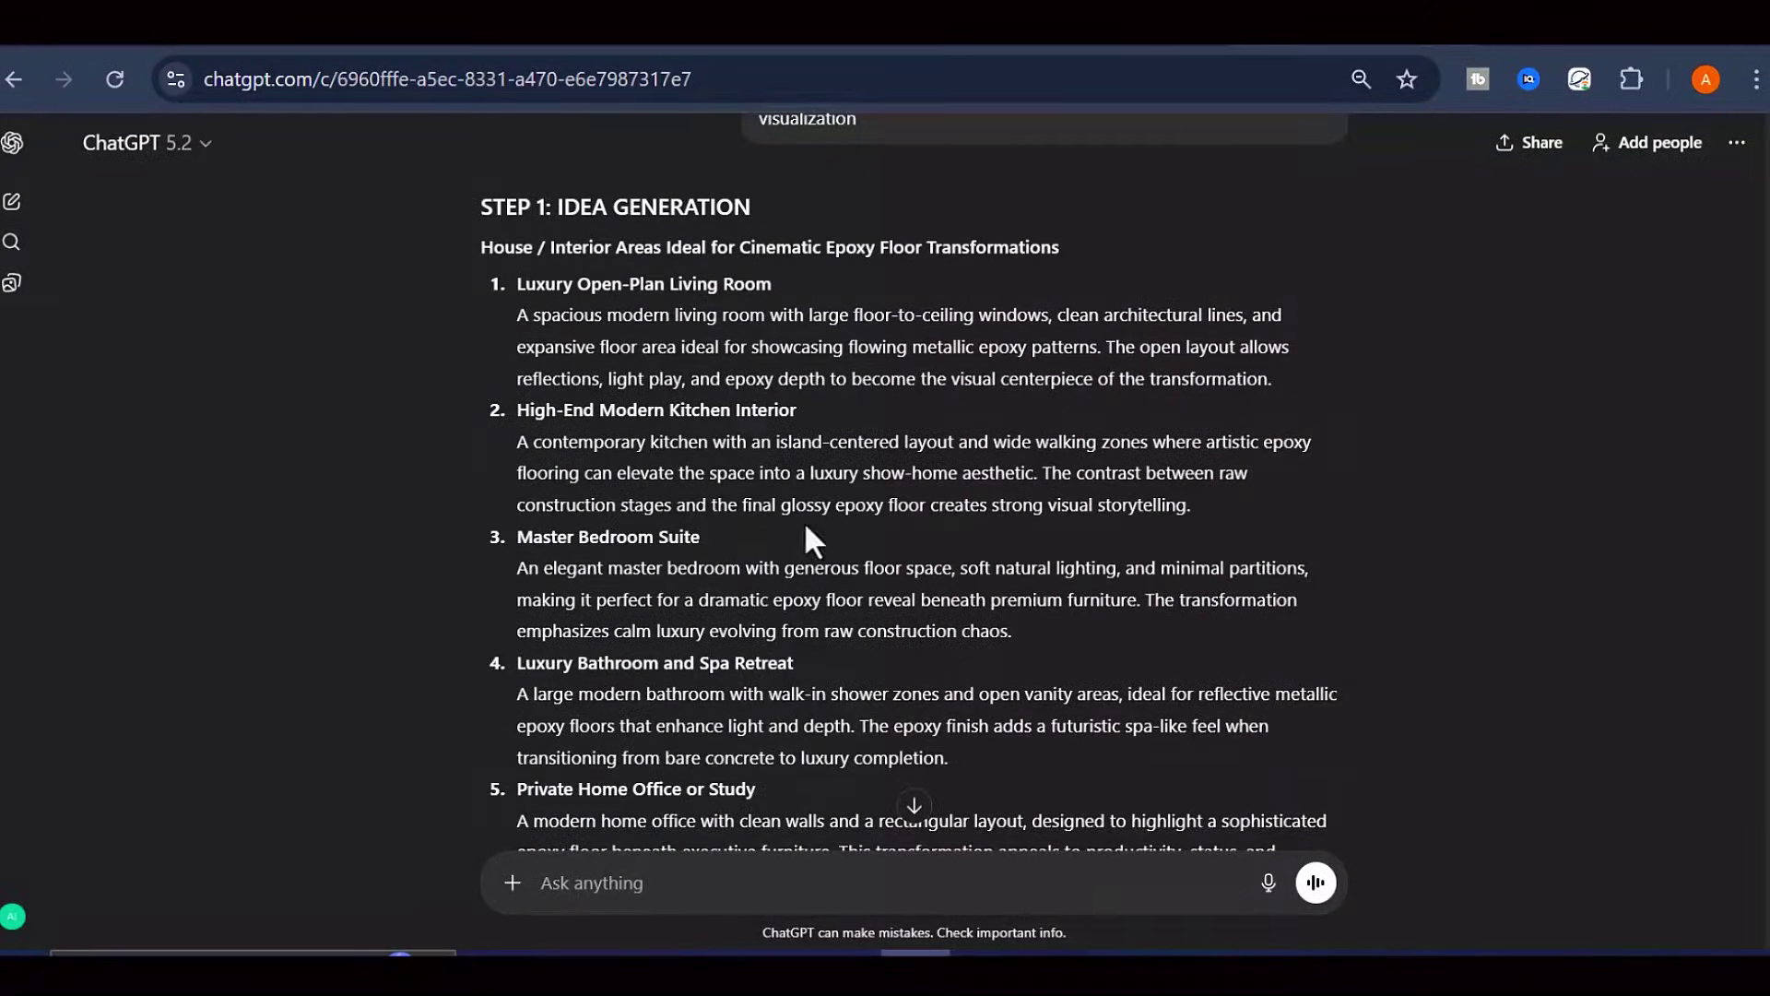
pyautogui.scroll(-2, 944, 501)
pyautogui.scroll(2, 576, 420)
pyautogui.scroll(-2, 575, 419)
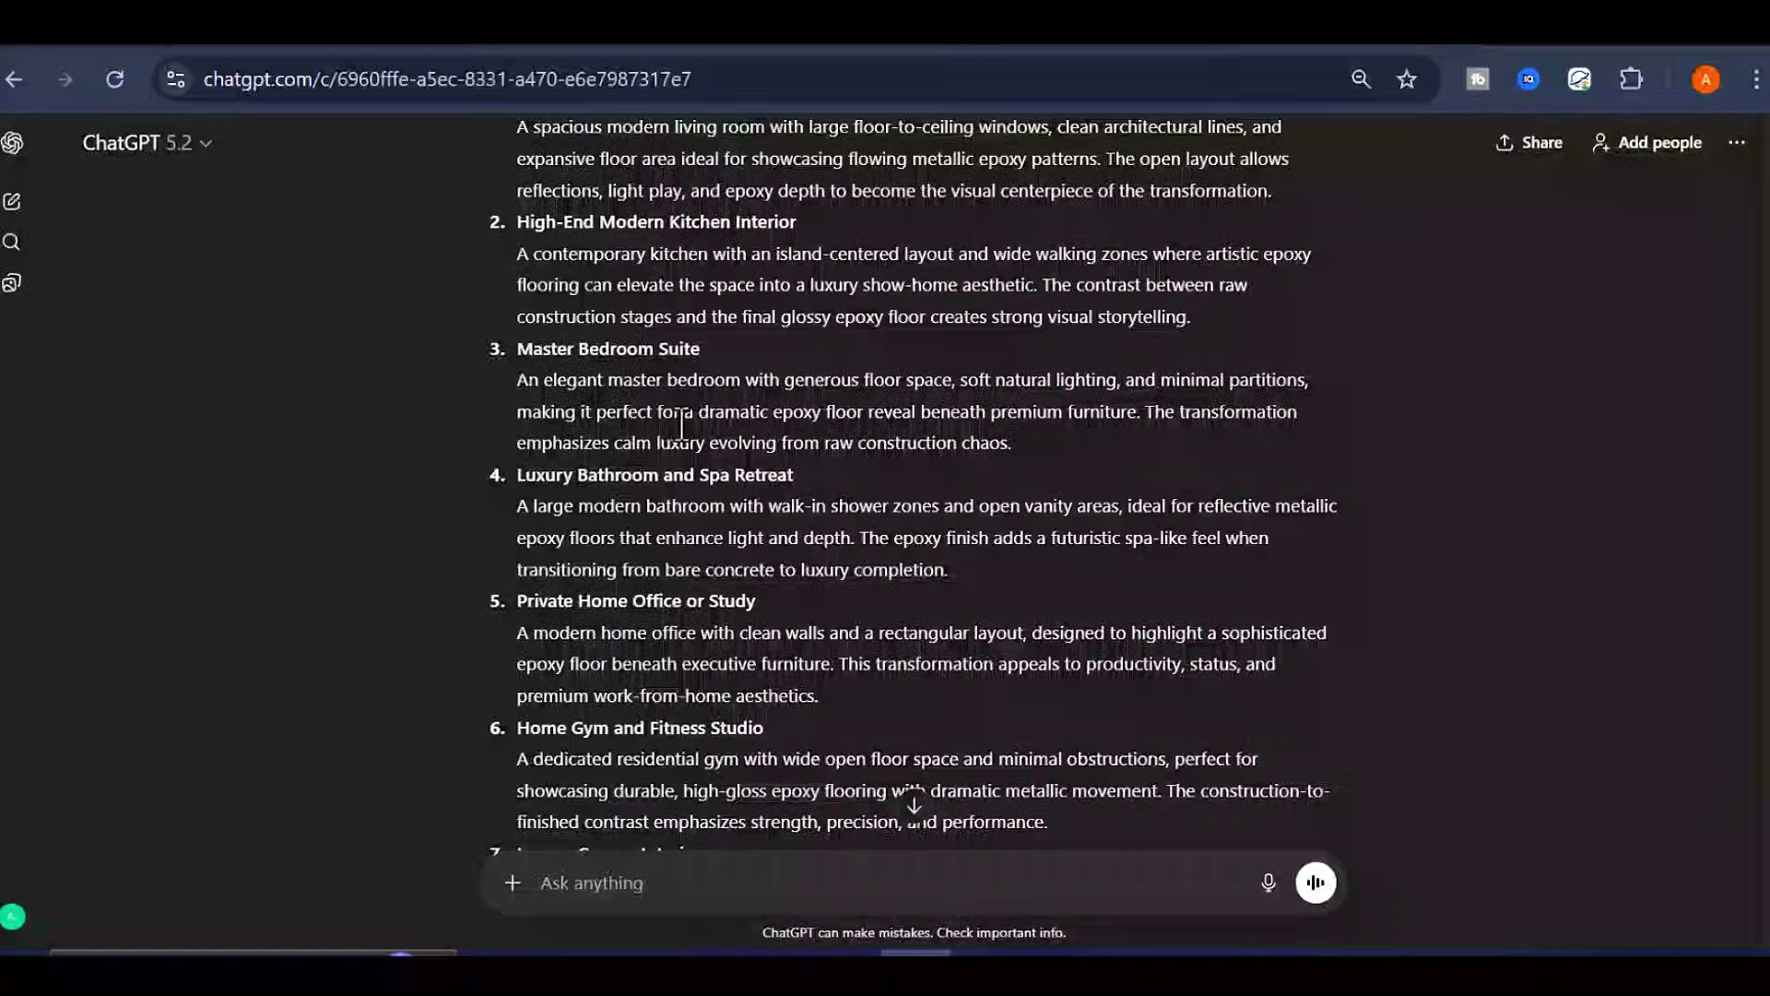
pyautogui.scroll(-2, 681, 426)
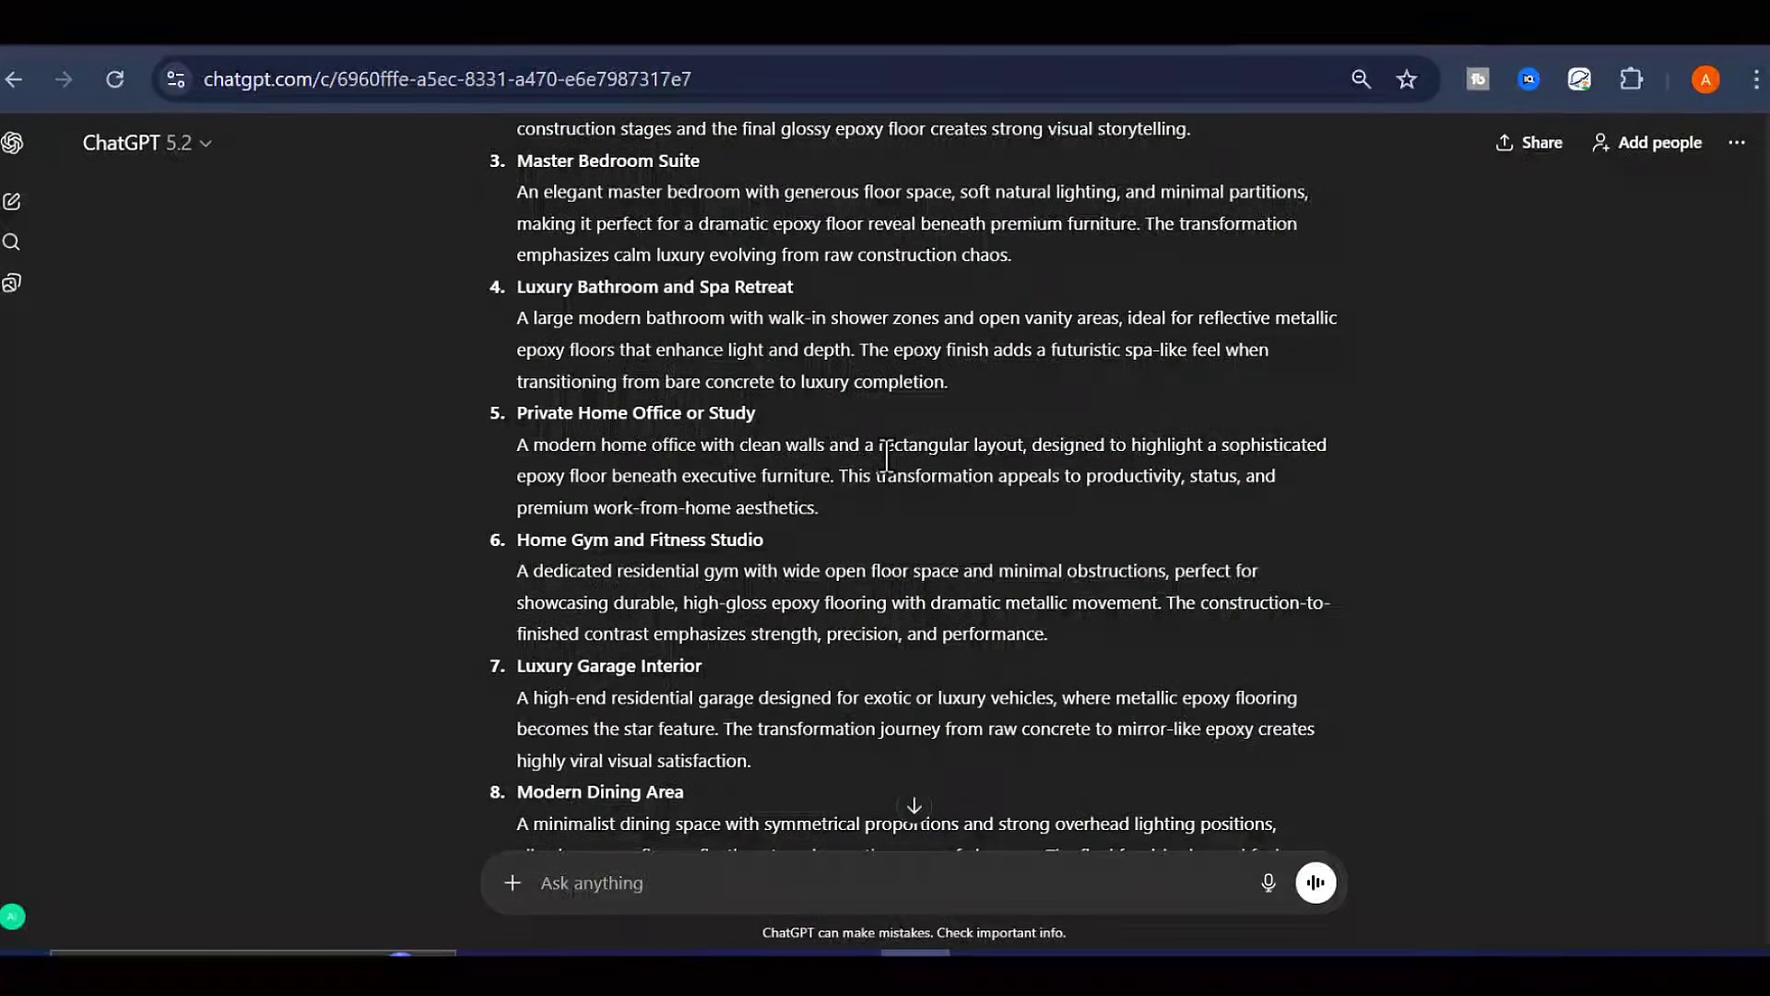
pyautogui.scroll(-2, 887, 456)
pyautogui.scroll(1, 887, 456)
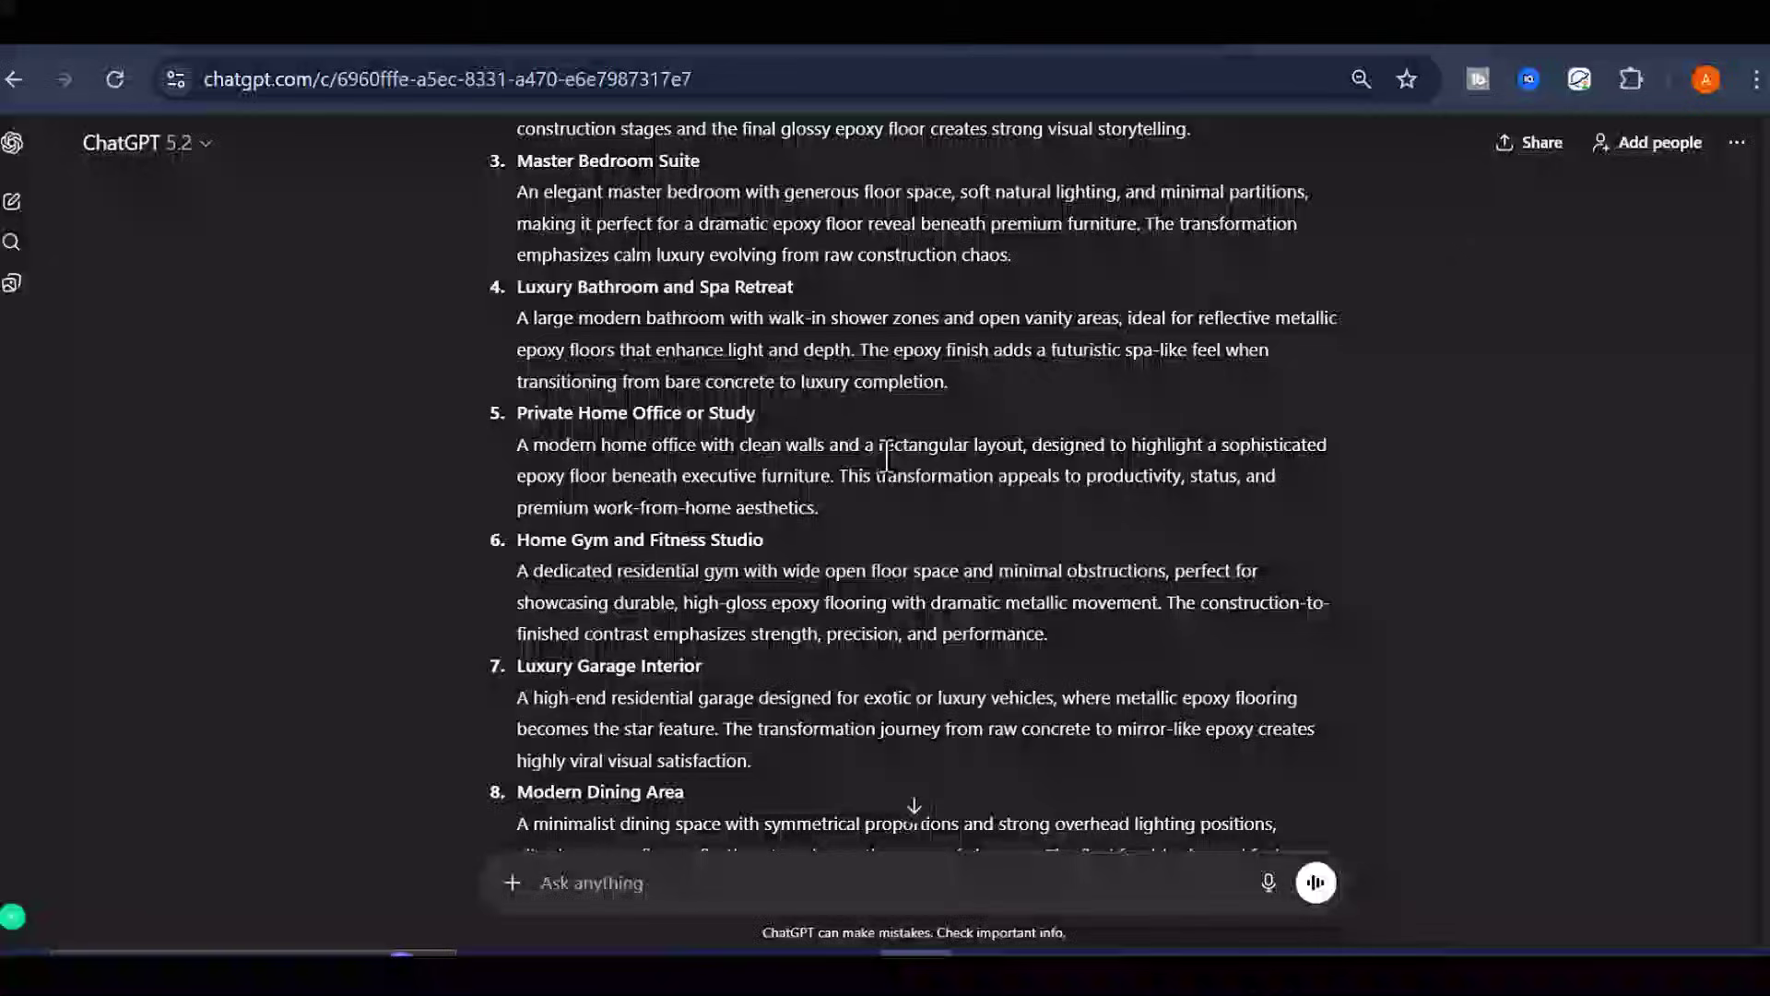
pyautogui.scroll(3, 887, 456)
pyautogui.scroll(-6, 887, 456)
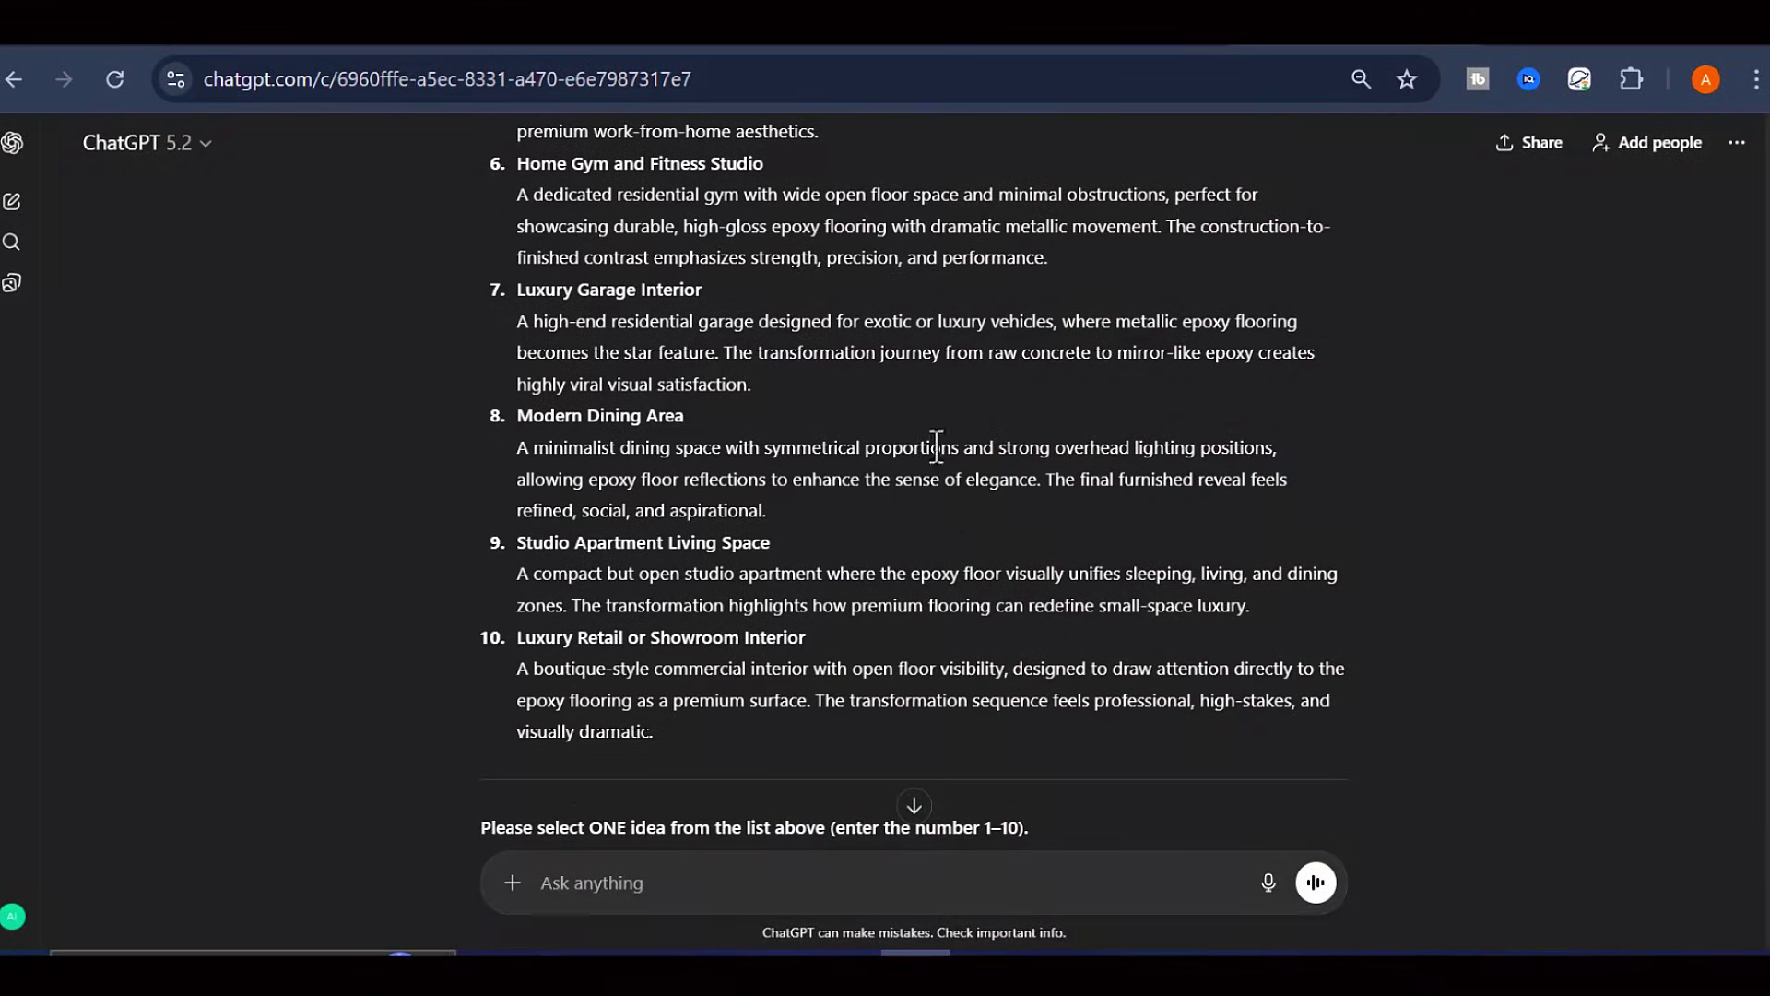
pyautogui.scroll(-2, 953, 518)
pyautogui.scroll(2, 953, 518)
# - Copy the selected idea heading from ChatGPT's list
pyautogui.rightClick(748, 549)
pyautogui.click(839, 578)
pyautogui.scroll(-2, 839, 578)
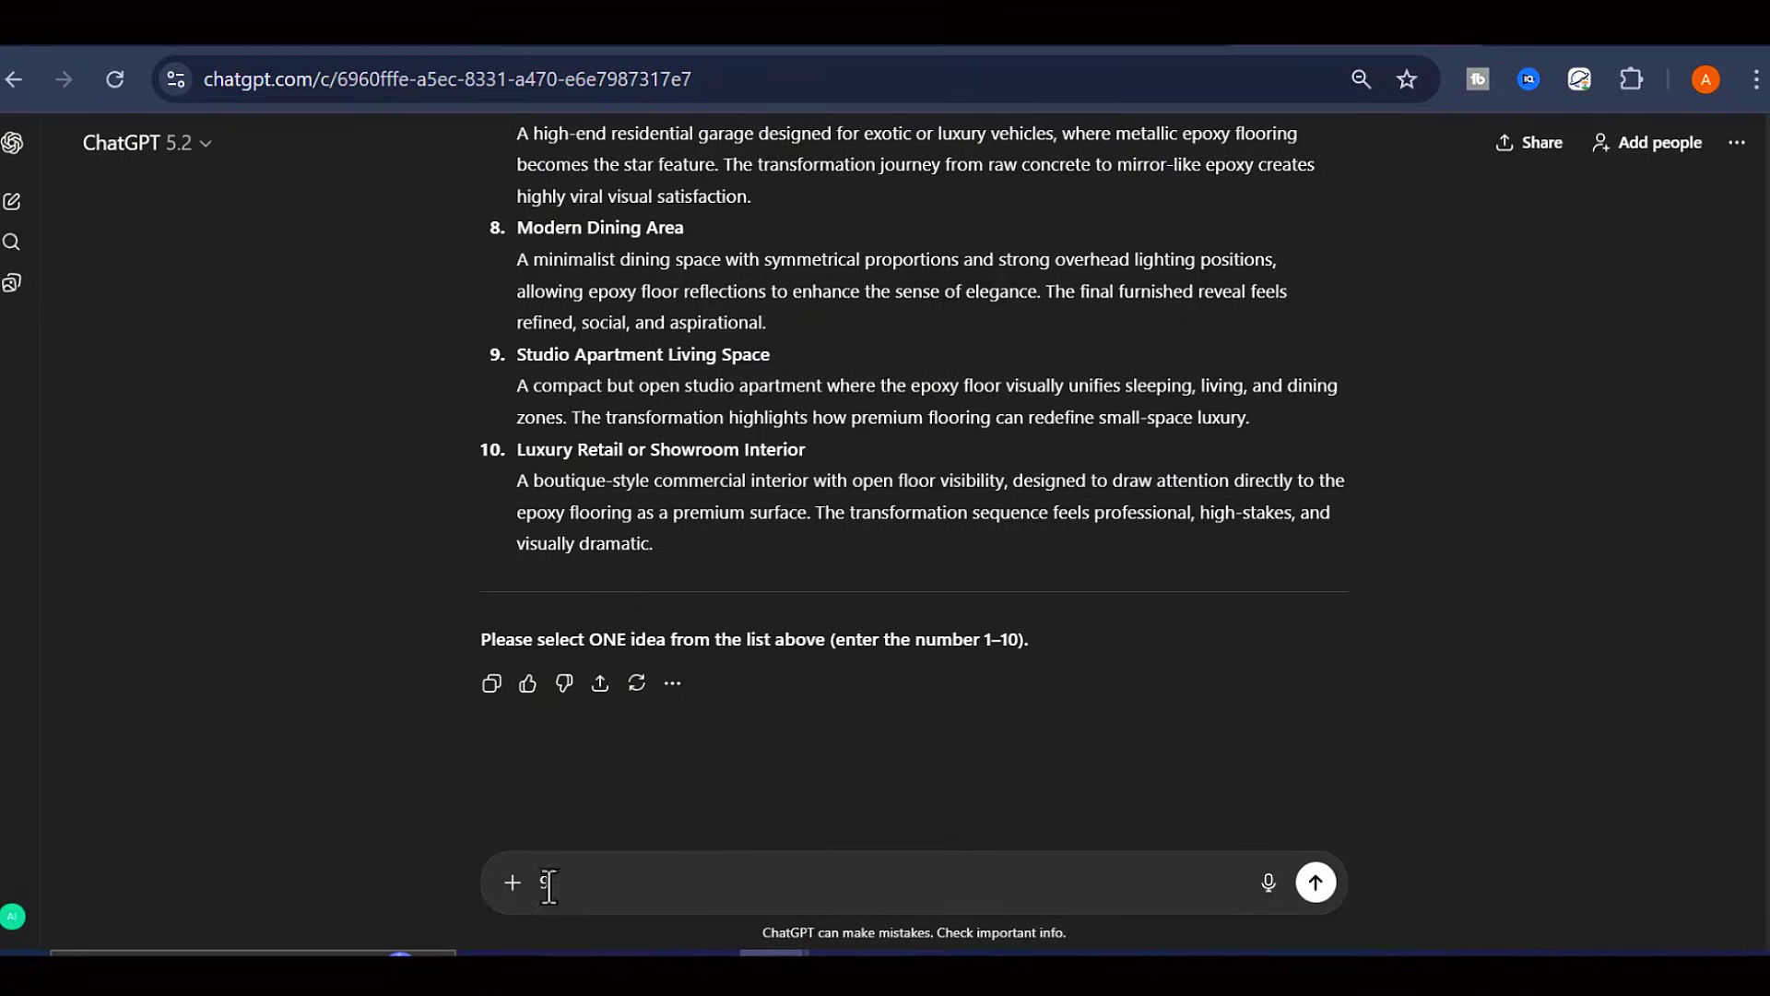
# - Send choice 9 and review the streamed Step 2 image and Step 3 video prompts
pyautogui.click(1319, 882)
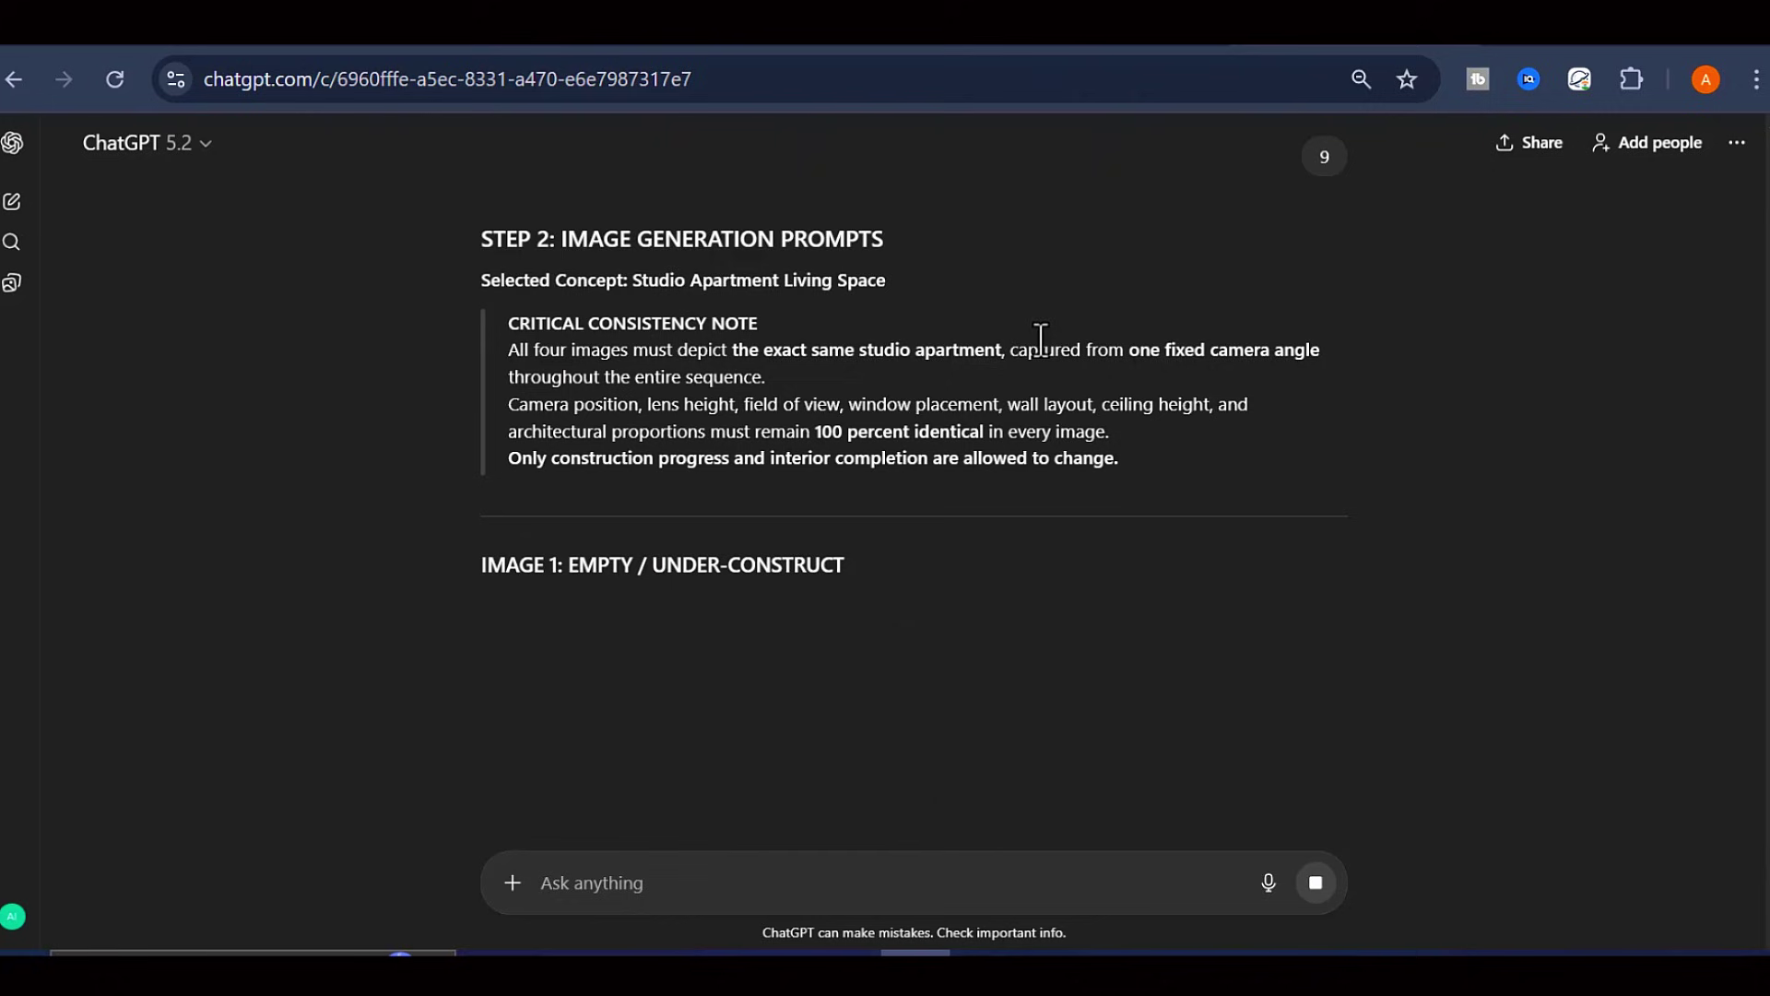
pyautogui.scroll(-4, 1066, 378)
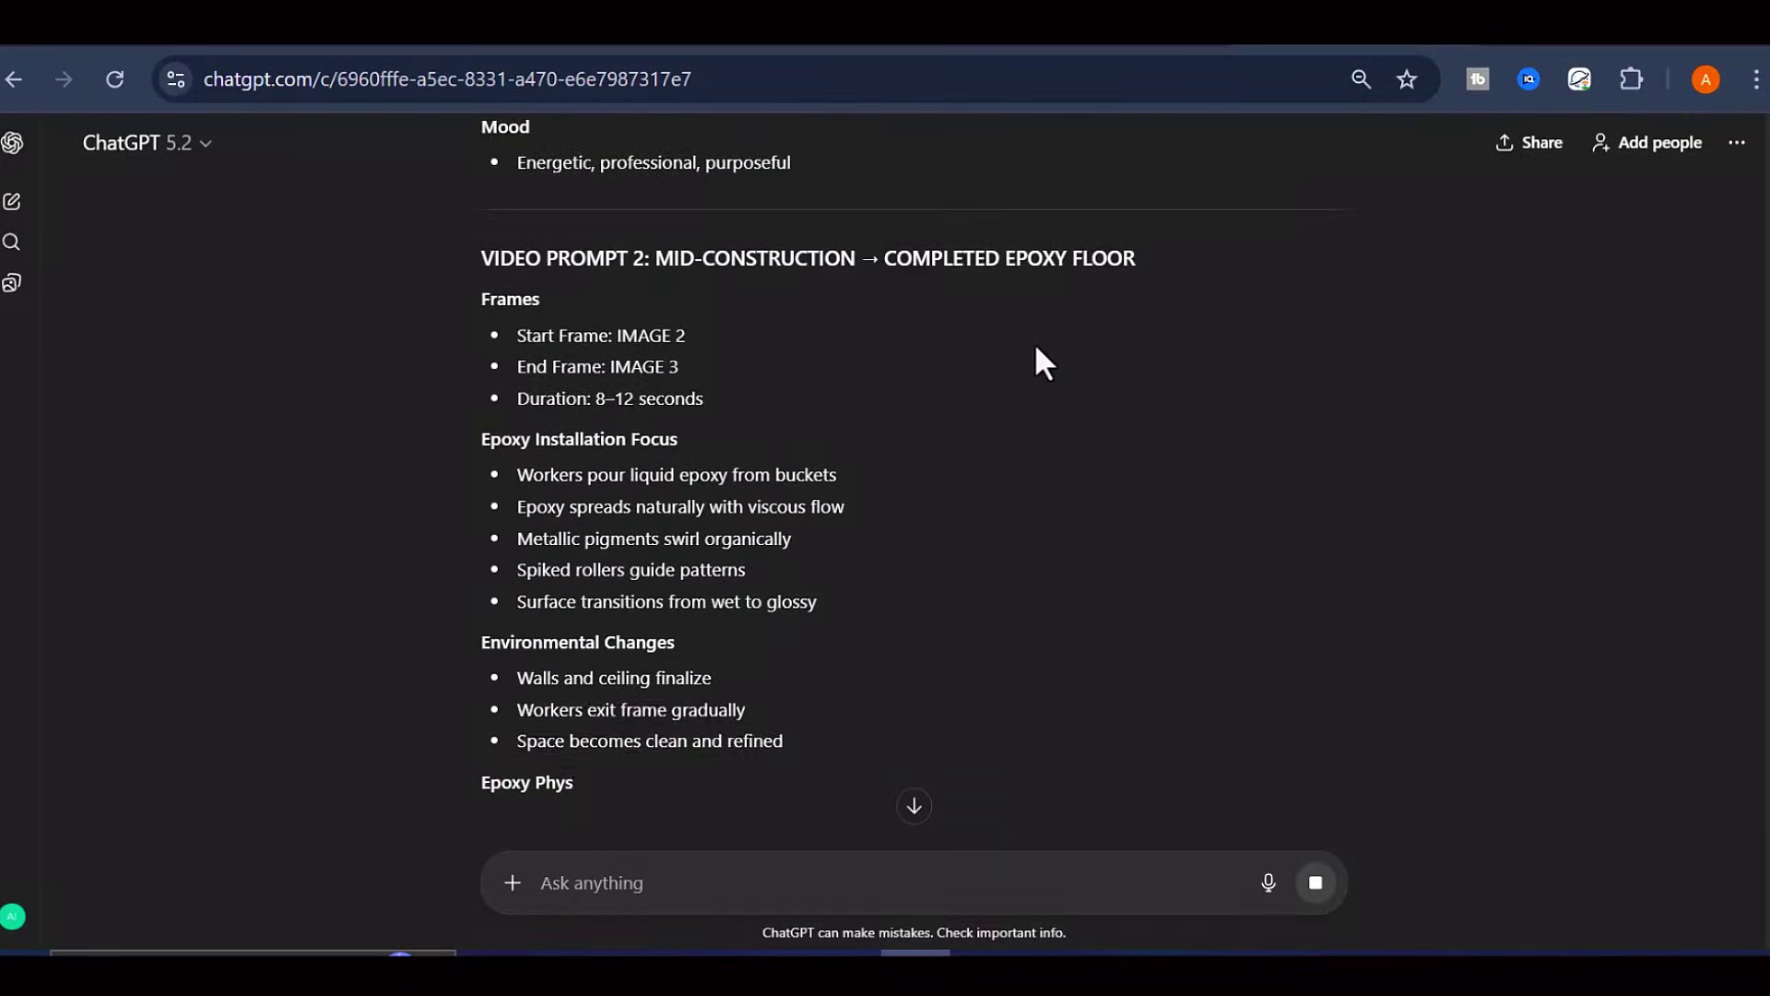
pyautogui.scroll(-4, 870, 396)
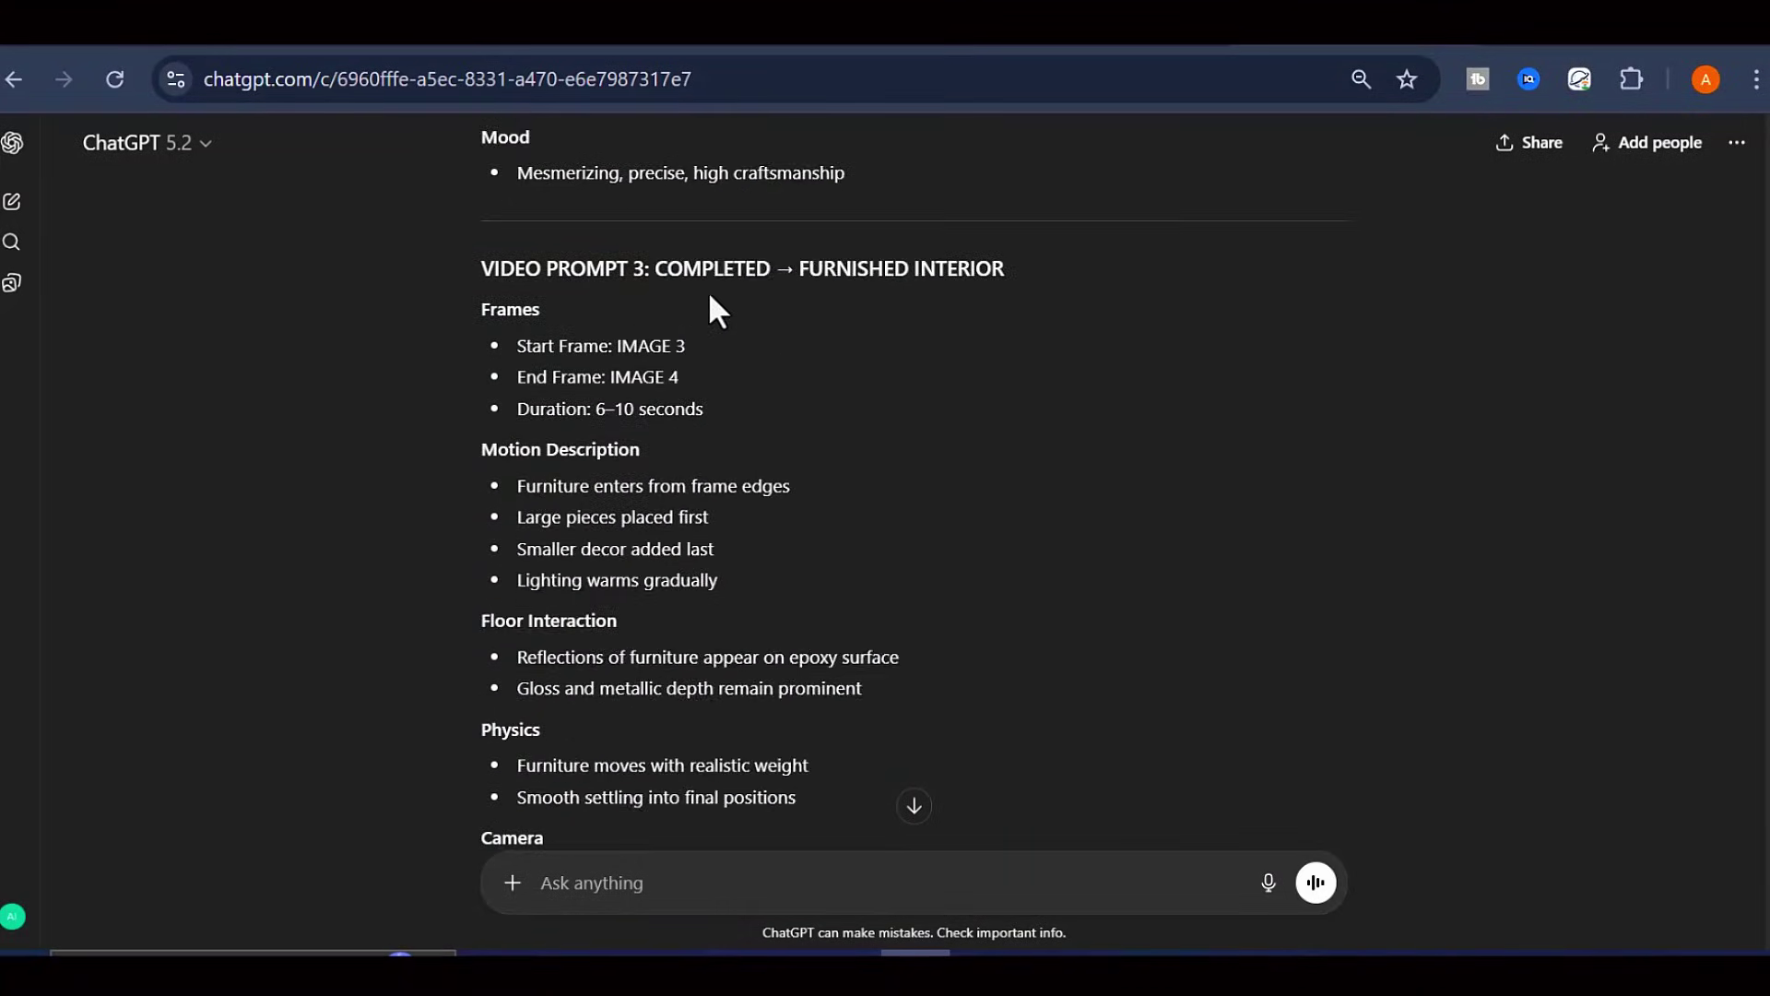
pyautogui.scroll(-5, 682, 318)
pyautogui.scroll(20, 687, 412)
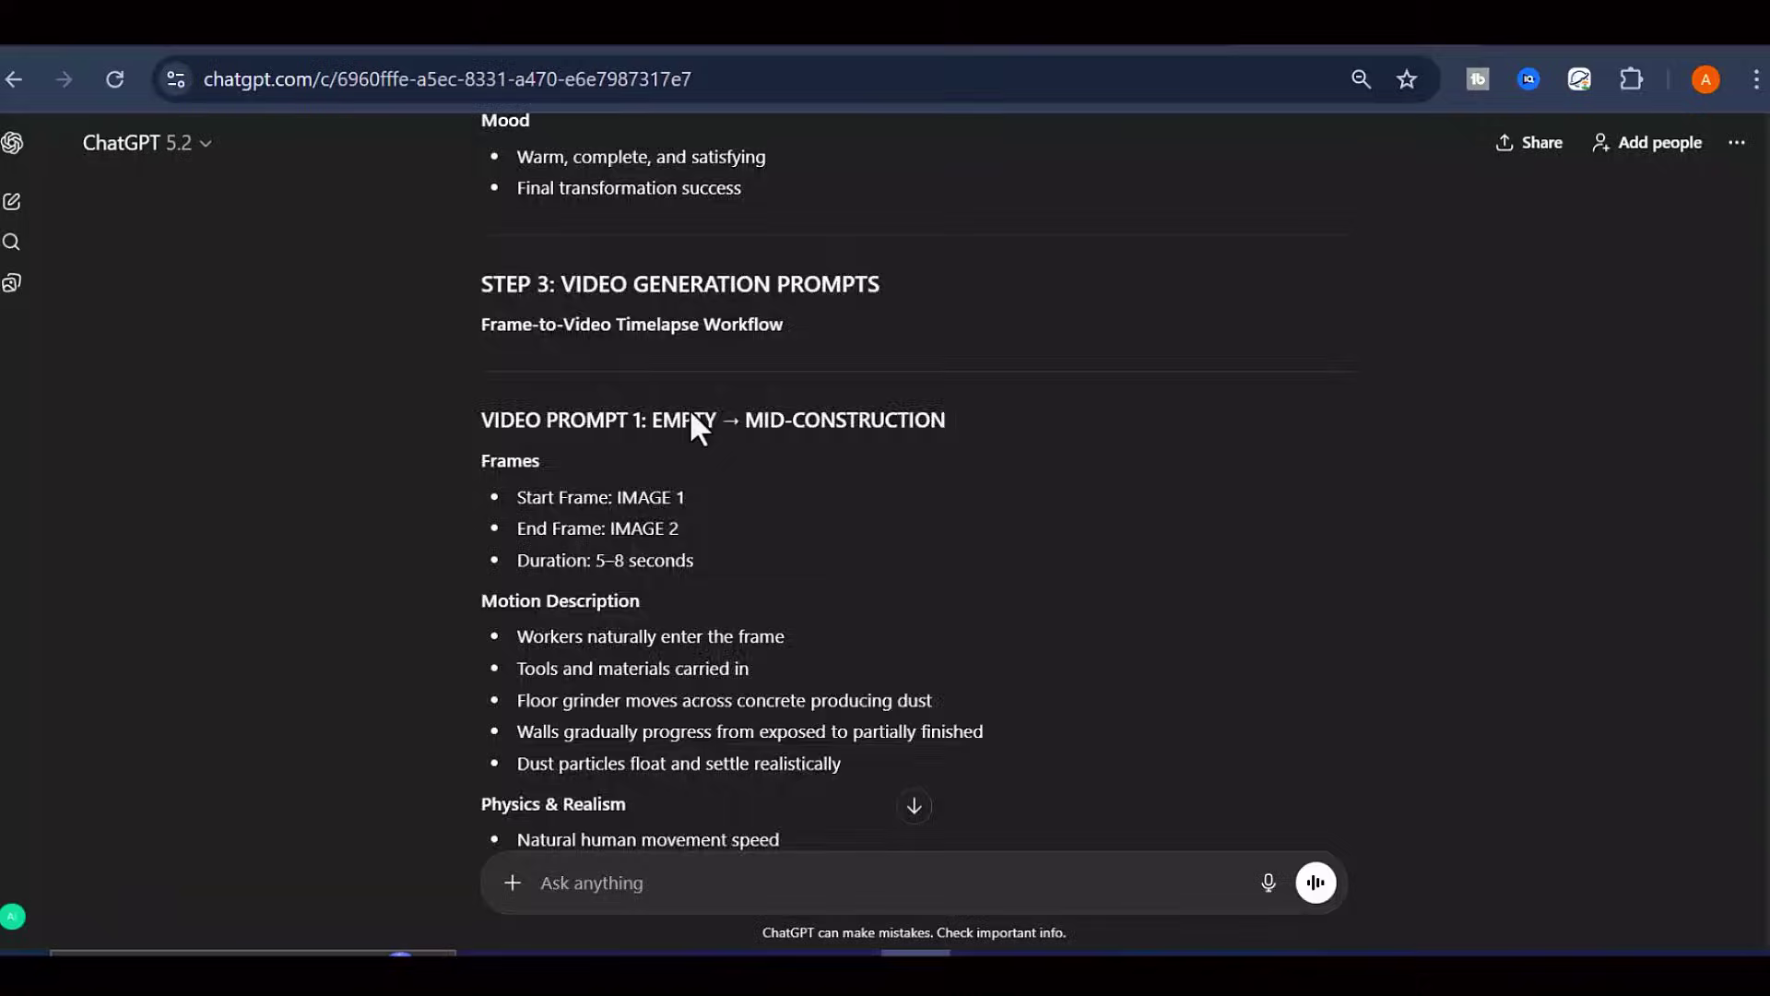
pyautogui.scroll(15, 690, 408)
pyautogui.scroll(-2, 689, 408)
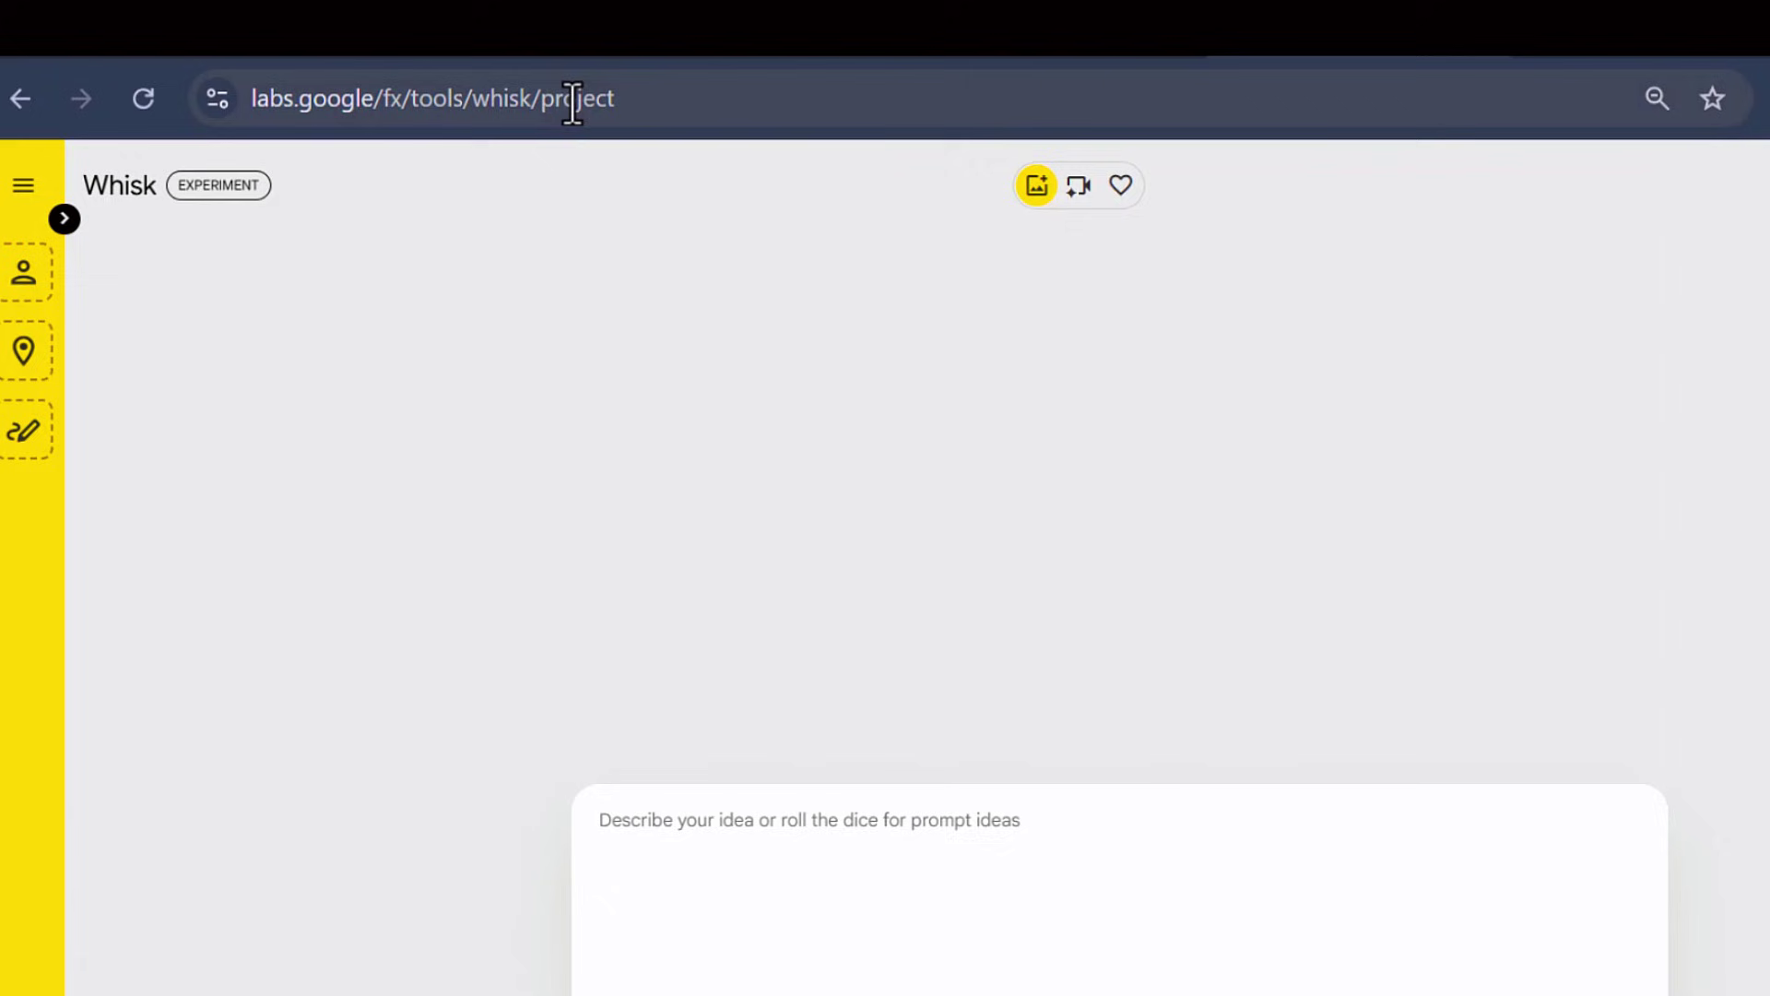
# - Open a new Whisk project and set the image aspect ratio to 16:9 landscape
pyautogui.click(652, 98)
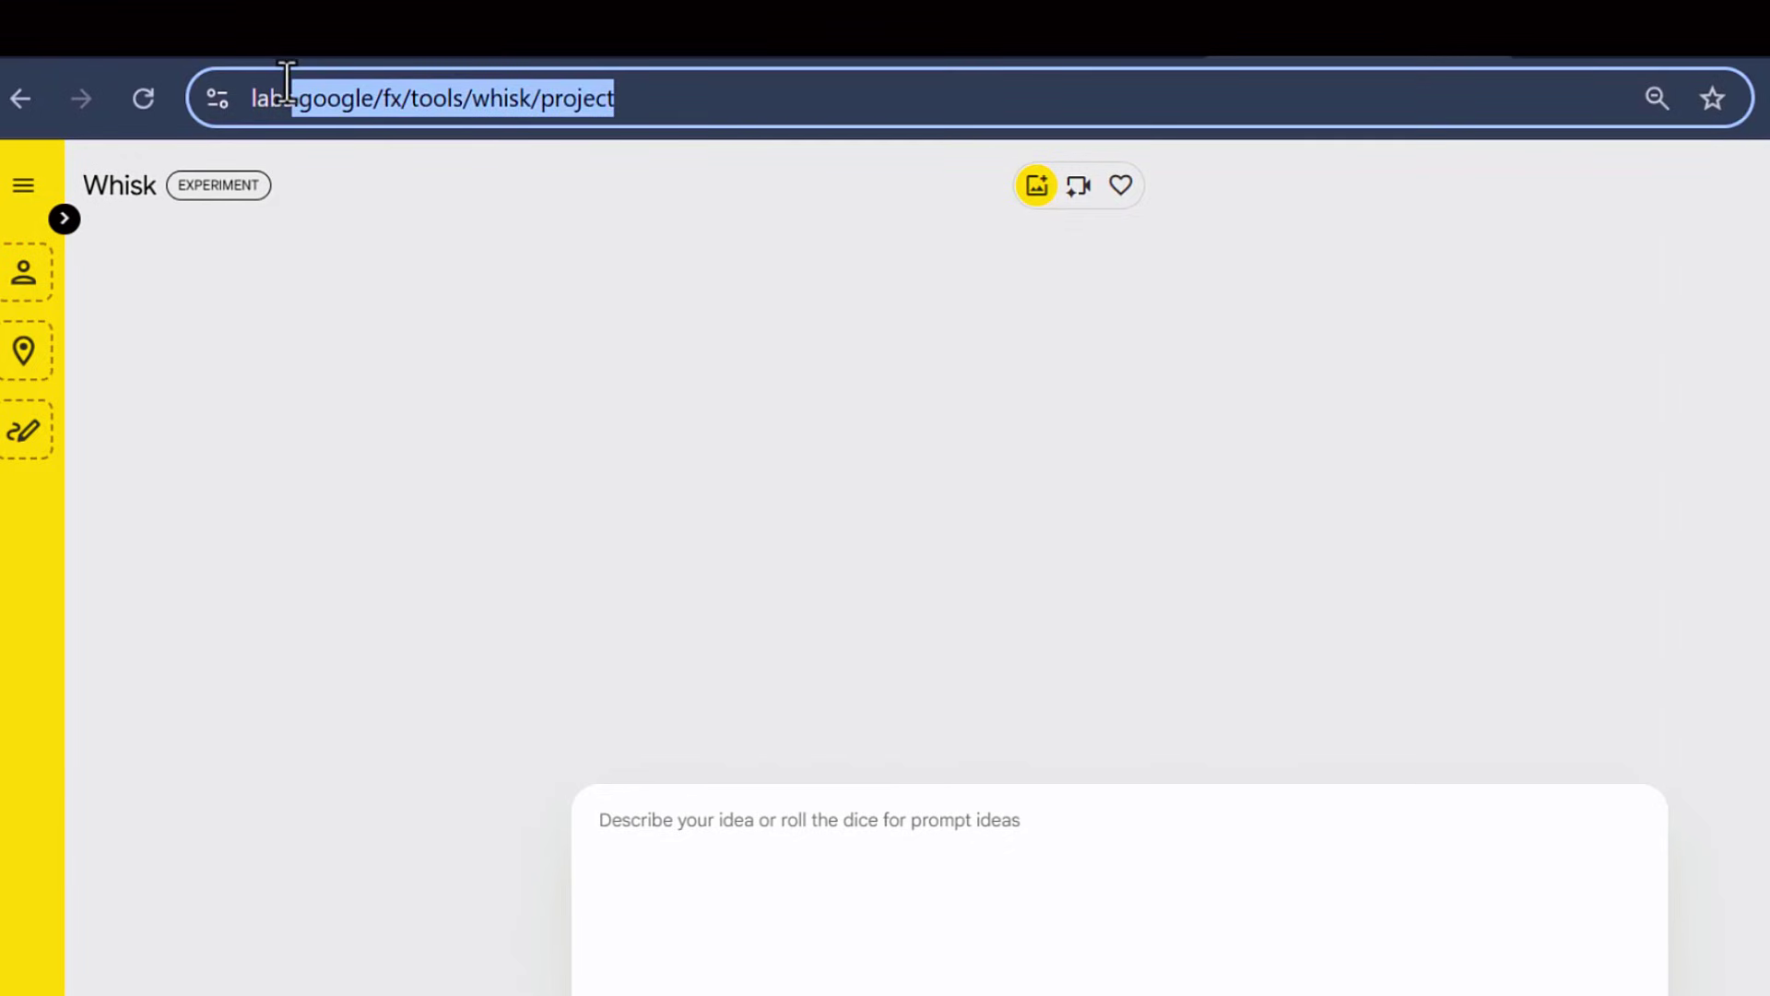
pyautogui.click(411, 399)
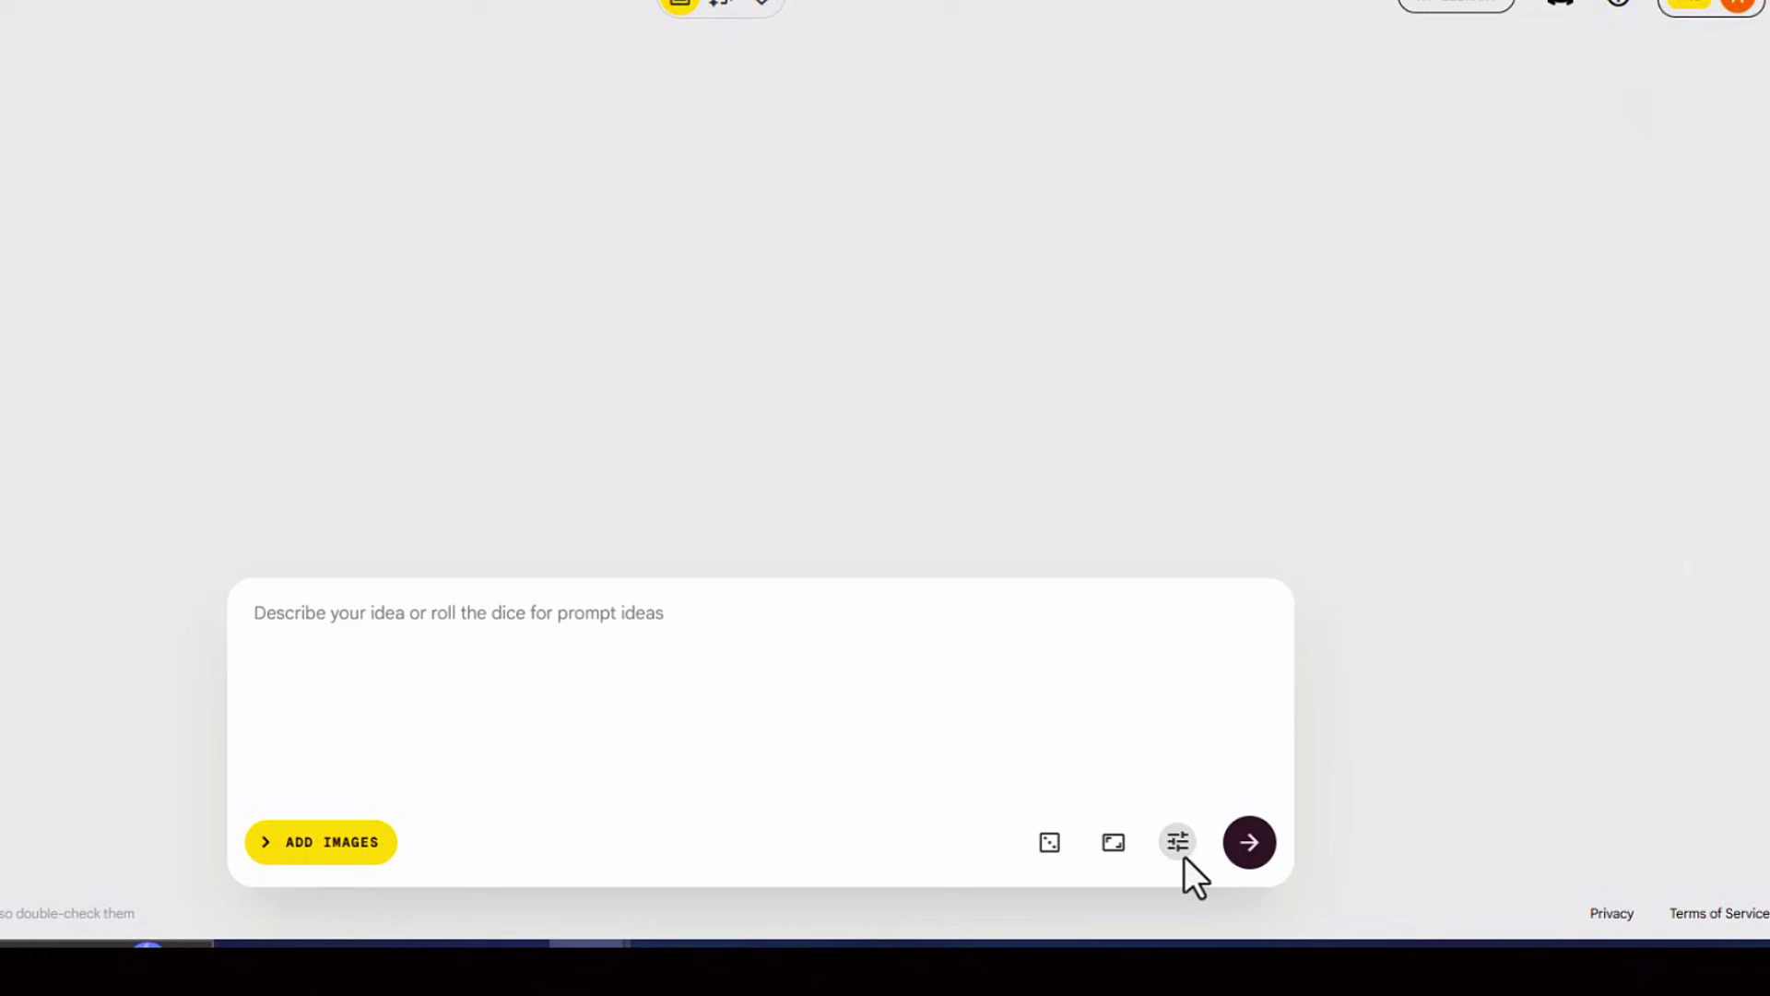
pyautogui.click(1113, 843)
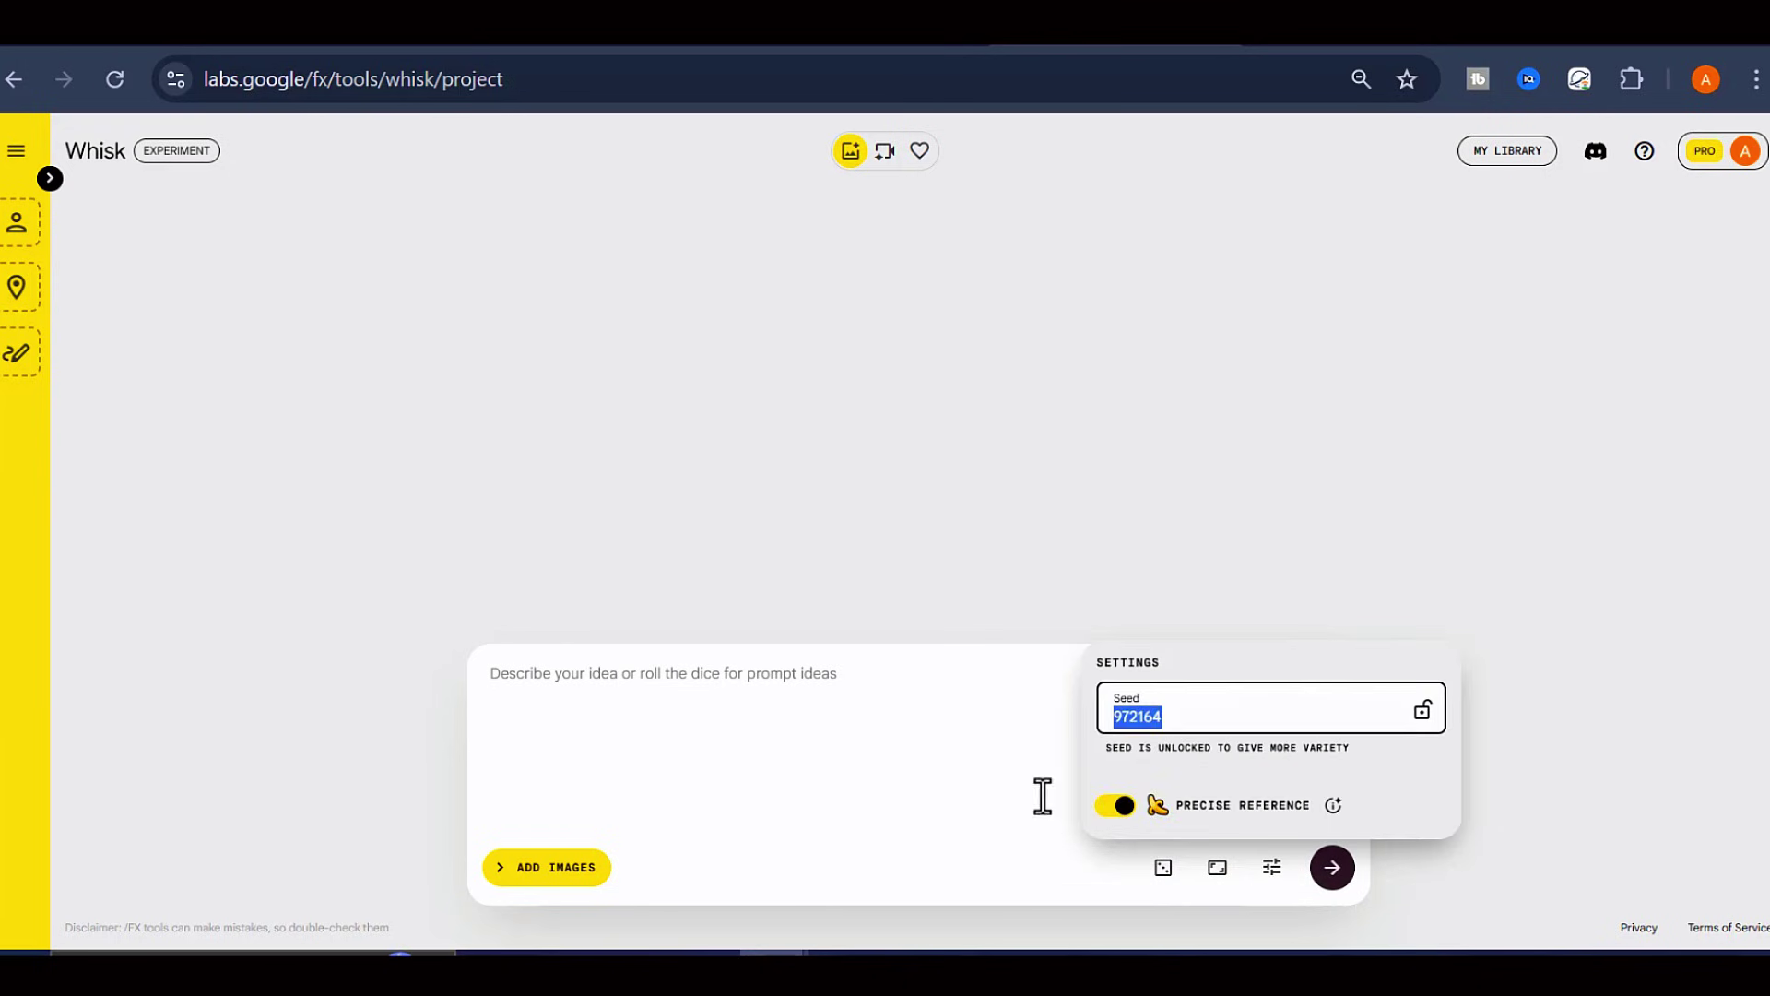
# - Select the Image 1 empty-room prompt in ChatGPT and bring up its copy options
pyautogui.hotkey('ctrl', 'Tab')
pyautogui.scroll(-2, 796, 424)
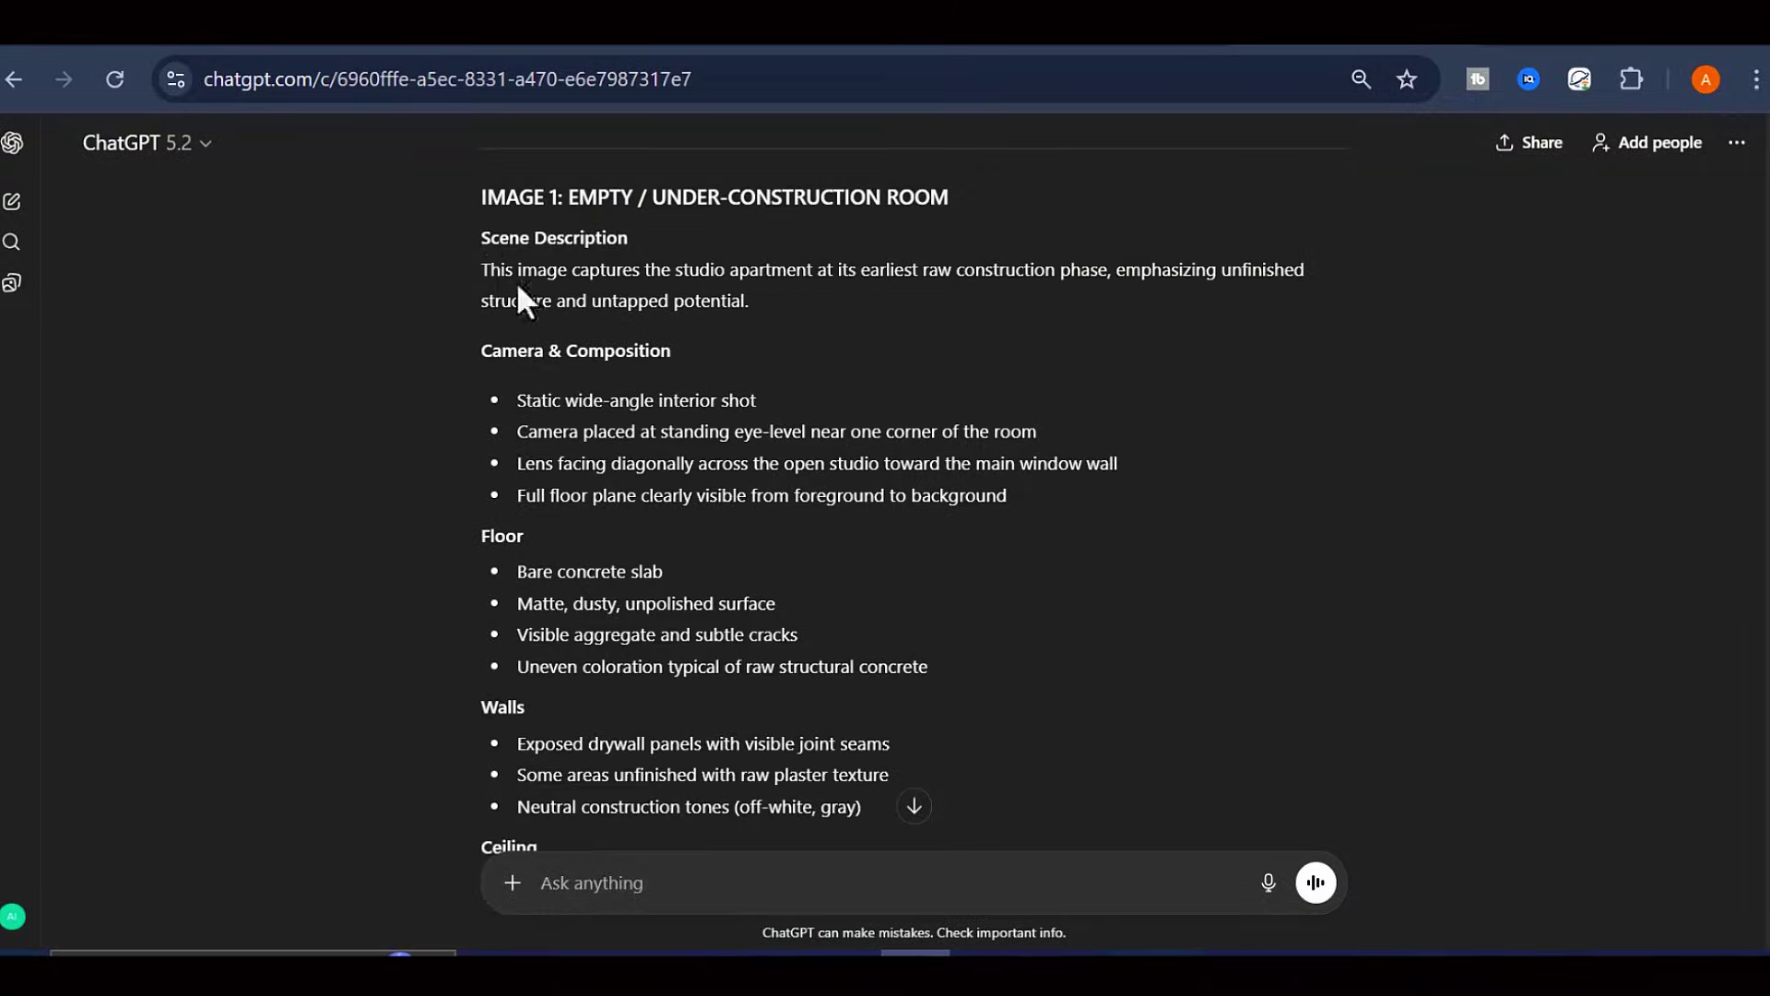
pyautogui.moveTo(552, 322); pyautogui.dragTo(974, 426)
pyautogui.scroll(-10, 555, 334)
pyautogui.scroll(6, 830, 369)
pyautogui.rightClick(708, 288)
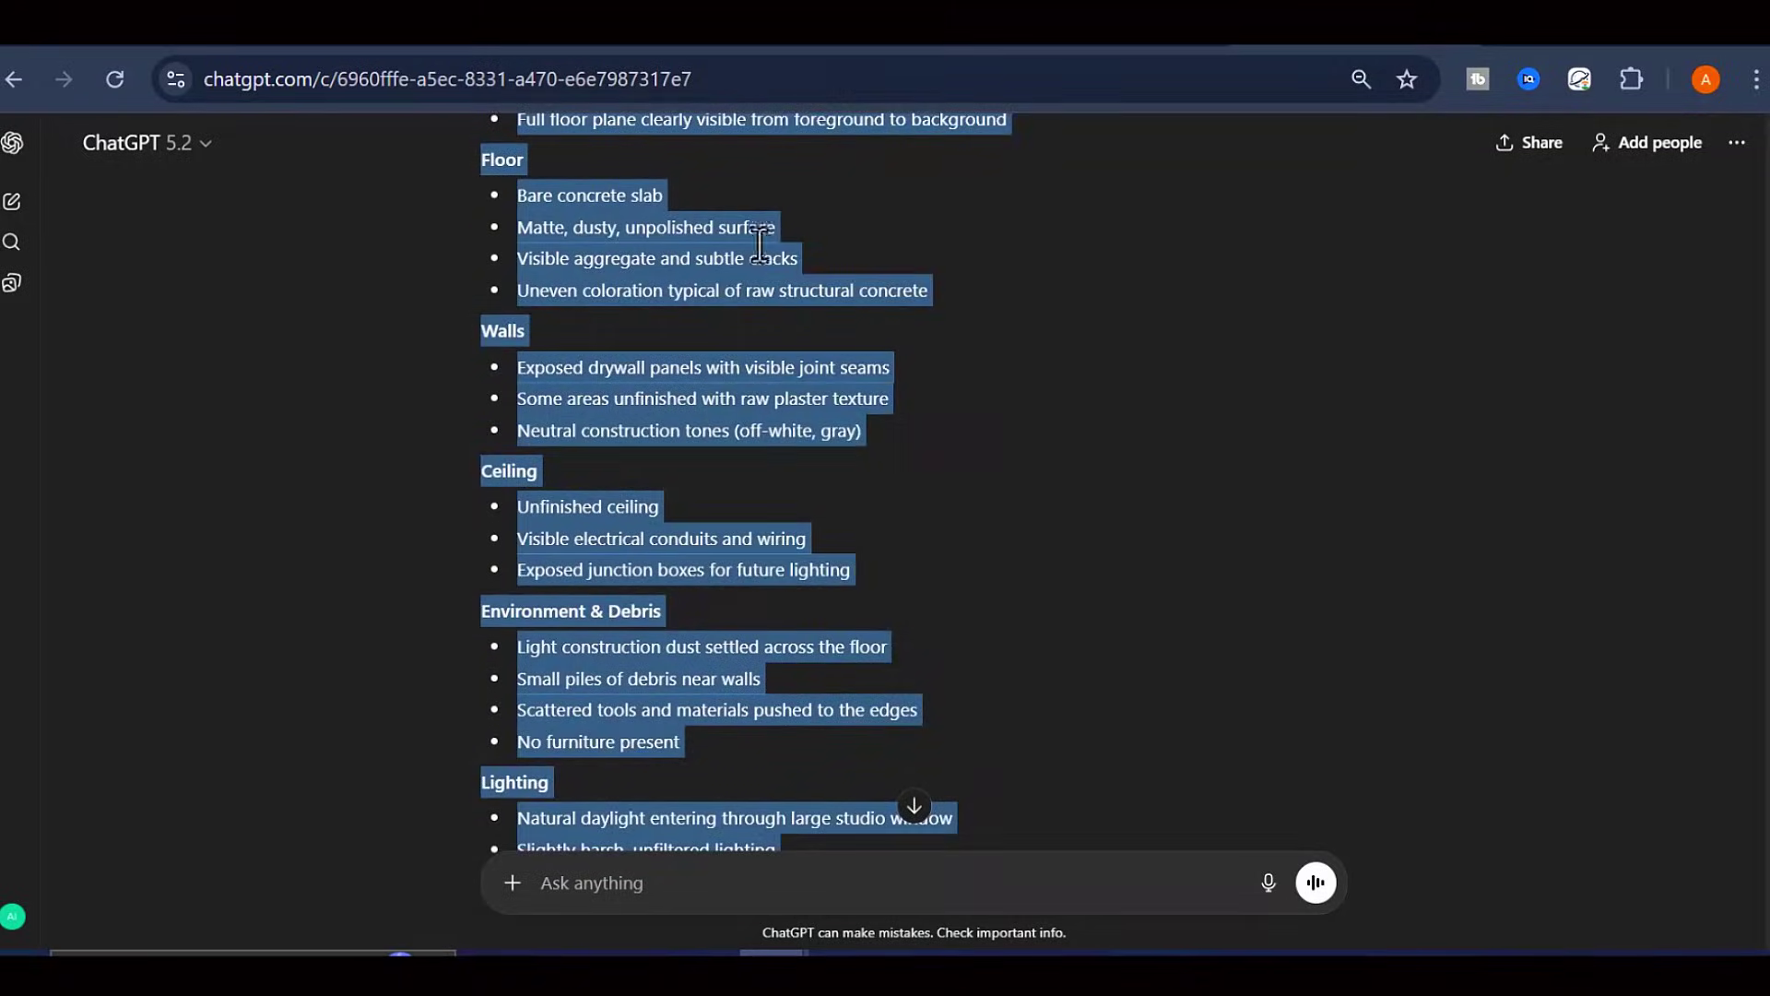
# - Paste the Image 1 prompt as plain text into Whisk, generate, and inspect the left result
pyautogui.hotkey('ctrl', 'Tab')
pyautogui.rightClick(680, 693)
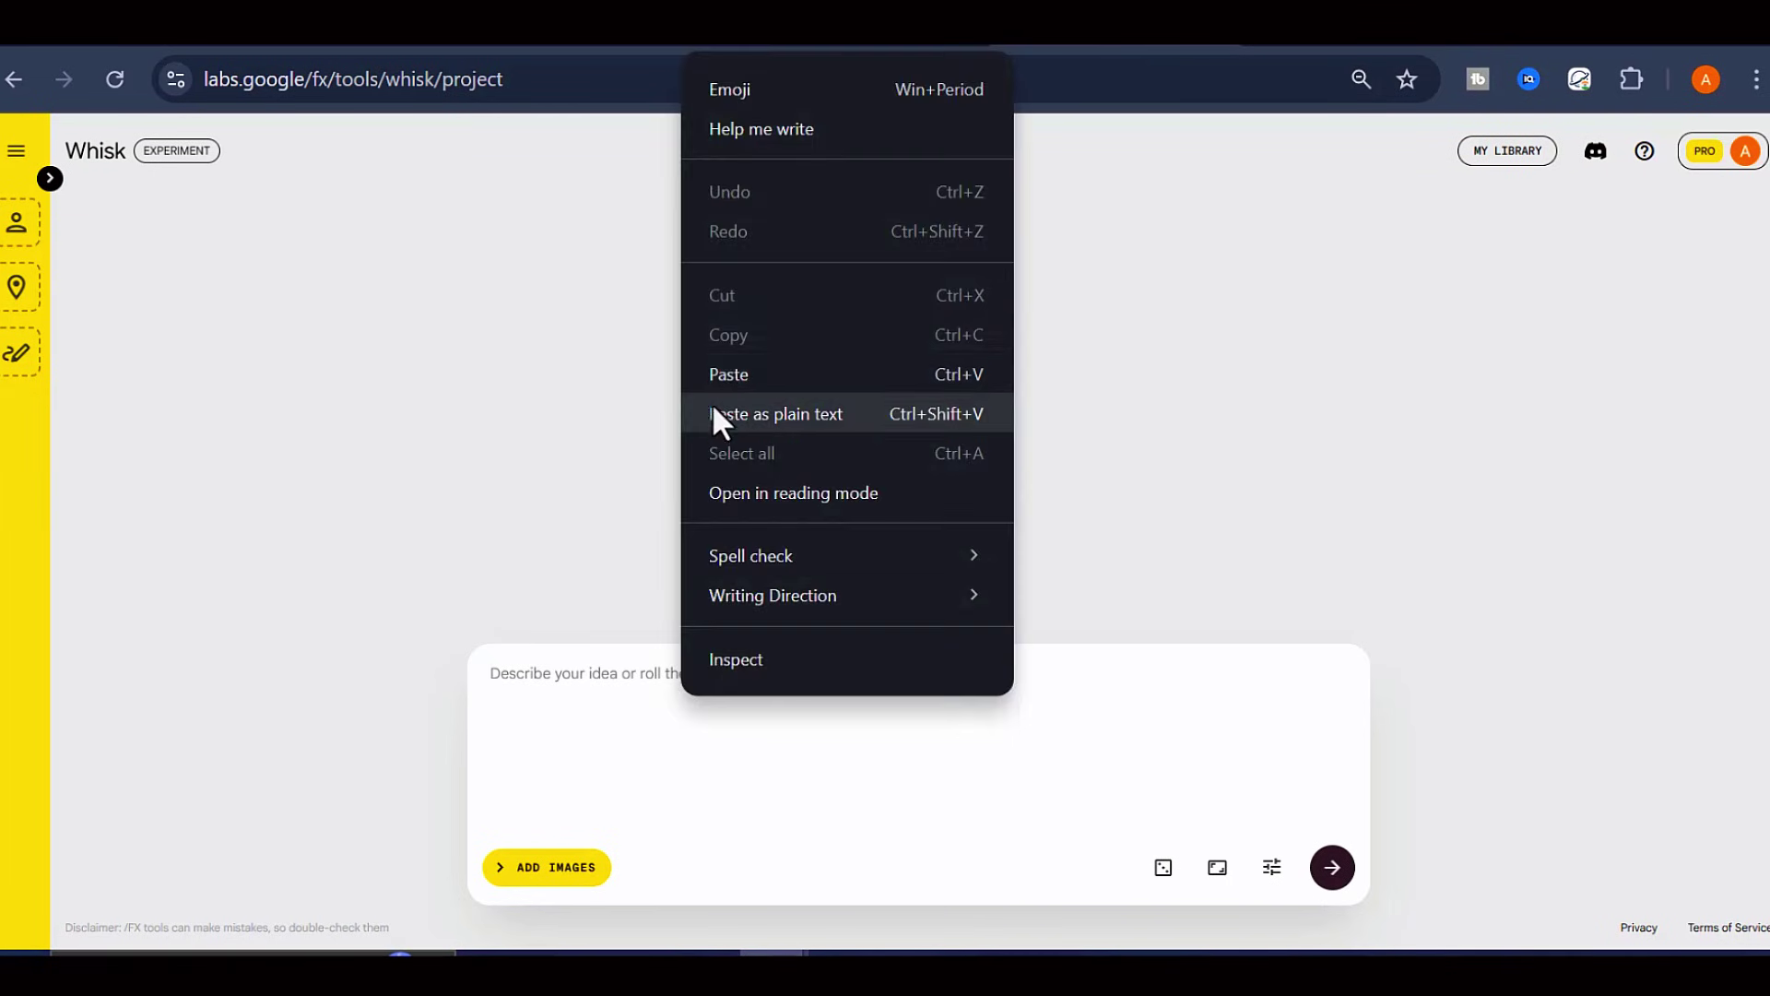
pyautogui.click(714, 408)
pyautogui.scroll(10, 724, 705)
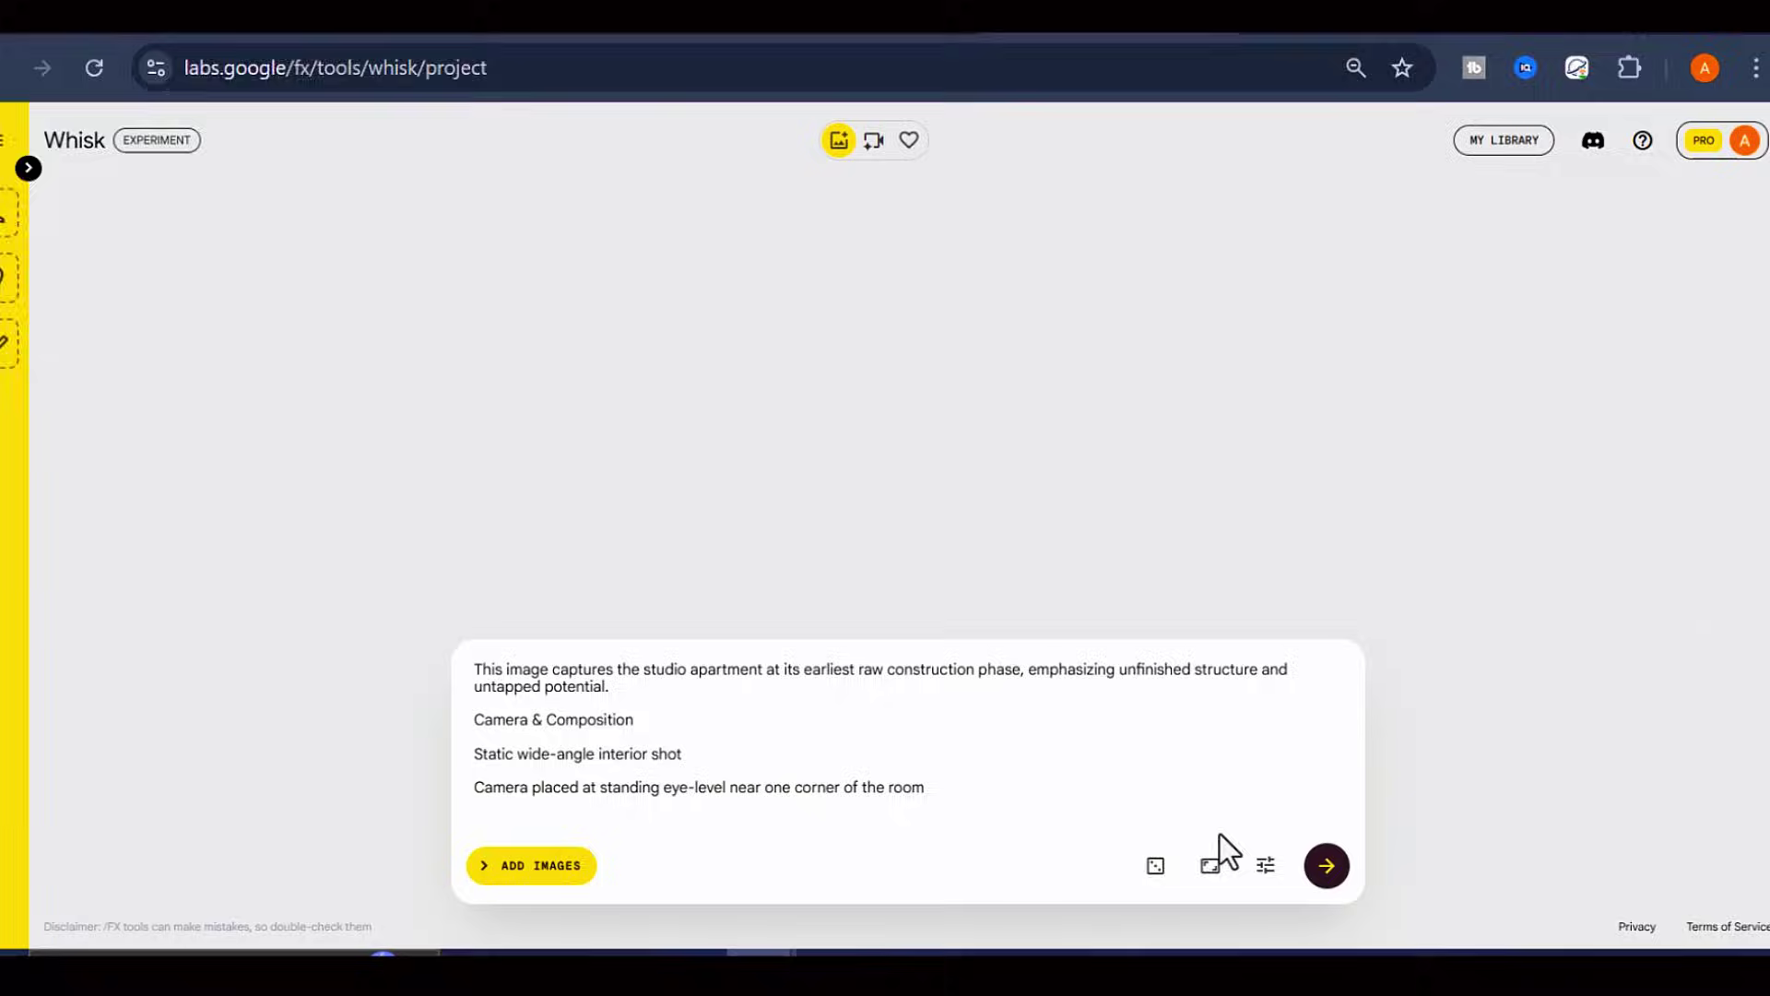
pyautogui.click(1045, 809)
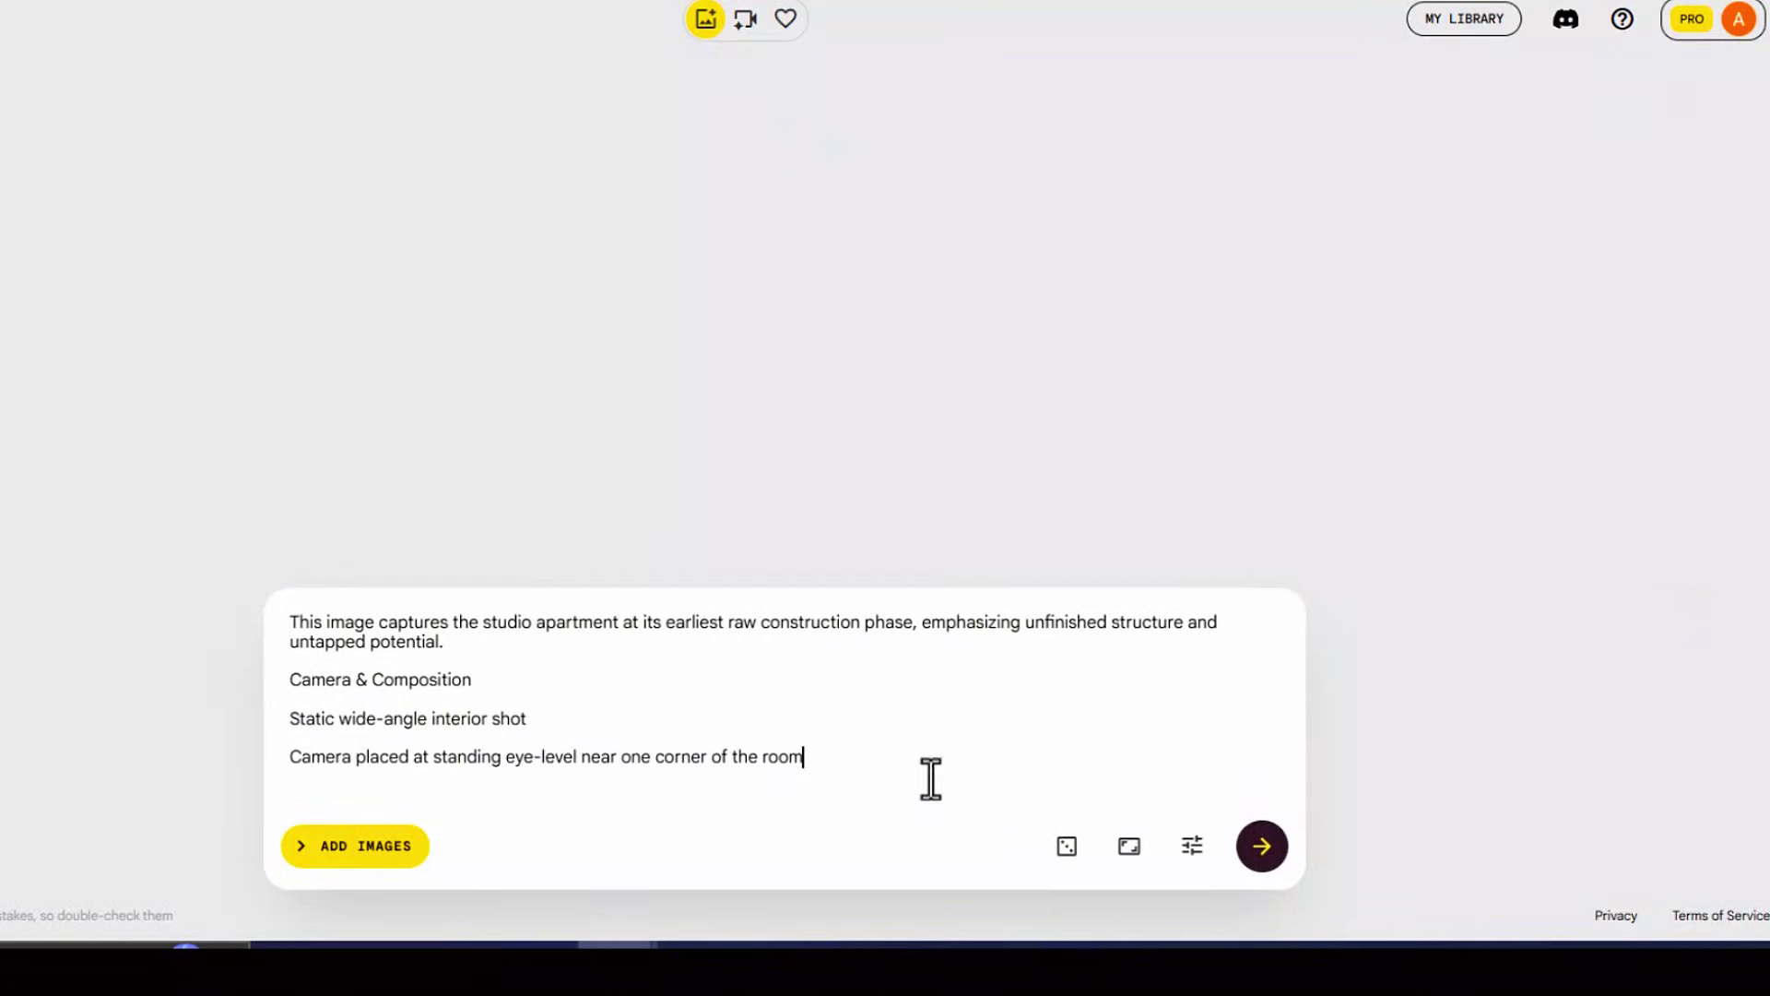
pyautogui.click(1261, 848)
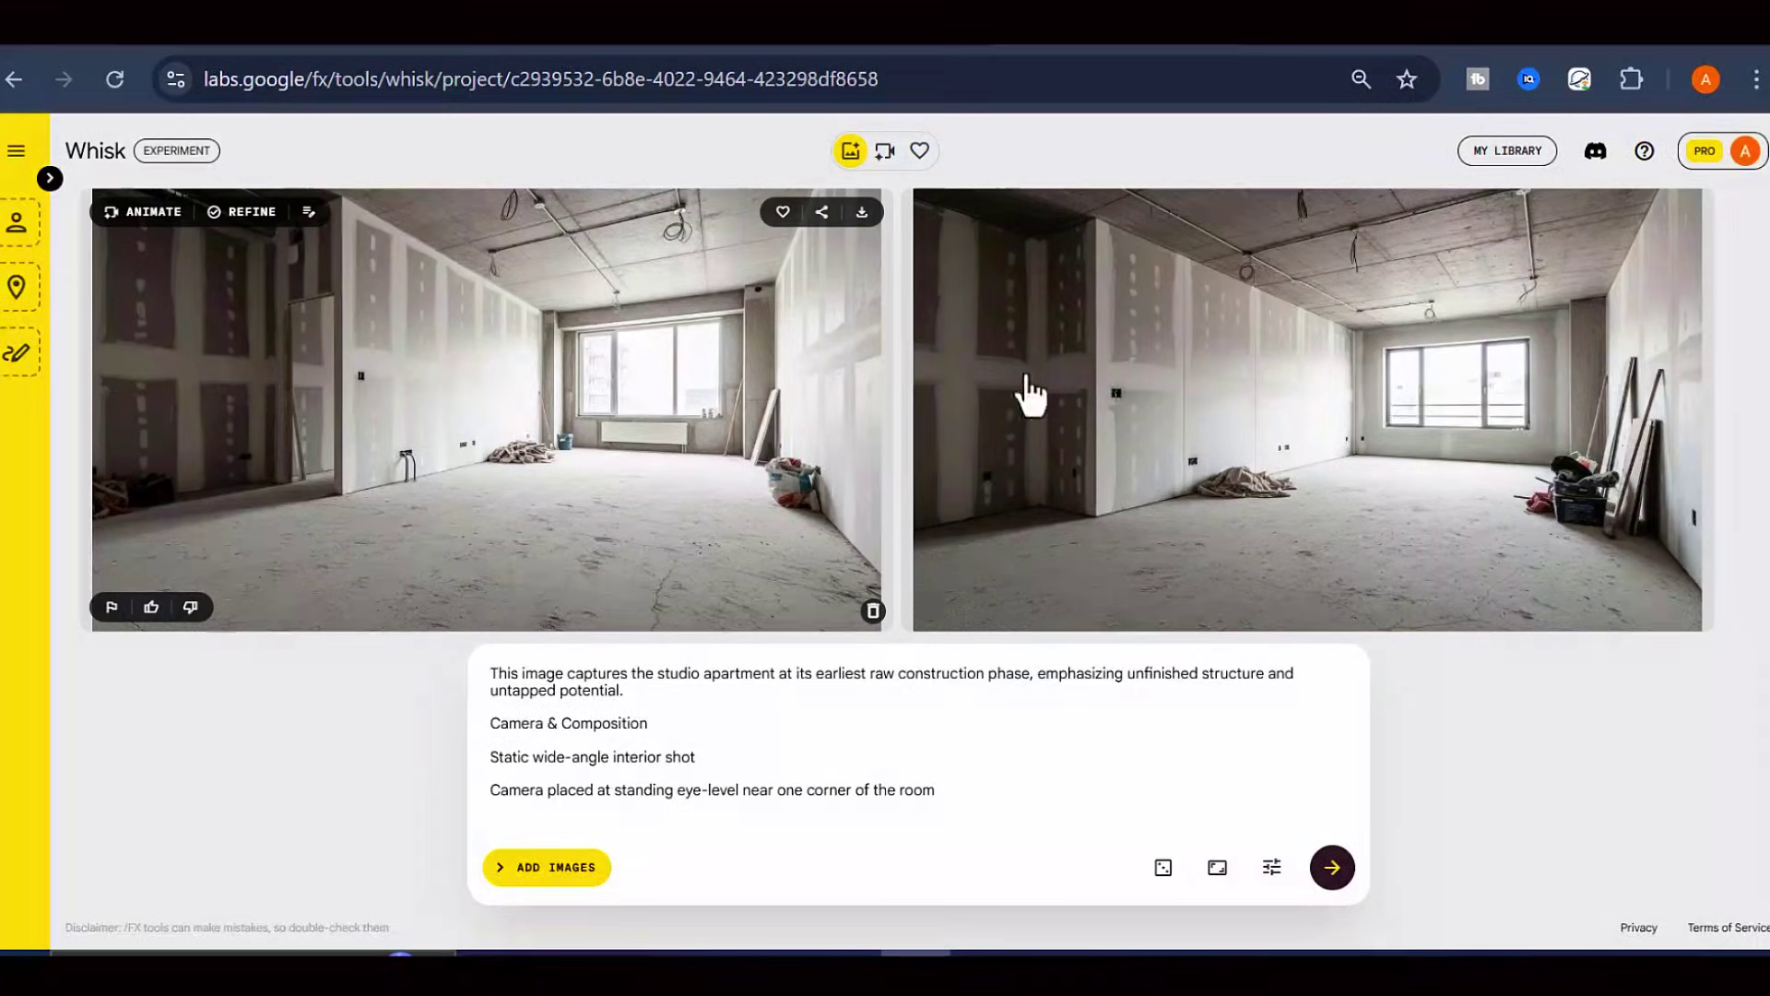
pyautogui.click(514, 410)
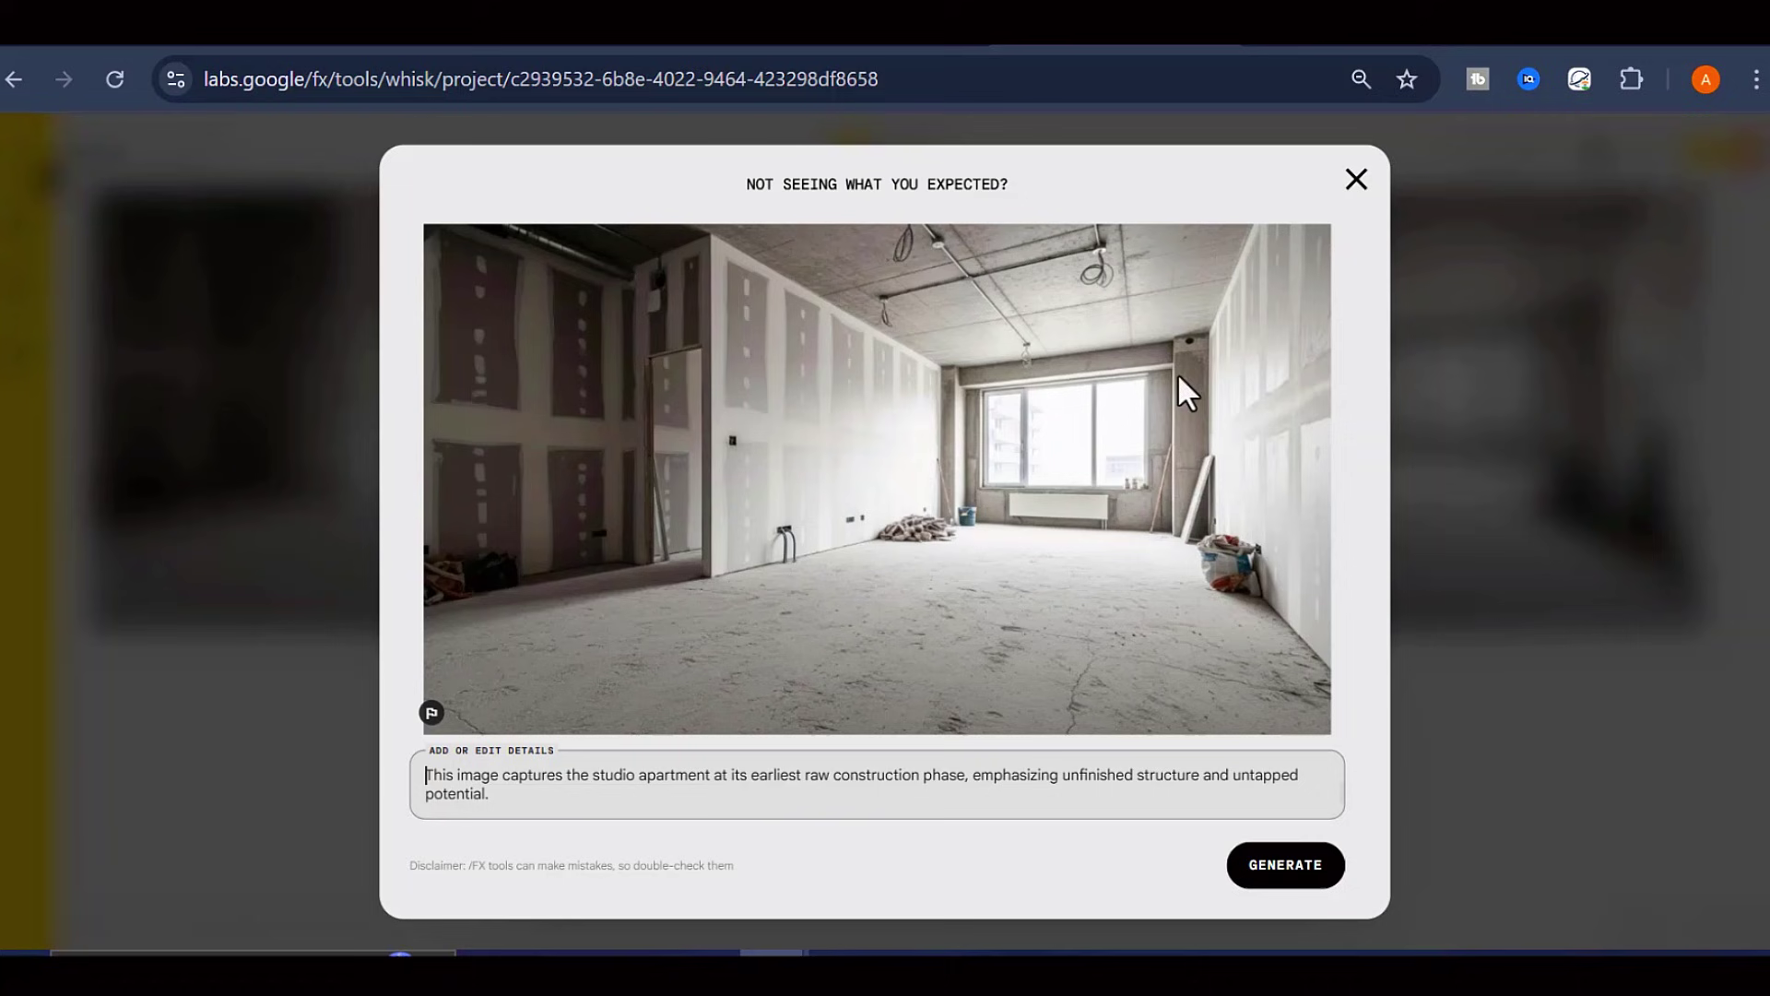
pyautogui.click(1355, 178)
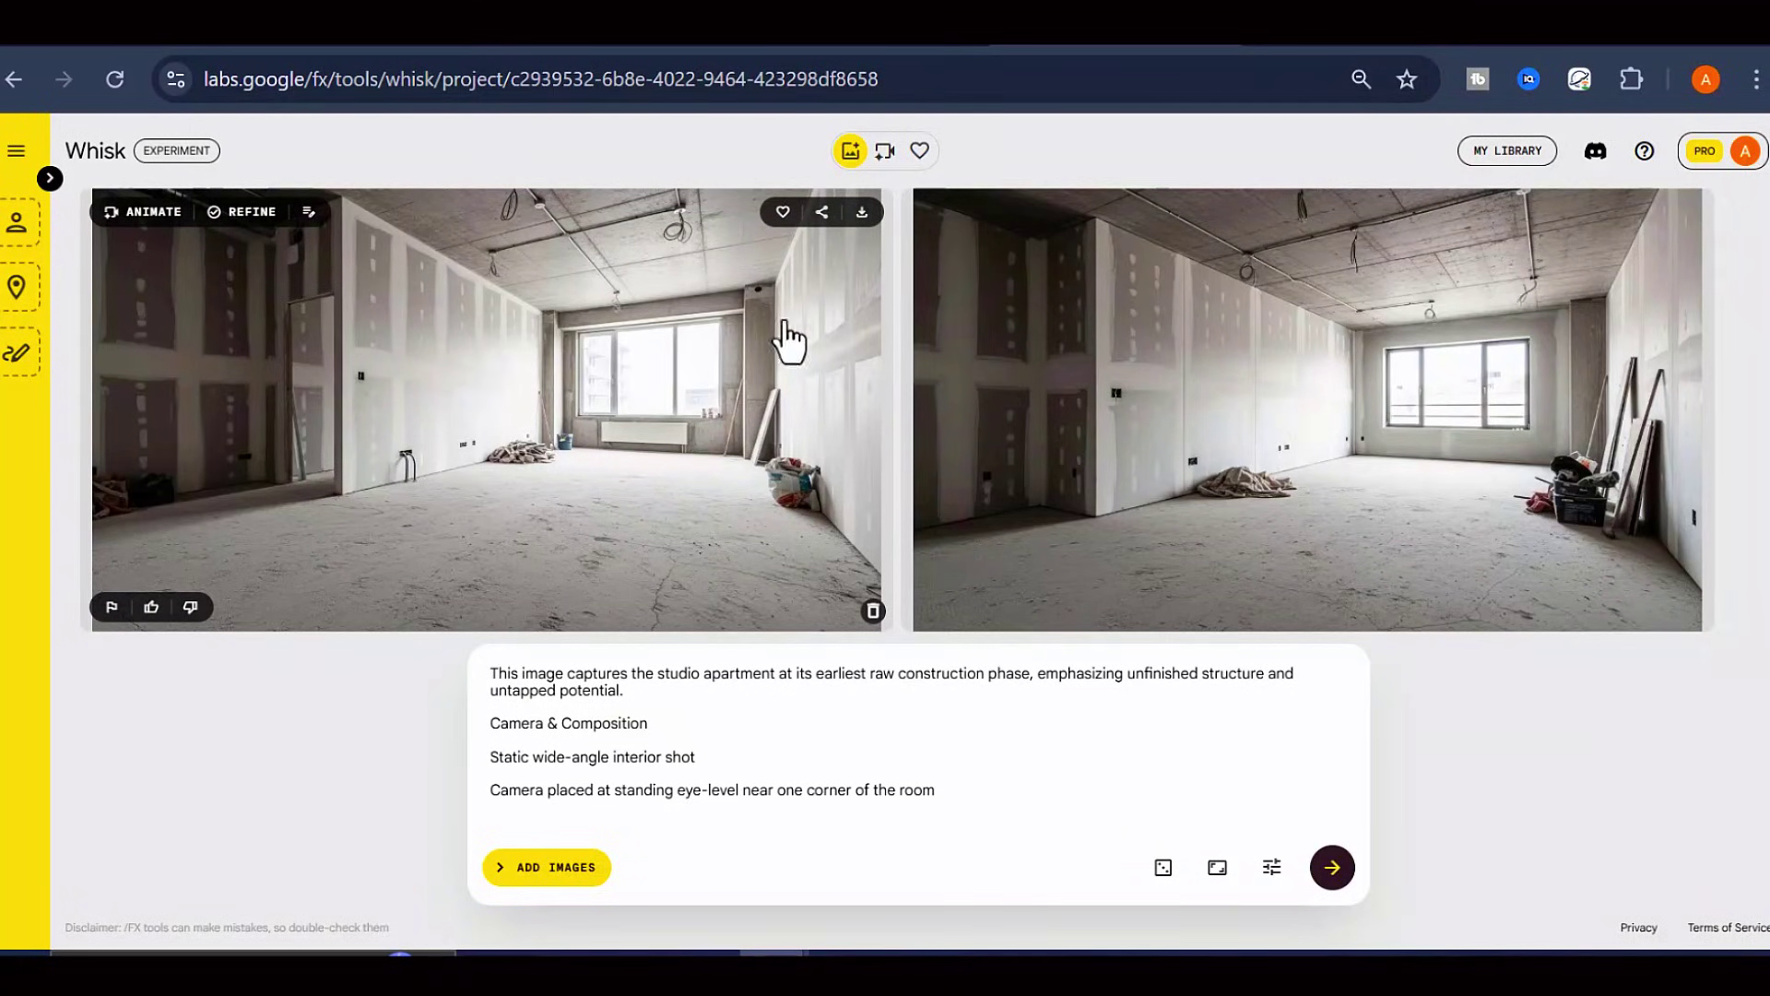
# - Download the left bare-room image and open it in refine mode with the edit field ready
pyautogui.click(862, 214)
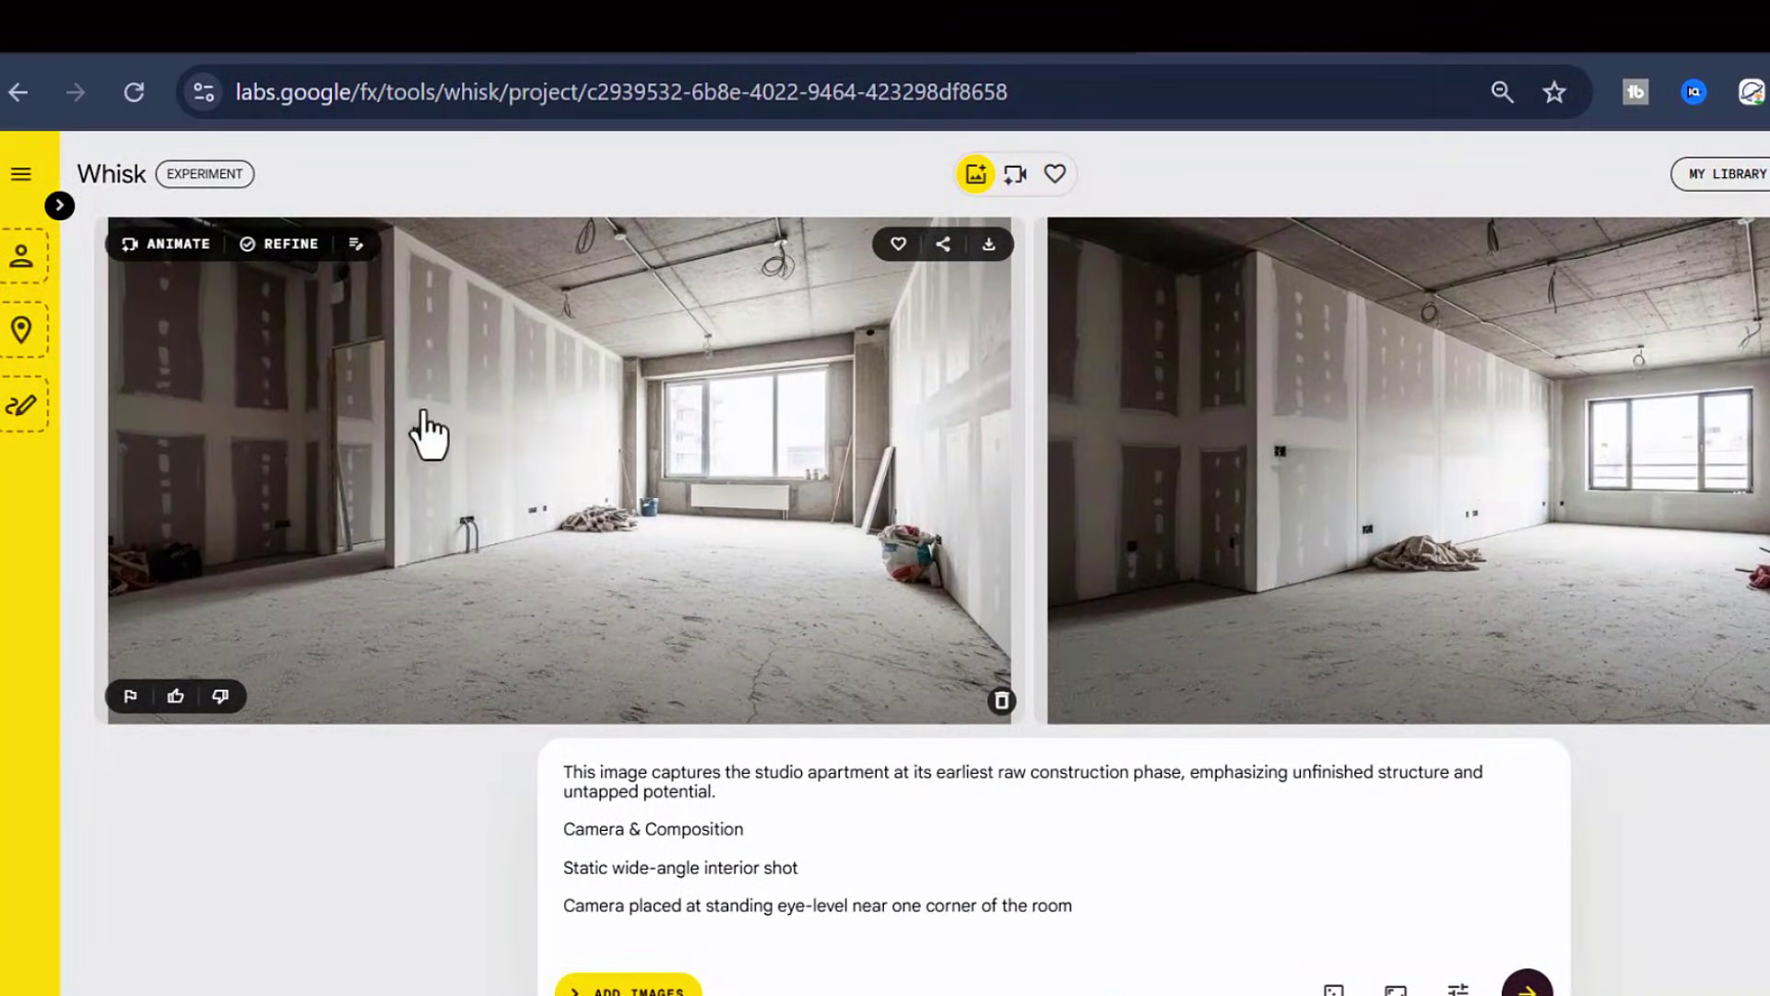
pyautogui.click(275, 247)
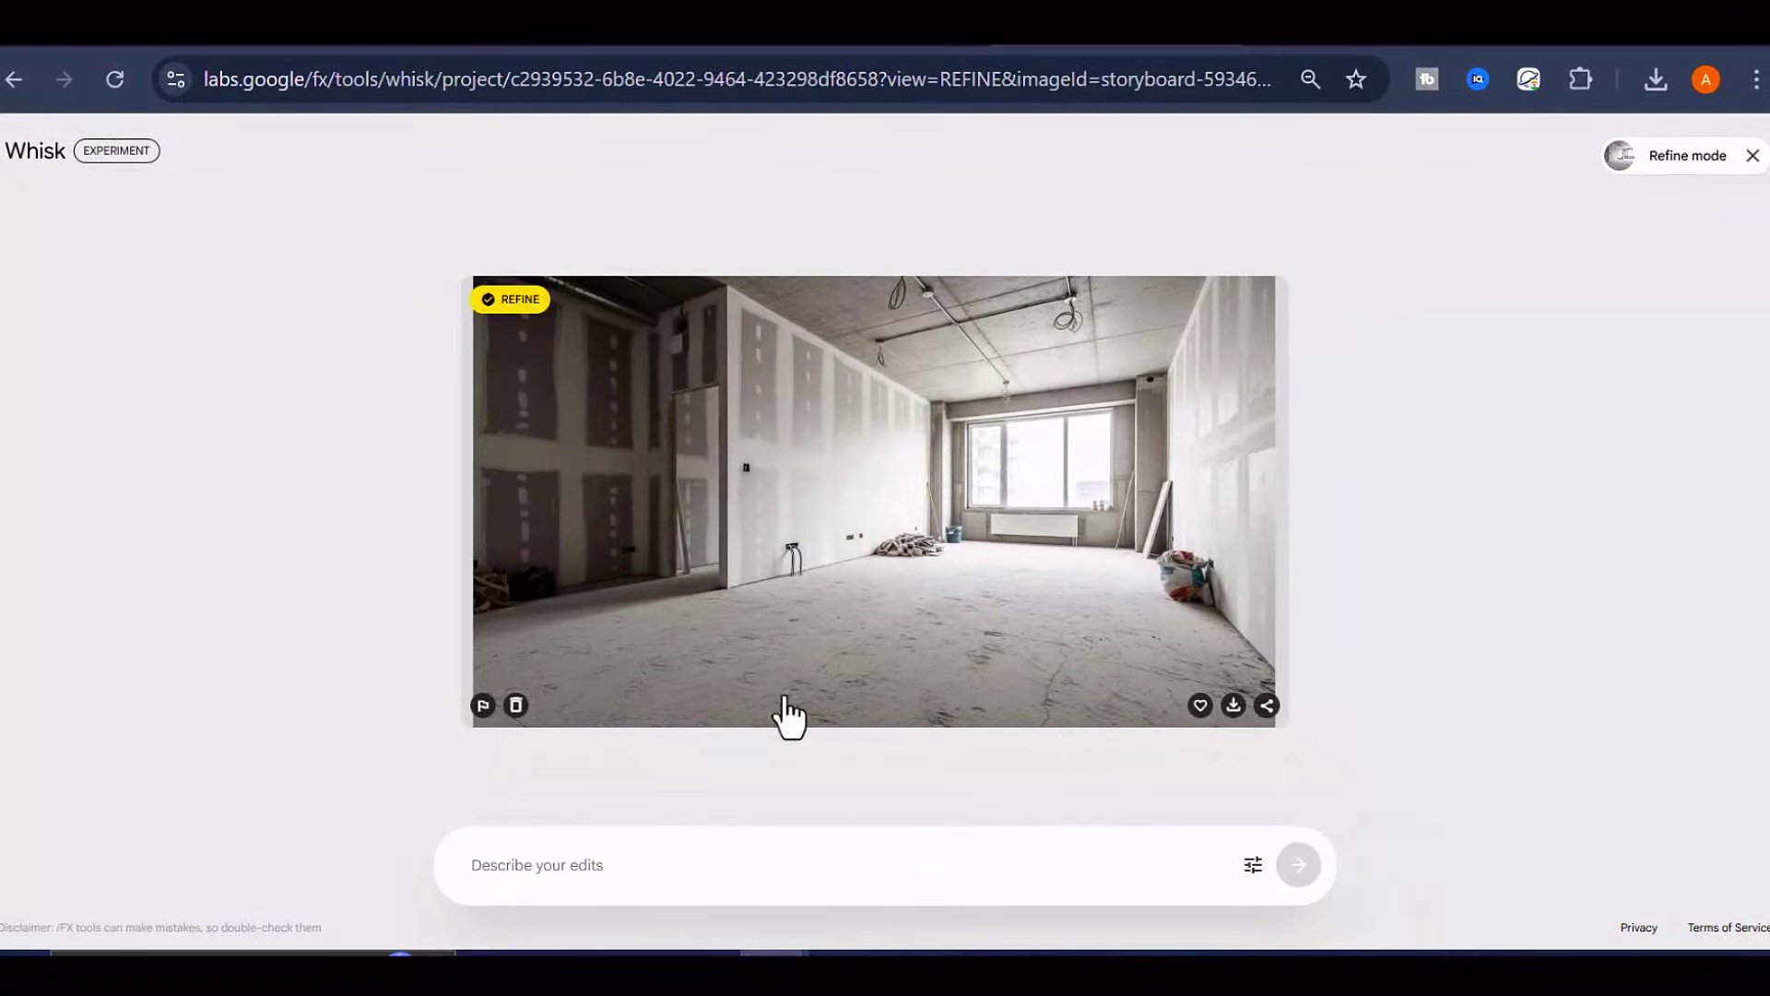
pyautogui.click(684, 861)
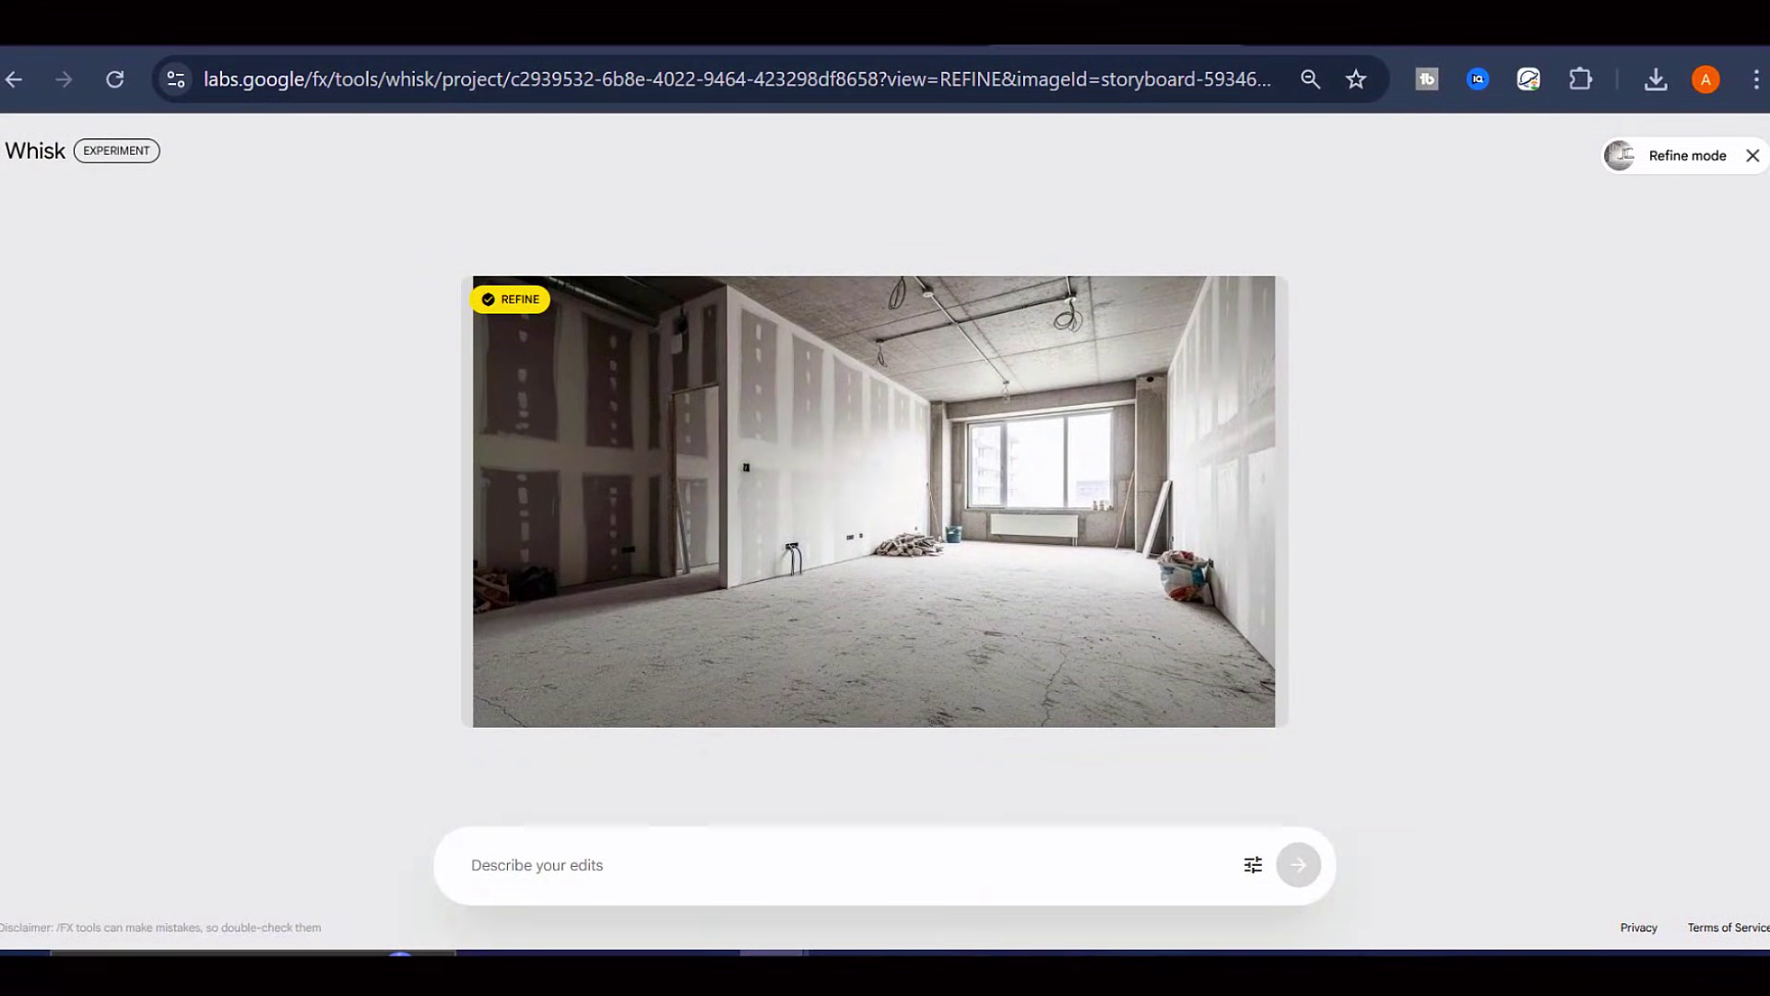
pyautogui.hotkey('ctrl', 'Tab')
# - Select the Image 2 section through Mood in ChatGPT and copy it
pyautogui.scroll(-5, 525, 608)
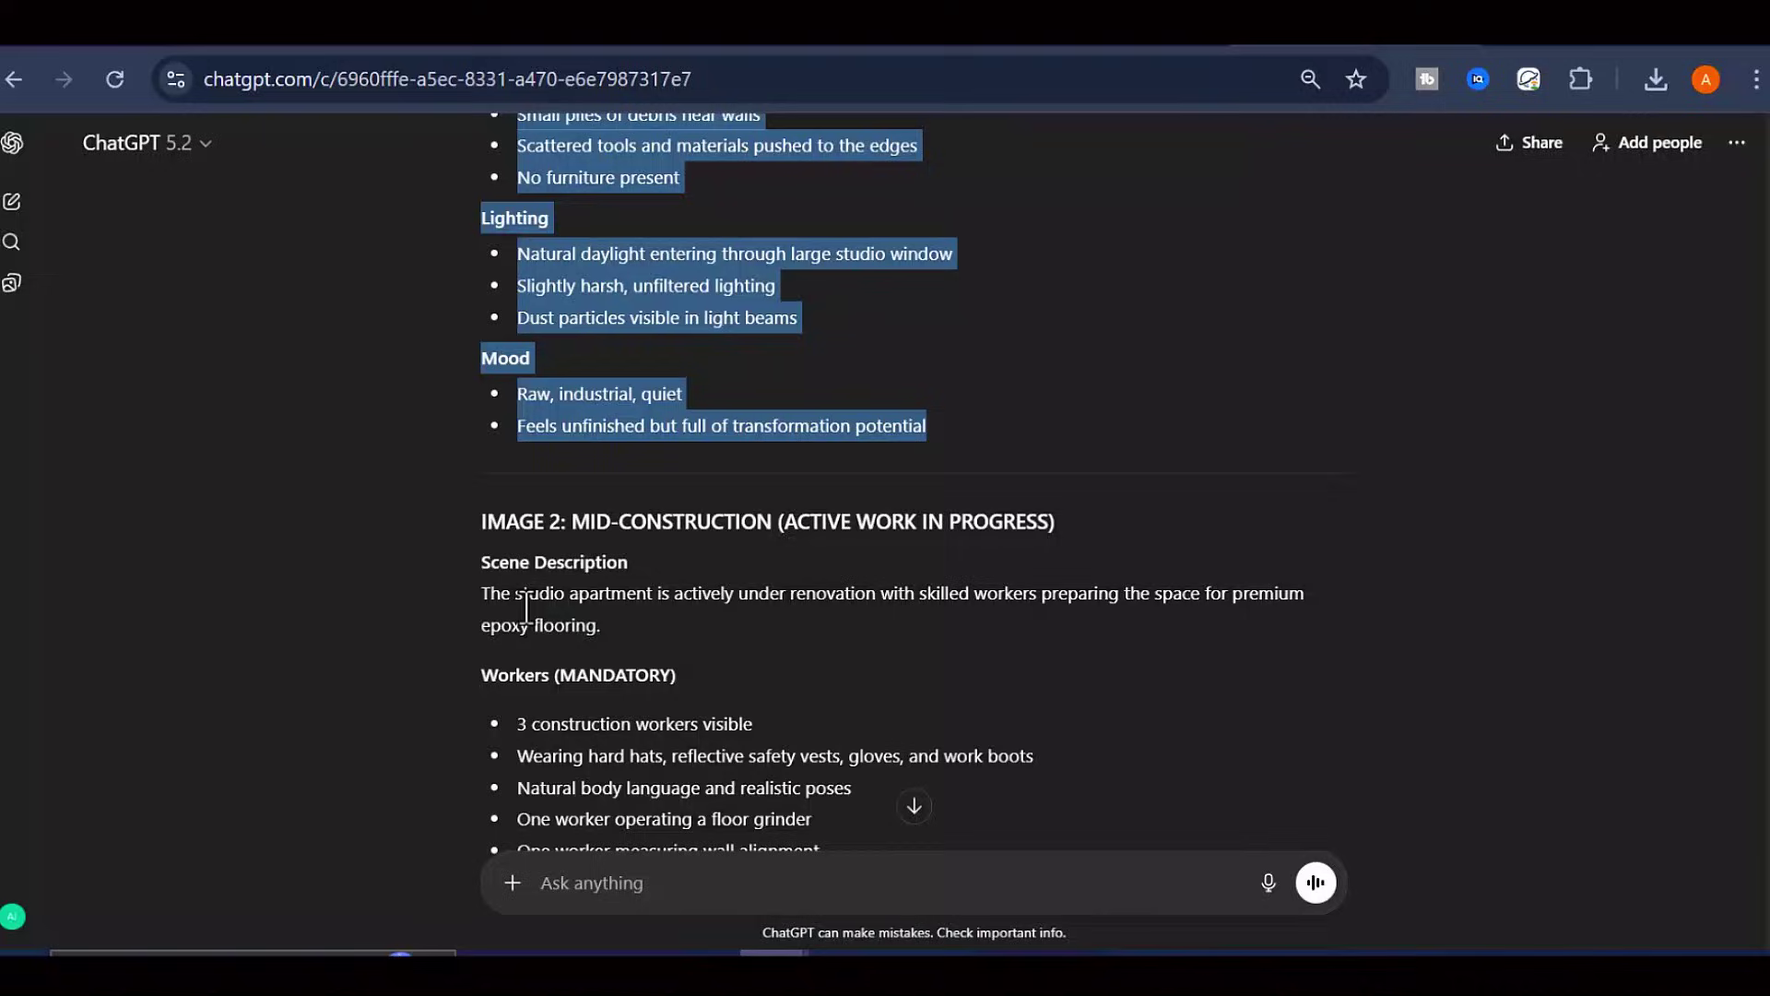
pyautogui.click(503, 596)
pyautogui.moveTo(482, 593); pyautogui.dragTo(821, 770)
pyautogui.scroll(-12, 619, 693)
pyautogui.scroll(5, 592, 607)
pyautogui.rightClick(593, 607)
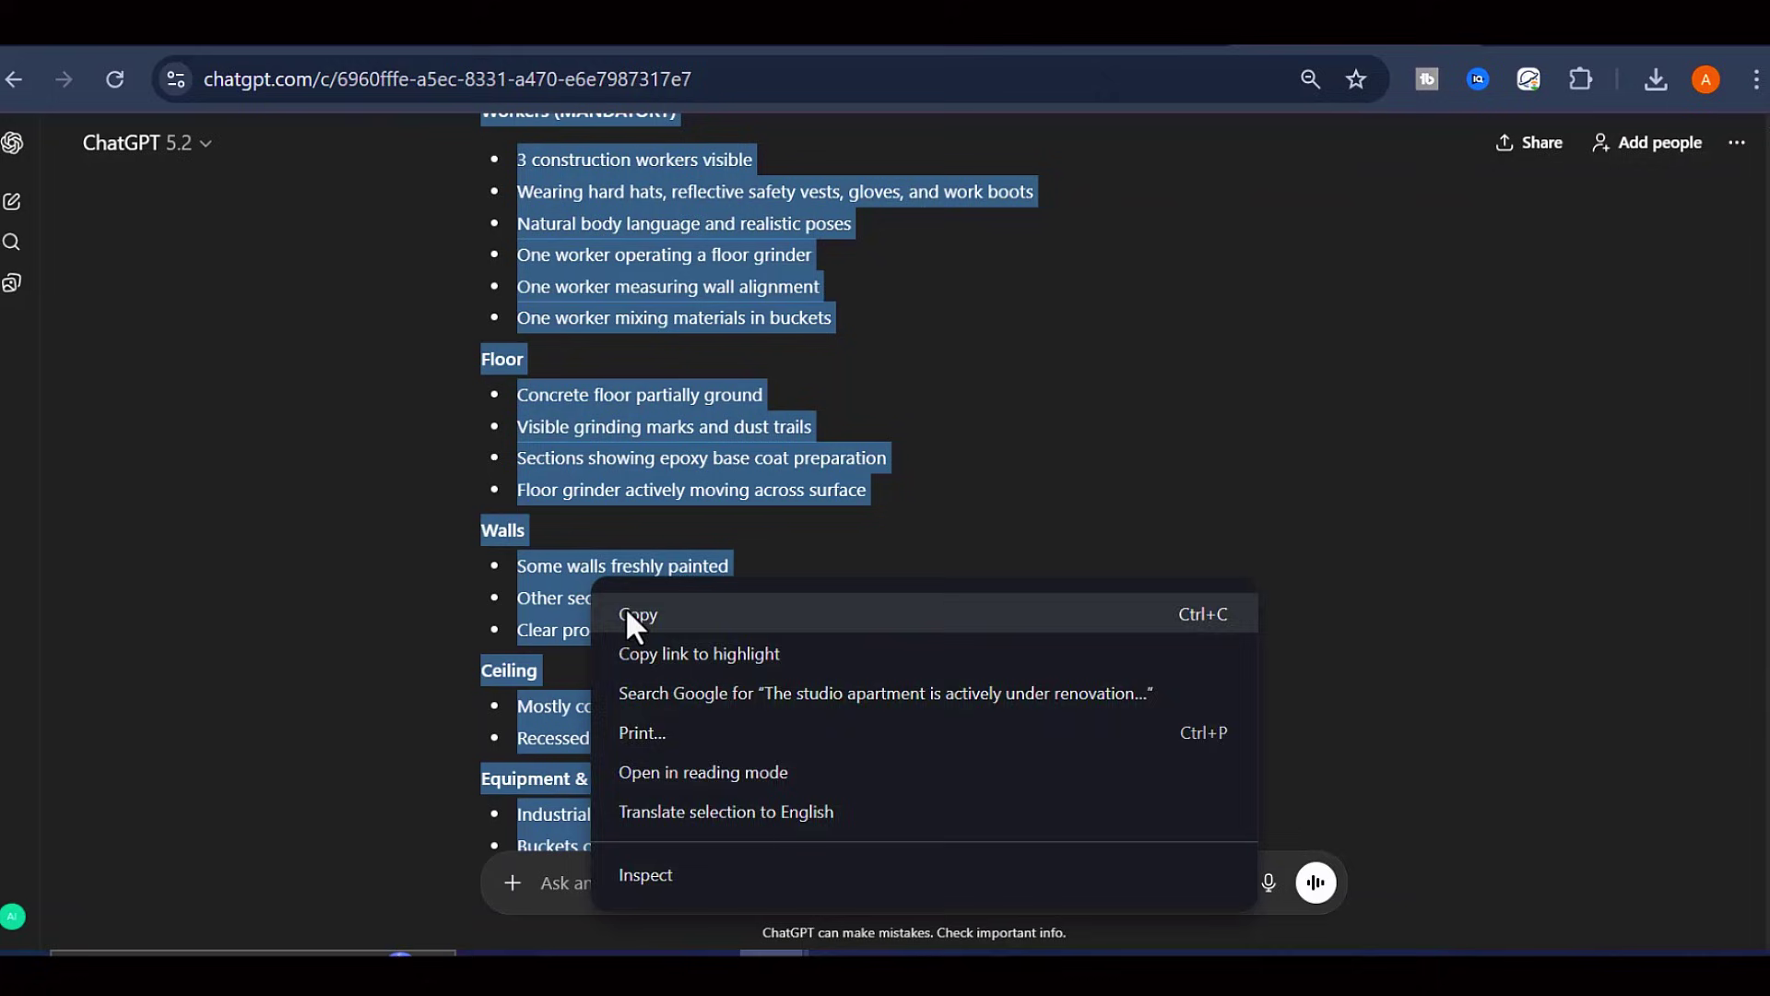
pyautogui.click(628, 614)
# - Refine the bare room with the pasted mid-construction prompt, download the three-worker scene, and leave Refine mode
pyautogui.click(1098, 43)
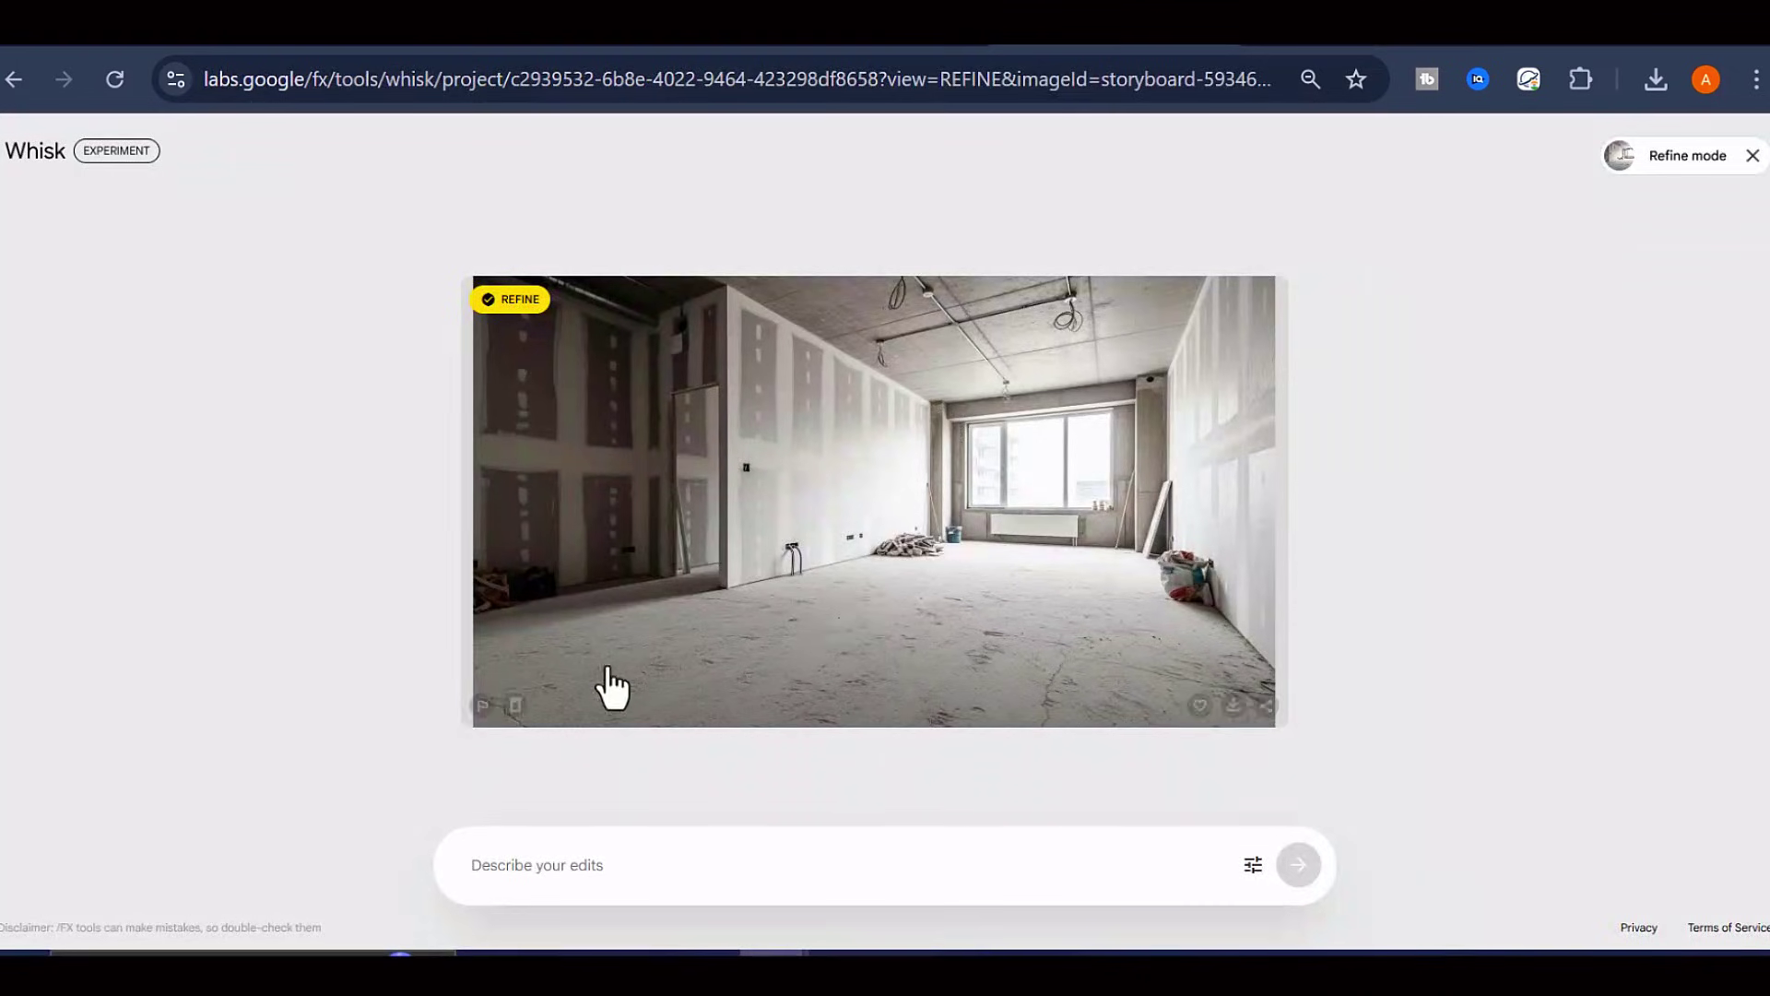
pyautogui.click(695, 865)
pyautogui.rightClick(698, 867)
pyautogui.click(758, 544)
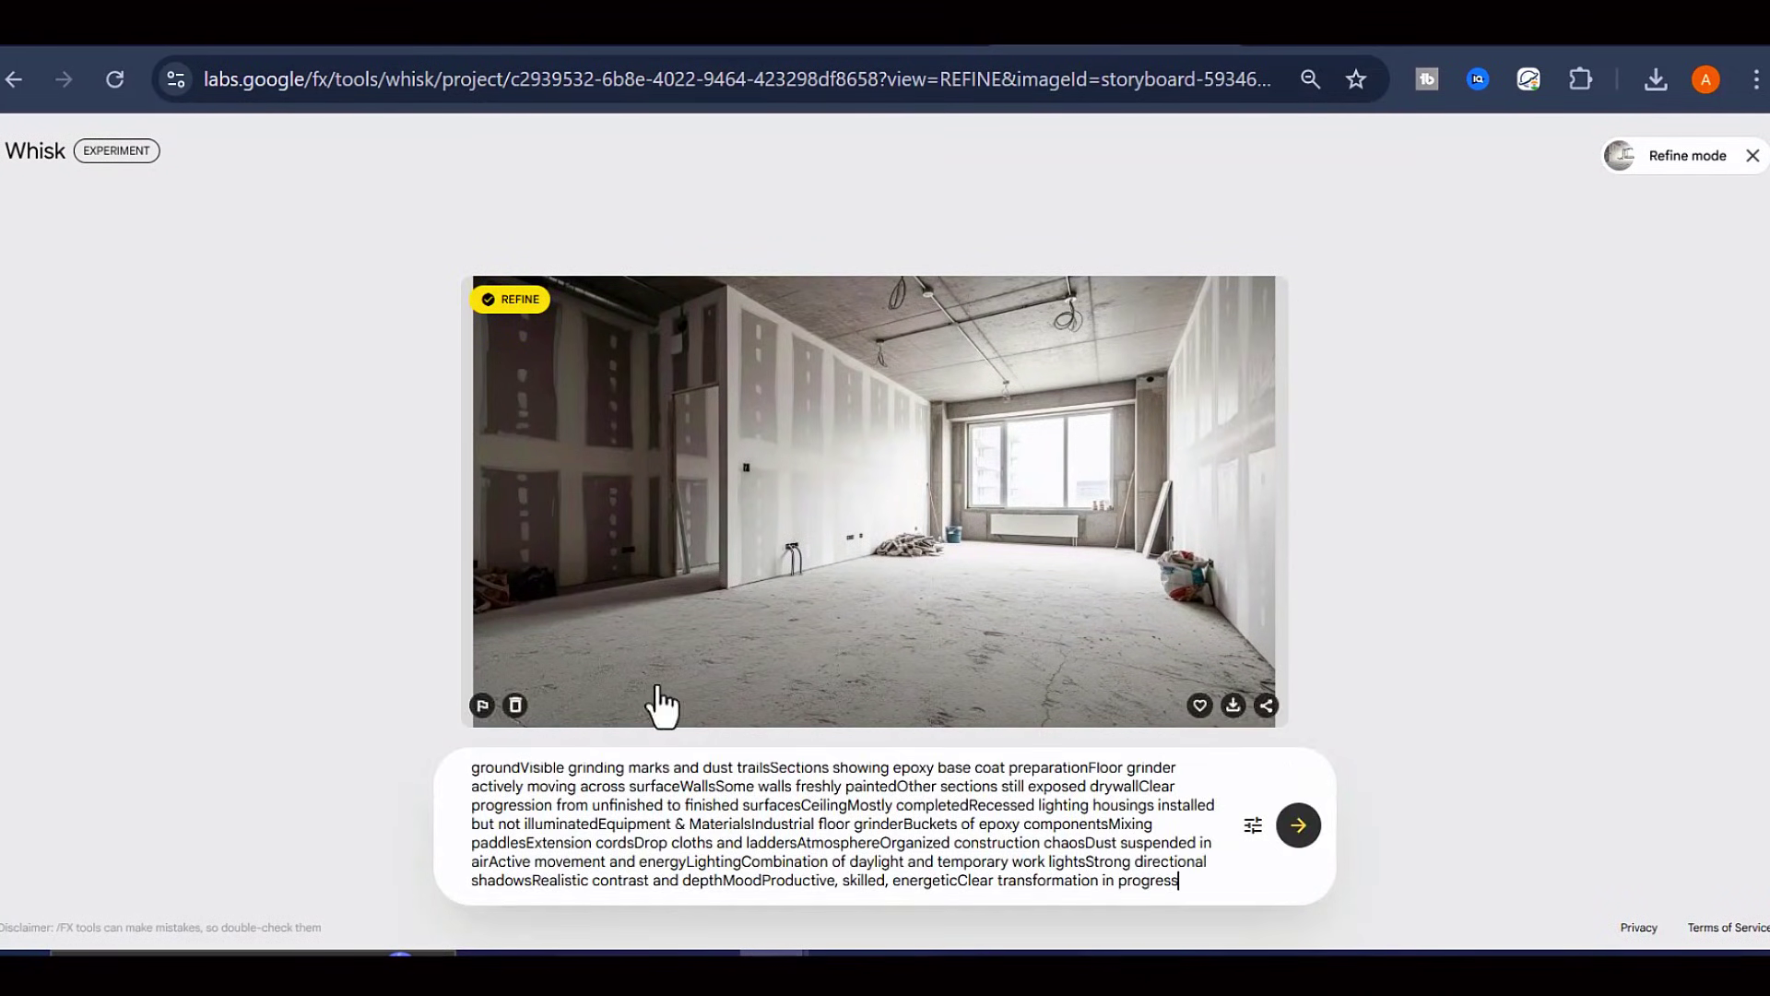
pyautogui.click(1297, 827)
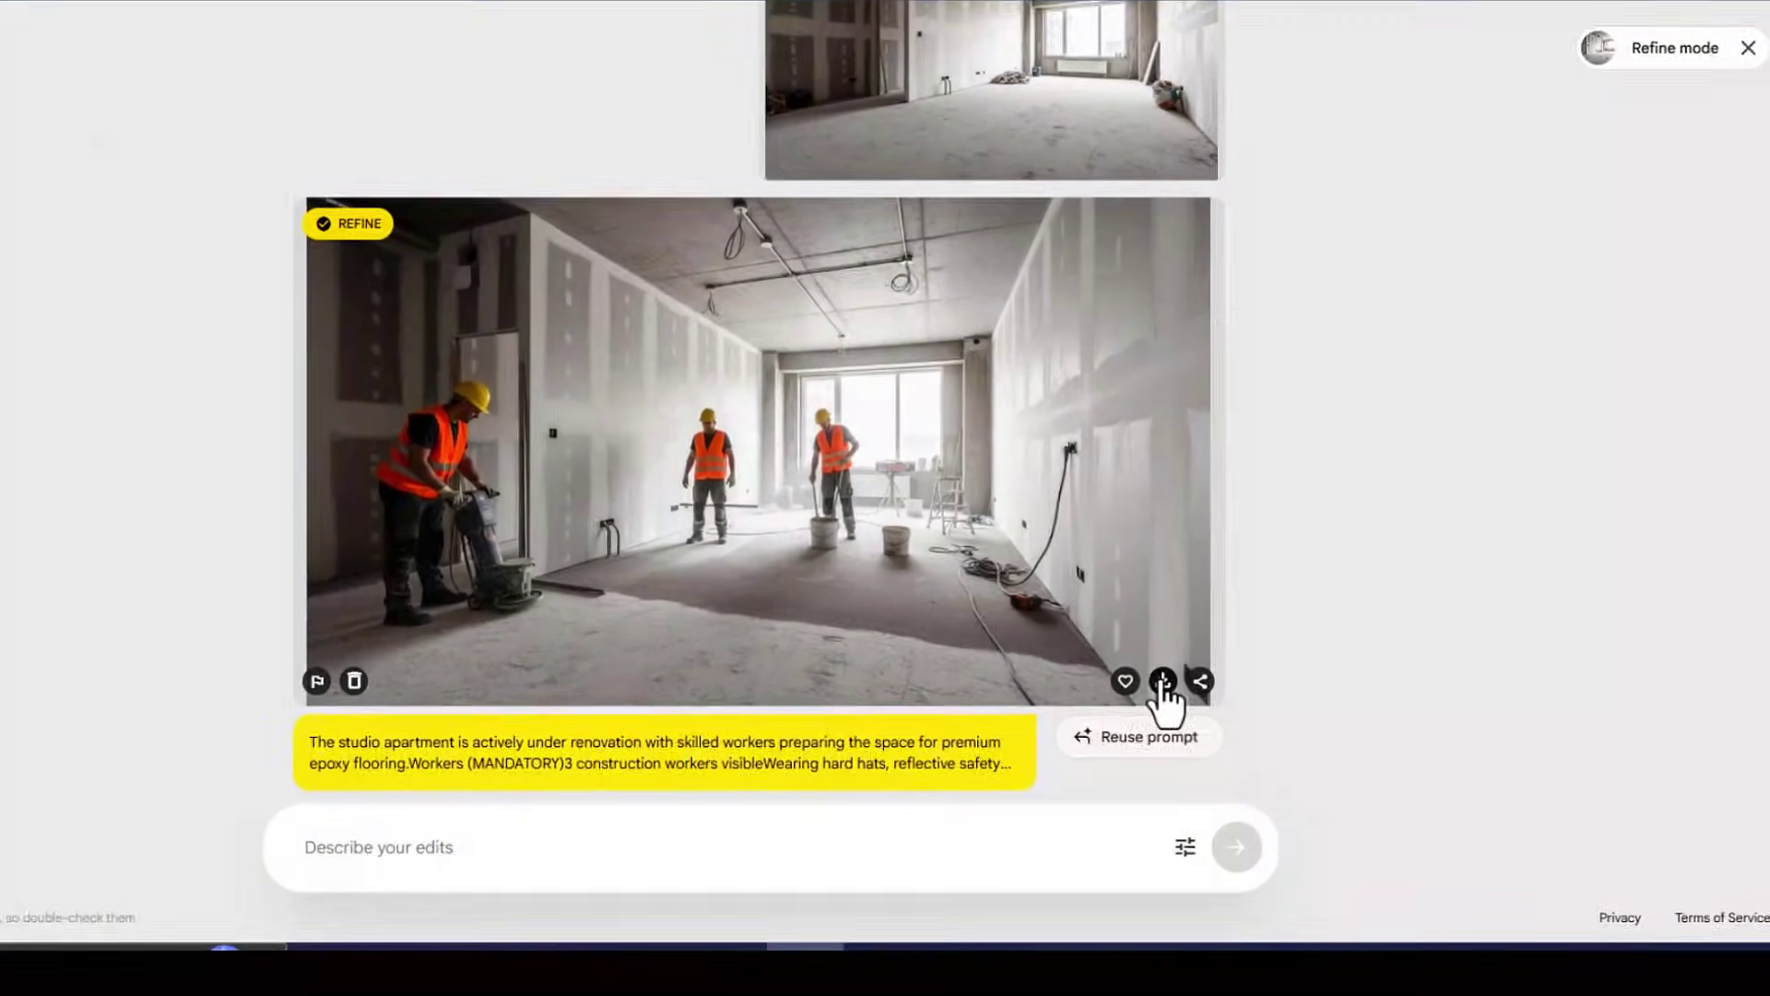
pyautogui.click(1148, 675)
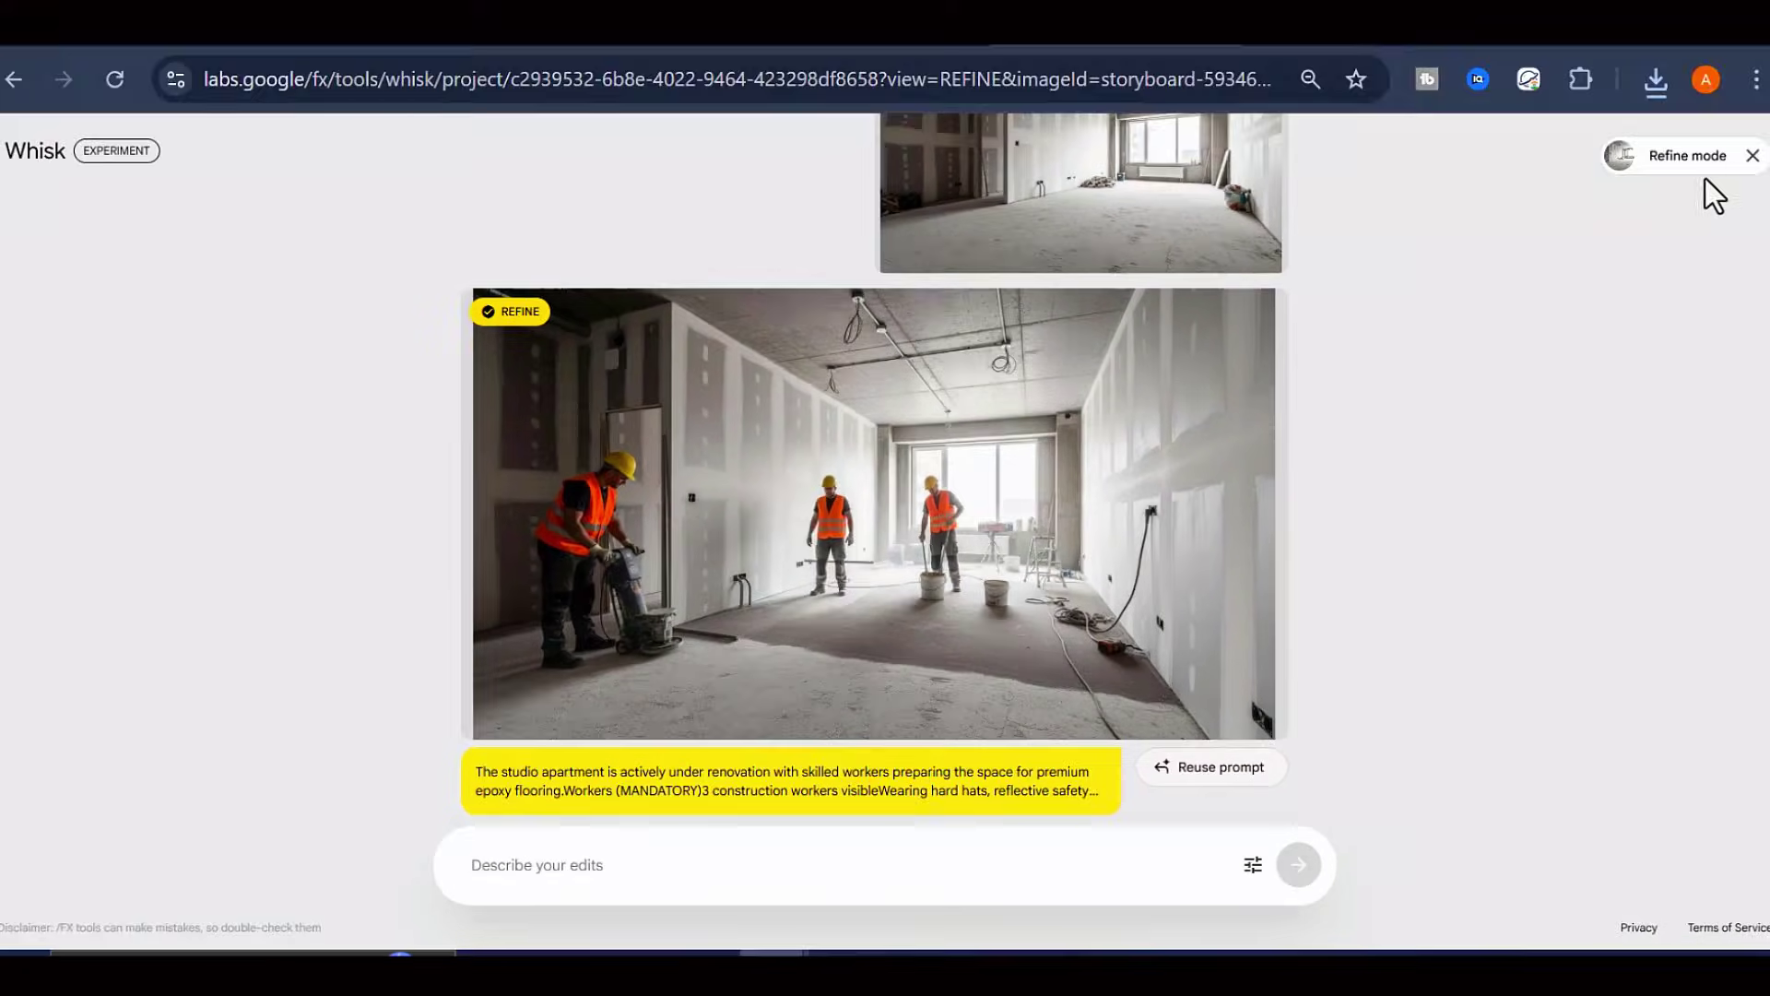
pyautogui.click(1752, 155)
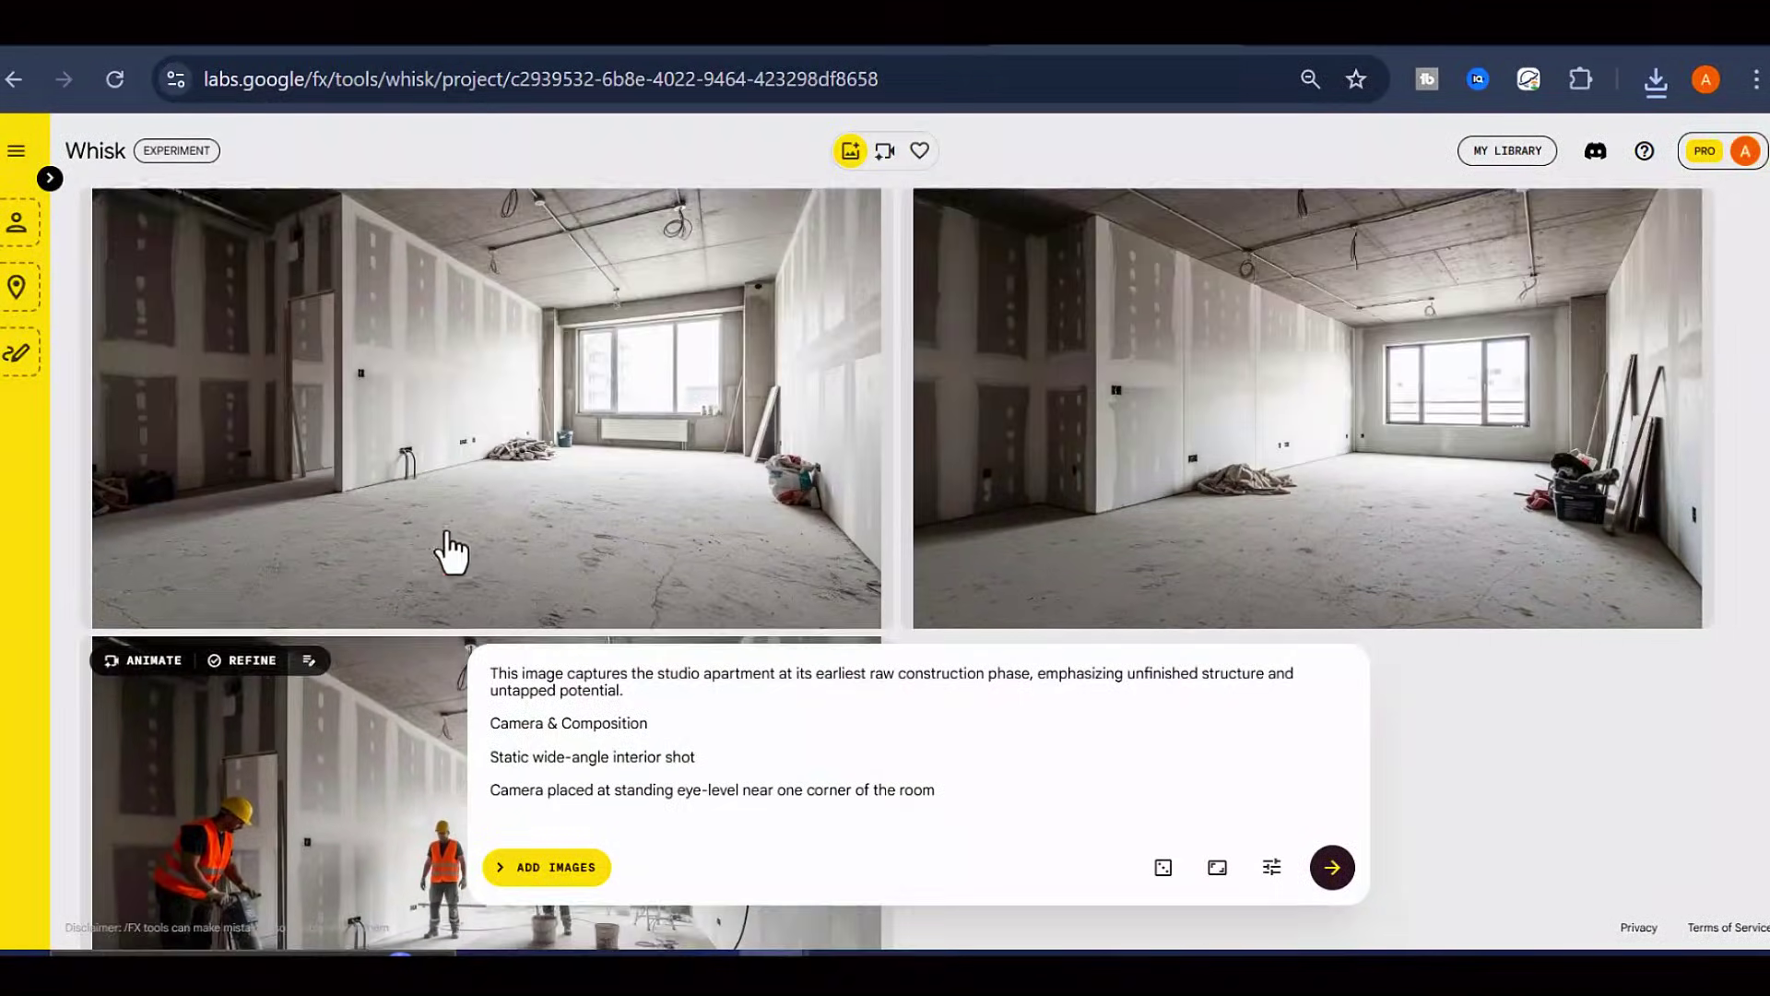
# - Refine the first image with the completed epoxy floor prompt and save the glossy epoxy-floor room
pyautogui.scroll(-3, 452, 553)
pyautogui.scroll(3, 395, 545)
pyautogui.click(258, 213)
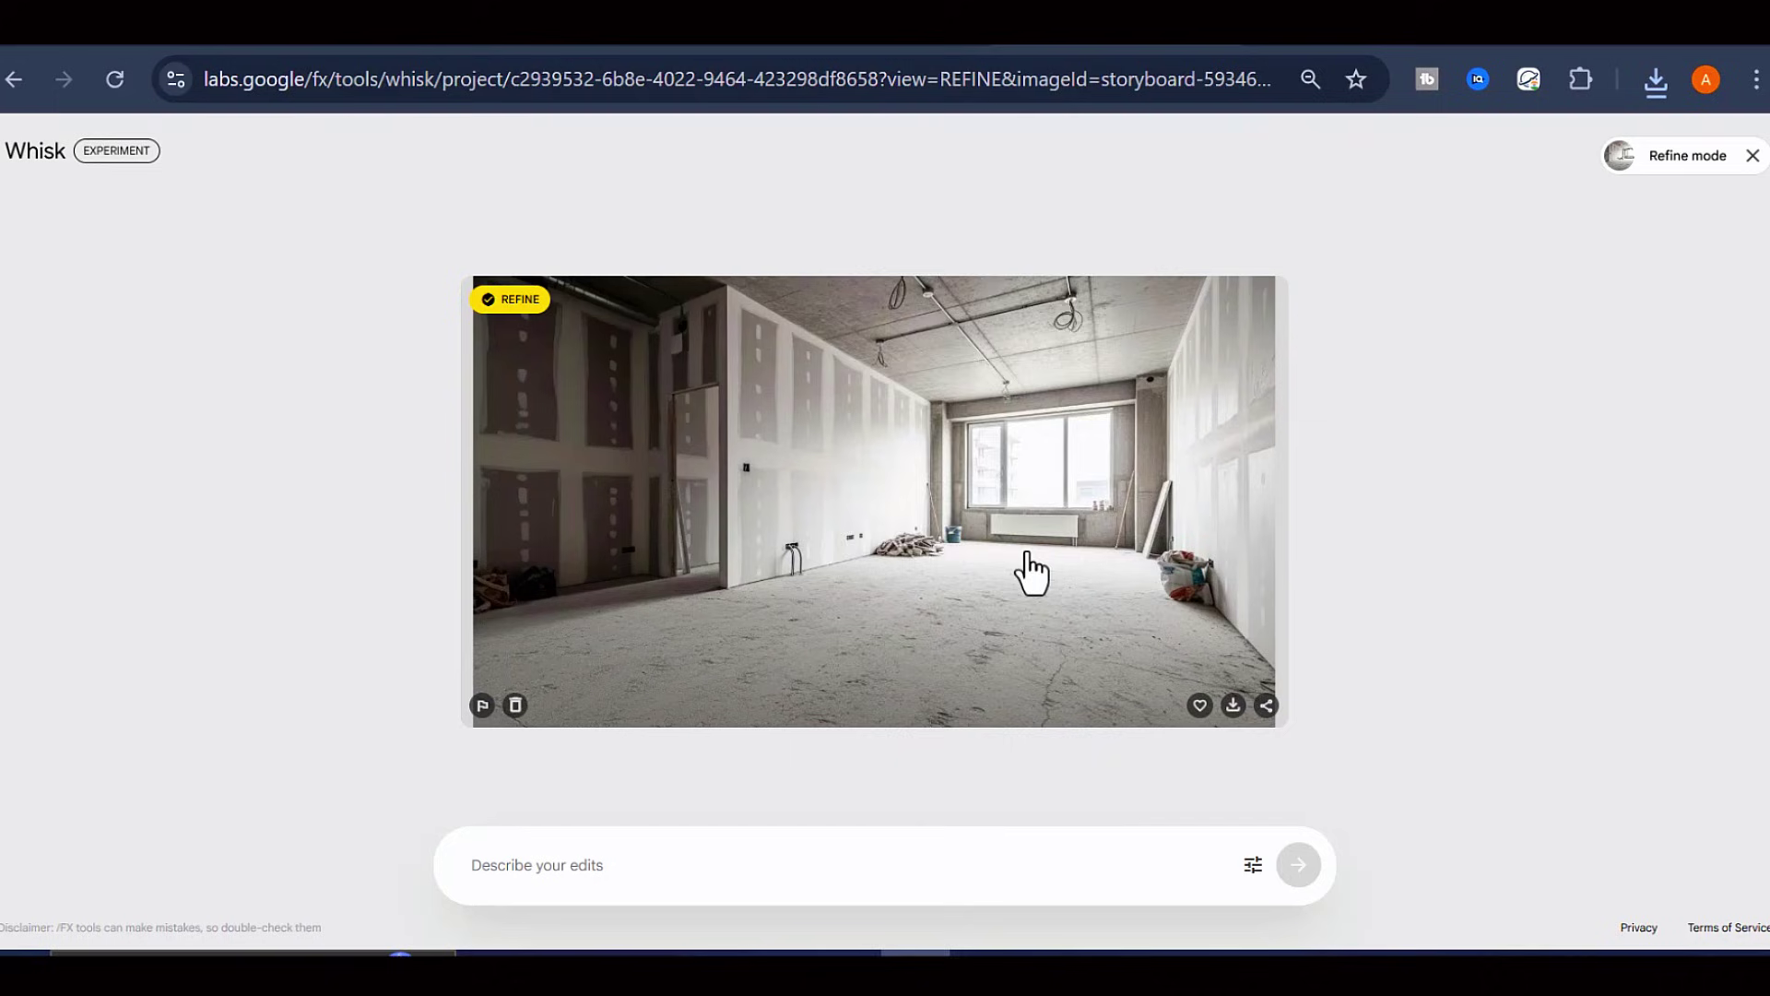
pyautogui.rightClick(812, 865)
pyautogui.click(857, 573)
pyautogui.click(1299, 864)
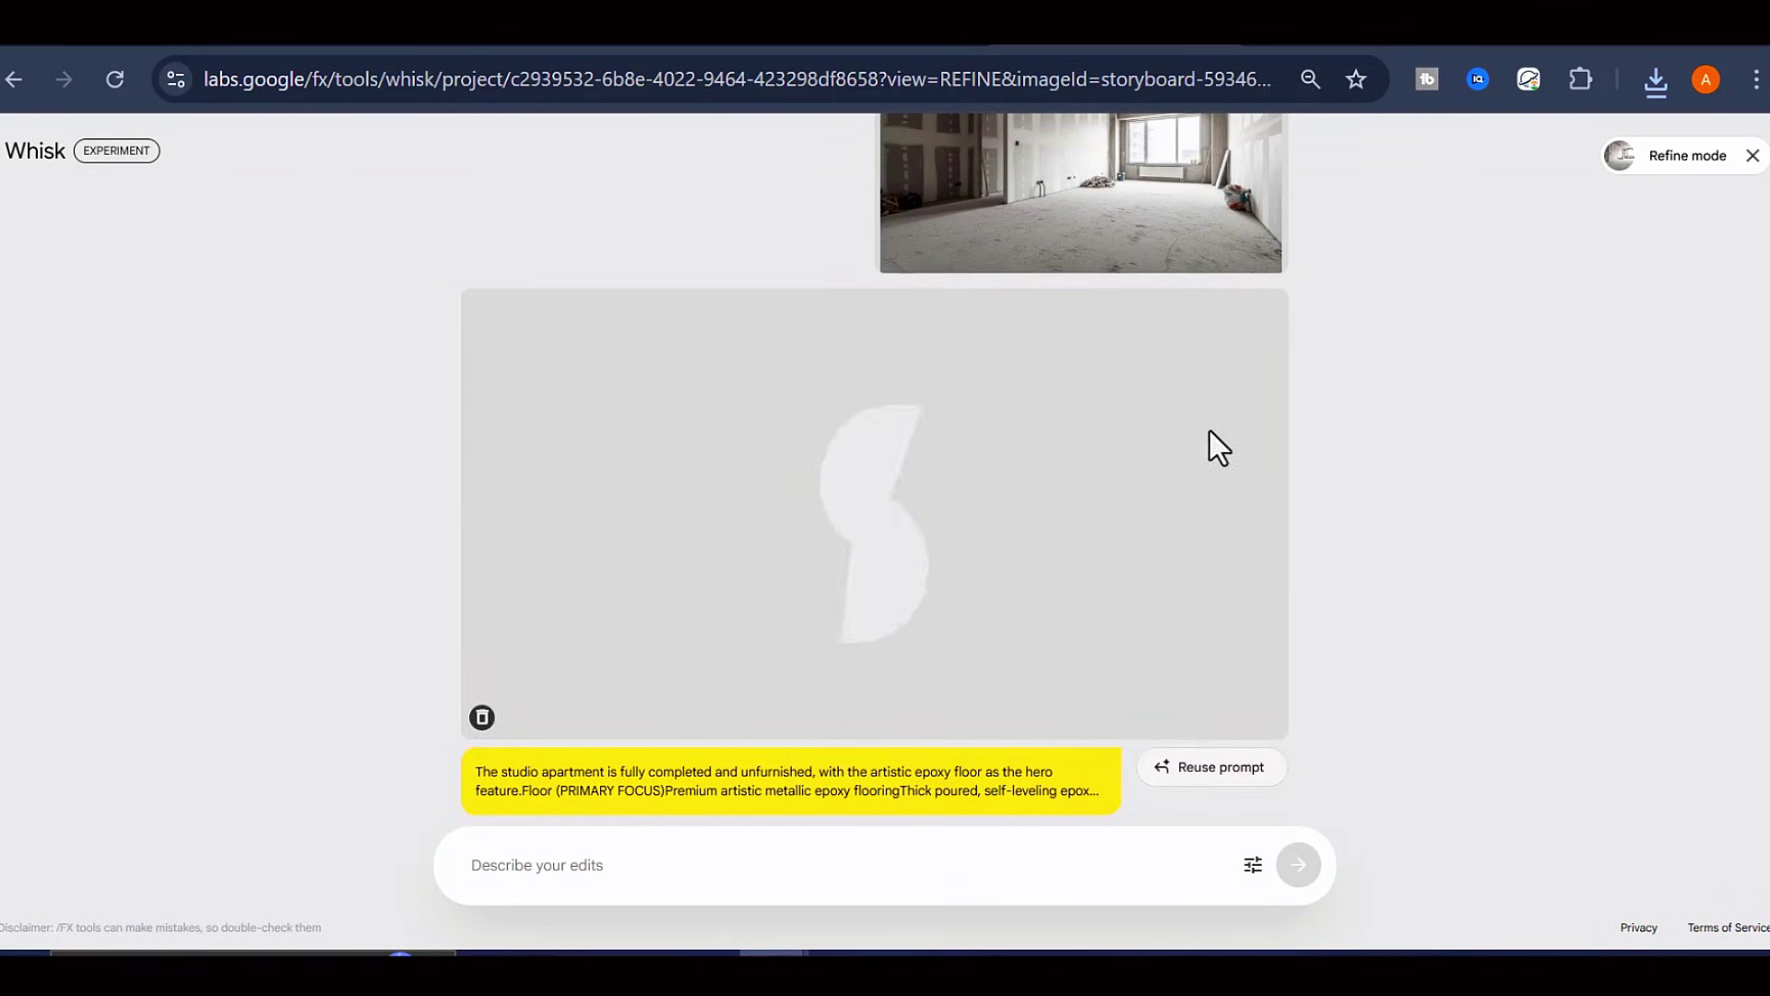
pyautogui.click(1233, 717)
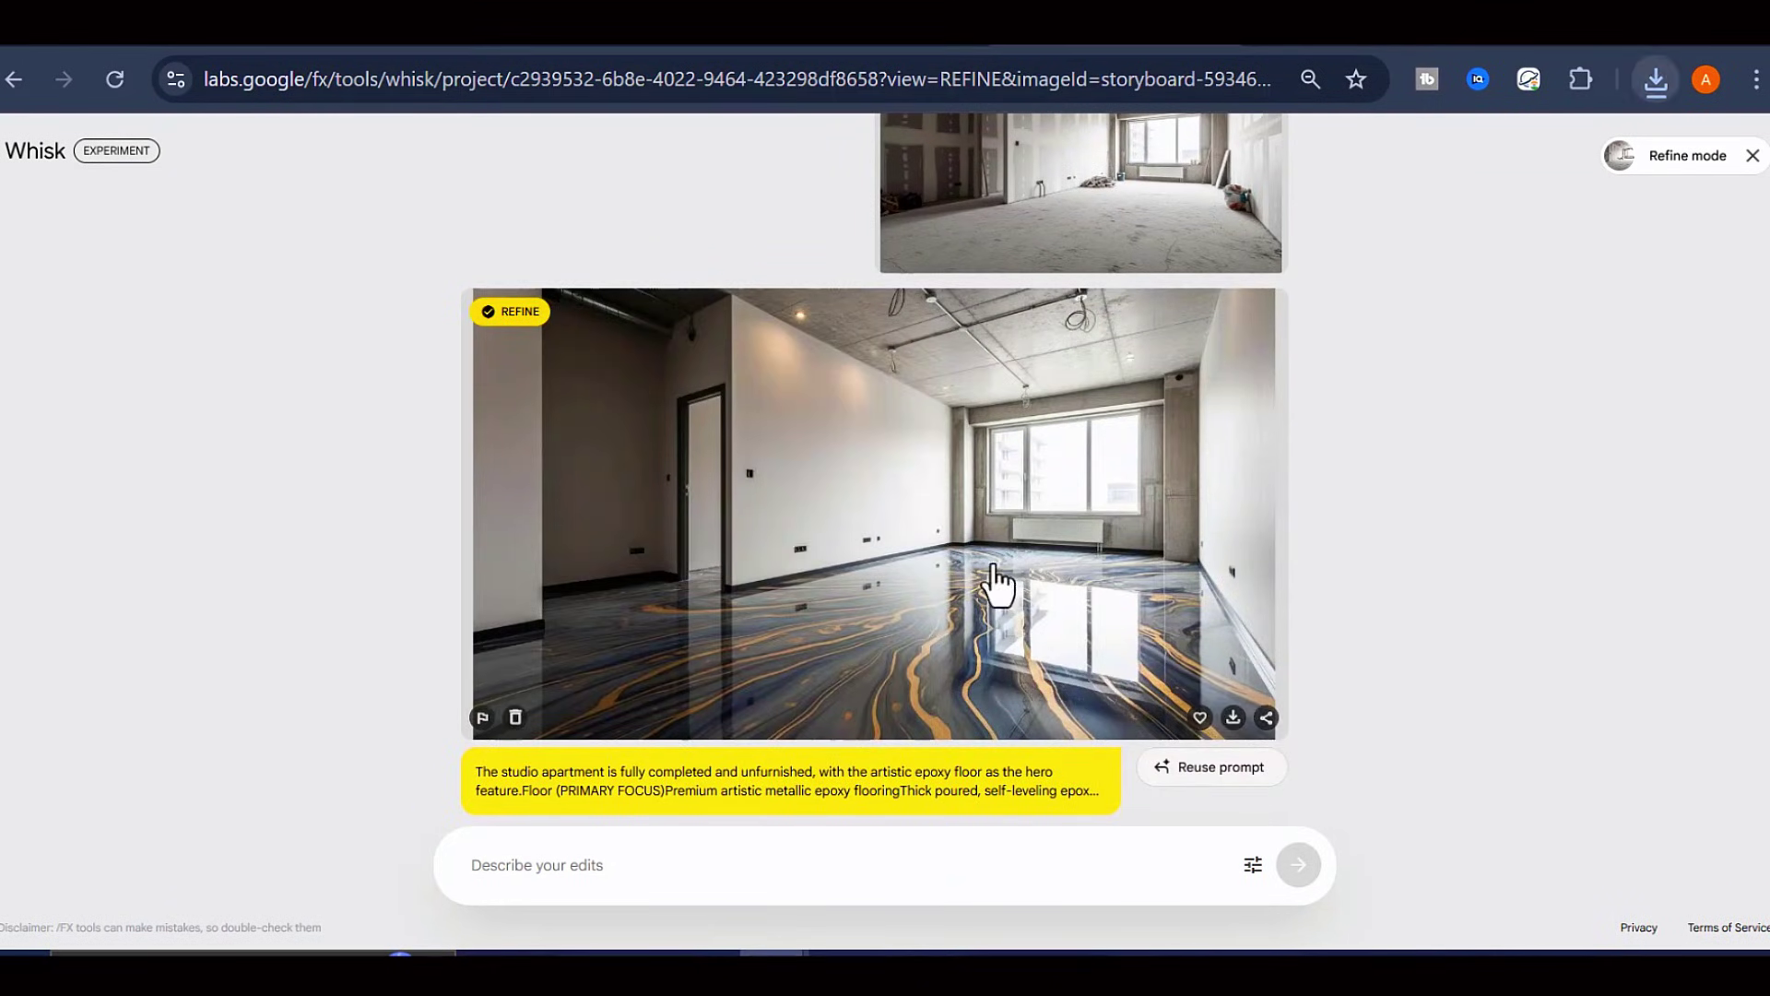
pyautogui.click(1752, 155)
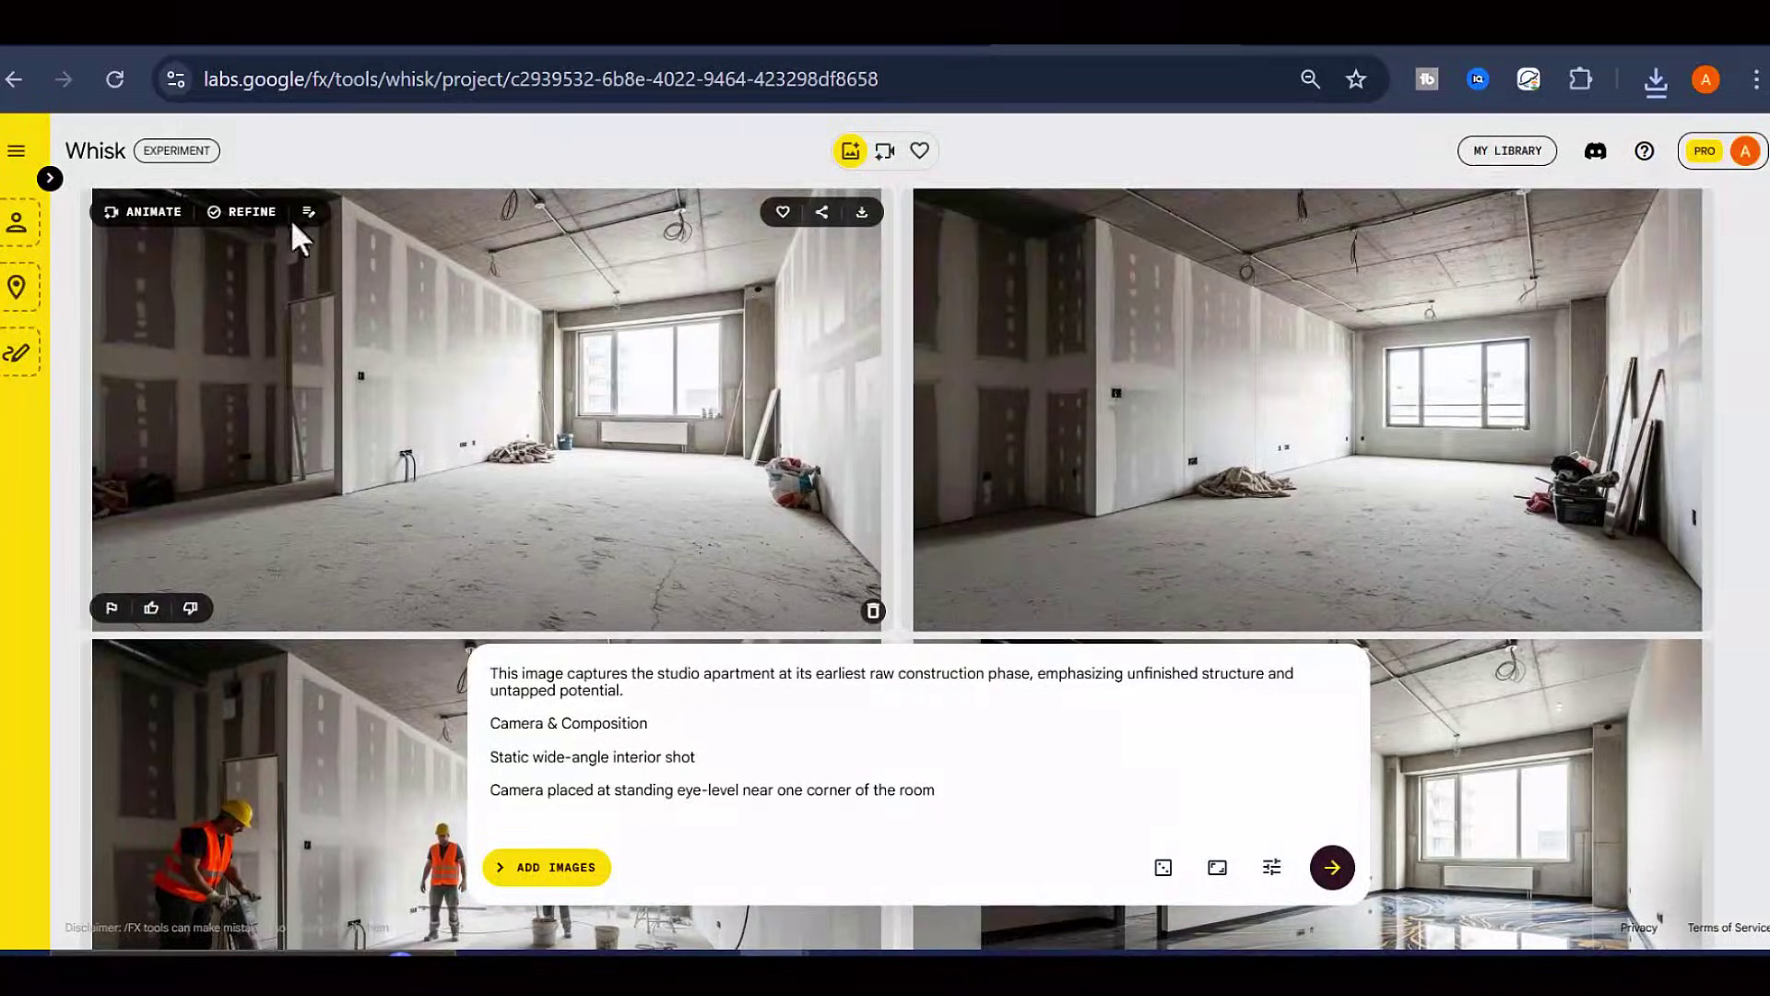
# - Open the epoxy-floor image for refining and copy the furnished room prompt from ChatGPT
pyautogui.click(295, 238)
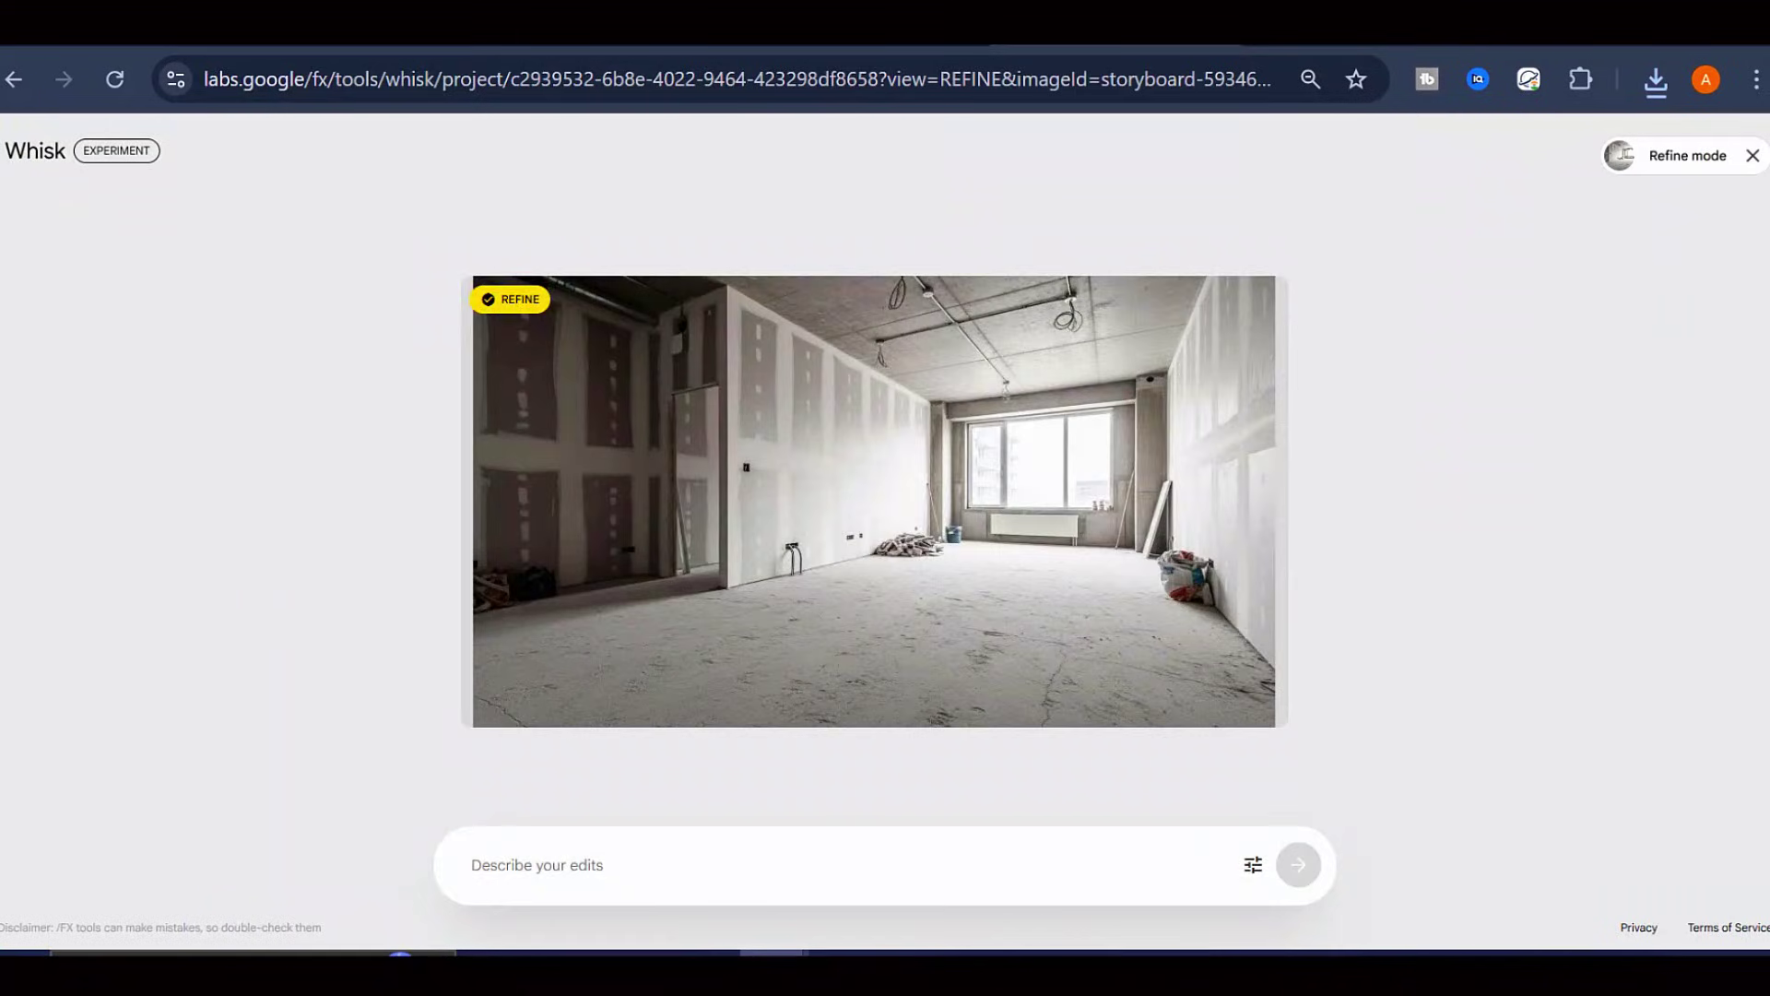
pyautogui.hotkey('ctrl', 'Tab')
pyautogui.moveTo(480, 408); pyautogui.dragTo(599, 609)
pyautogui.click(600, 608)
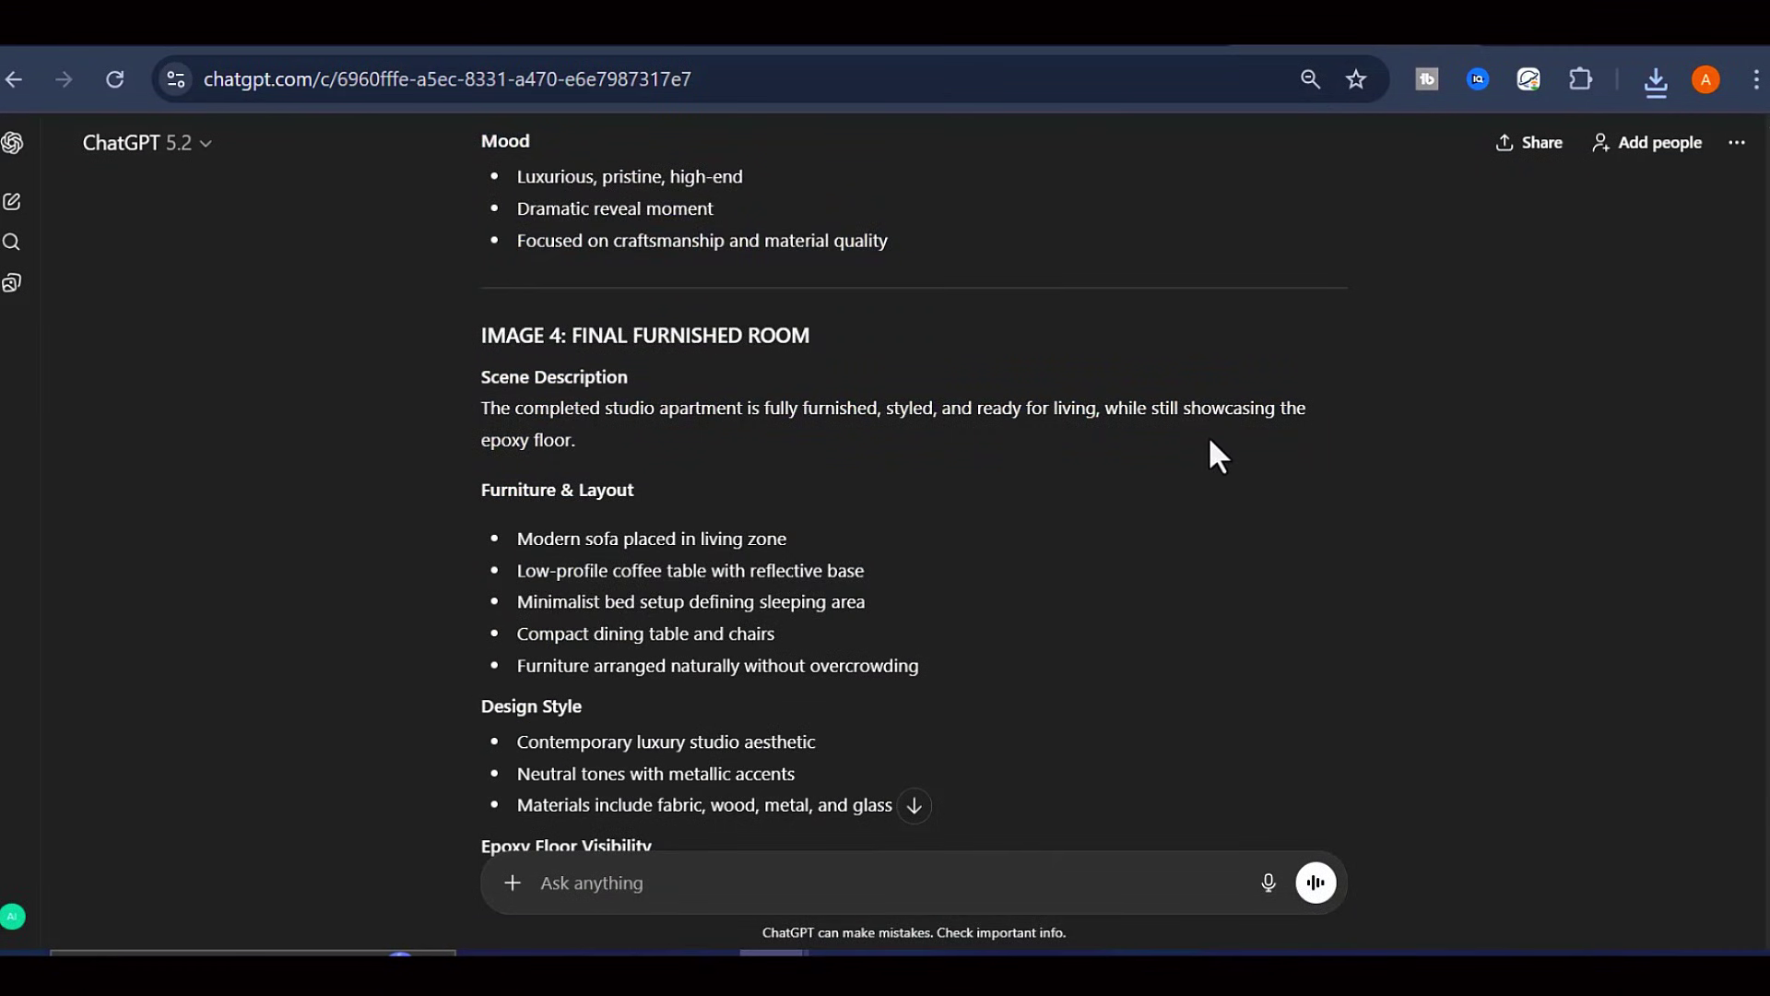
pyautogui.hotkey('ctrl', 'Tab')
pyautogui.click(1062, 384)
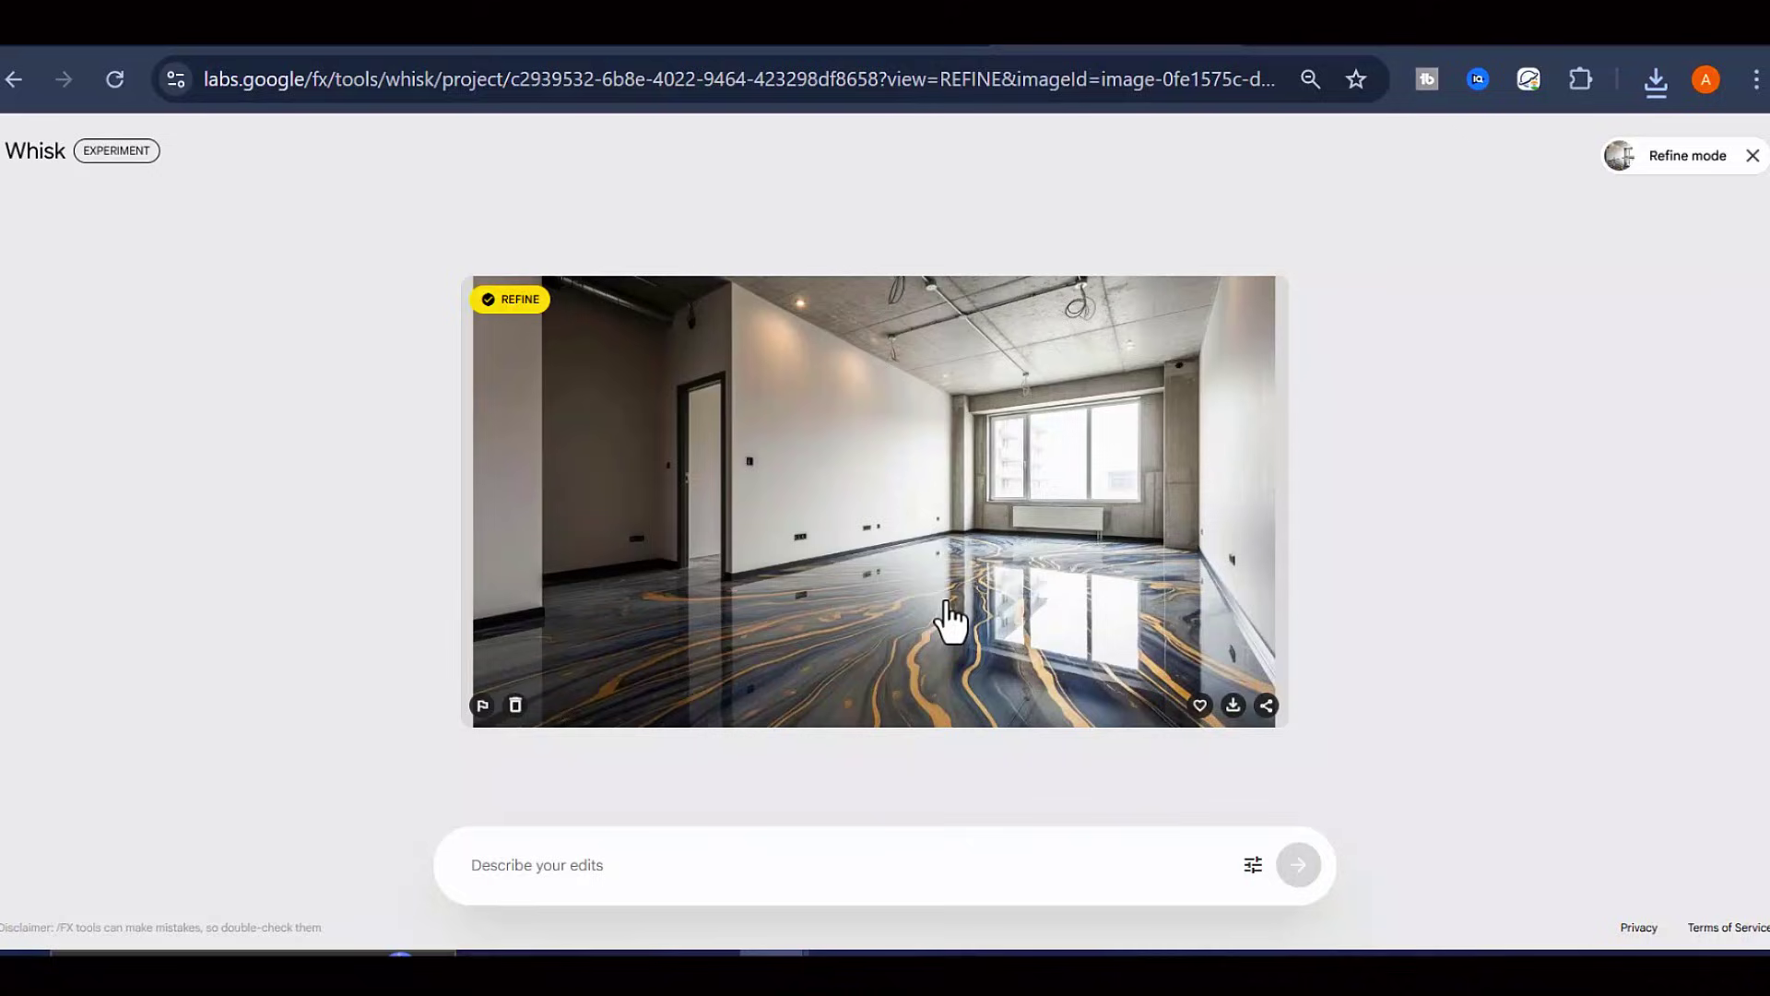
pyautogui.hotkey('ctrl', 'Tab')
pyautogui.moveTo(484, 408); pyautogui.dragTo(830, 563)
pyautogui.hotkey('ctrl', 'c')
pyautogui.hotkey('ctrl', 'Tab')
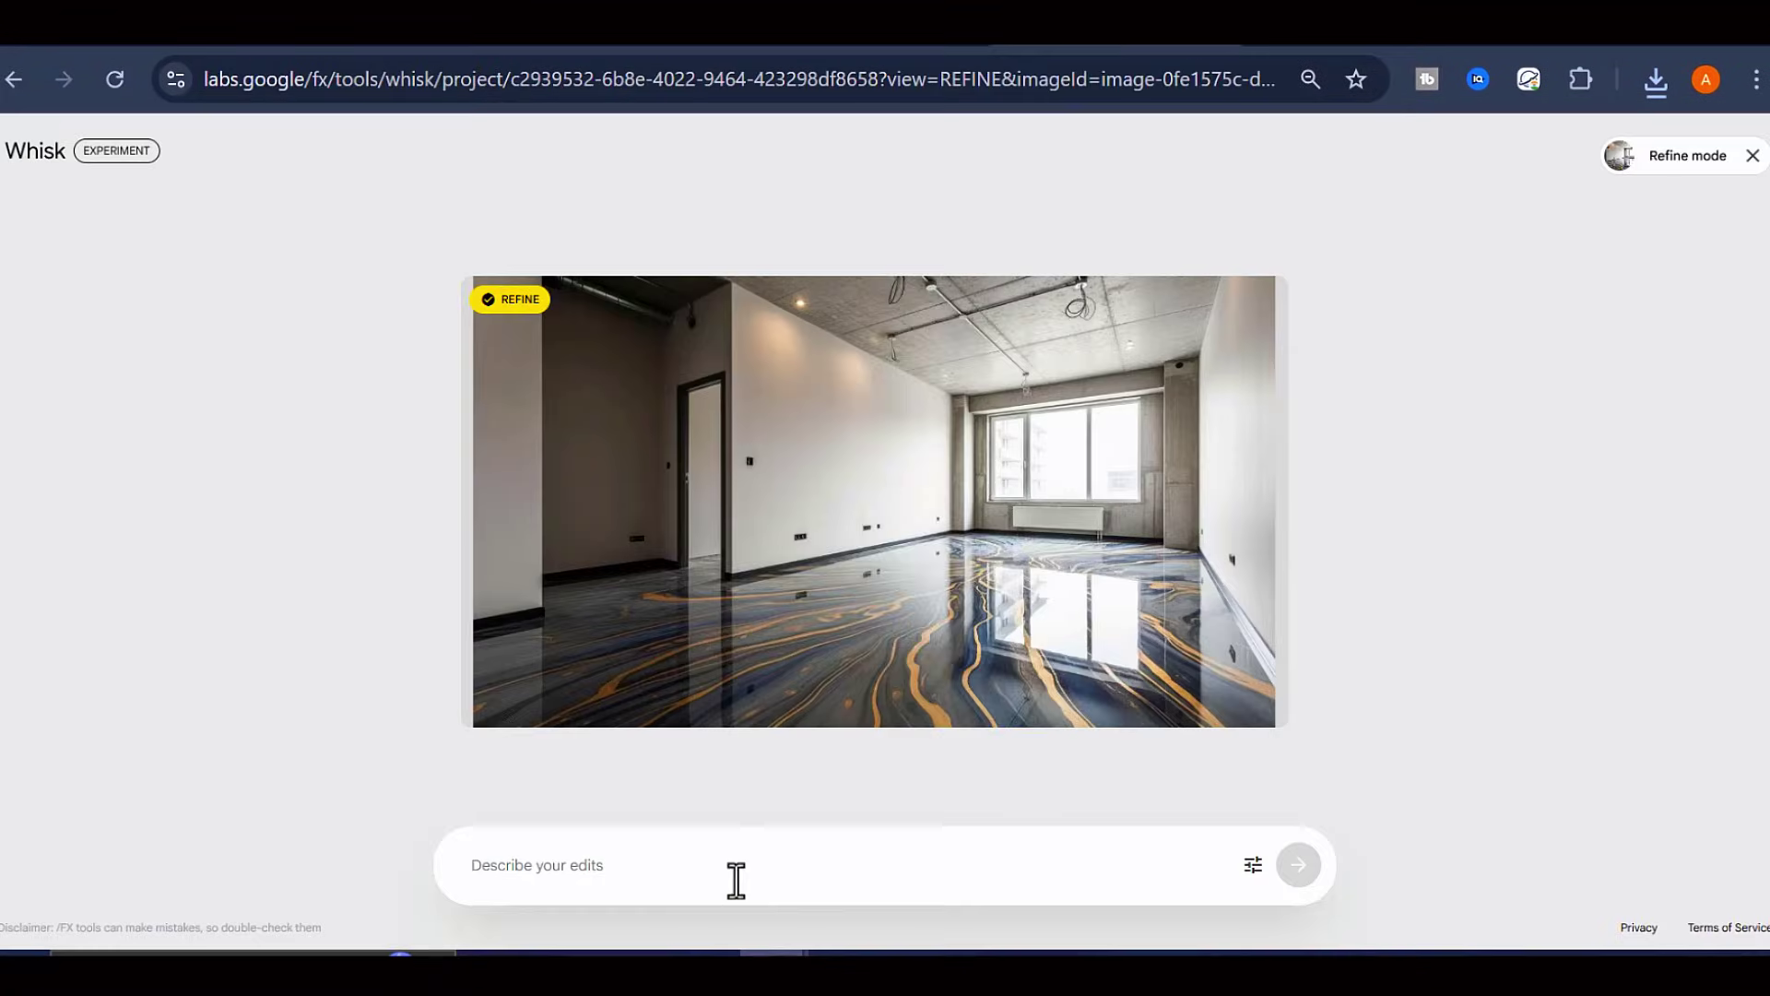
# - Paste the furnished room prompt as the edit, generate the furnished studio, and save it
pyautogui.rightClick(735, 876)
pyautogui.click(803, 554)
pyautogui.click(1300, 864)
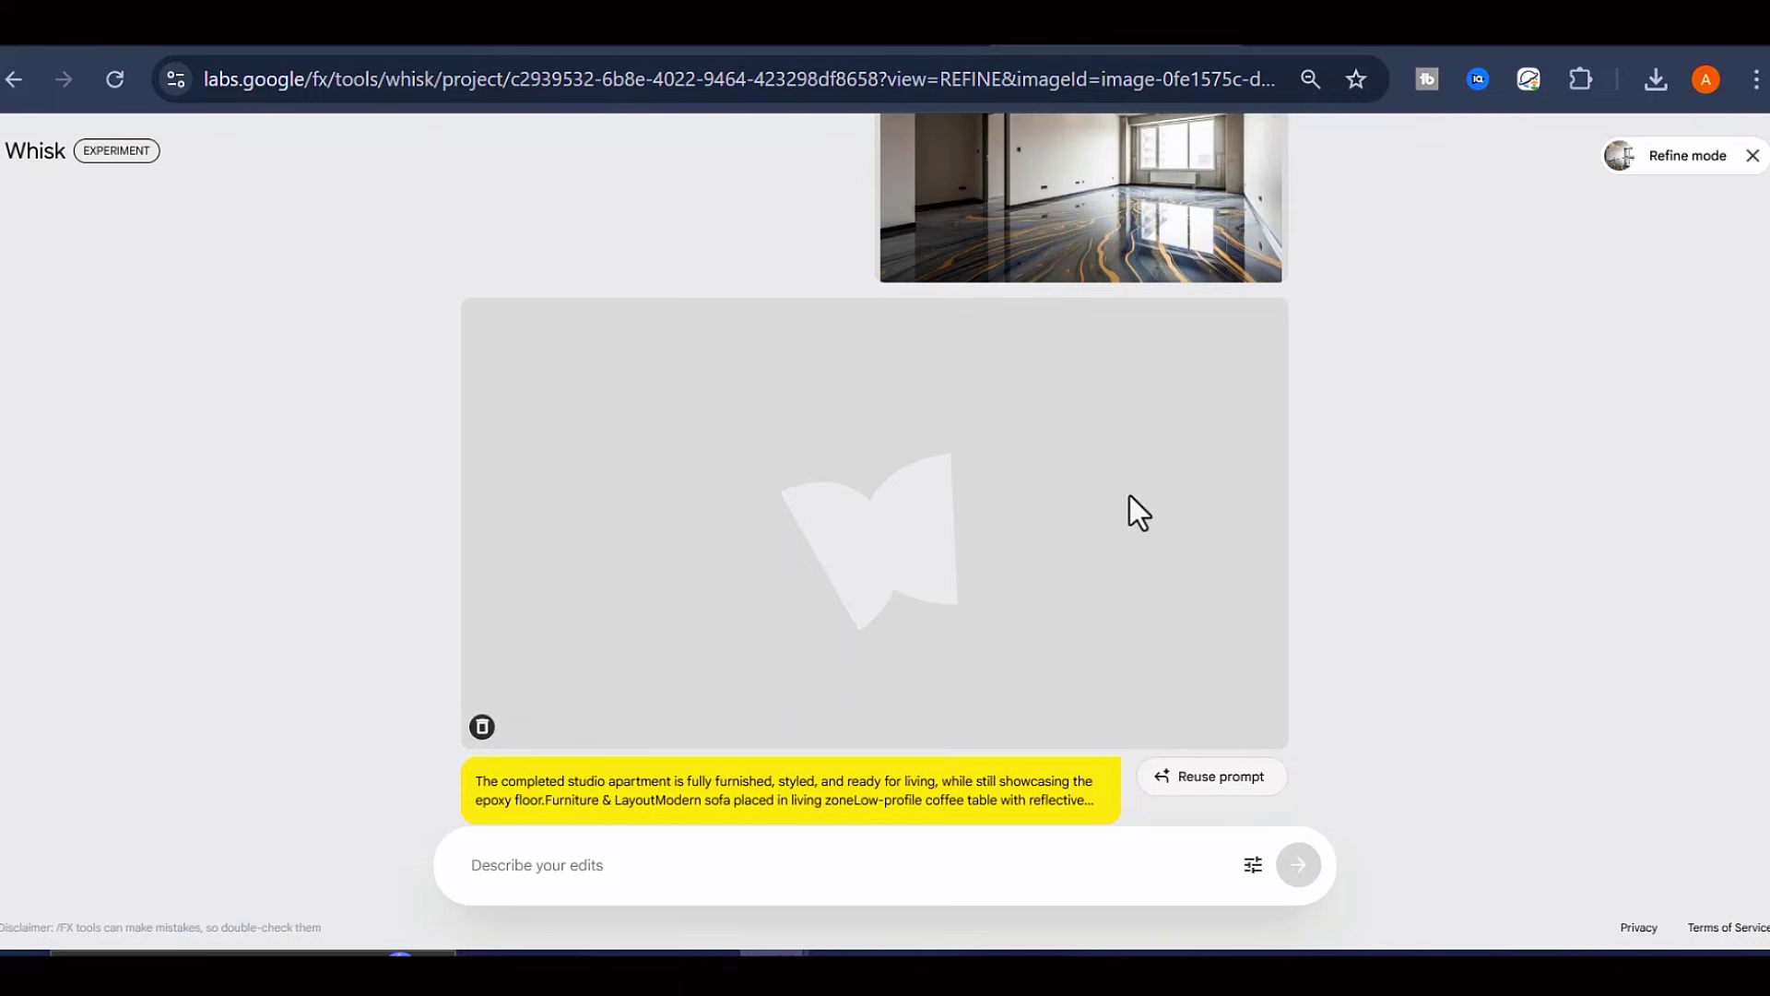
pyautogui.click(1233, 728)
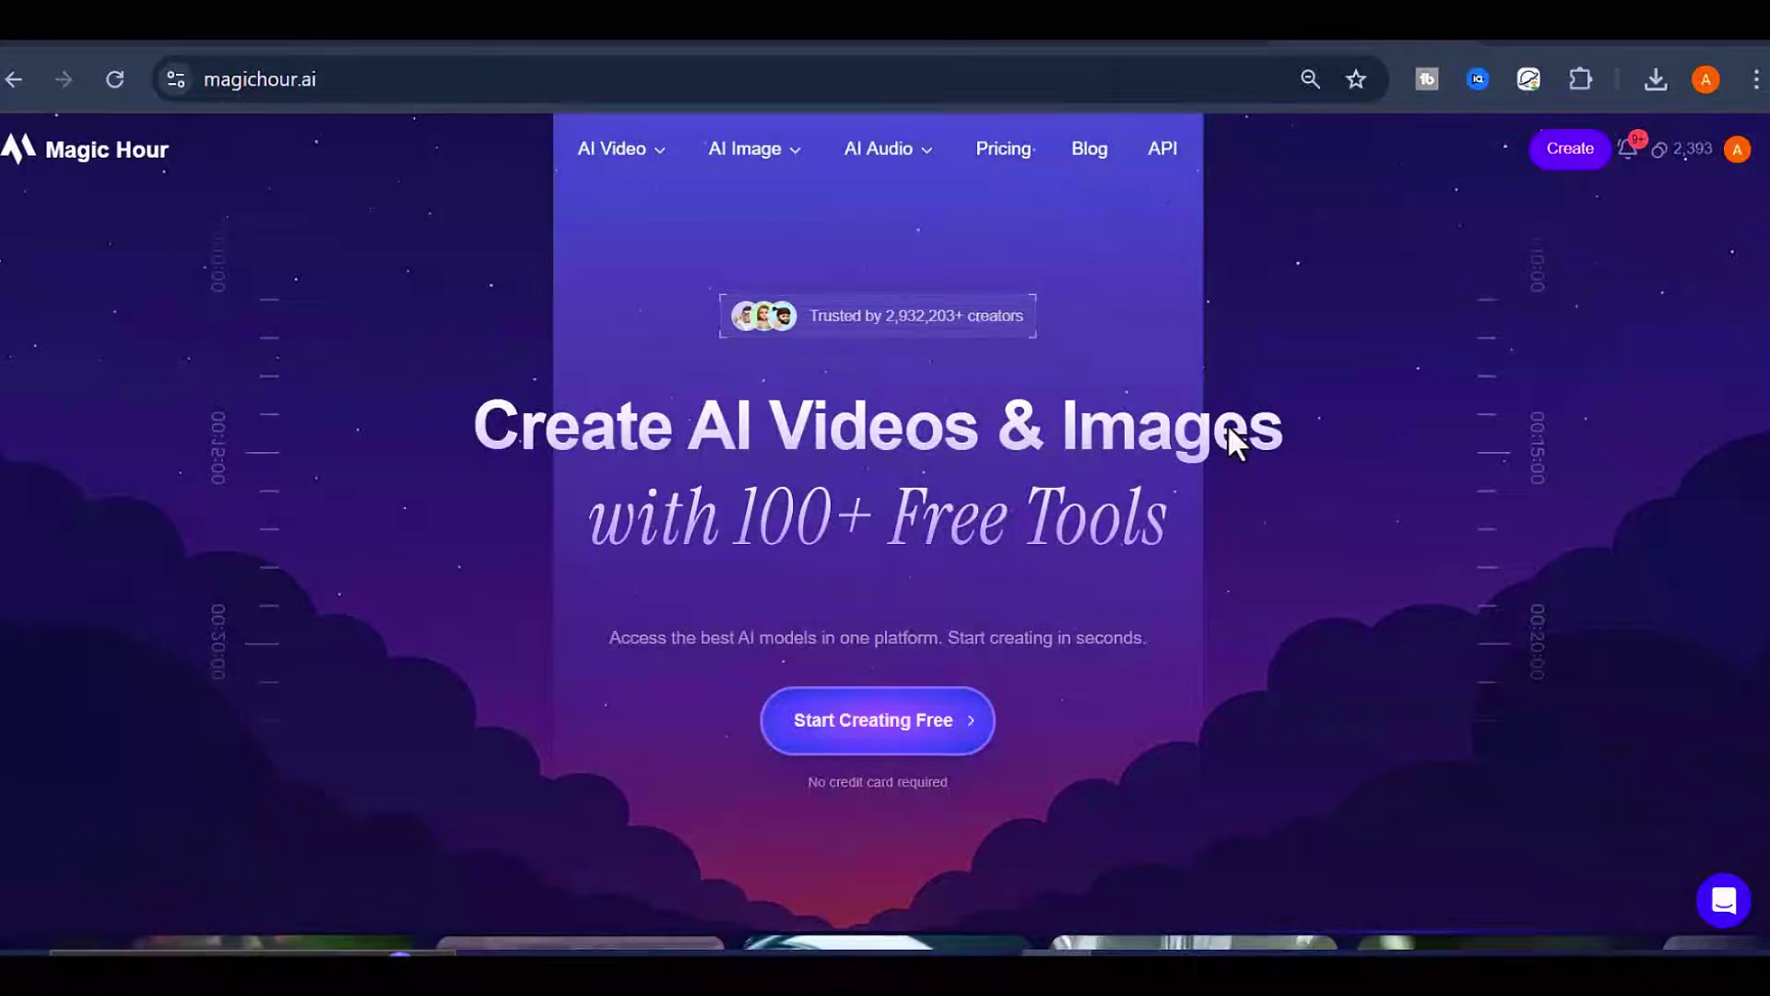
# - From Magic Hour's Create page, open the Image-to-Video card under Create a Video
pyautogui.scroll(-8, 660, 447)
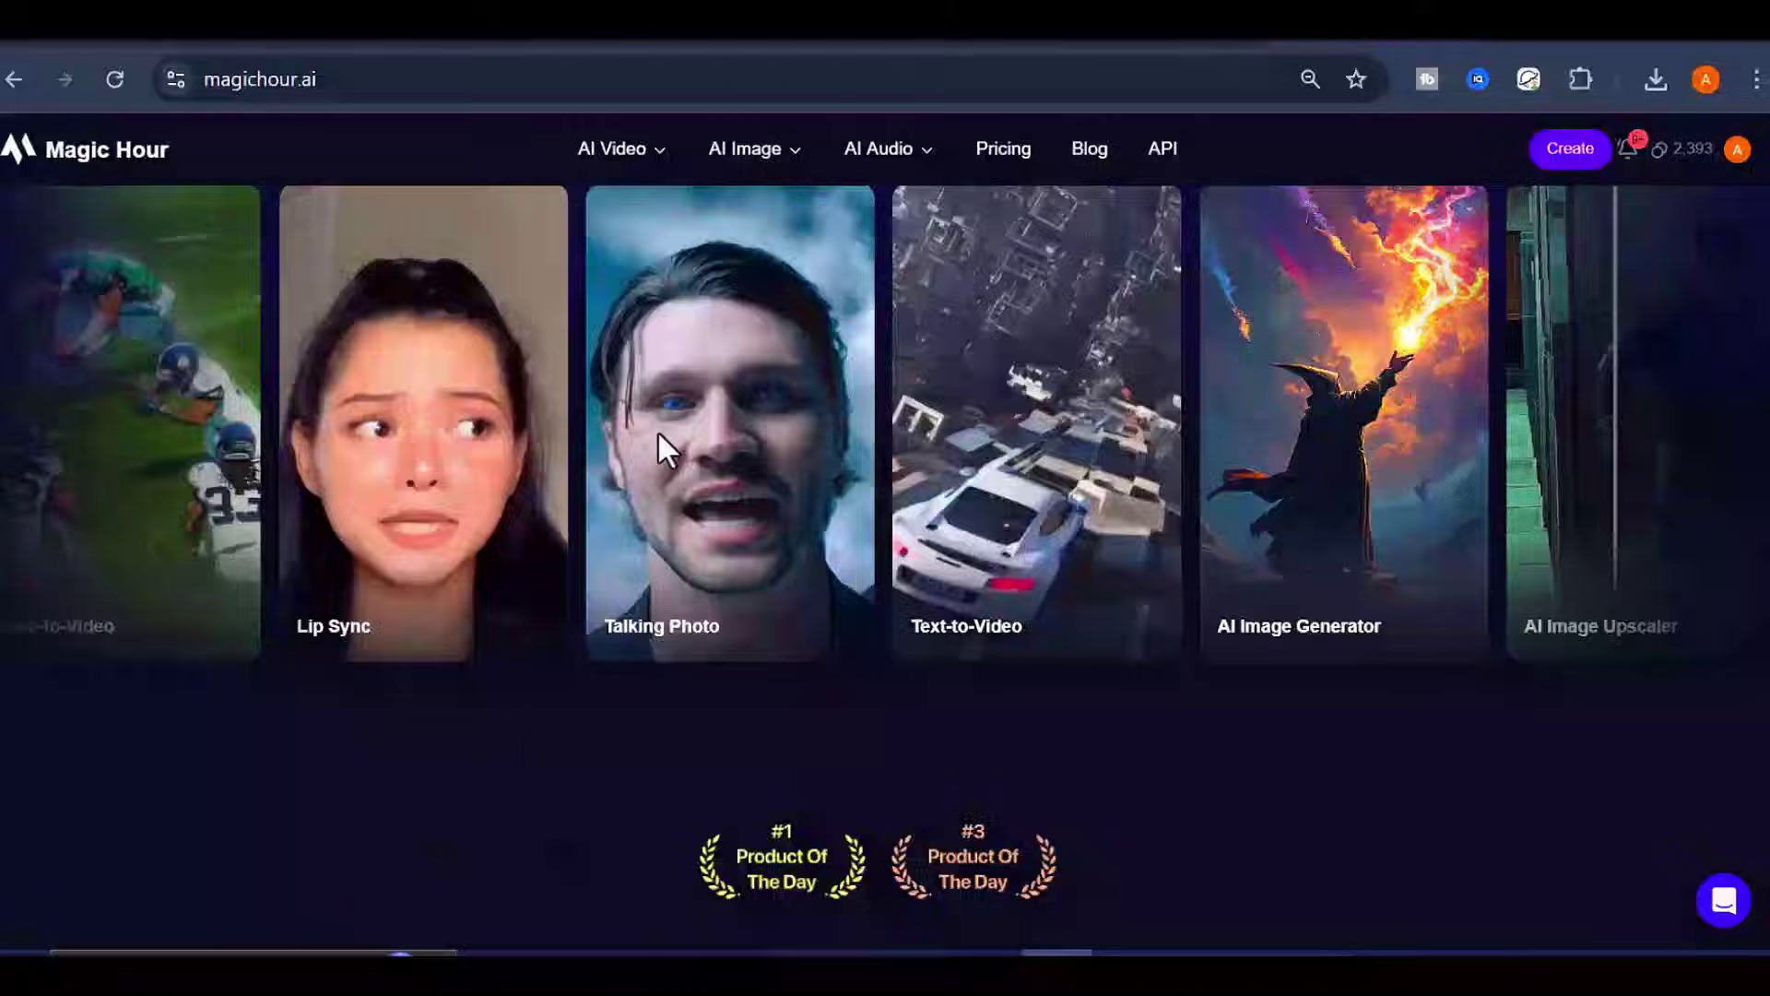
pyautogui.scroll(-5, 656, 430)
pyautogui.scroll(4, 656, 430)
pyautogui.scroll(6, 660, 440)
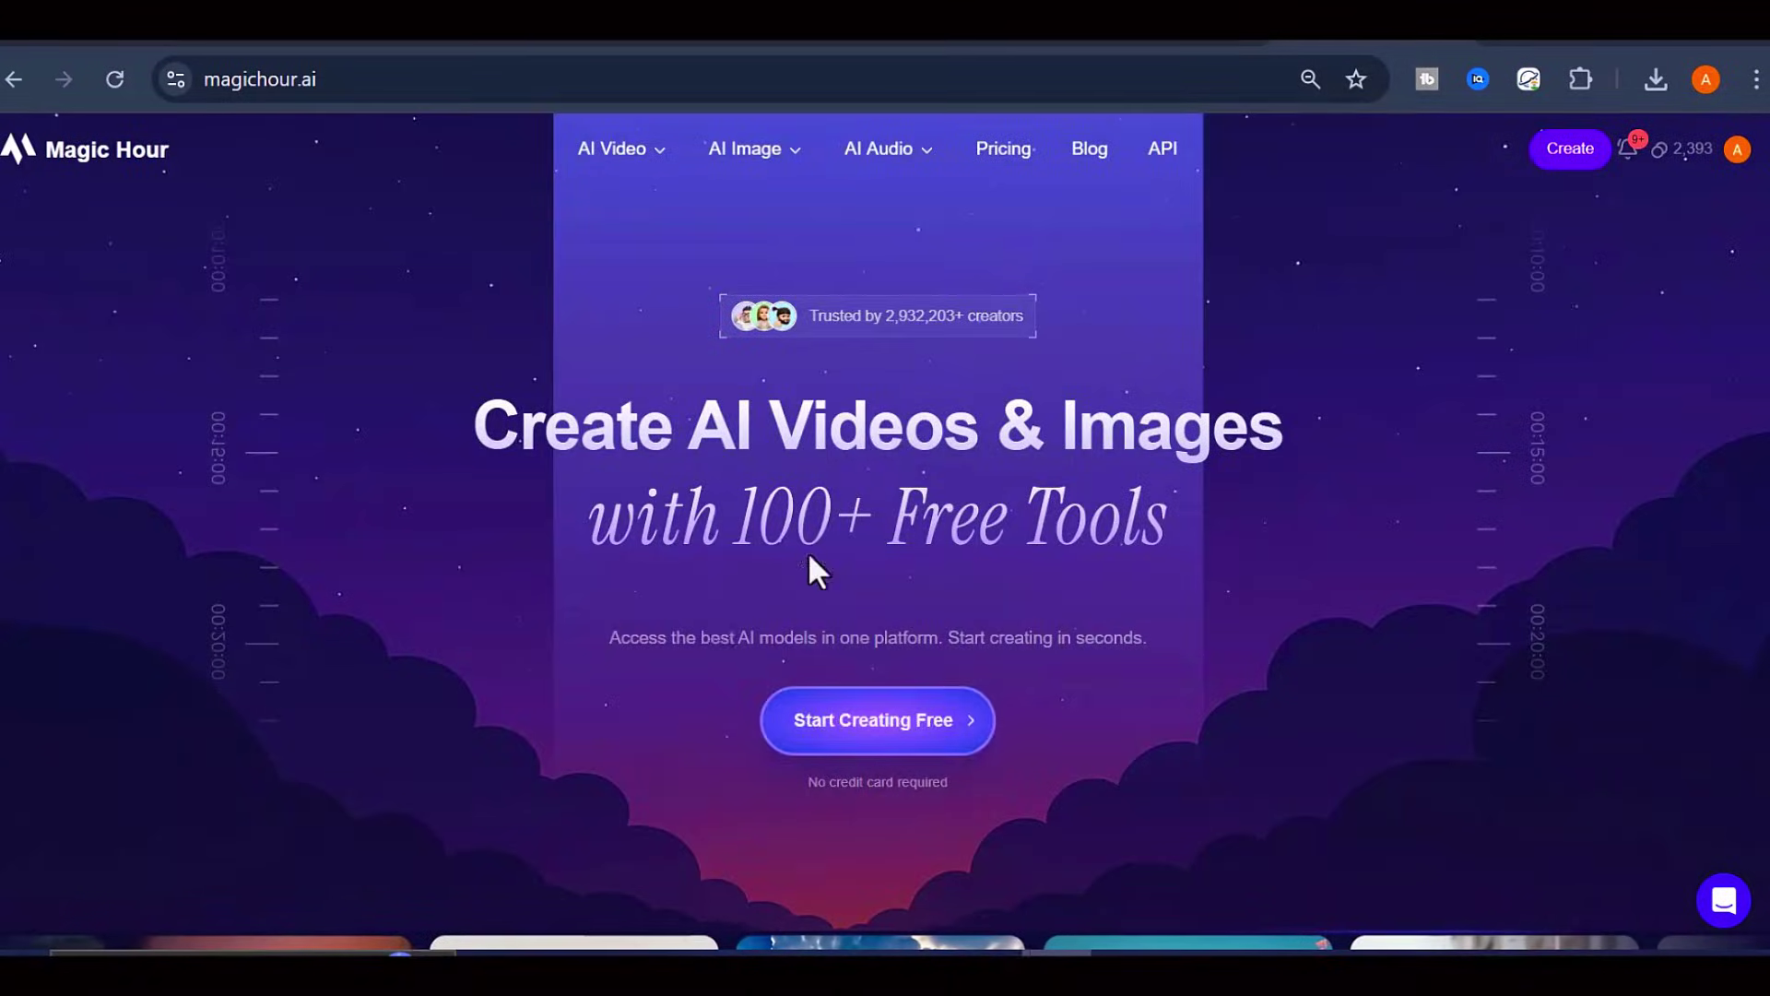
pyautogui.click(1567, 149)
pyautogui.scroll(-4, 664, 435)
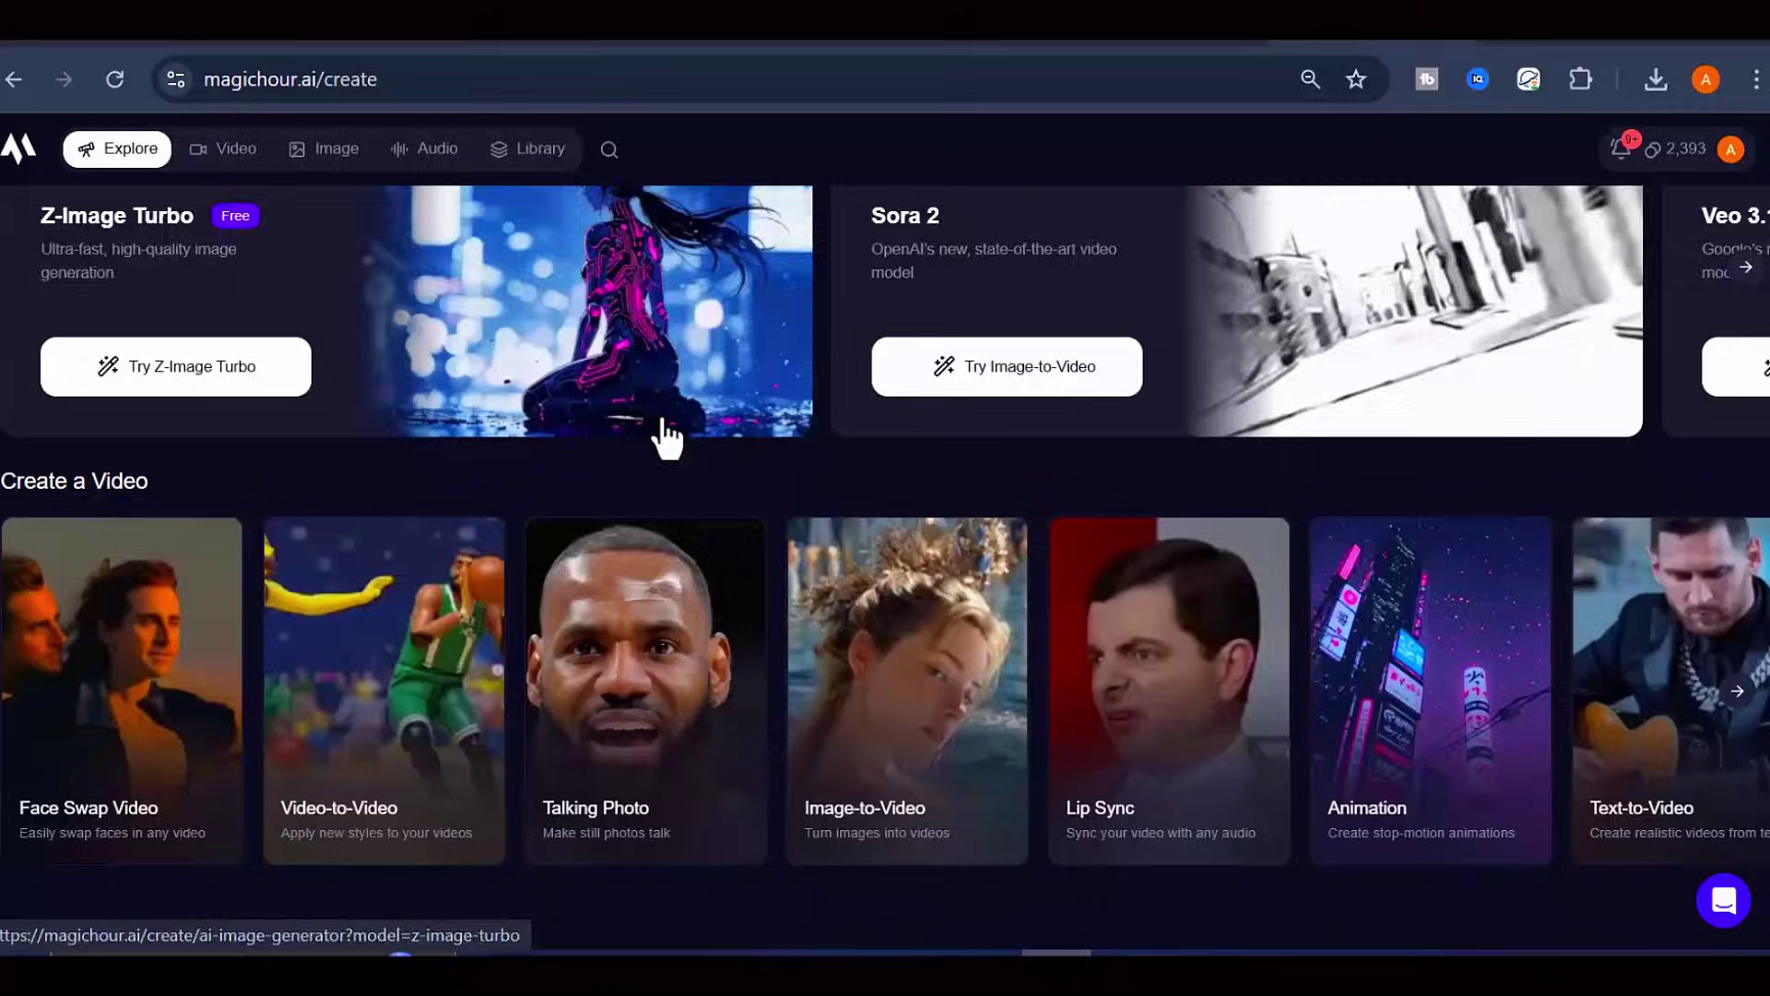
pyautogui.scroll(2, 894, 573)
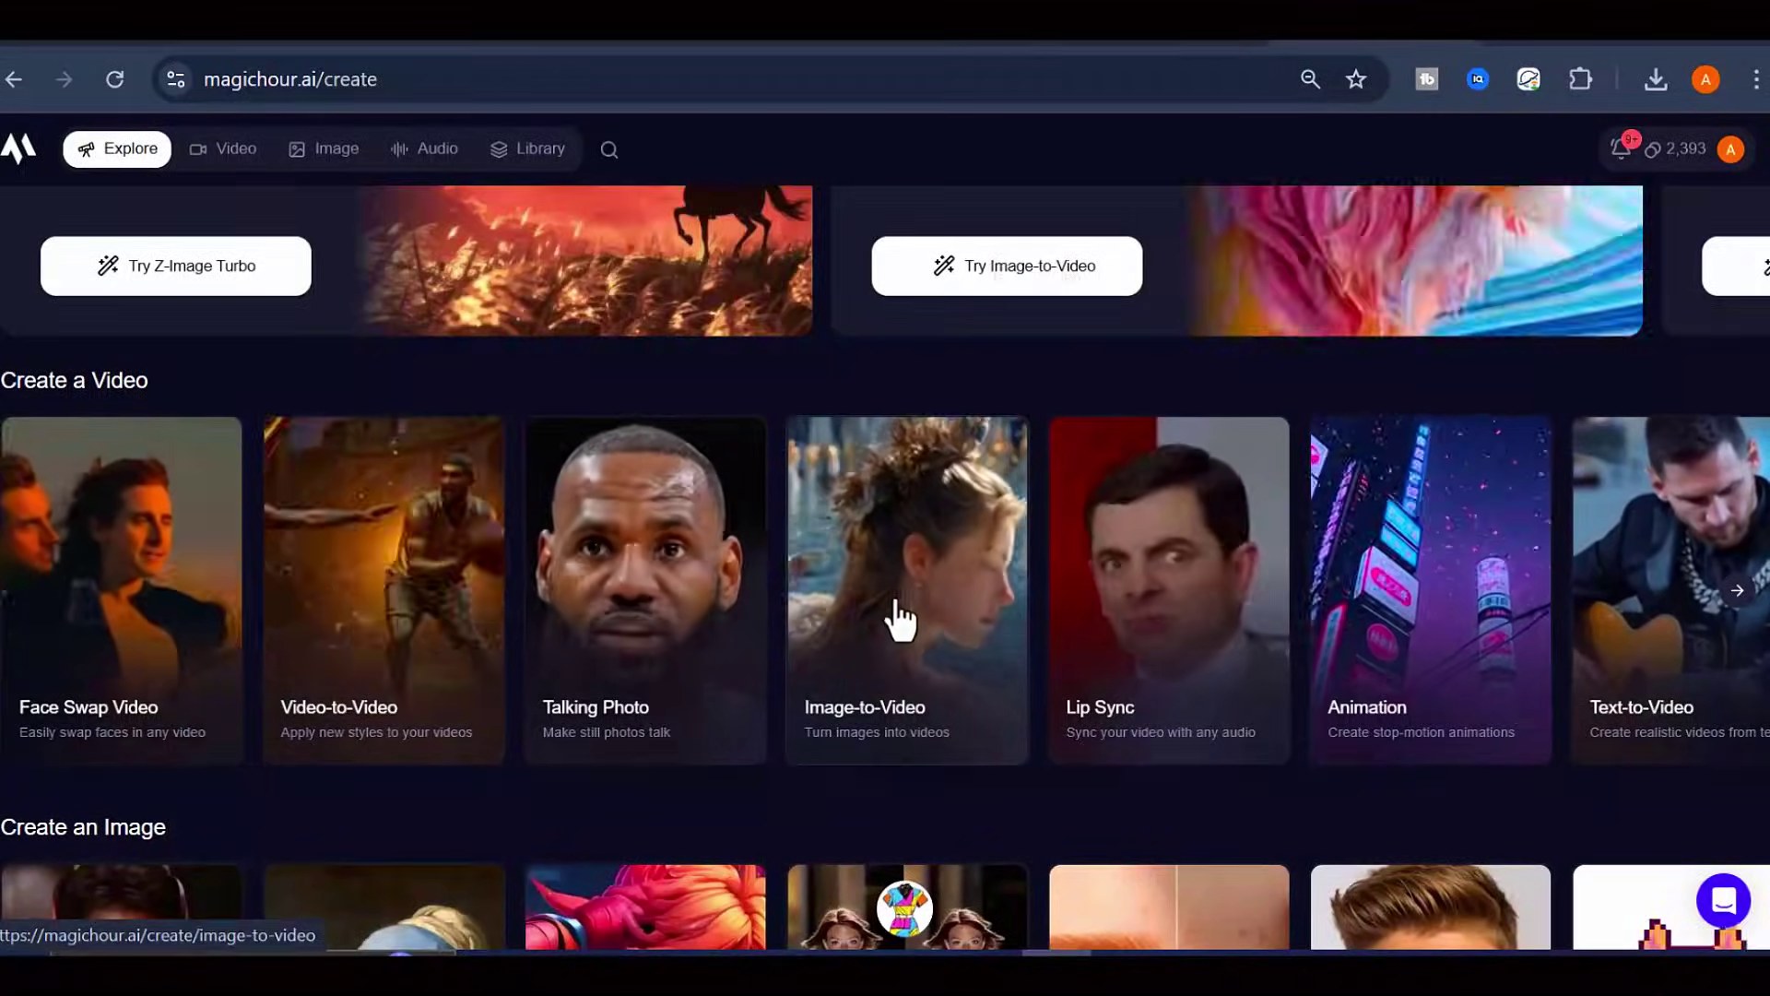
pyautogui.click(893, 617)
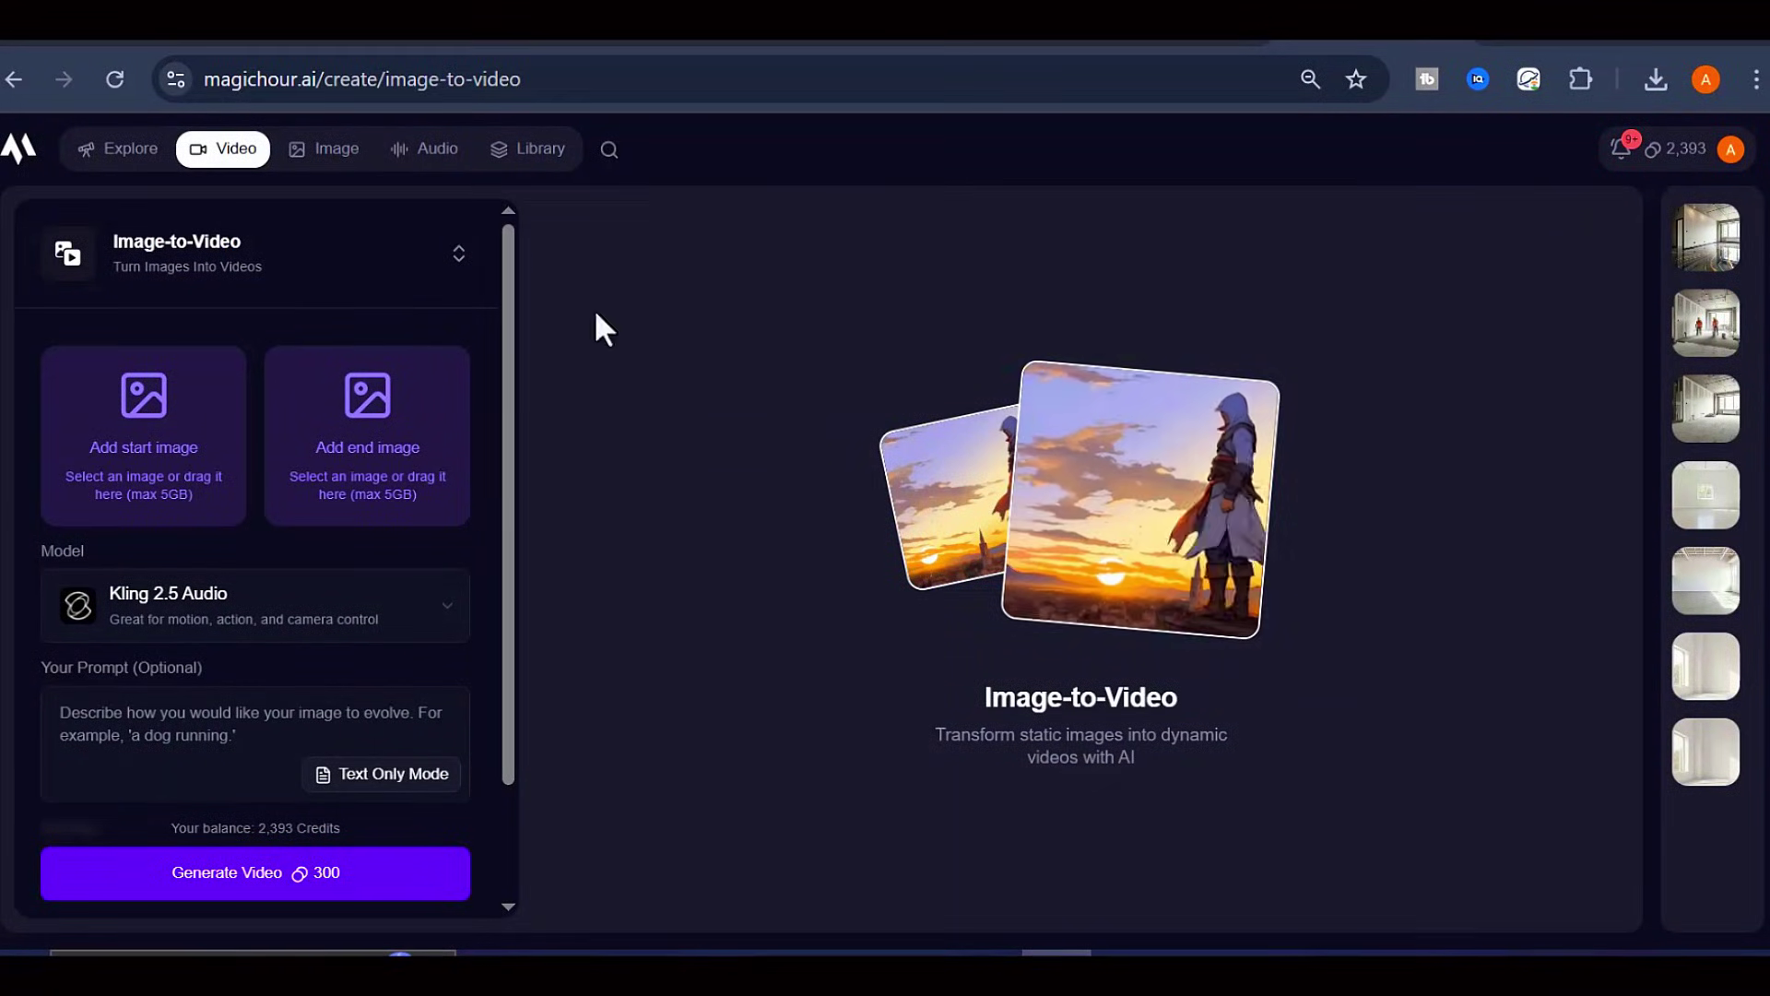
# - Try Veo 3.1 and Veo 3.1 Audio, then settle on the Seedance video model
pyautogui.click(415, 637)
pyautogui.click(168, 376)
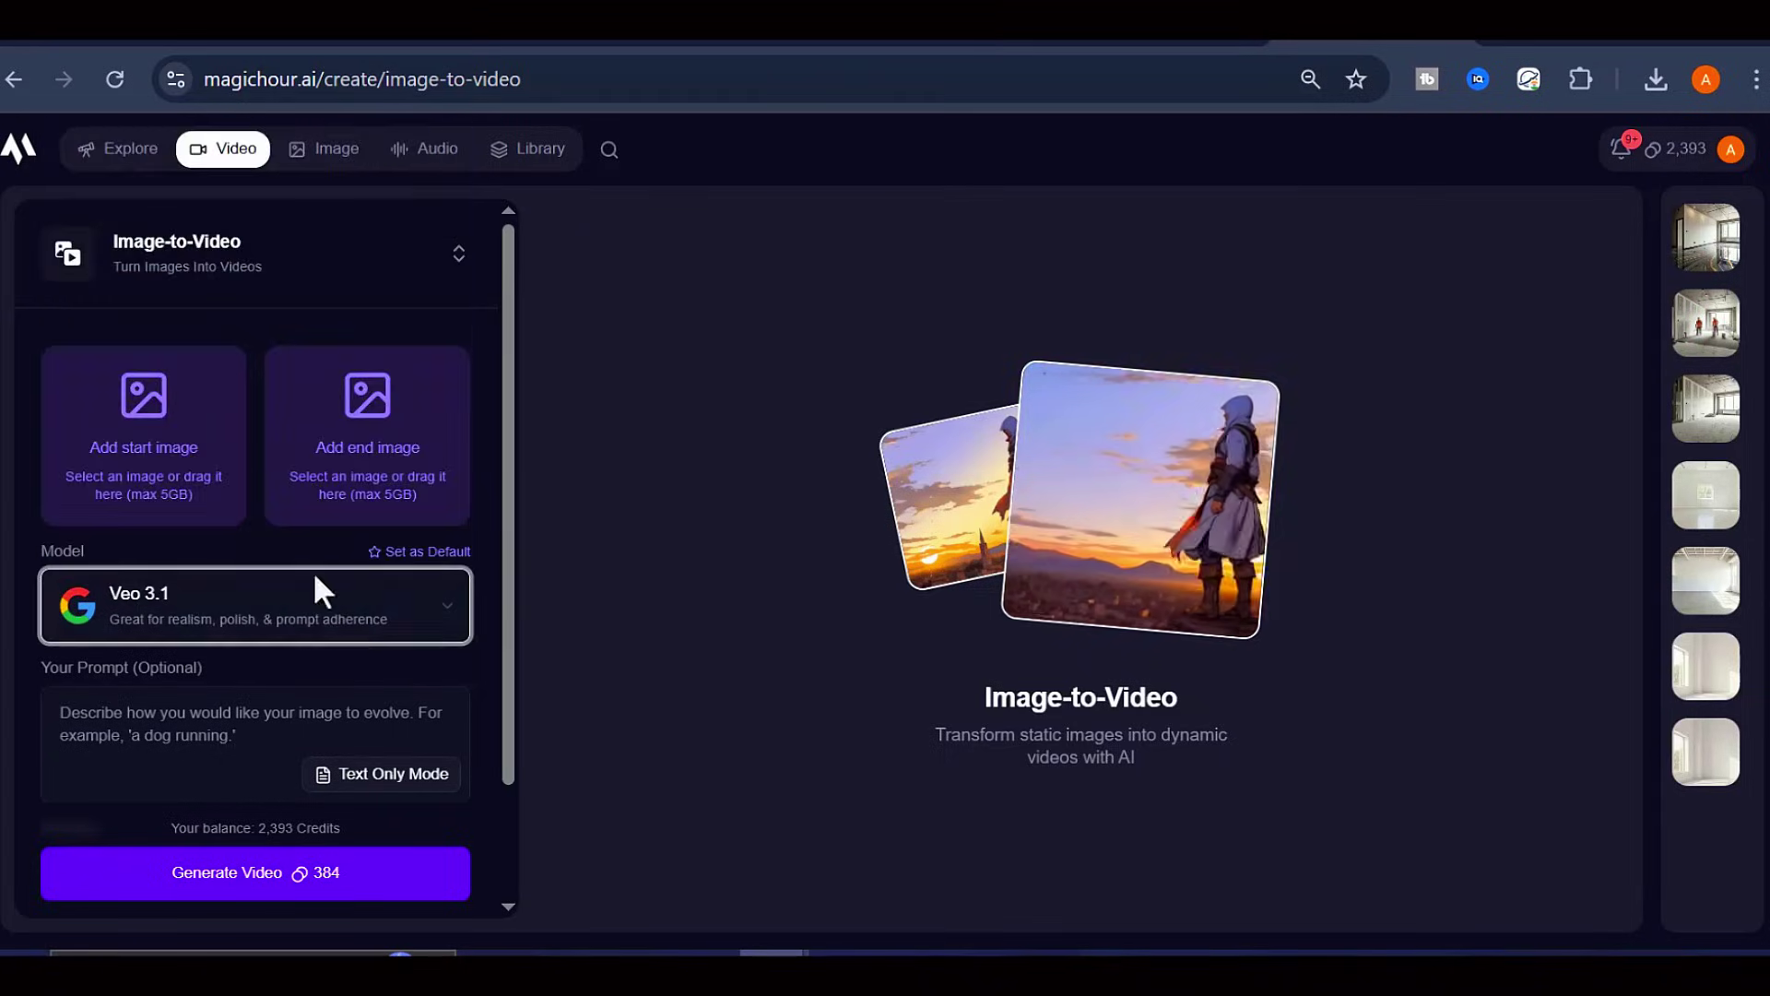
pyautogui.click(365, 627)
pyautogui.click(236, 403)
pyautogui.click(336, 621)
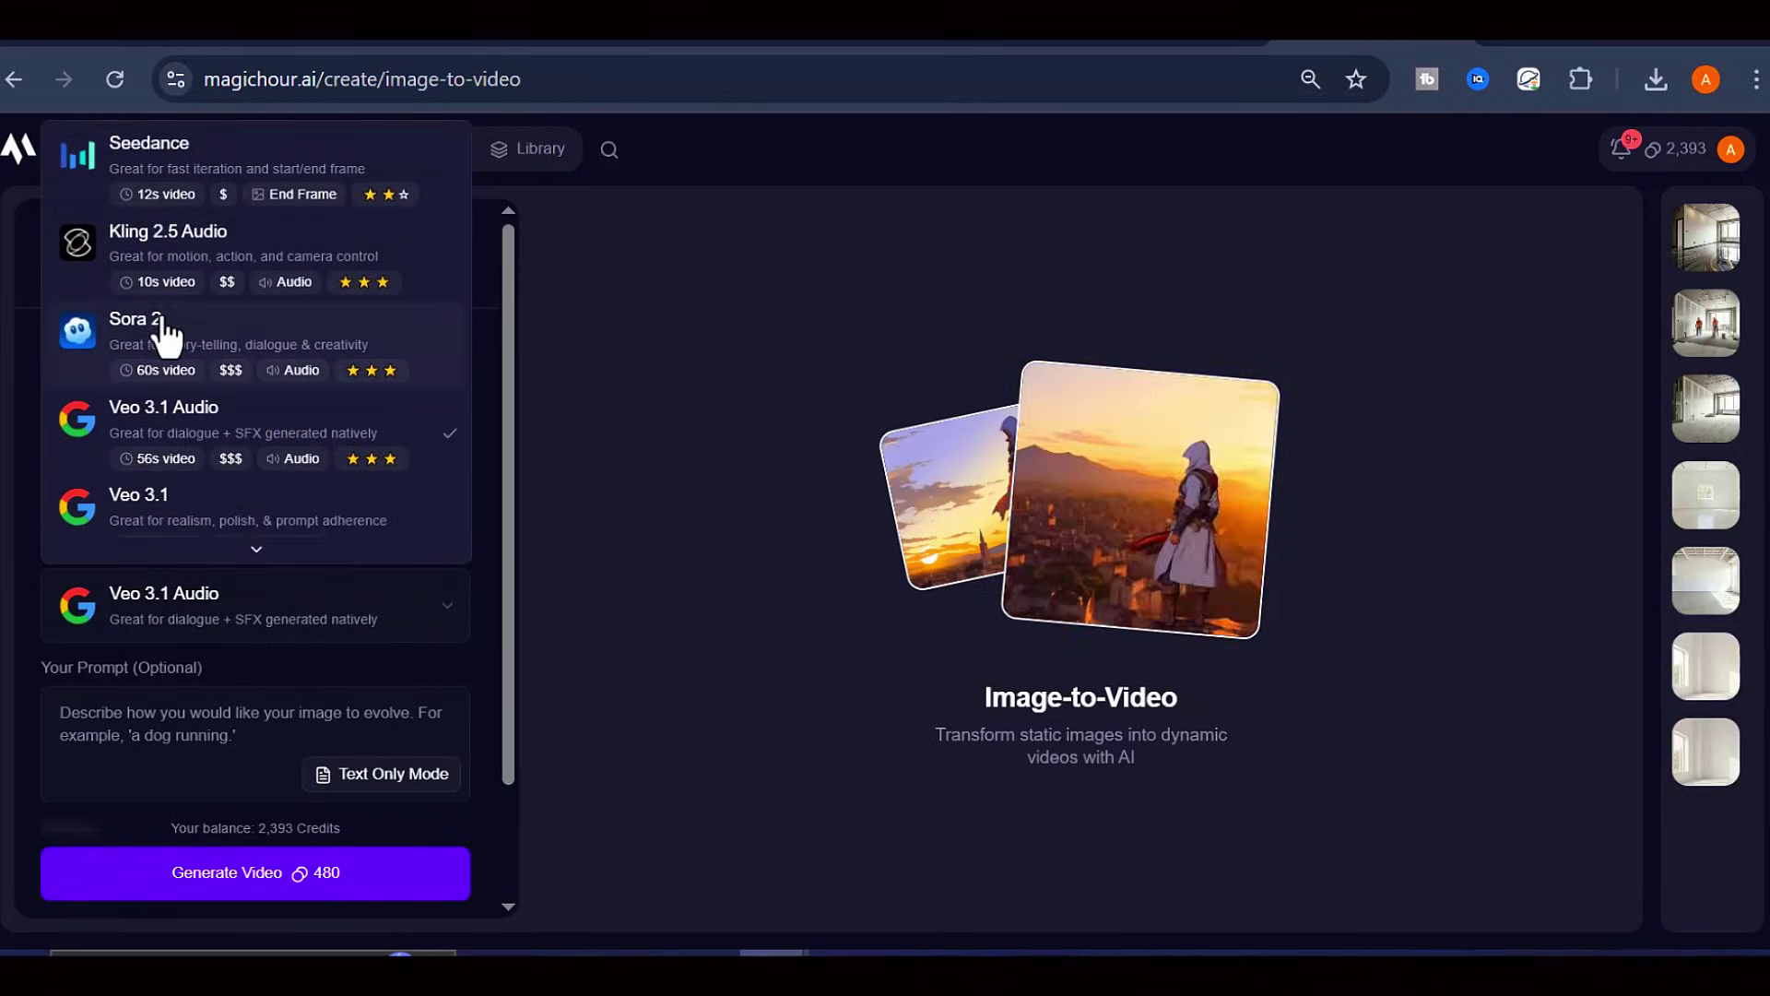
pyautogui.click(157, 149)
# - Set the clip length to 8s and the output resolution to 1080p
pyautogui.scroll(-2, 307, 618)
pyautogui.click(206, 746)
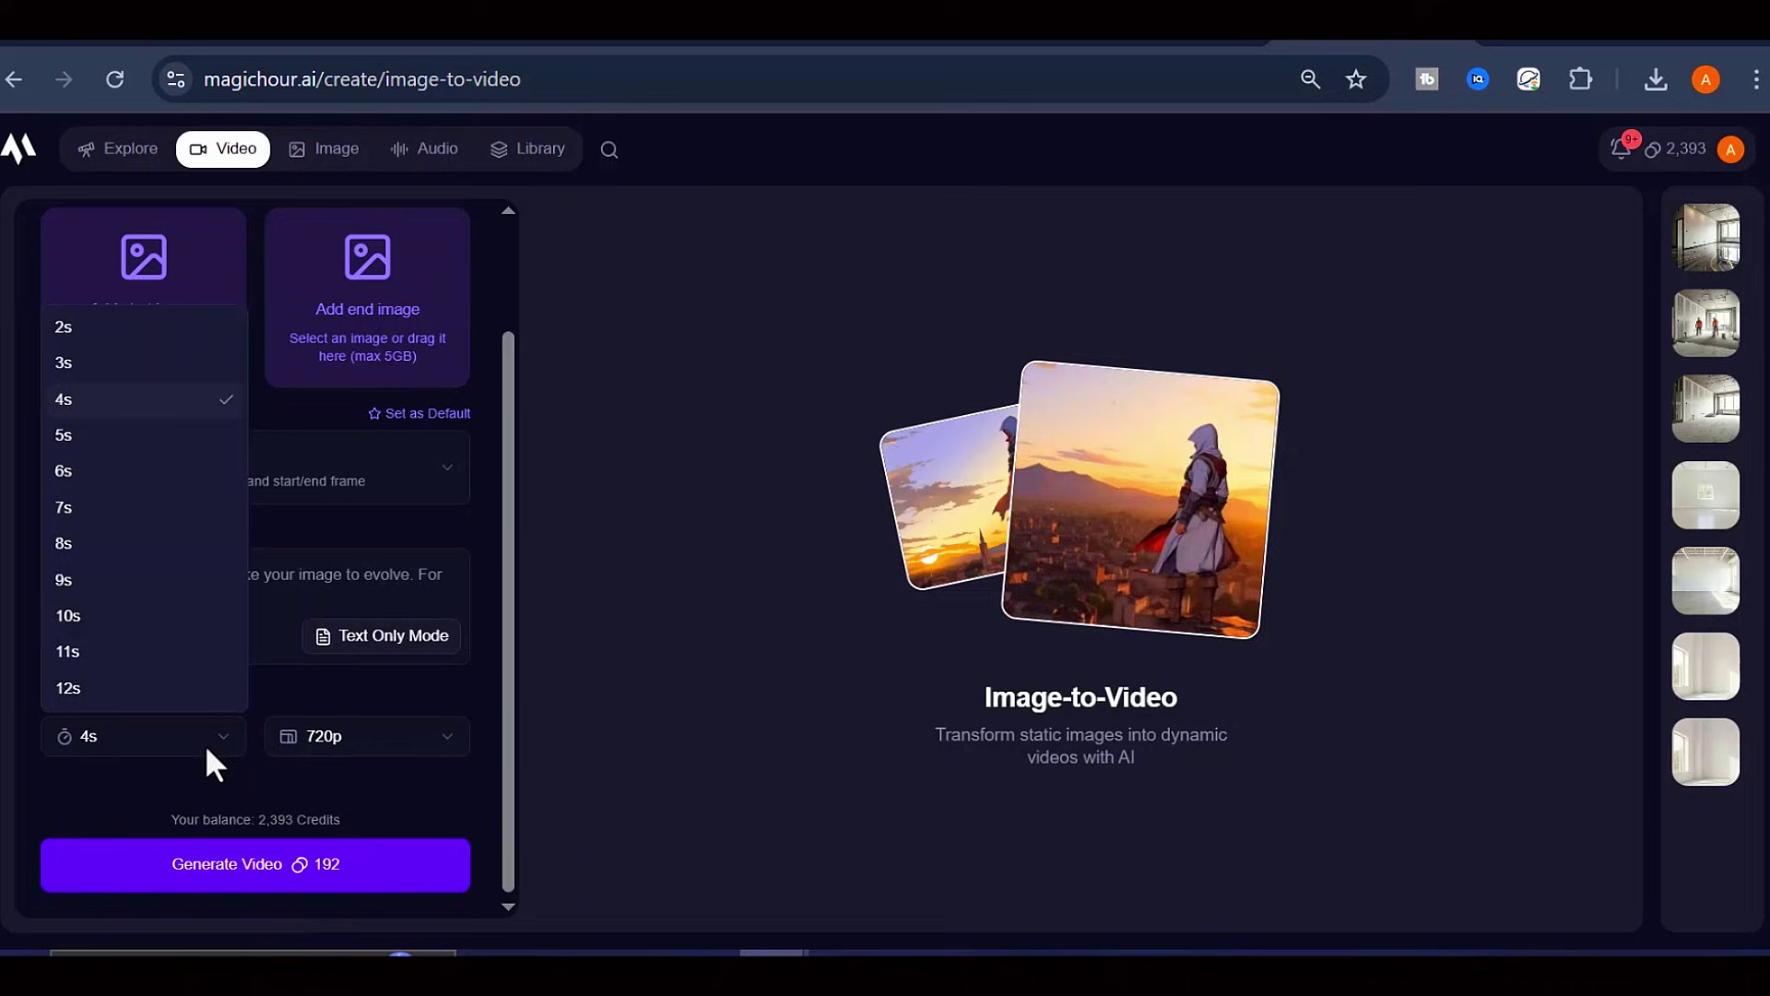
pyautogui.click(65, 544)
pyautogui.click(390, 748)
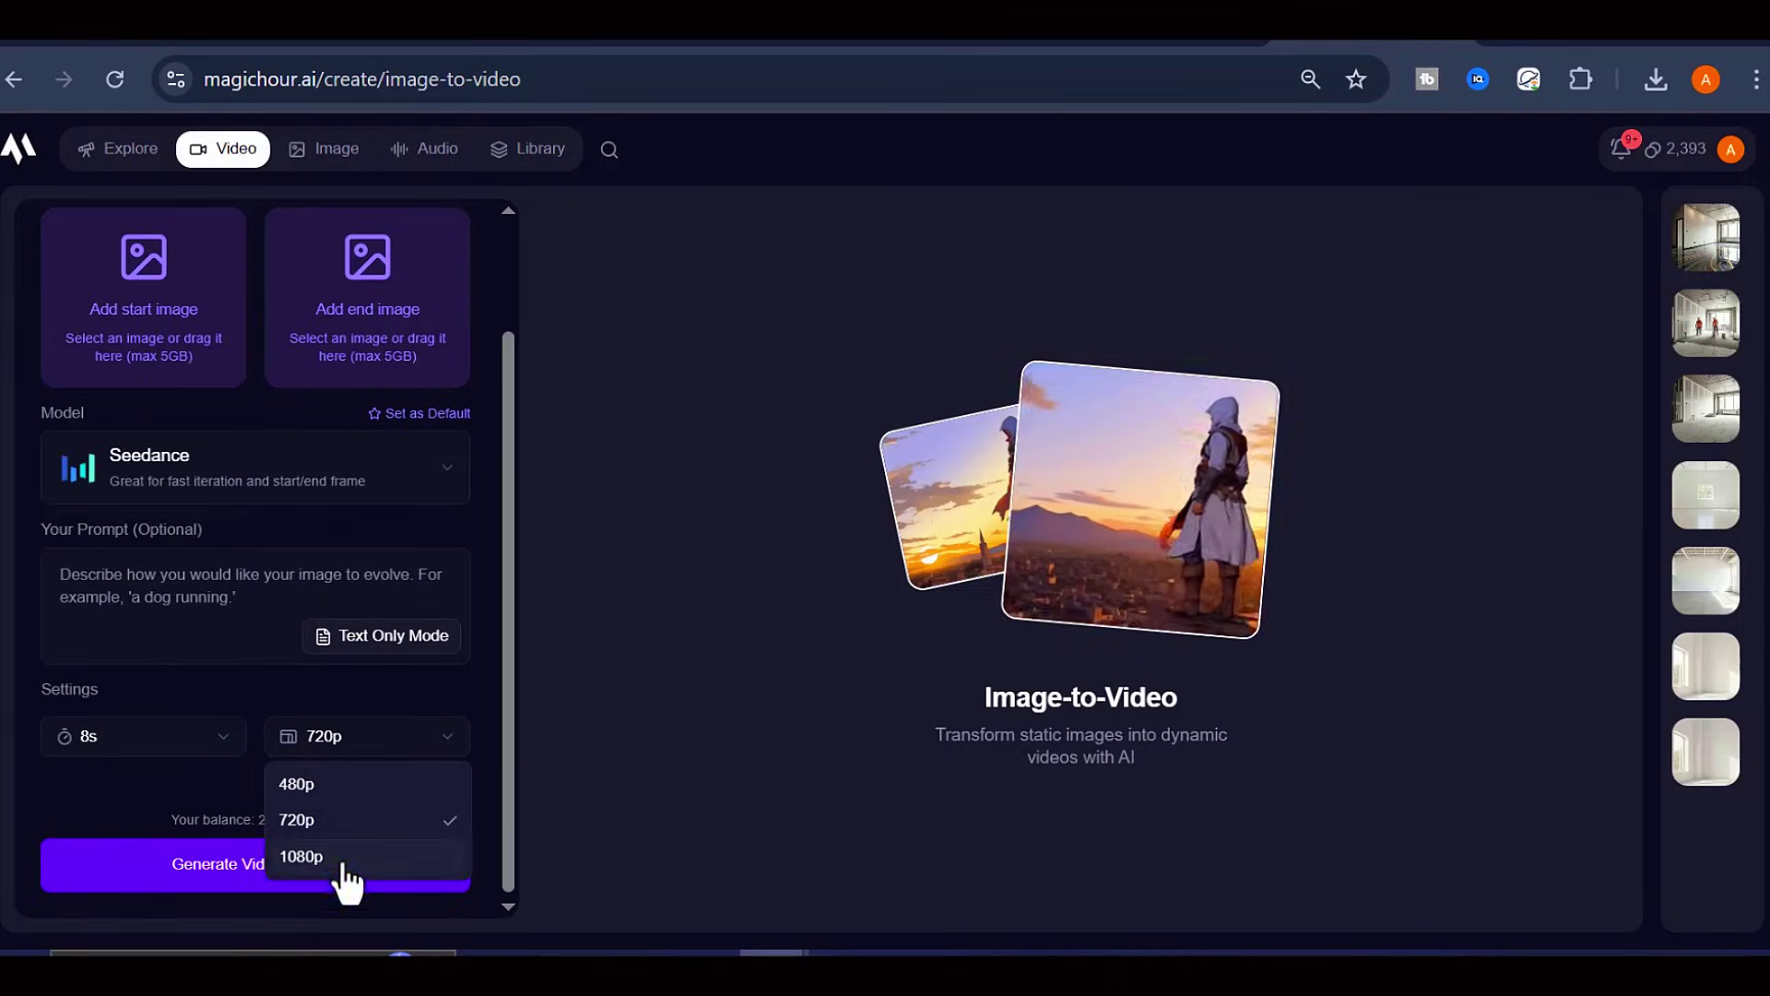
pyautogui.click(342, 853)
pyautogui.scroll(2, 289, 743)
pyautogui.scroll(-2, 249, 738)
pyautogui.scroll(2, 276, 728)
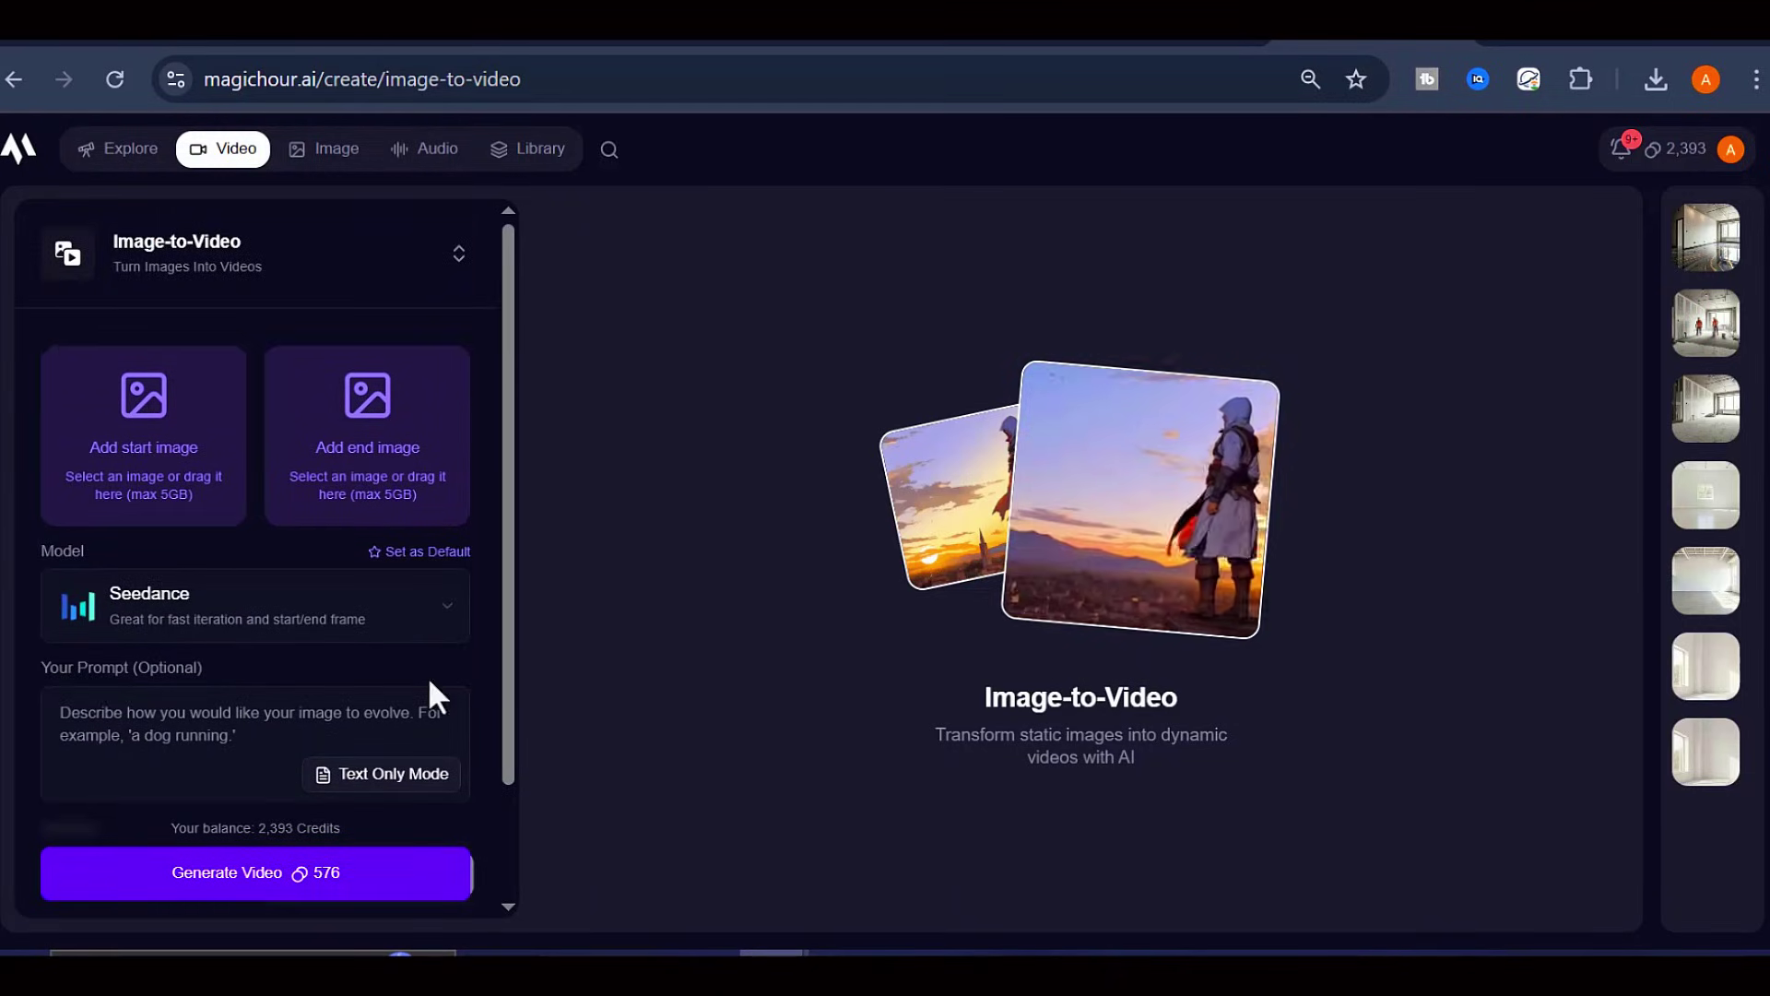
# - Add the bare-room start image and select Video Prompt 1's motion, physics, camera and mood lines in ChatGPT
pyautogui.click(143, 426)
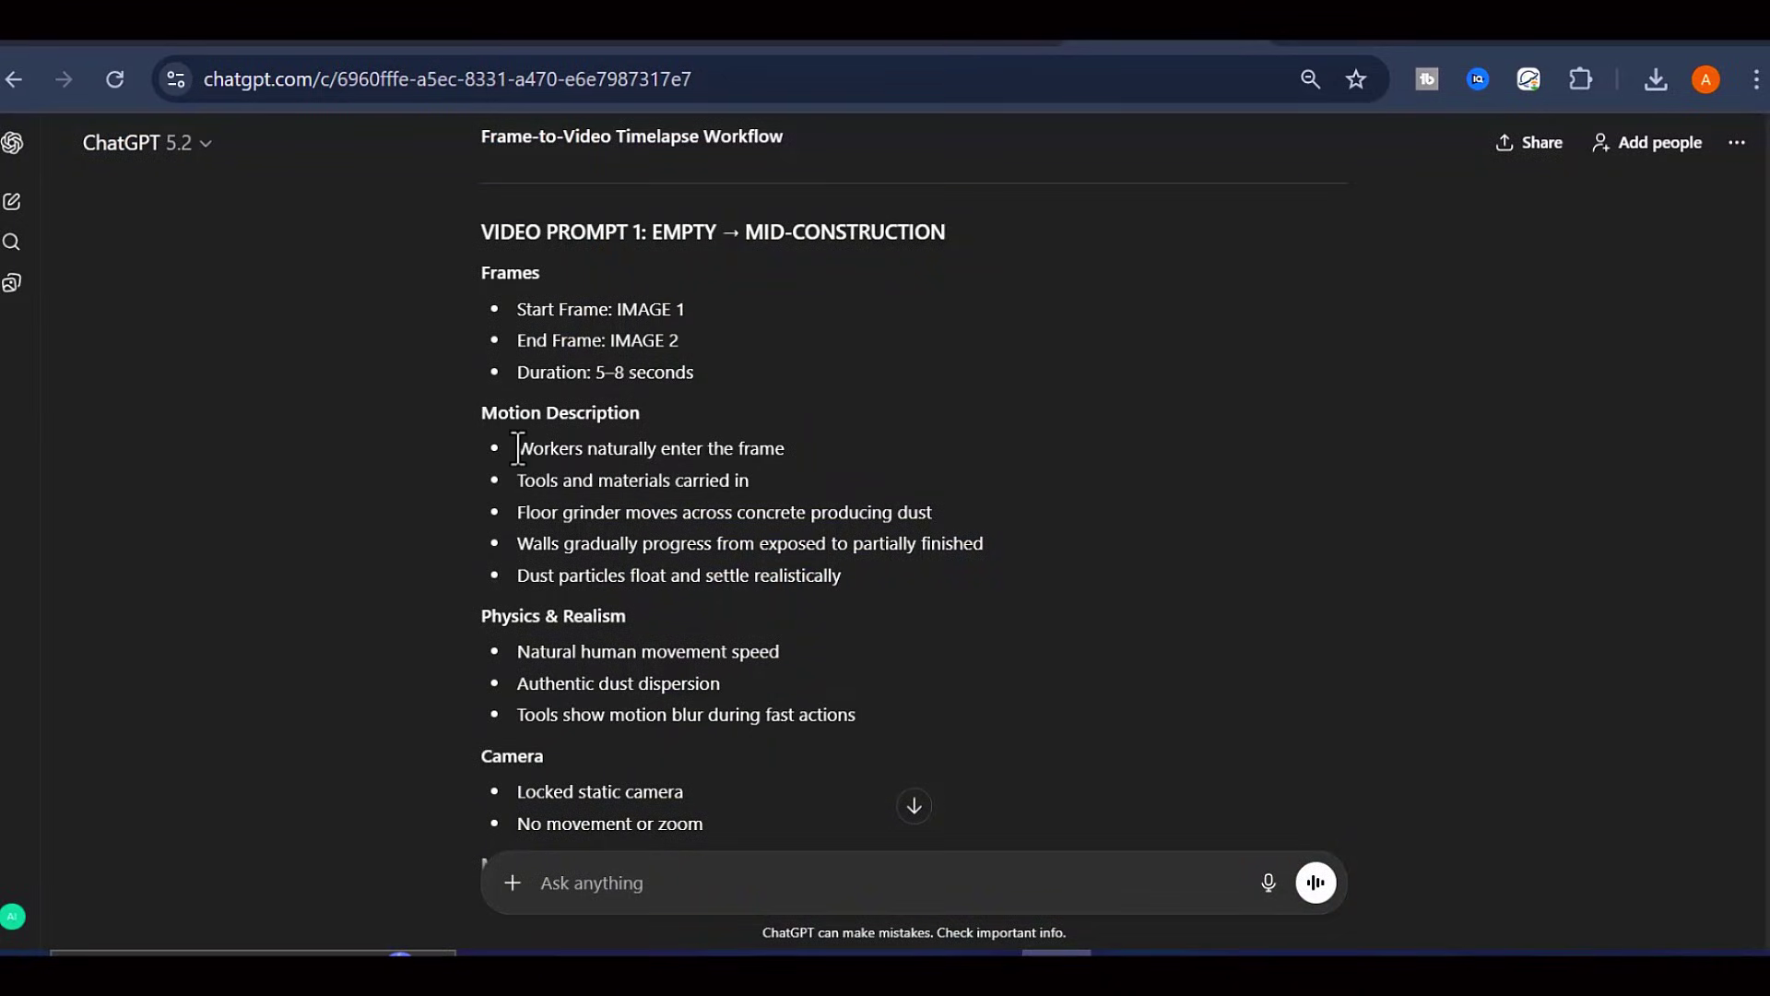
pyautogui.moveTo(518, 448); pyautogui.dragTo(834, 705)
pyautogui.scroll(-2, 603, 522)
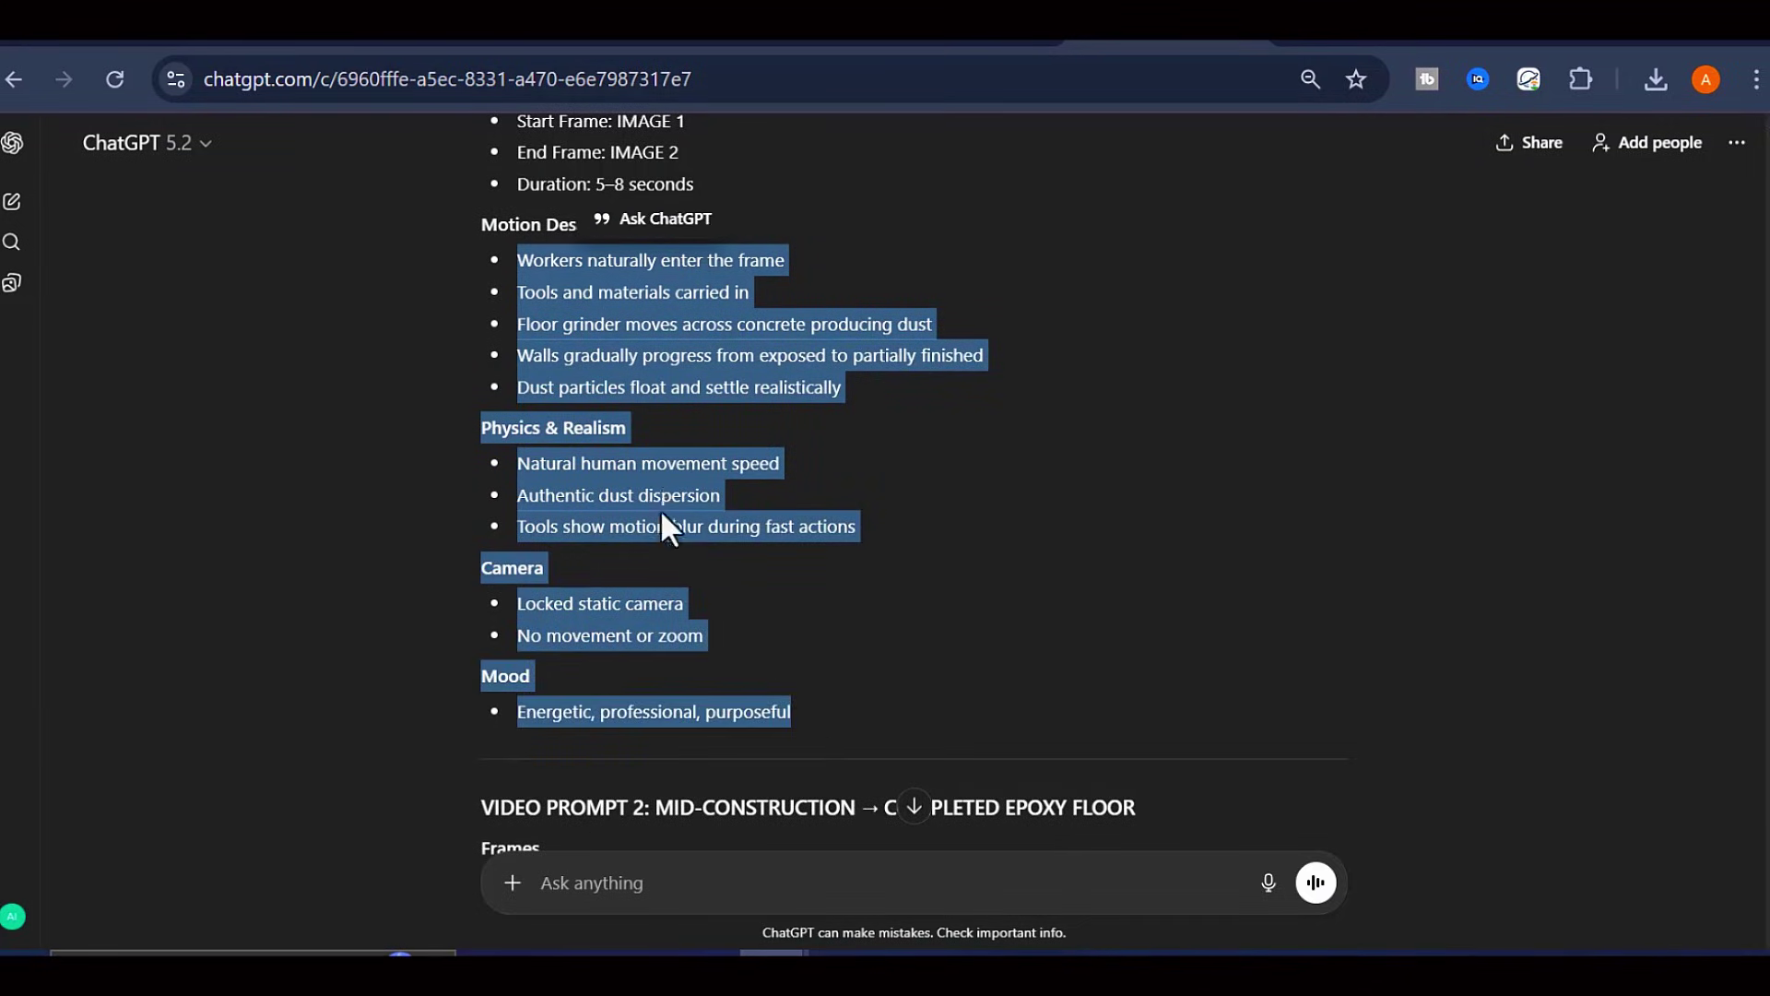
pyautogui.scroll(2, 660, 517)
pyautogui.rightClick(654, 544)
# - Paste the copied Video Prompt 1 into the prompt box and prefix it with 'quick timelapse video as'
pyautogui.click(711, 579)
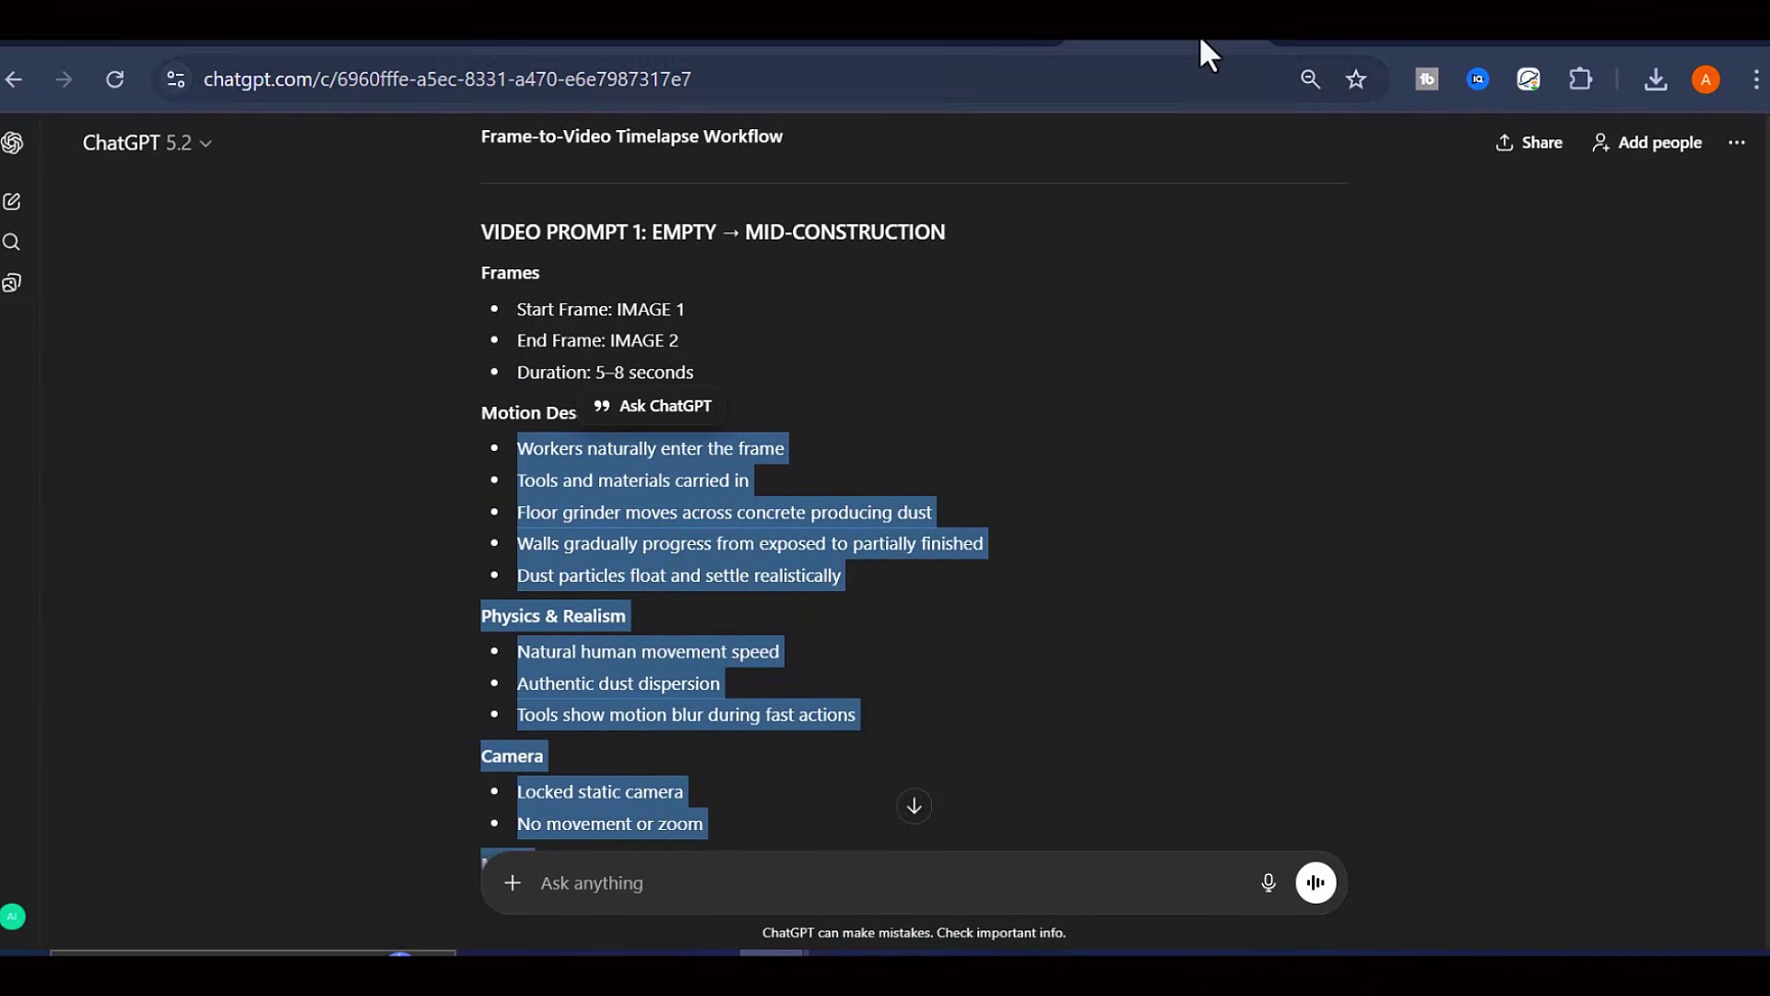
pyautogui.click(1300, 42)
pyautogui.click(194, 730)
pyautogui.rightClick(197, 734)
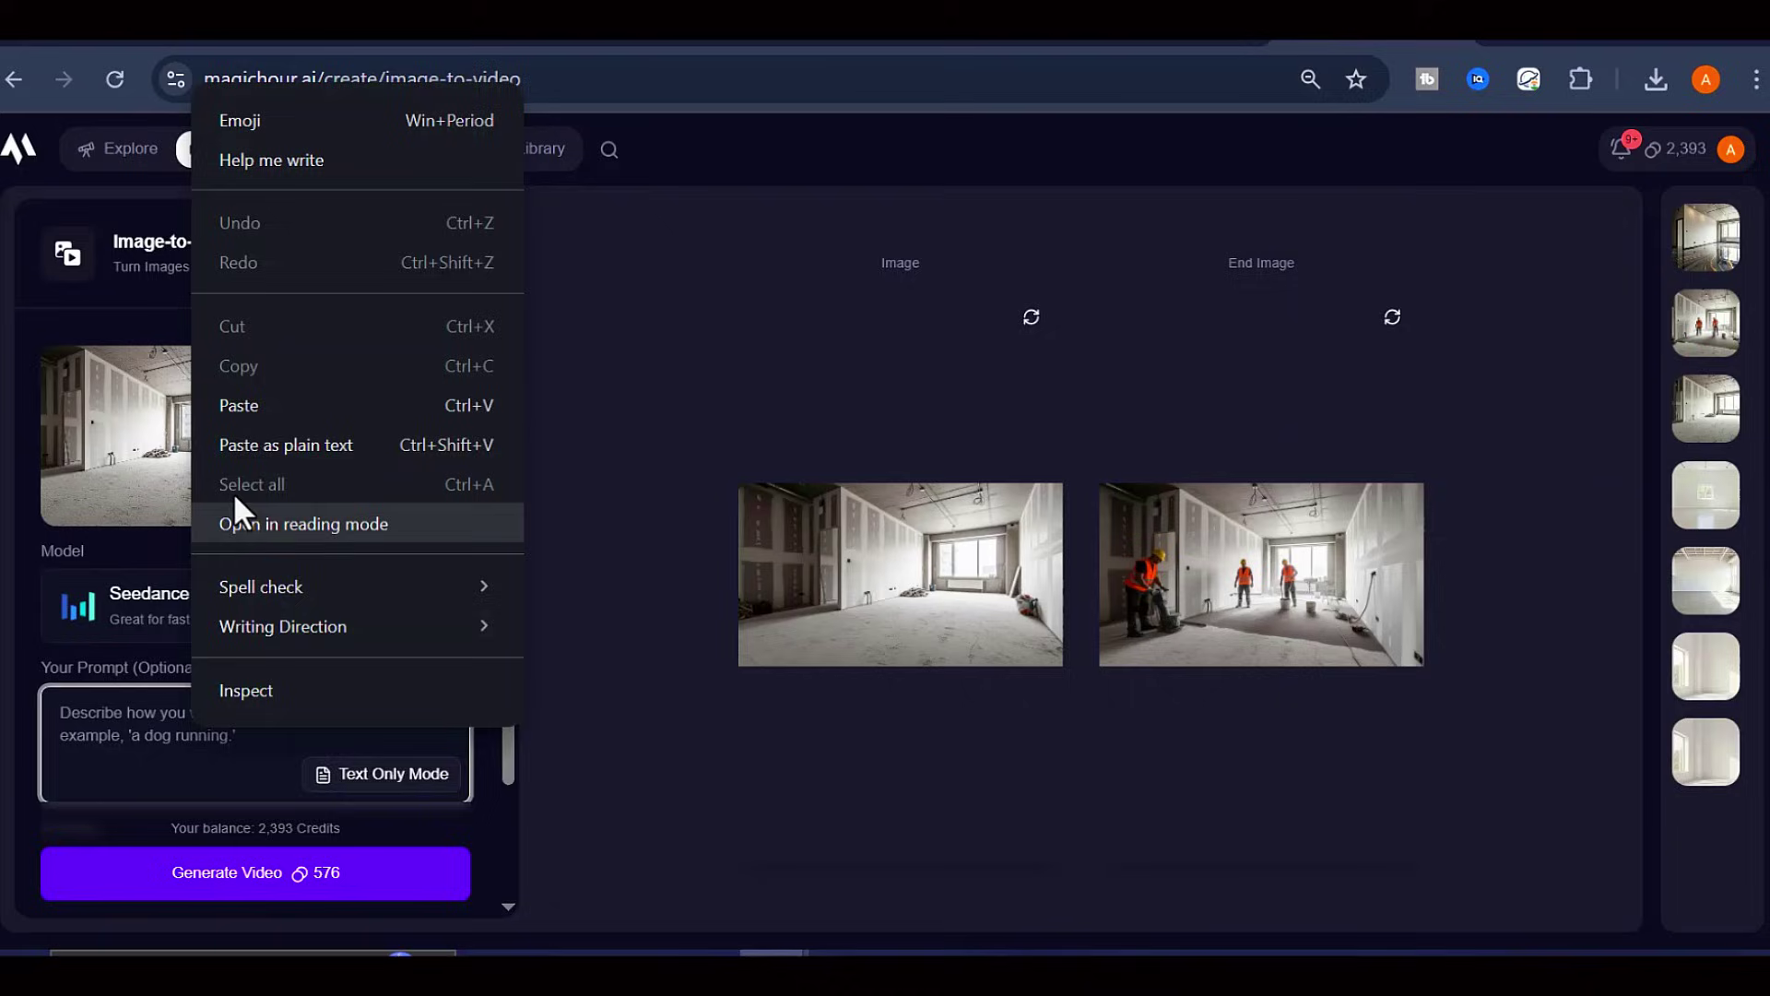
pyautogui.click(247, 412)
pyautogui.scroll(5, 98, 738)
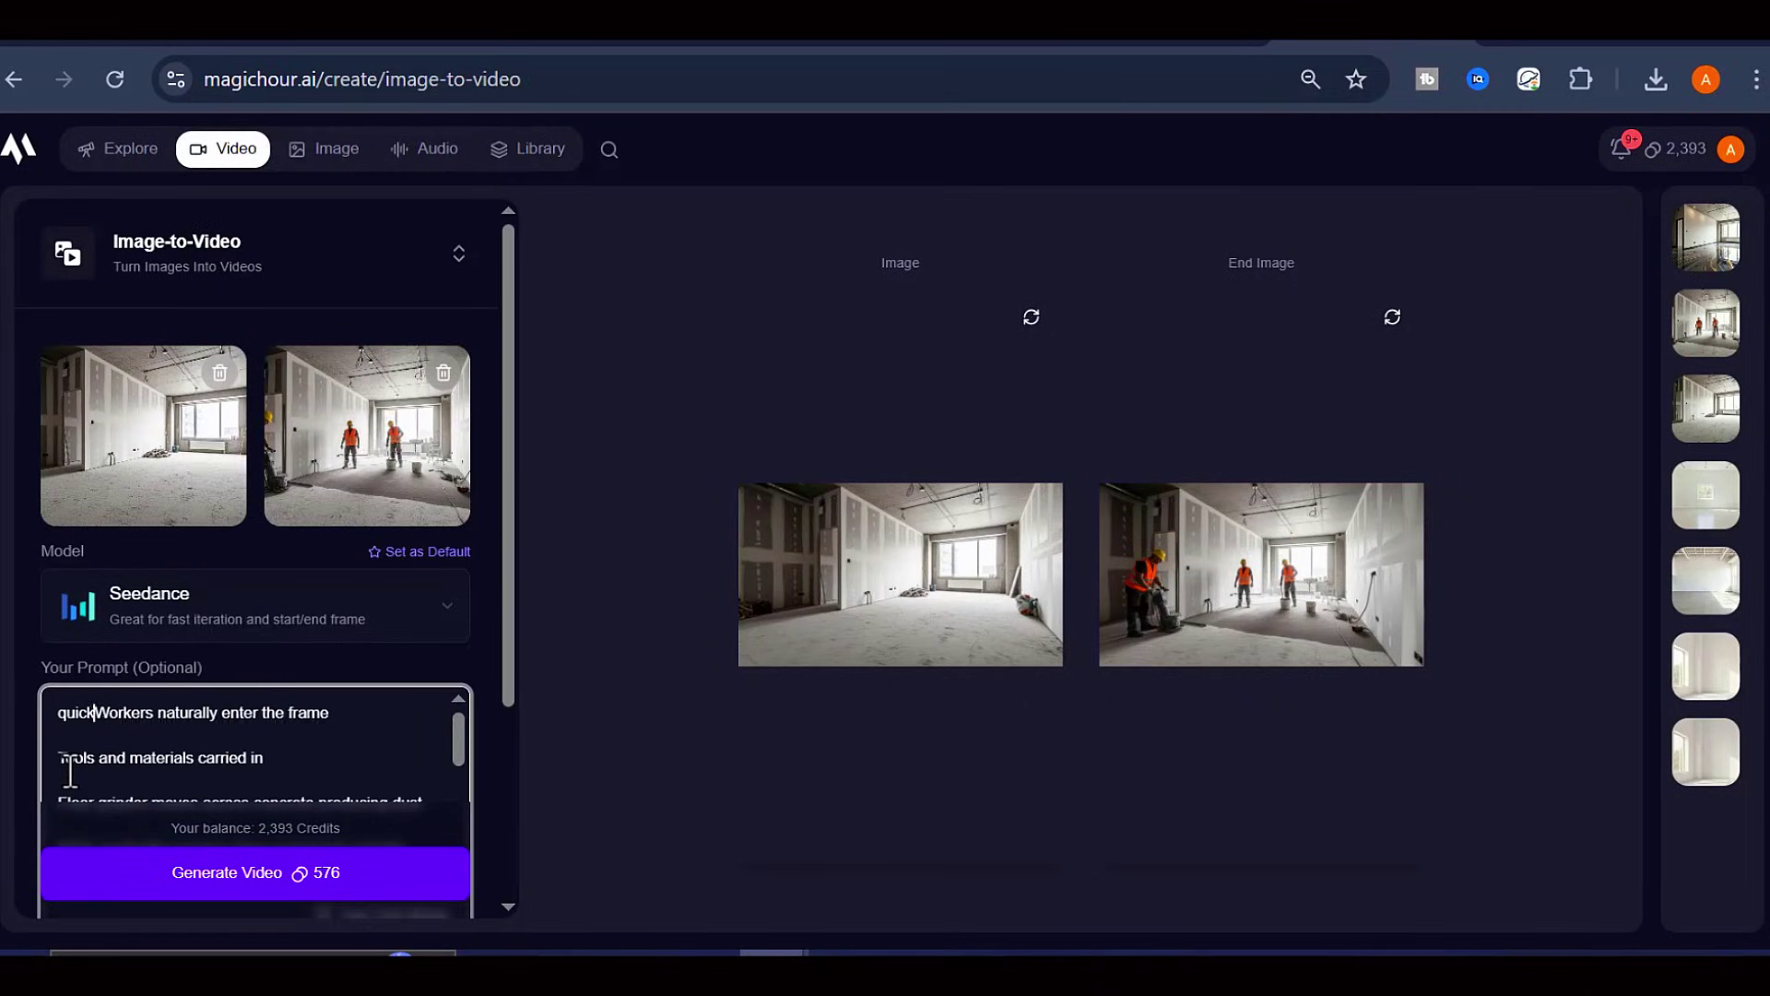
pyautogui.write('video as')
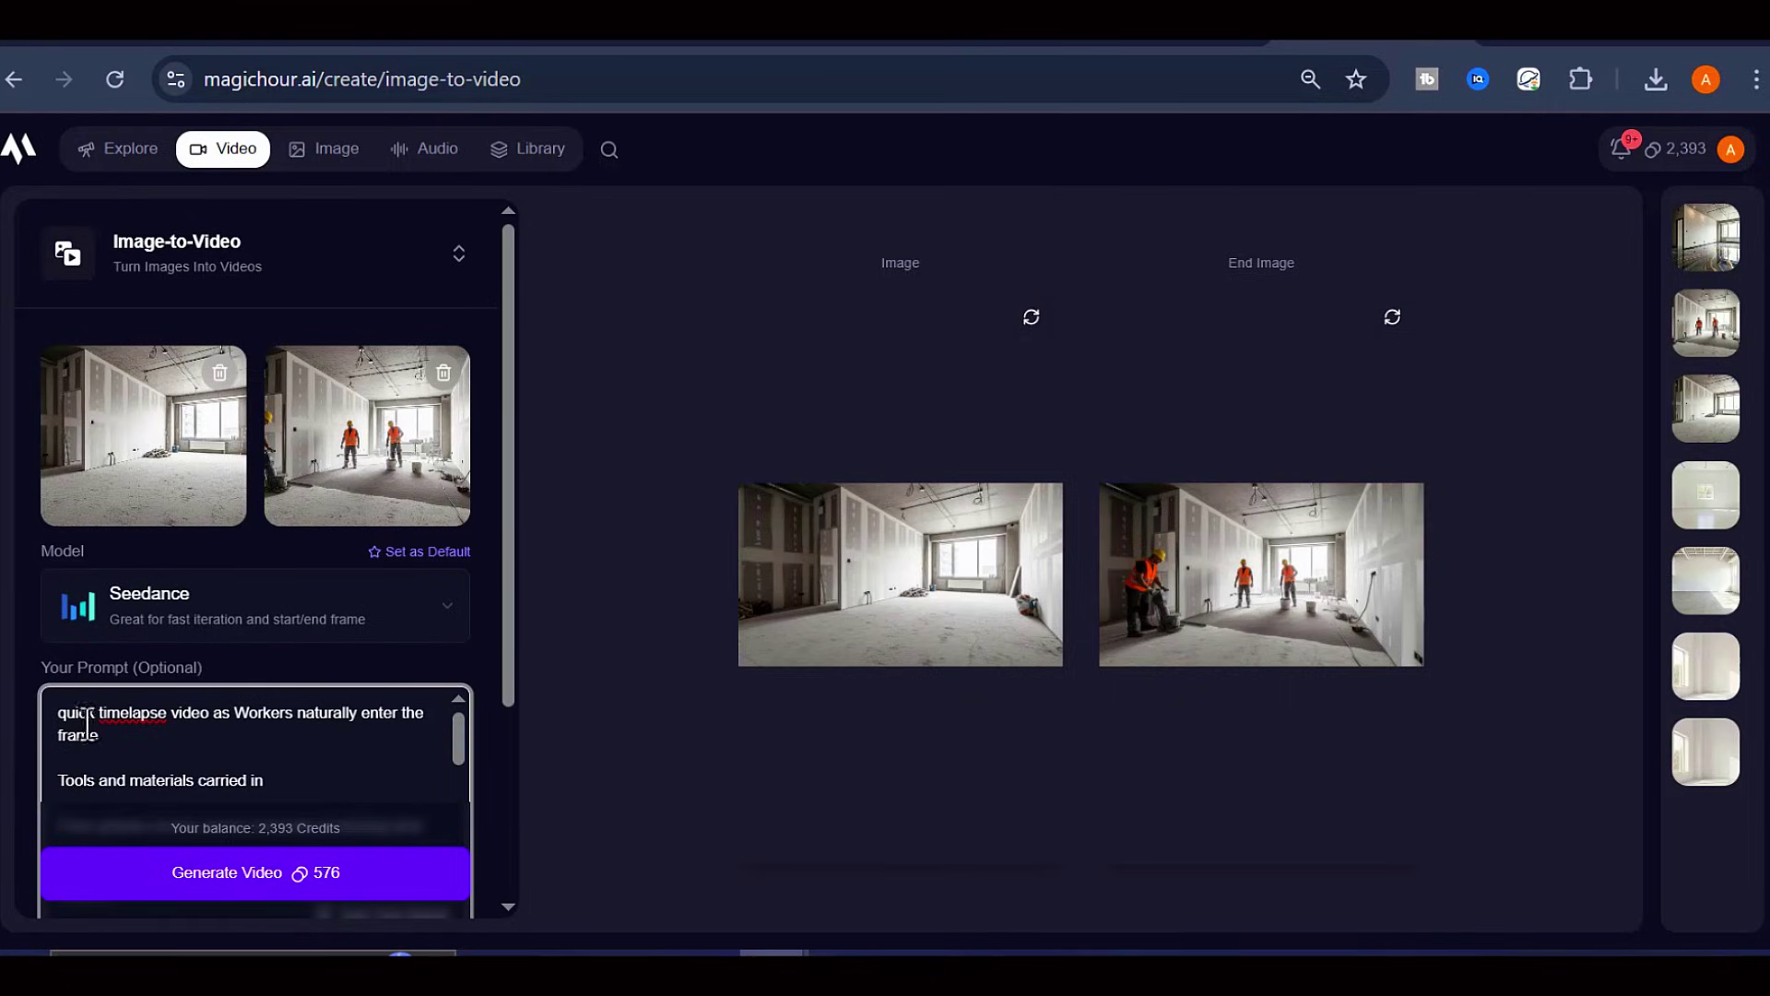
pyautogui.click(246, 728)
pyautogui.scroll(-6, 434, 605)
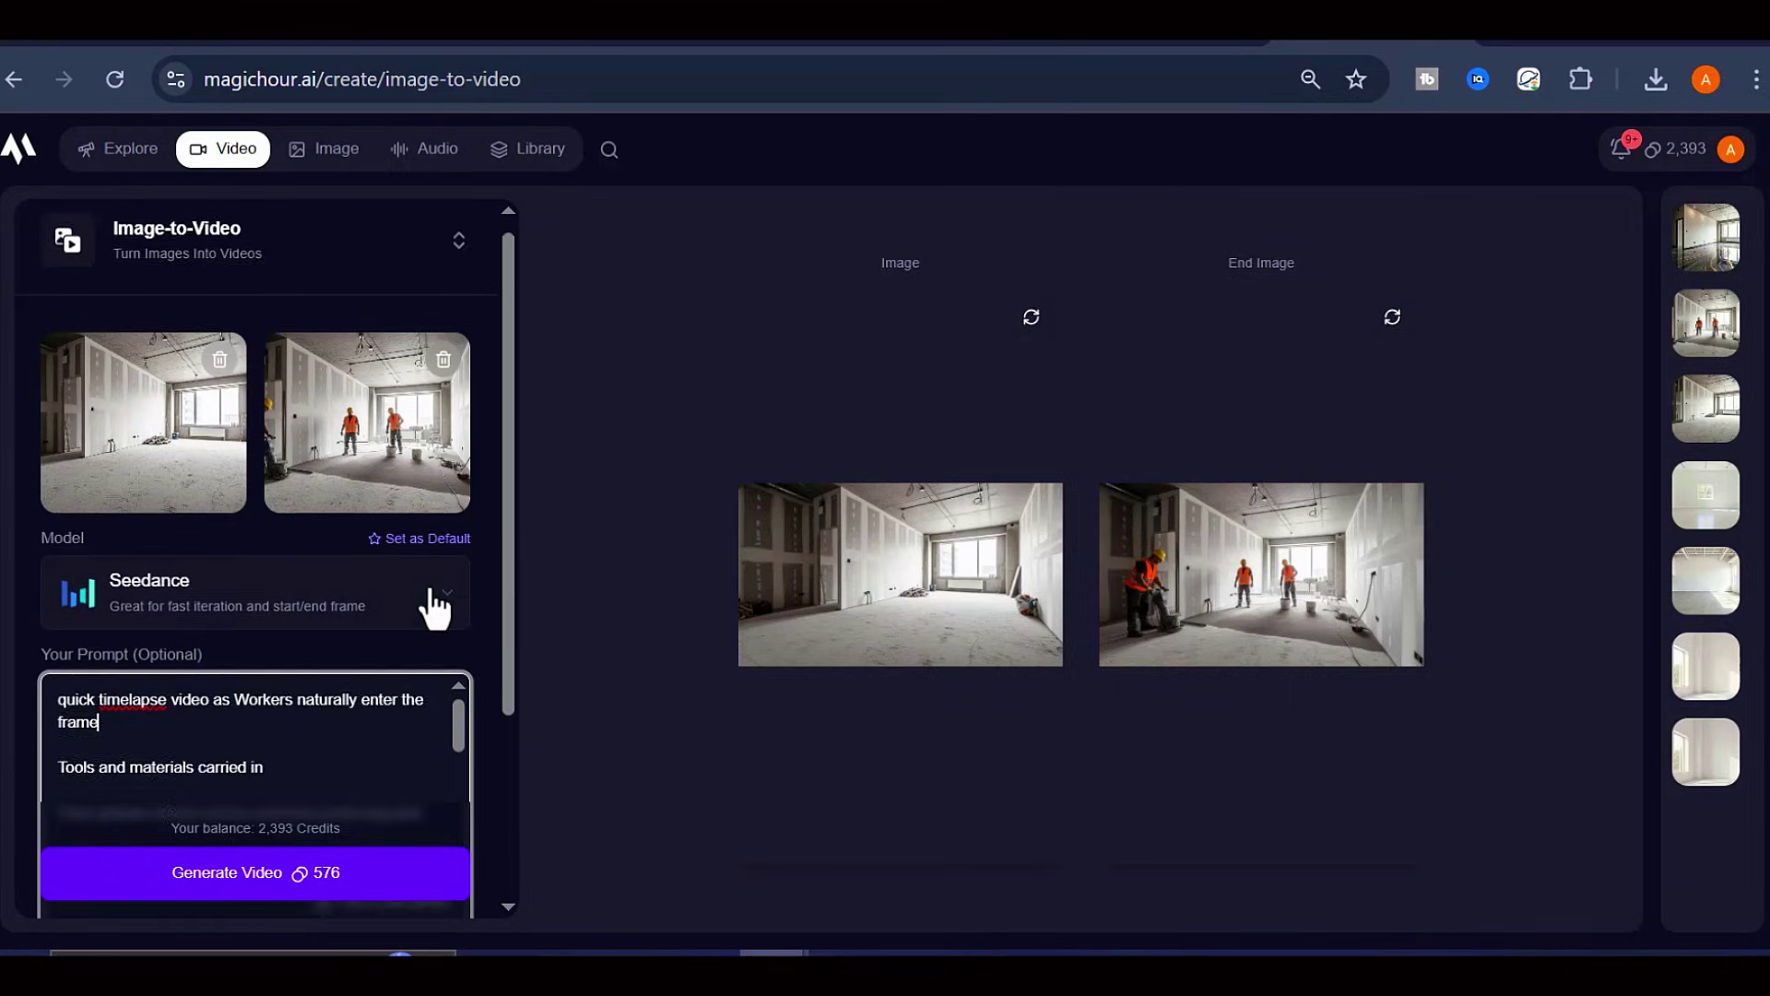
pyautogui.scroll(-10, 391, 562)
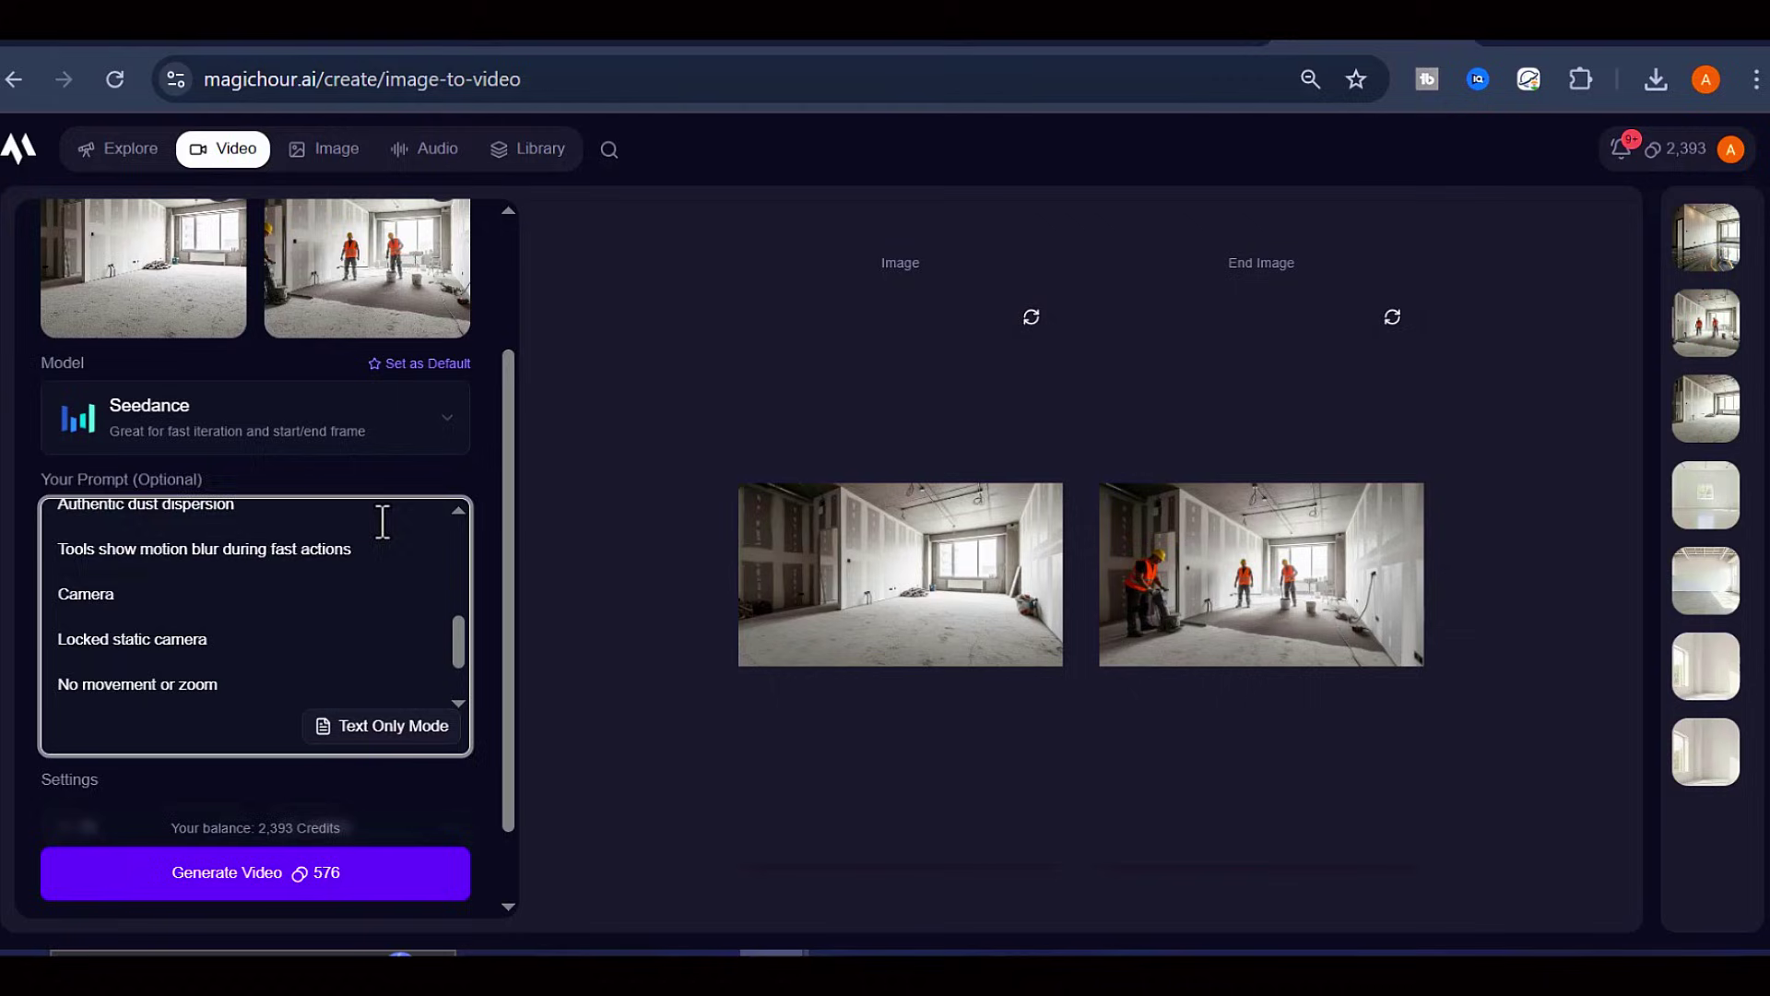
pyautogui.scroll(3, 454, 692)
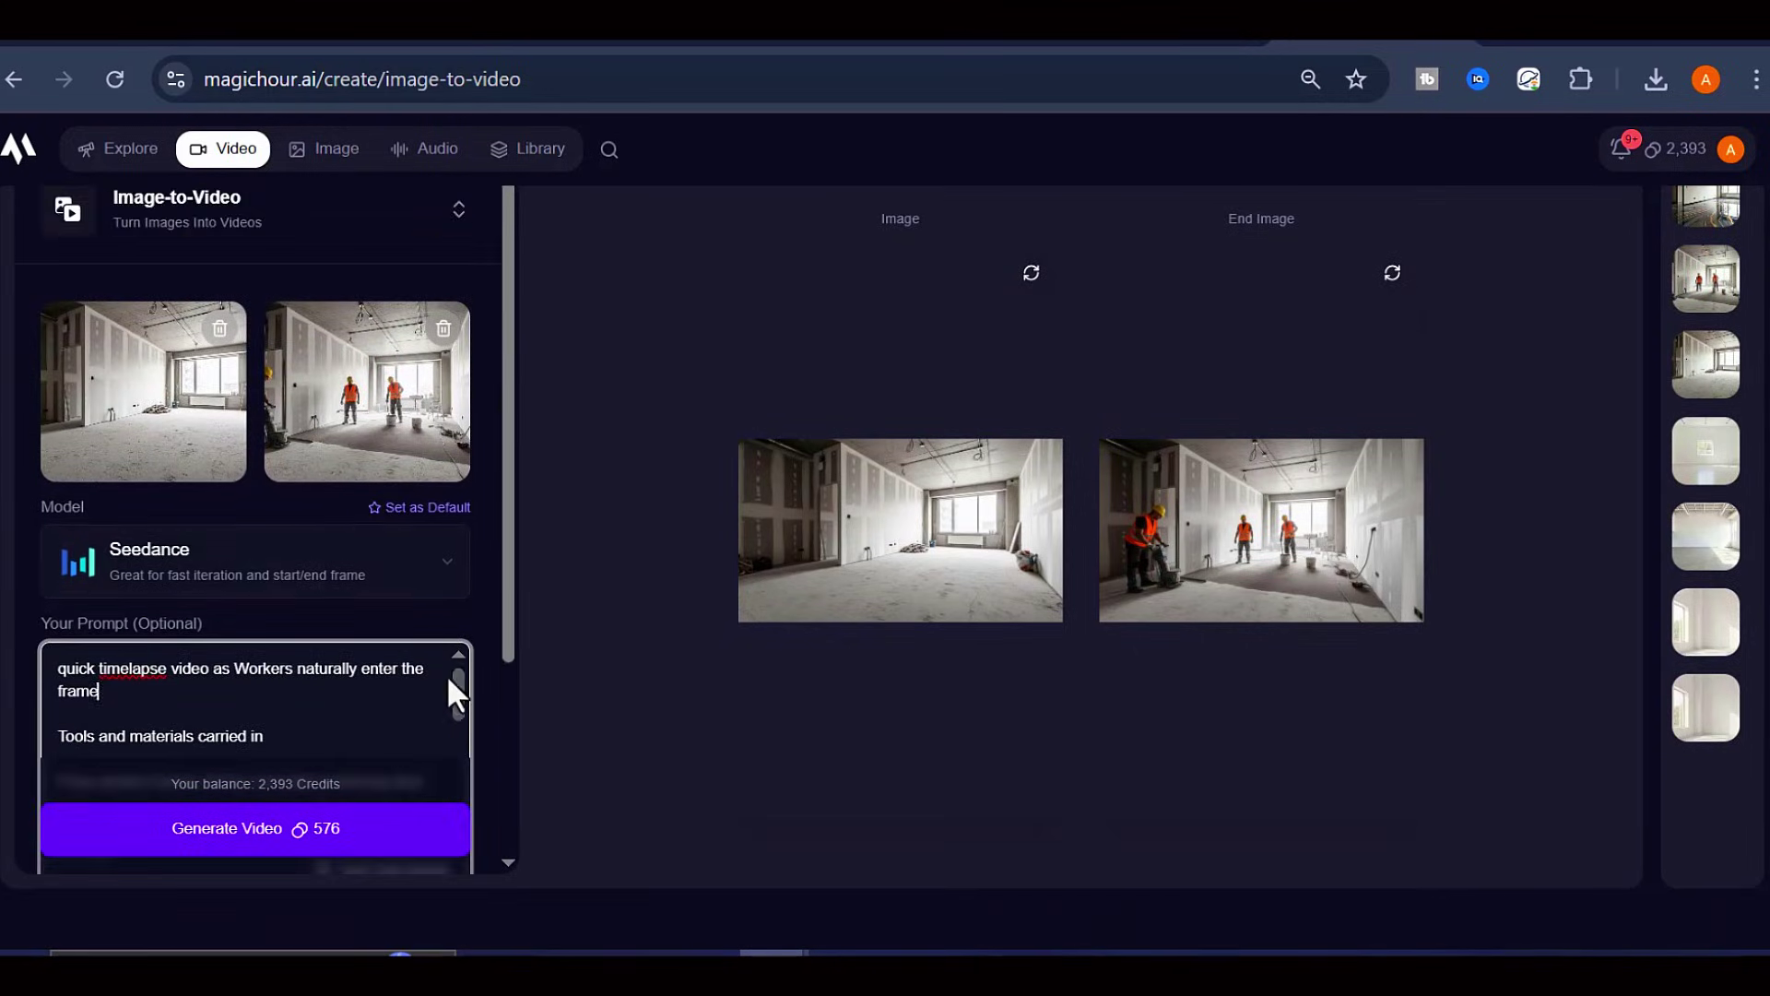
pyautogui.scroll(-3, 332, 489)
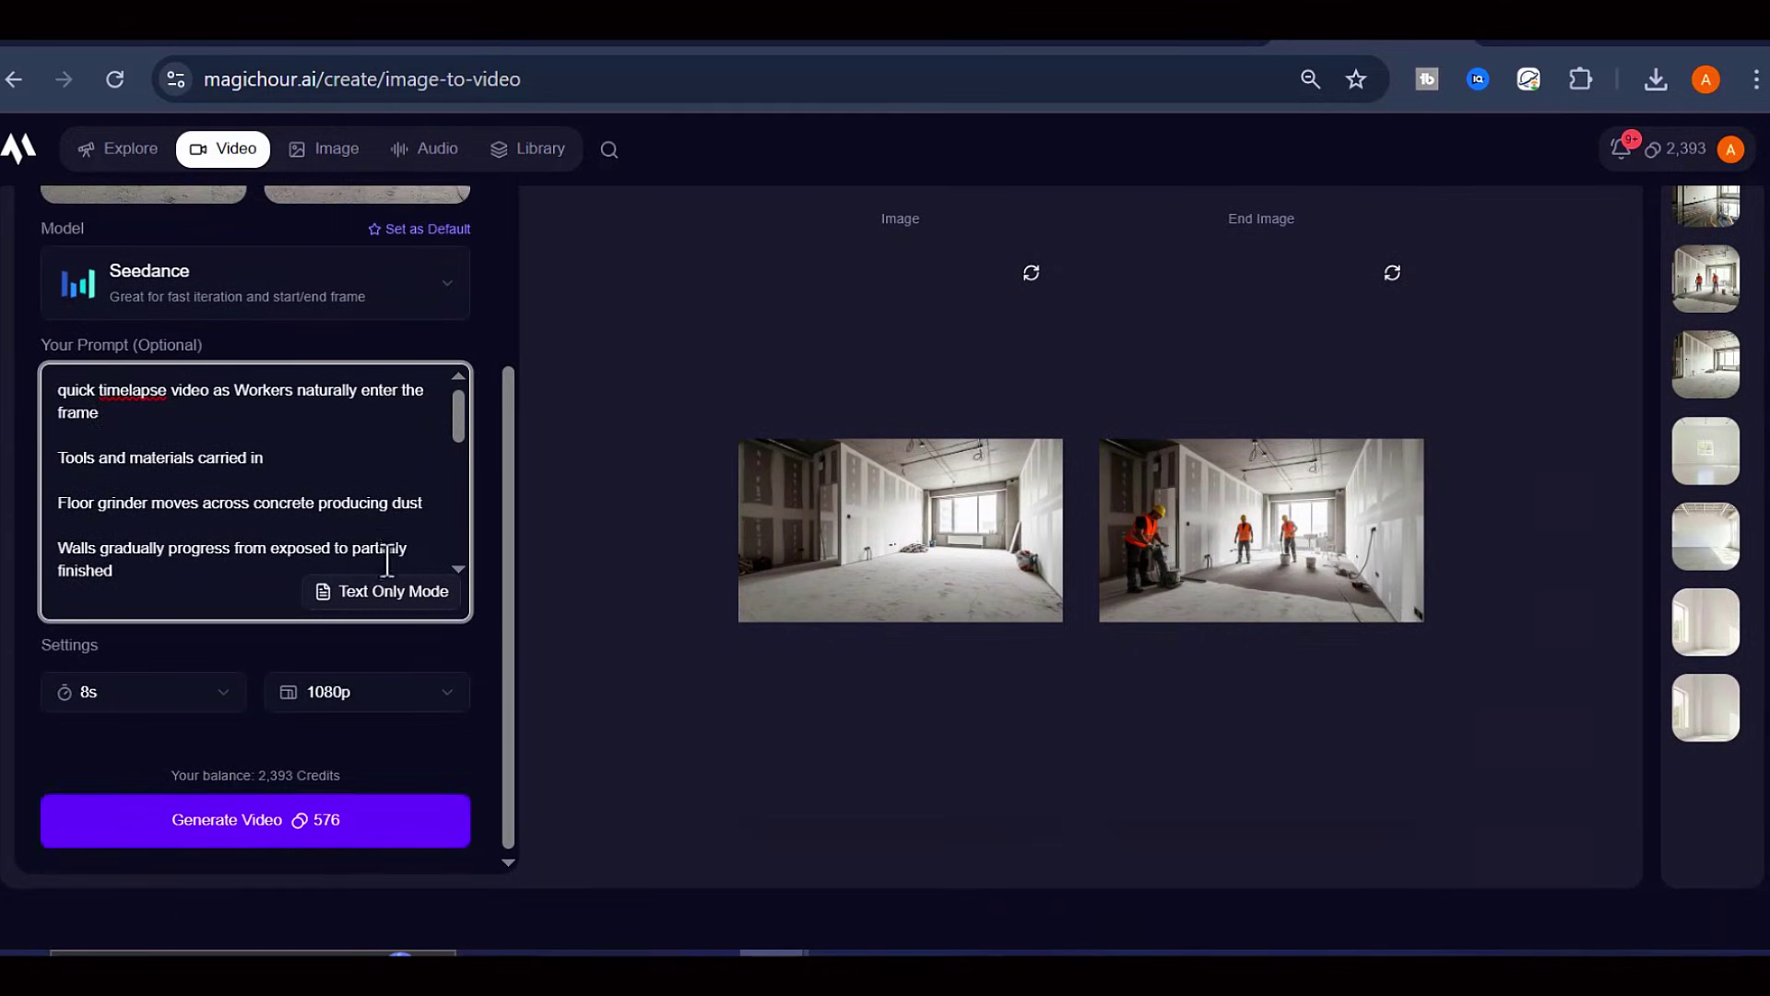
# - Generate the bare-room-to-workers clip, play it, and close the preview
pyautogui.click(318, 841)
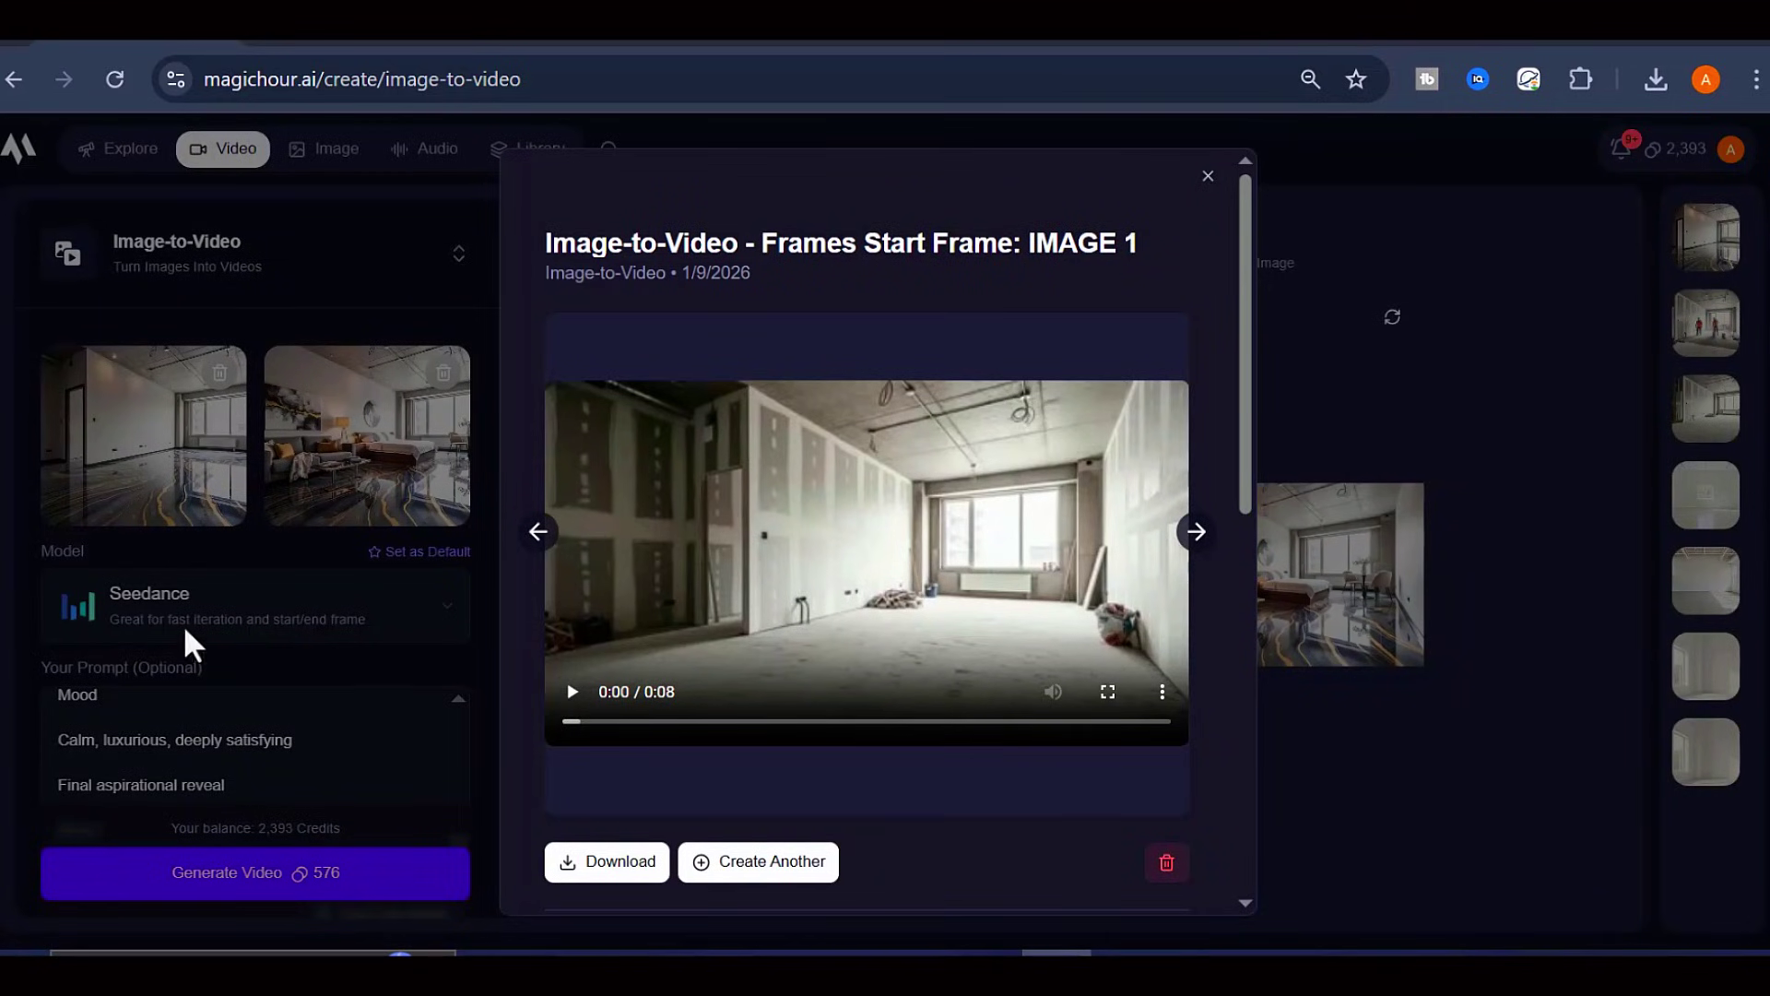
pyautogui.click(571, 708)
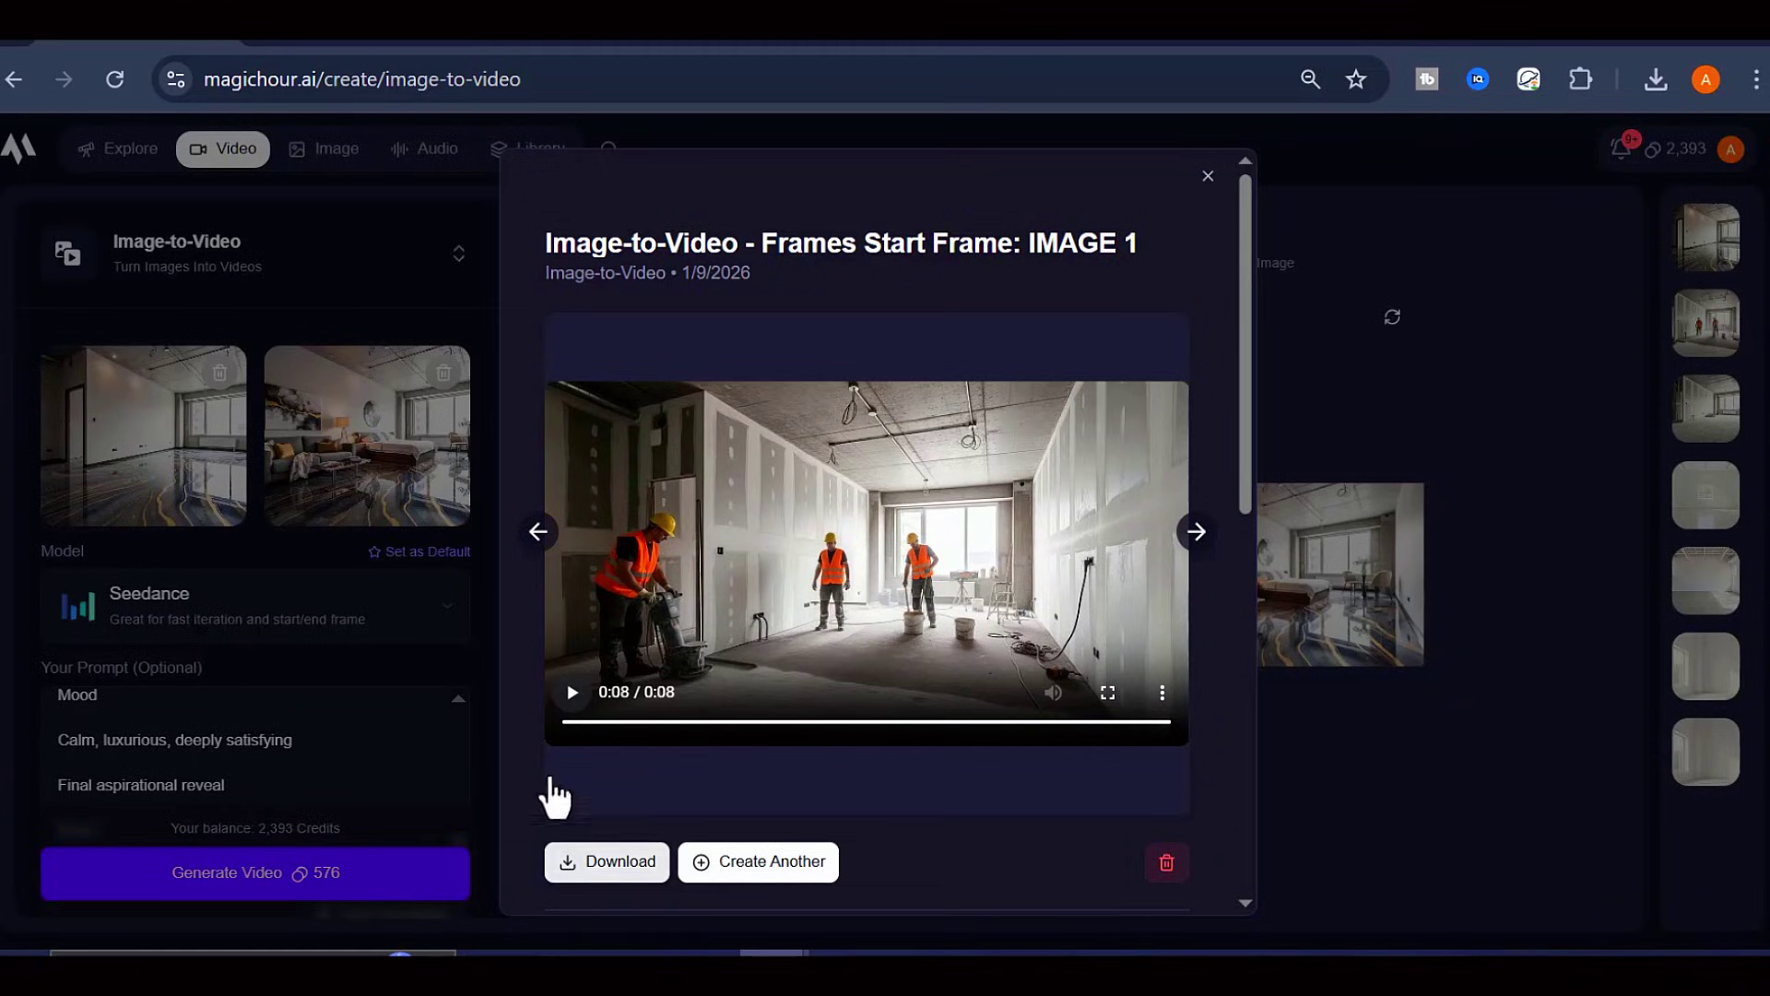
pyautogui.click(338, 477)
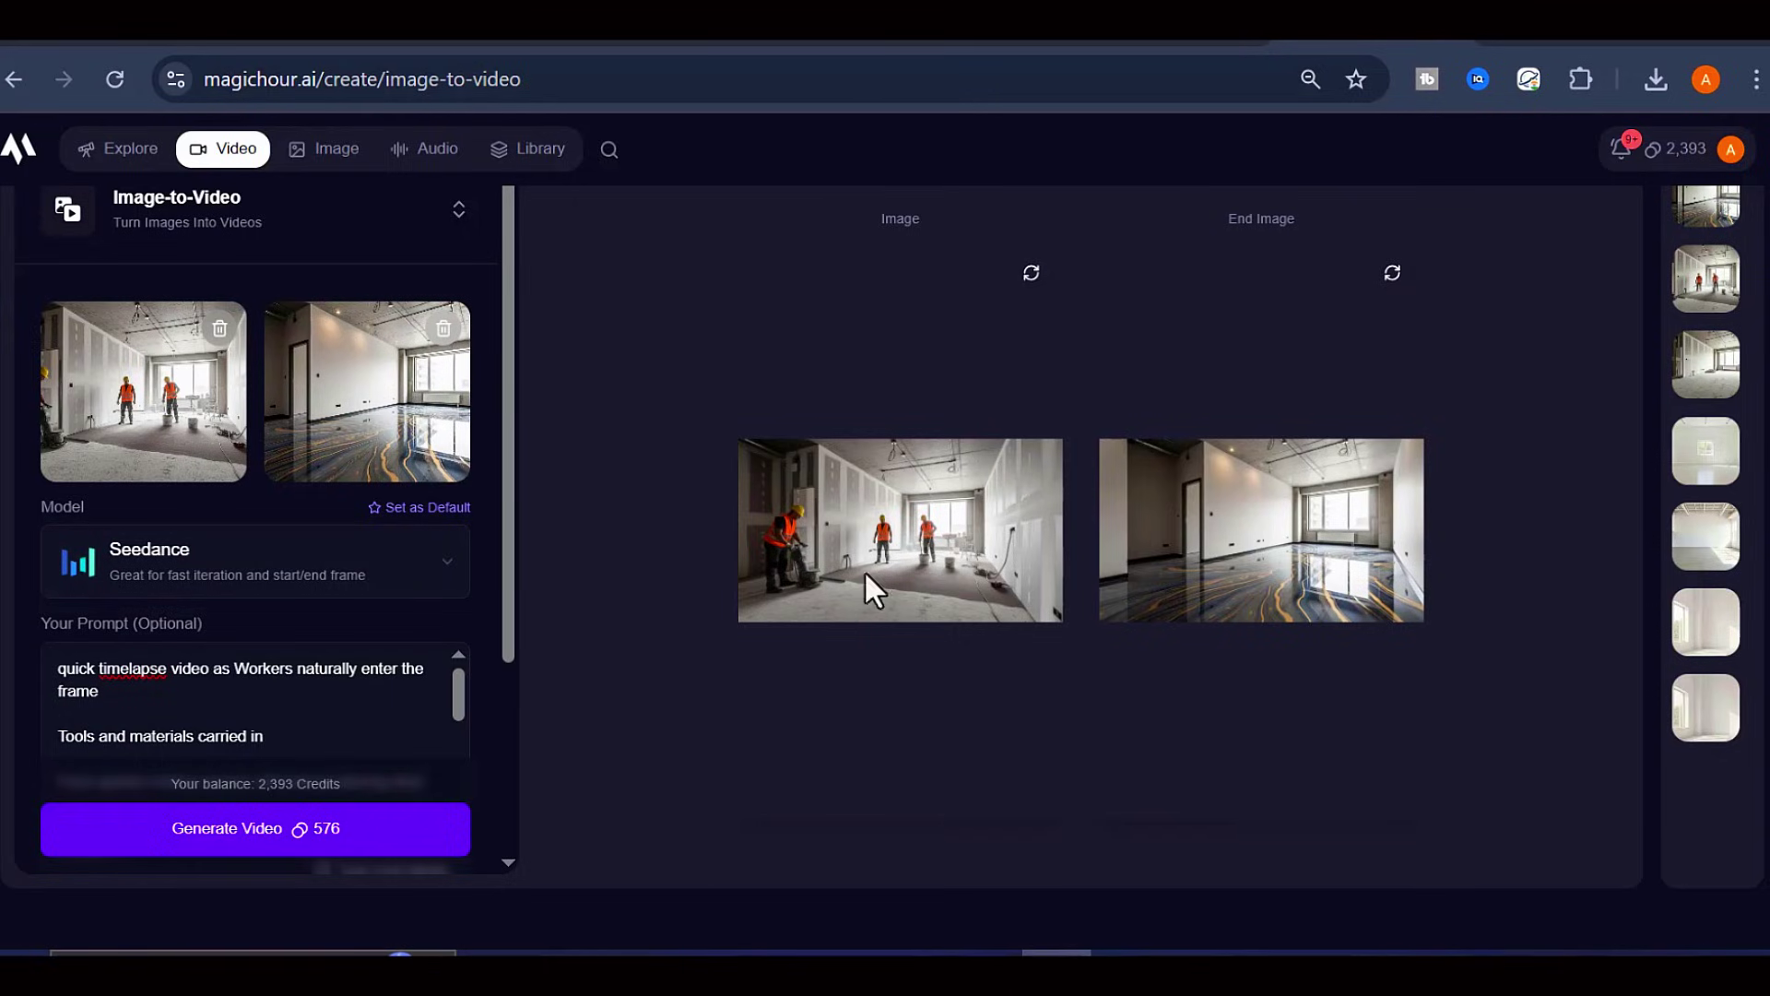
# - Replace the old prompt with ChatGPT's epoxy-pouring Video Prompt 2
pyautogui.click(1144, 46)
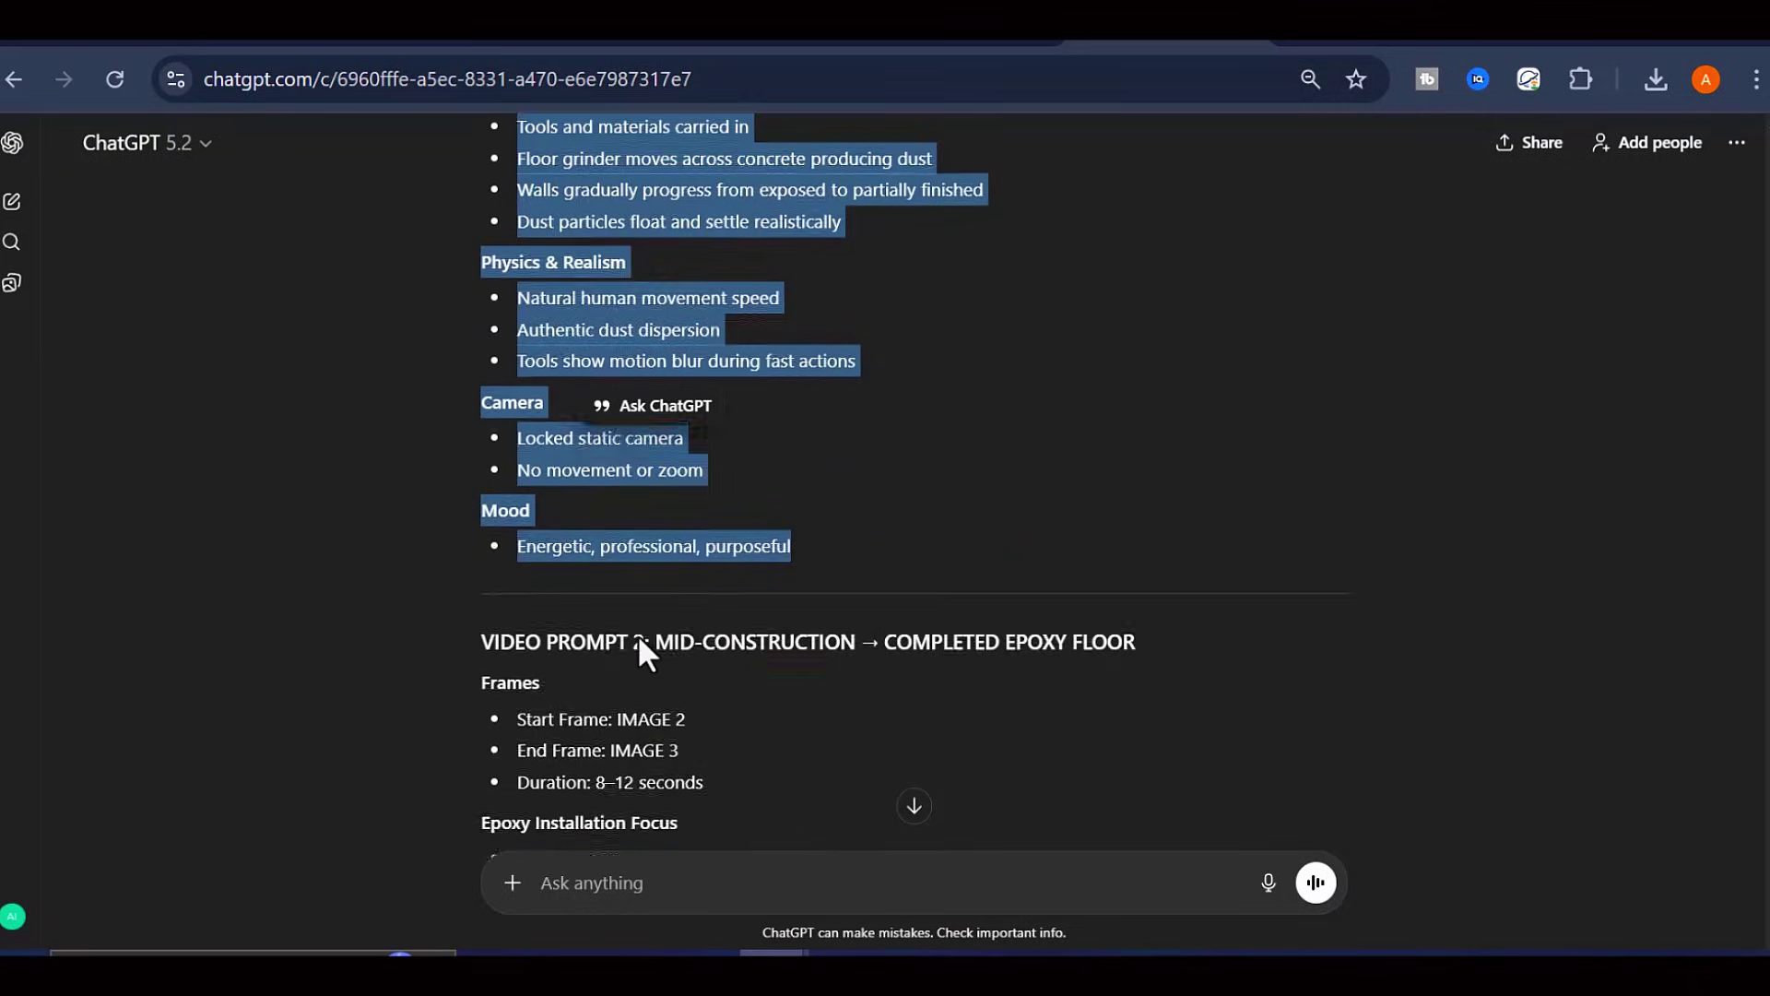
pyautogui.moveTo(638, 633); pyautogui.dragTo(867, 668)
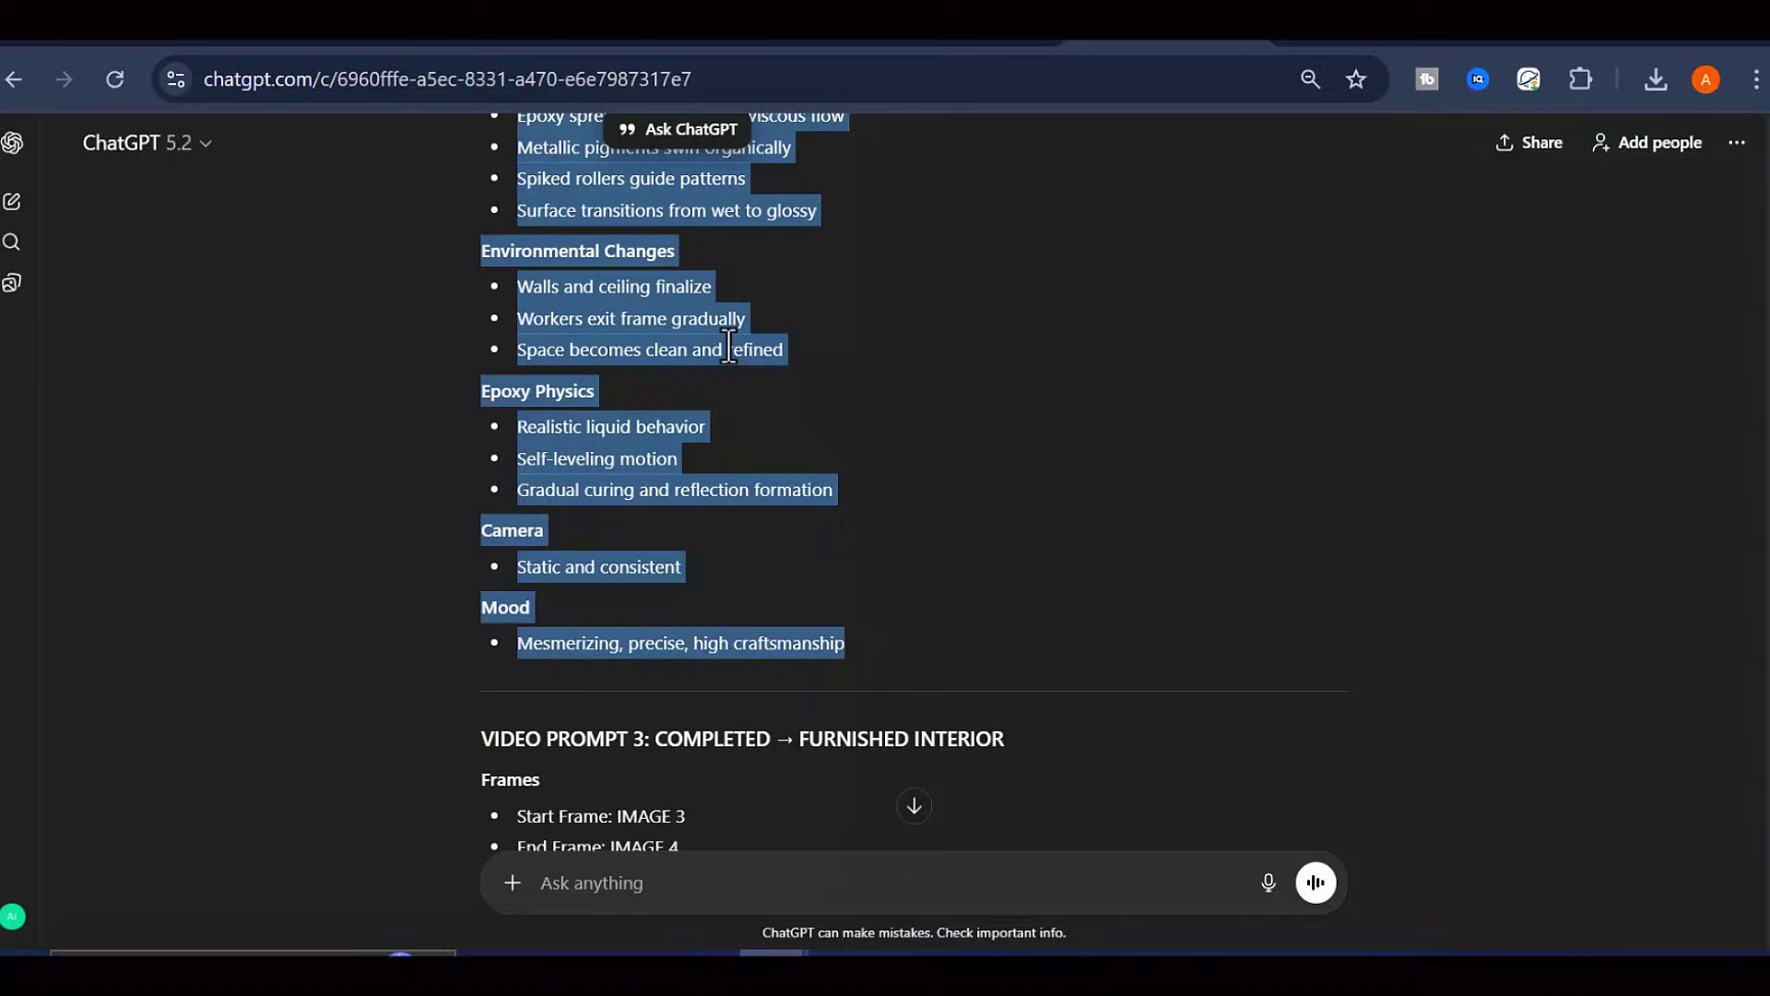
pyautogui.hotkey('ctrl', 'Tab')
pyautogui.click(230, 674)
pyautogui.hotkey('ctrl', 'a')
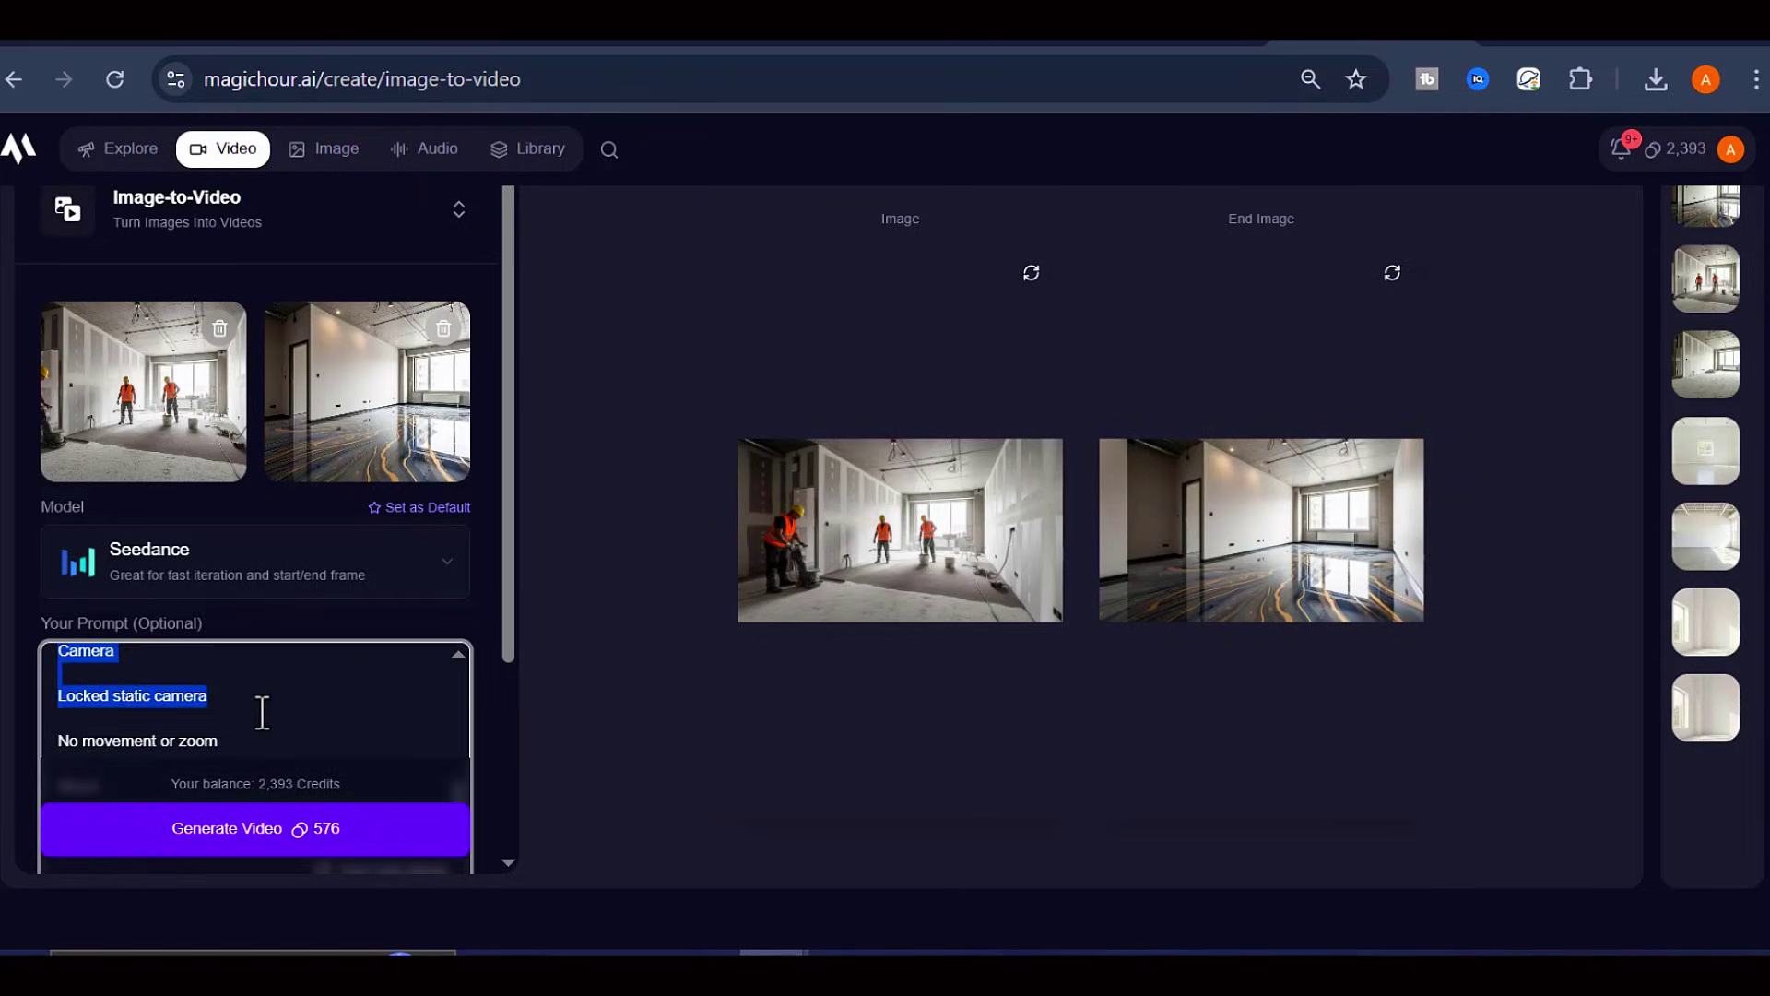
pyautogui.hotkey('ctrl', 'v')
# - Generate the 8-second construction-to-epoxy clip and play it back
pyautogui.scroll(-3, 295, 645)
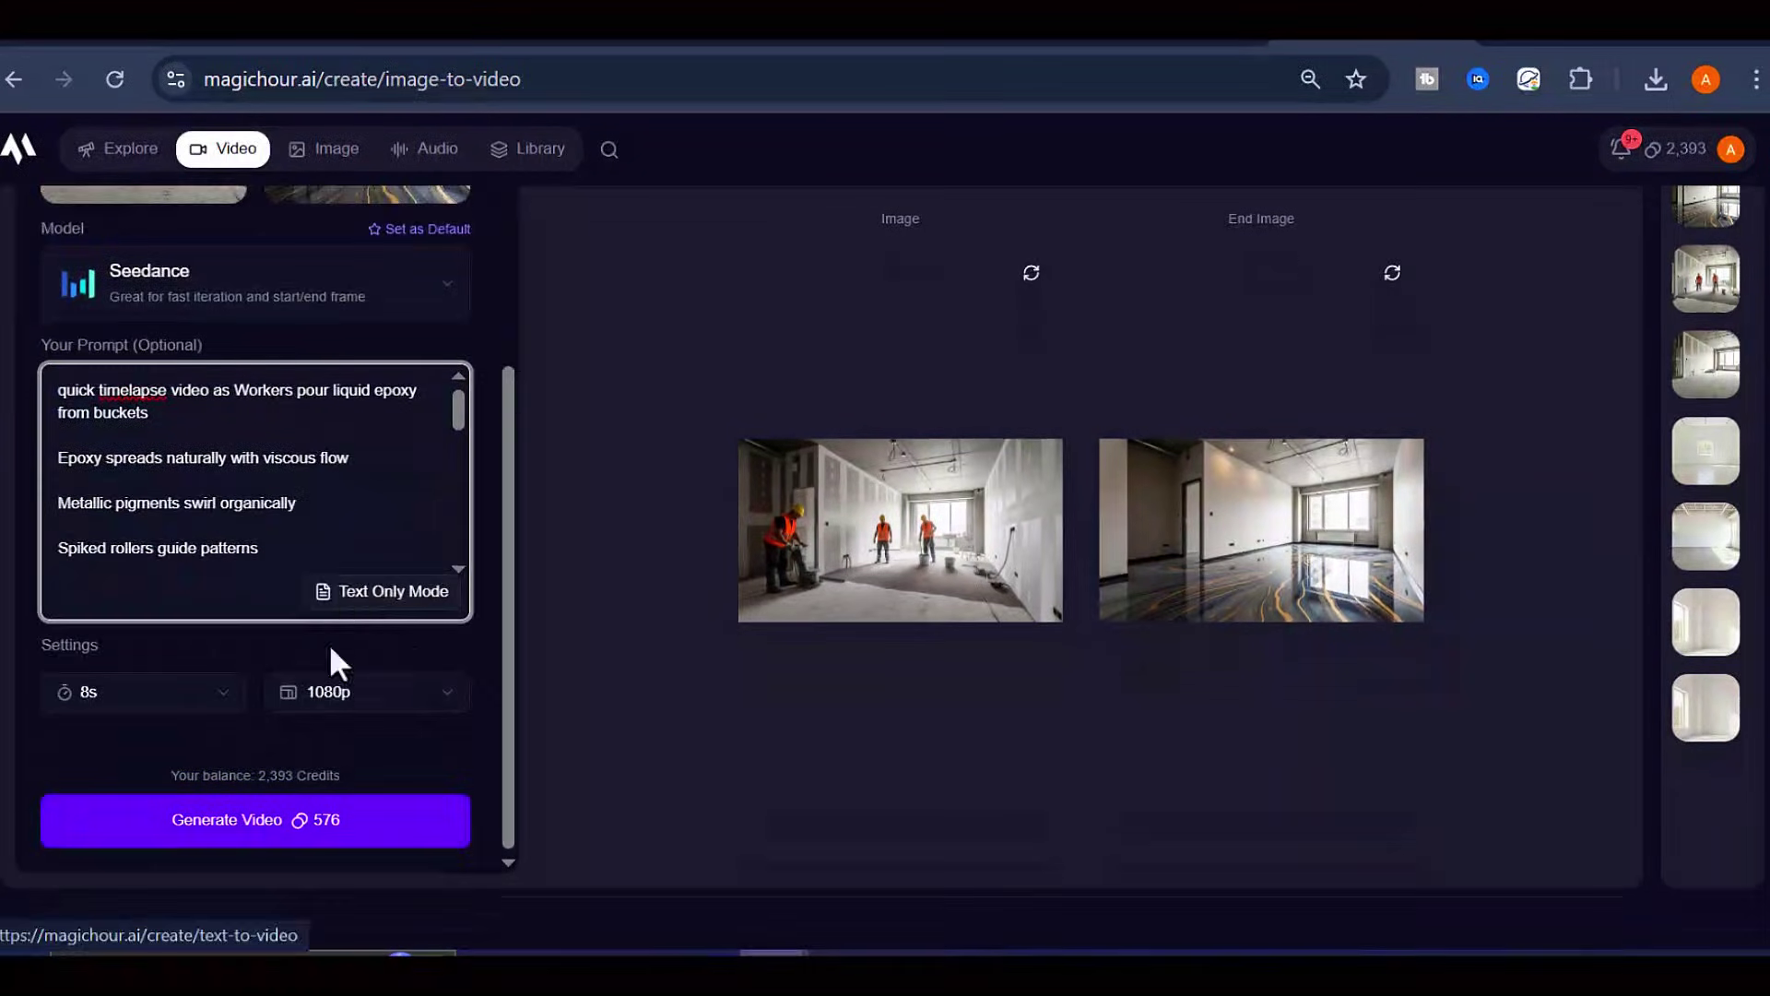
pyautogui.click(332, 835)
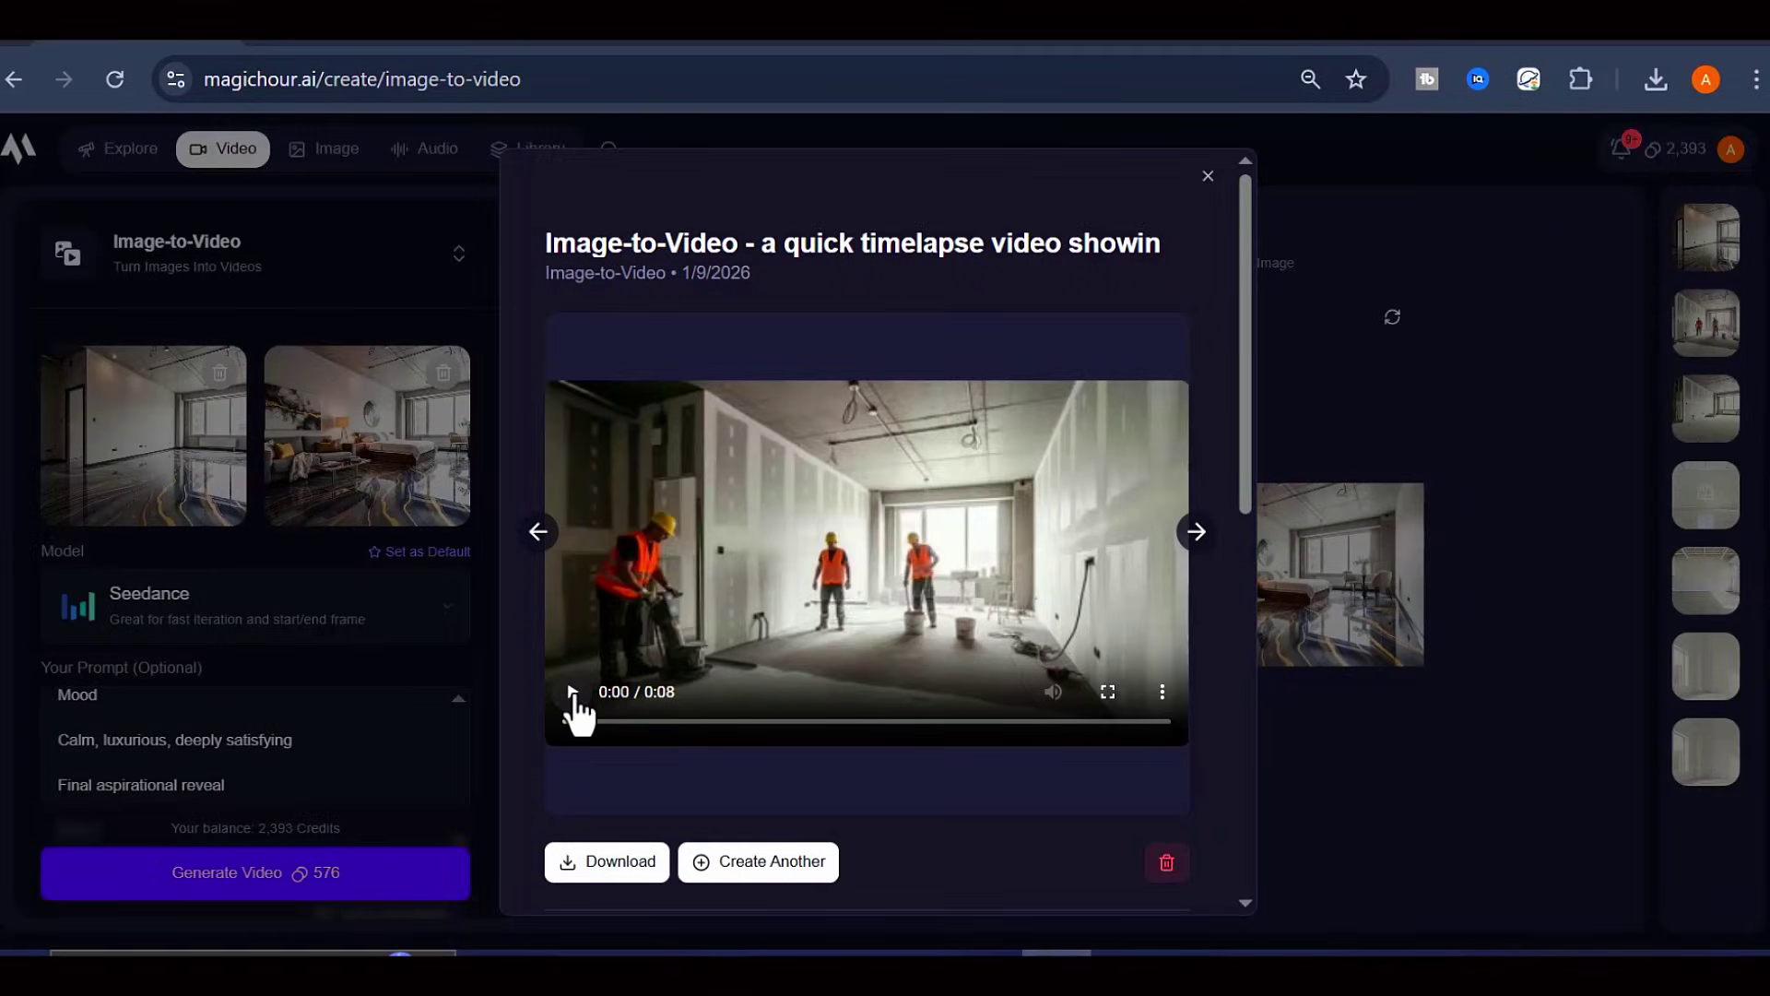
pyautogui.click(571, 694)
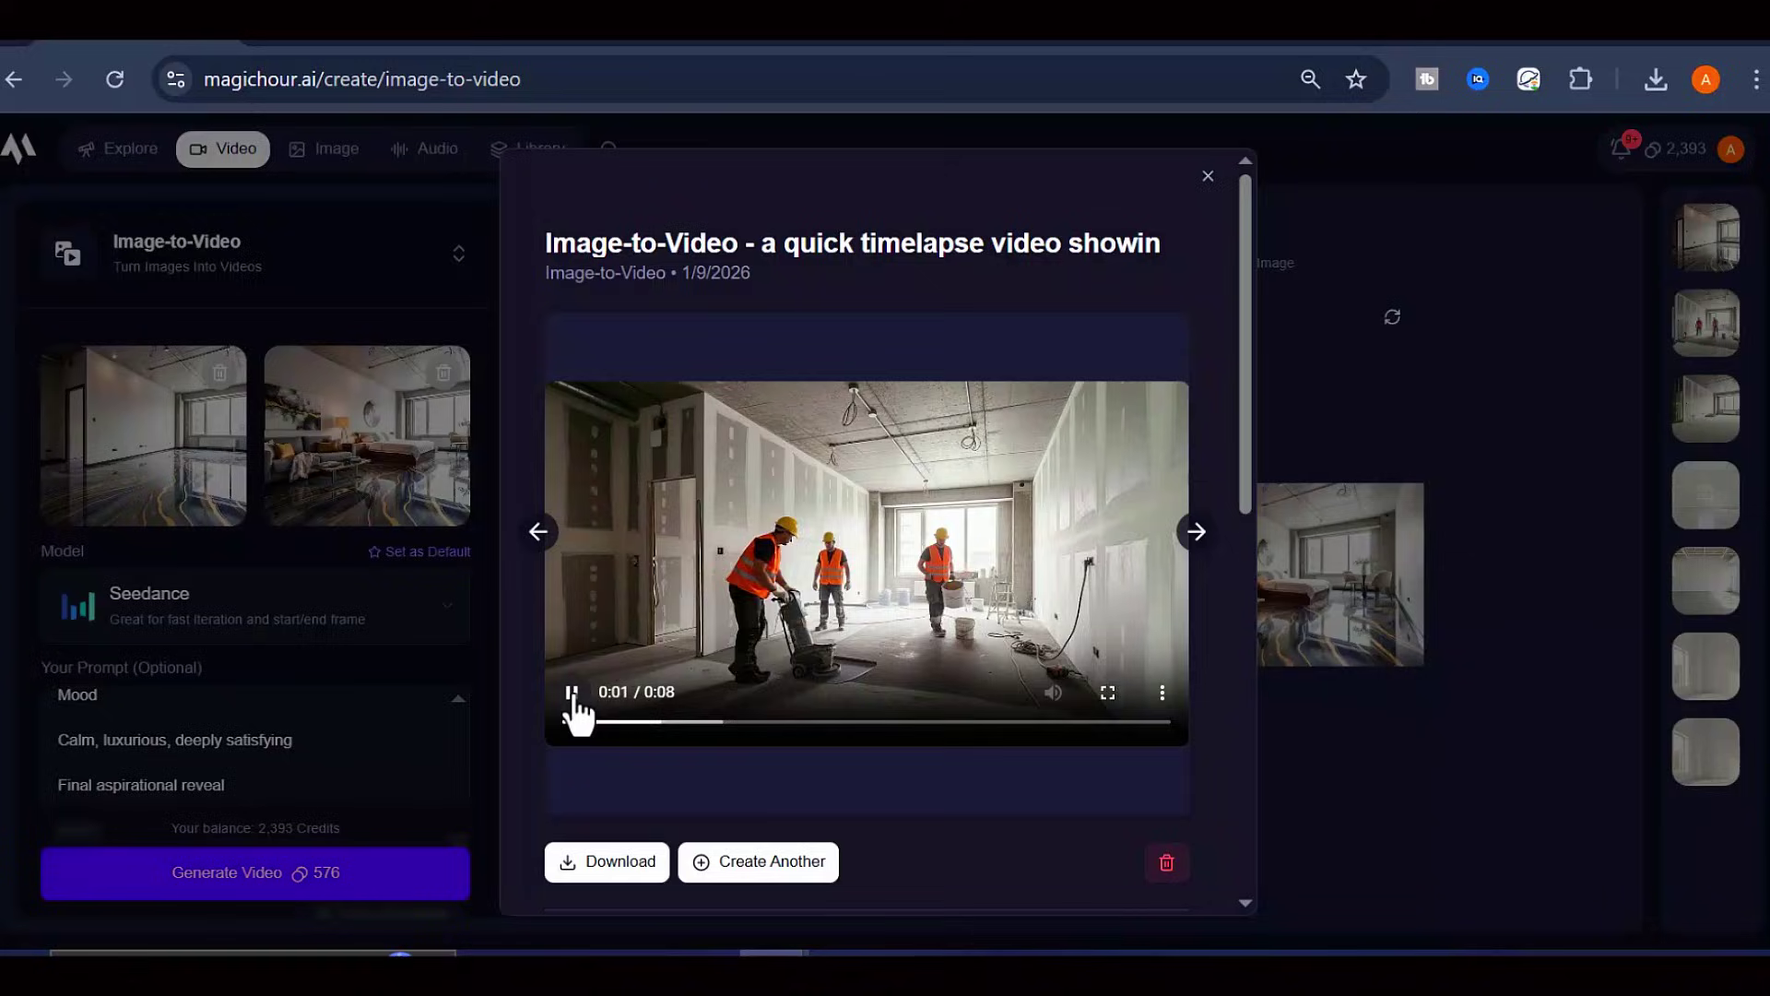
pyautogui.click(571, 694)
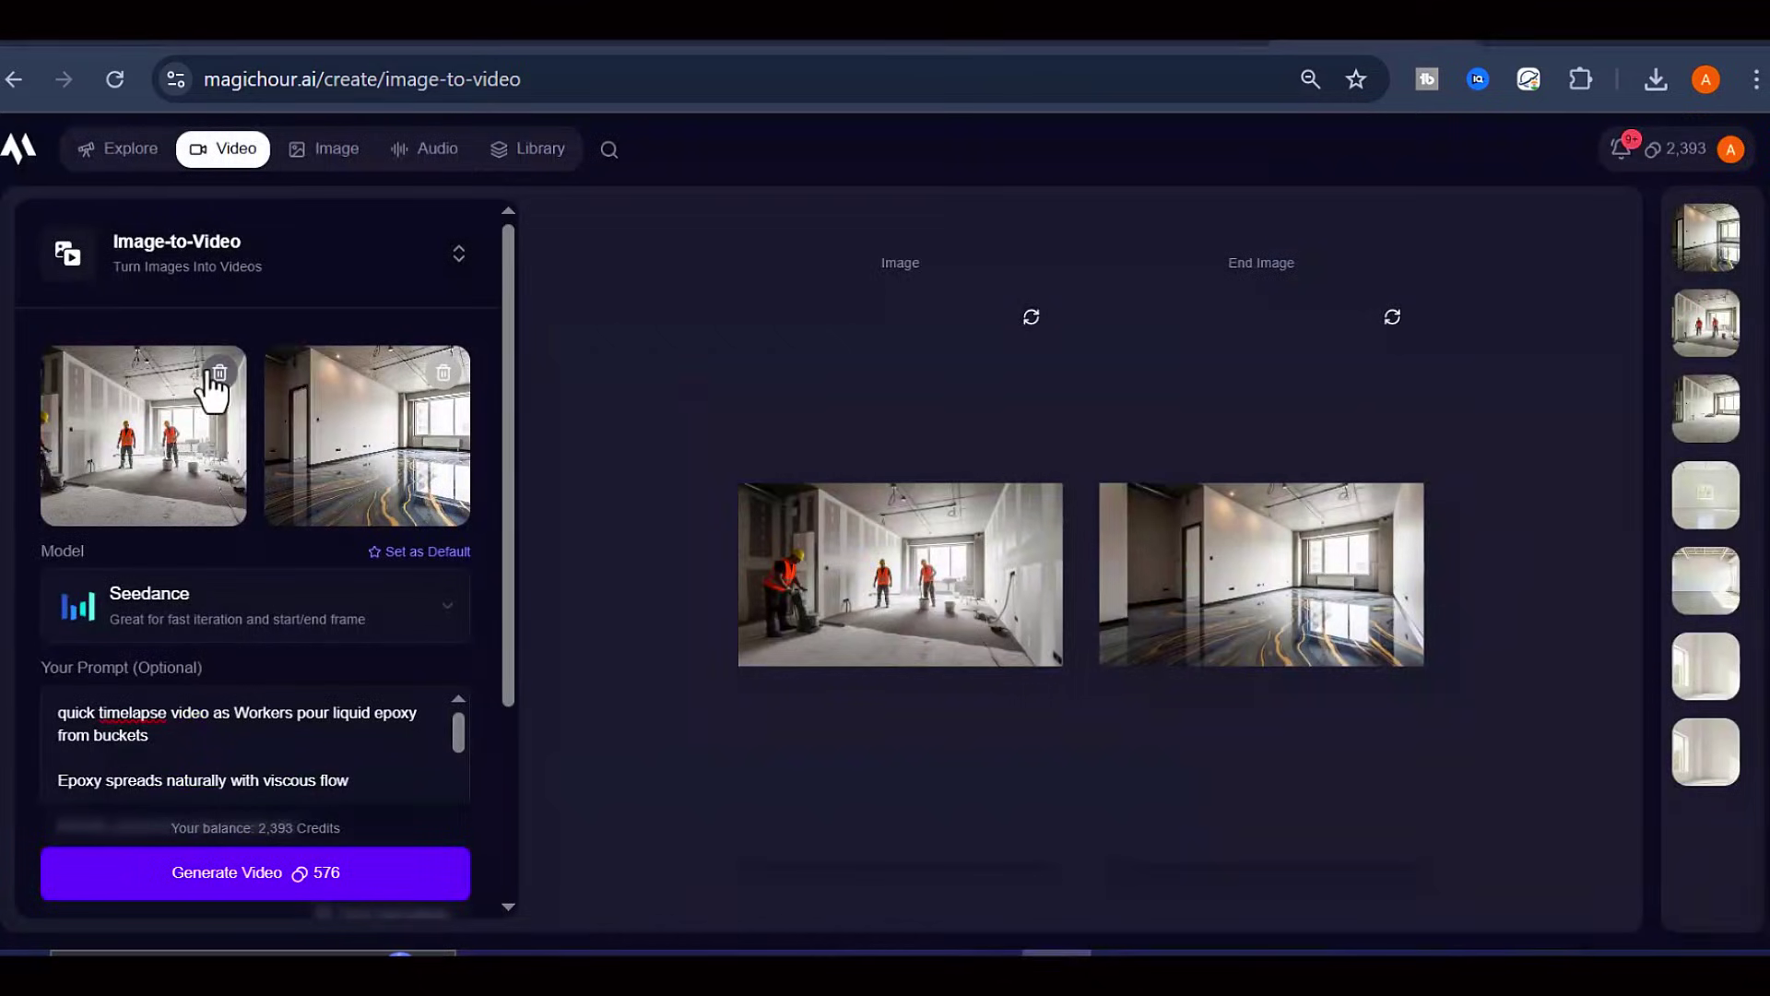
# - Clear the old frames and set the glossy epoxy room as start, furnished room as end
pyautogui.click(220, 373)
pyautogui.click(443, 373)
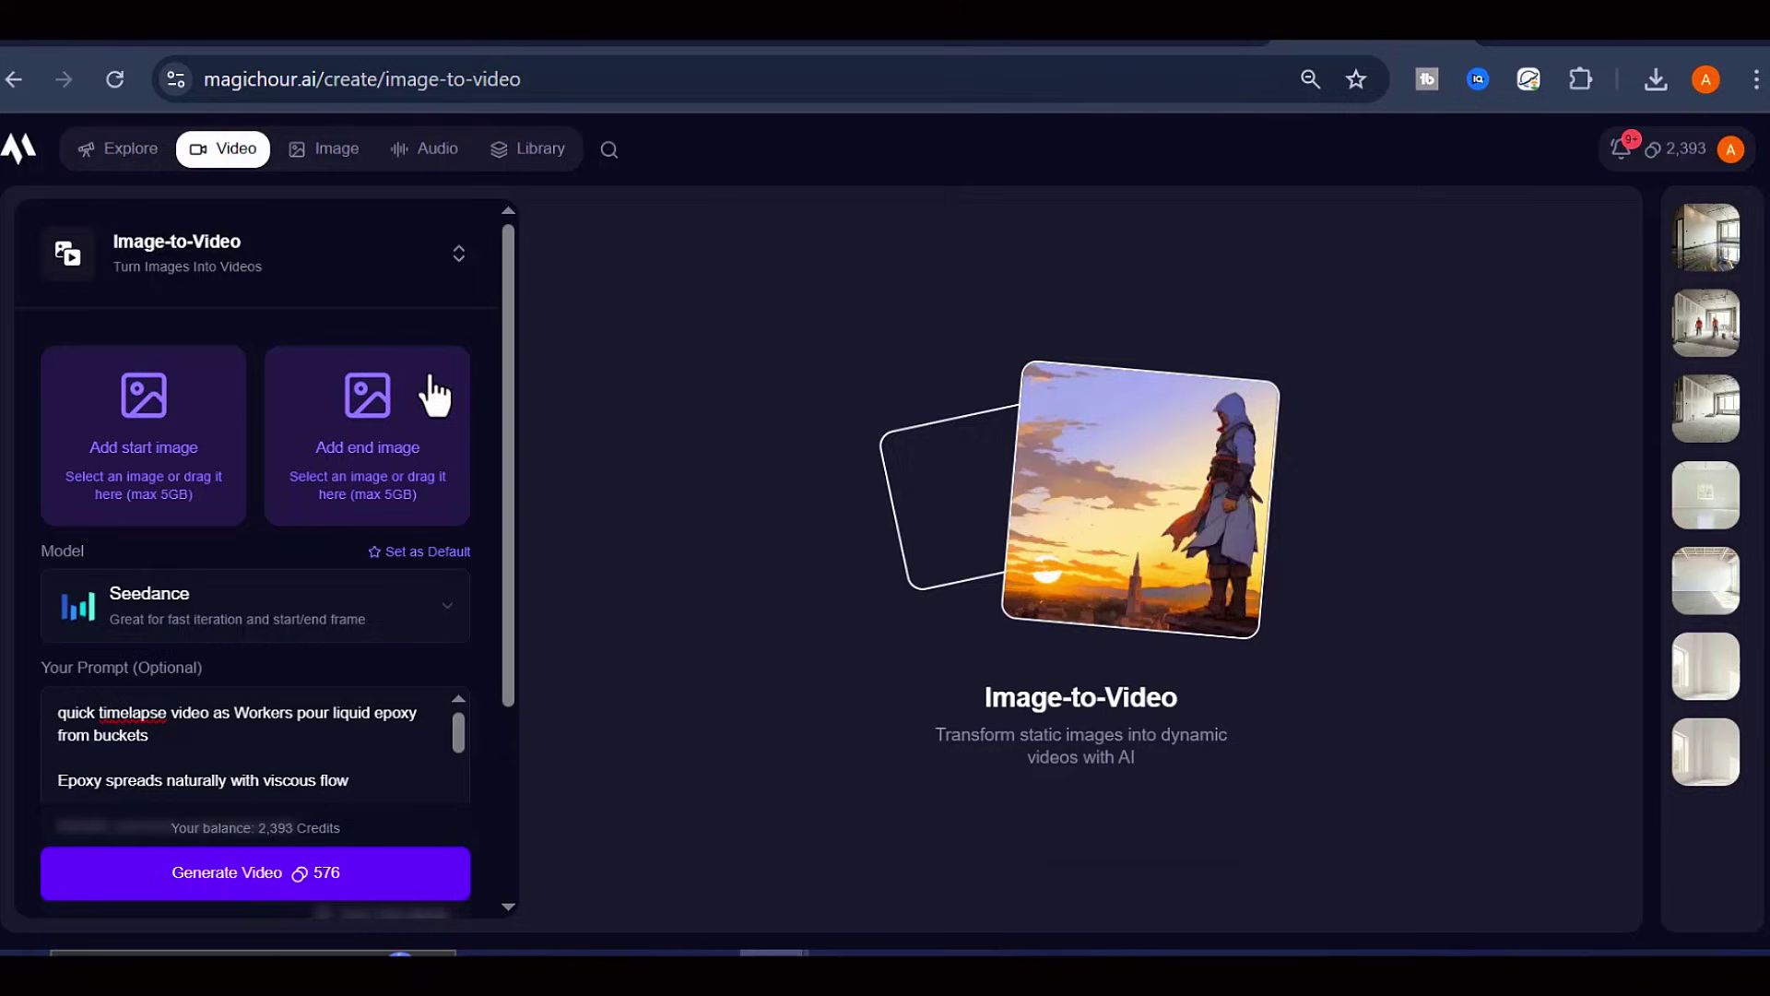
pyautogui.click(175, 470)
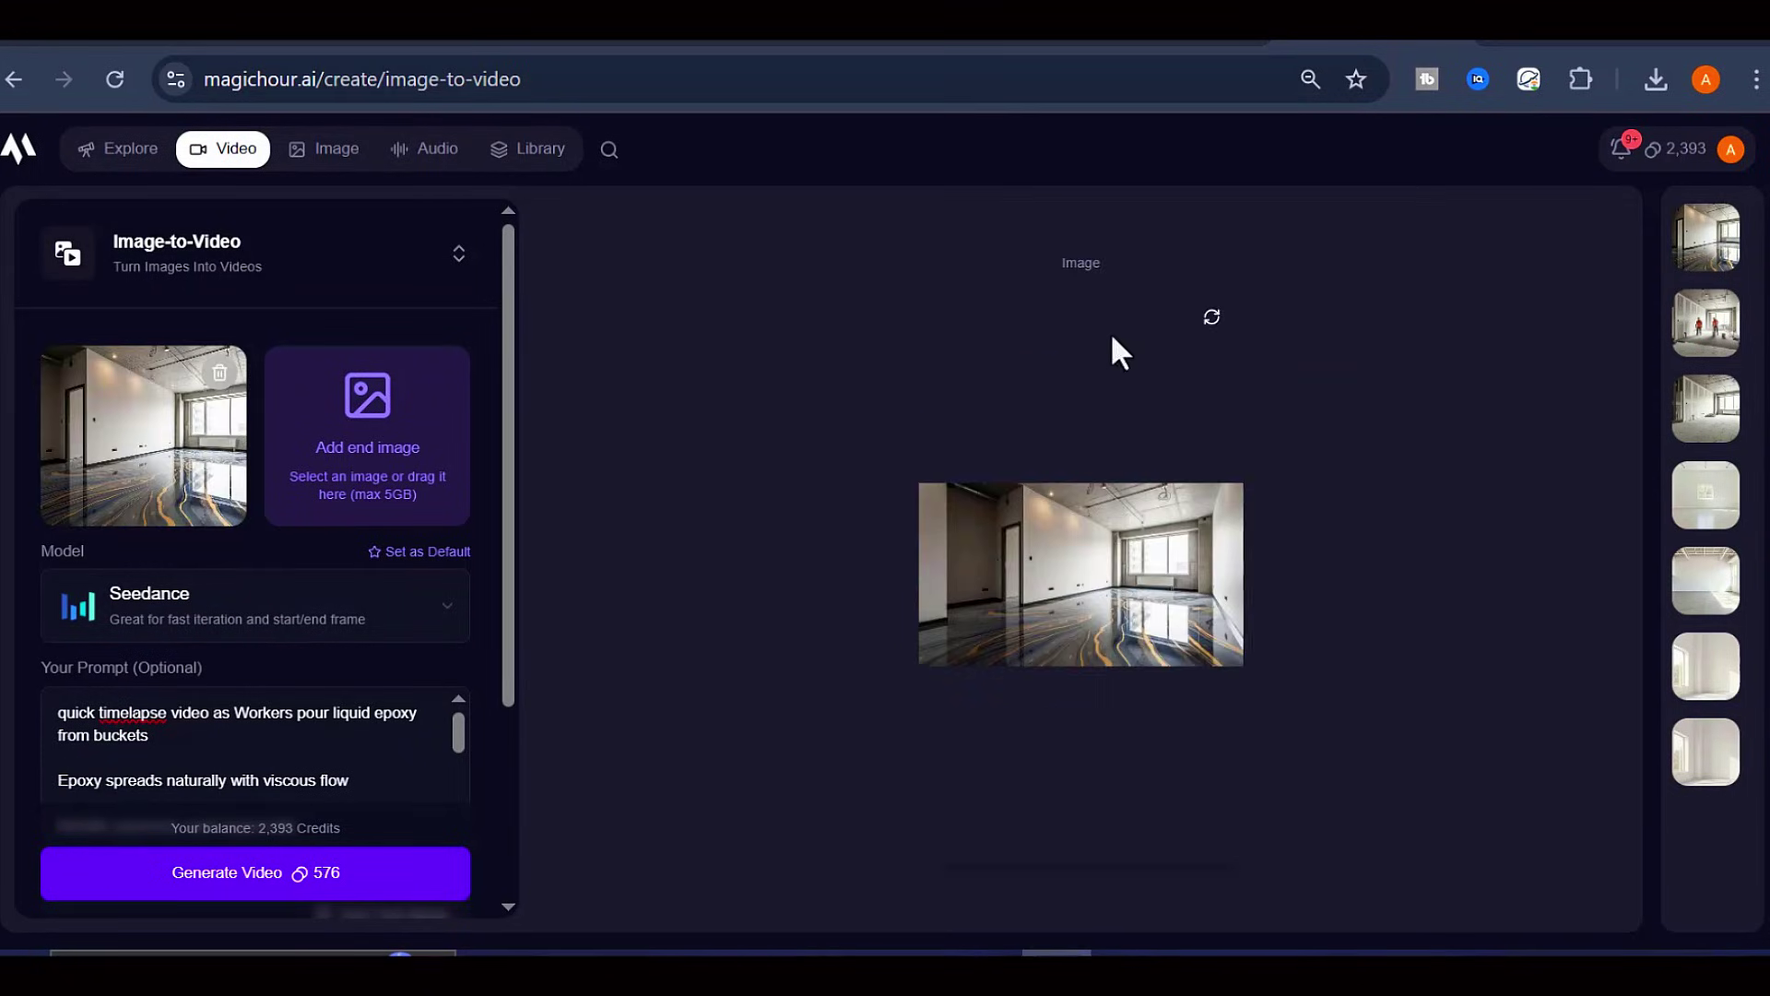
pyautogui.click(410, 466)
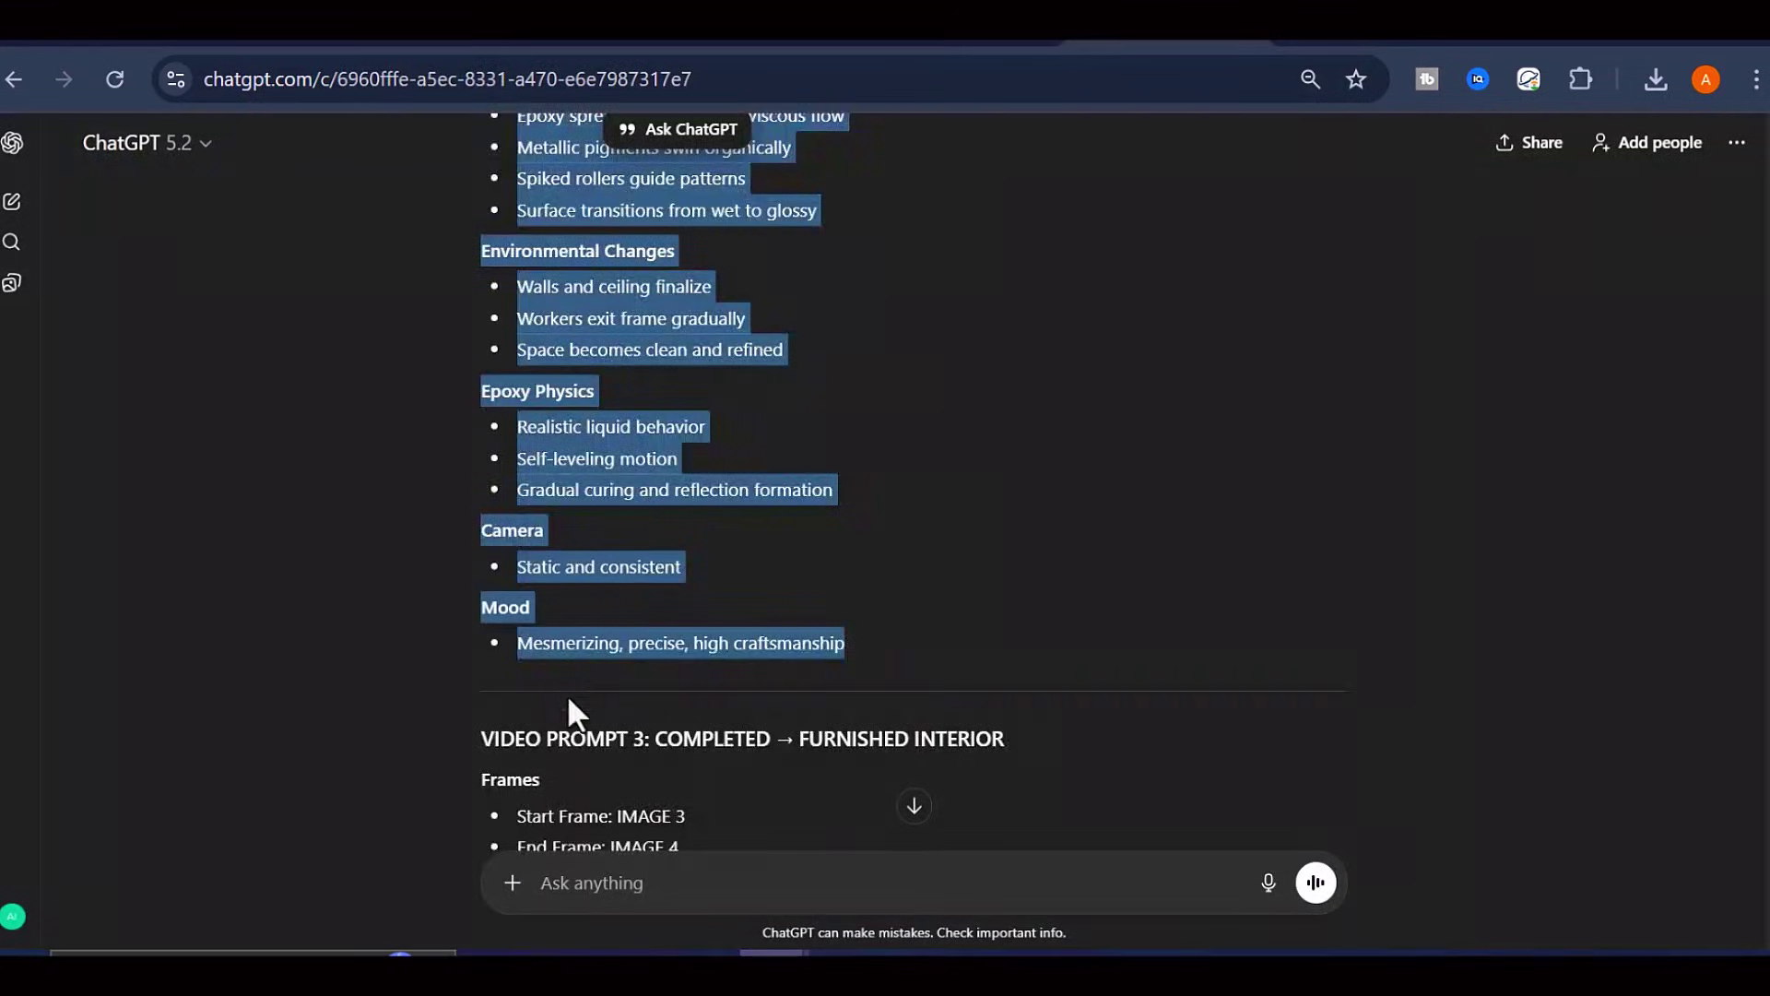
# - Paste the furnished-interior prompt over the old one, generate the clip, and preview it
pyautogui.moveTo(569, 711); pyautogui.dragTo(755, 507)
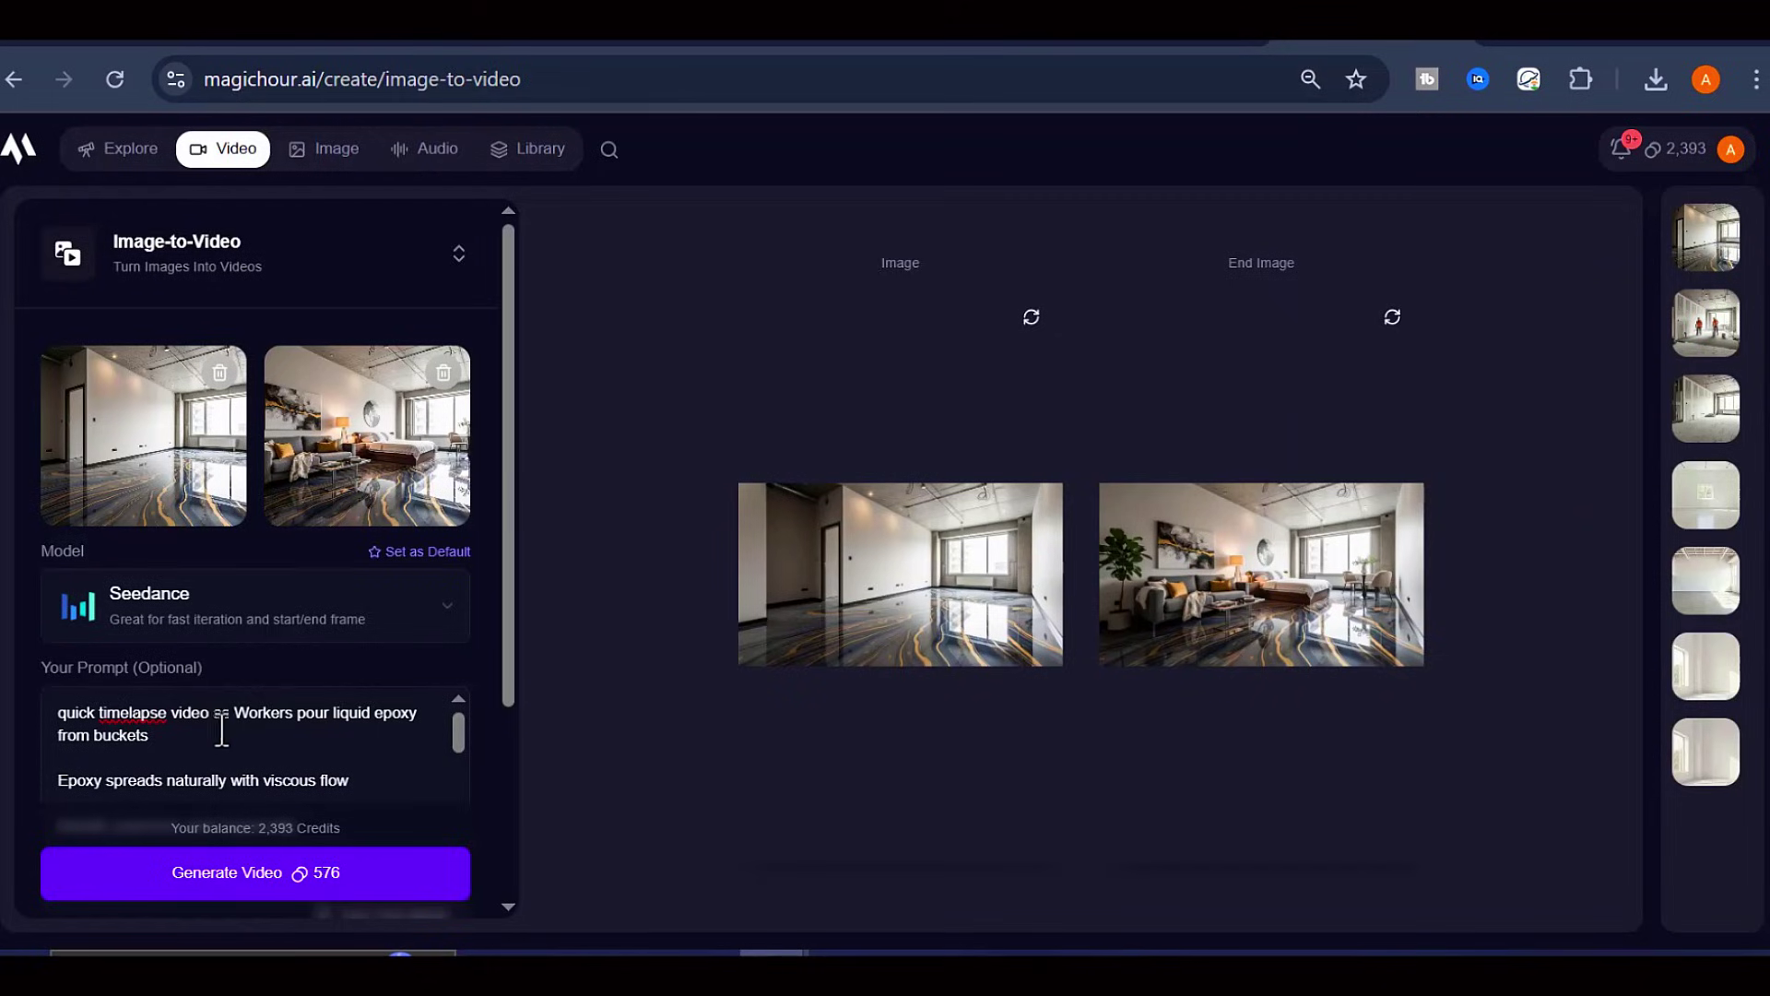
pyautogui.moveTo(221, 723); pyautogui.dragTo(291, 791)
pyautogui.hotkey('ctrl', 'v')
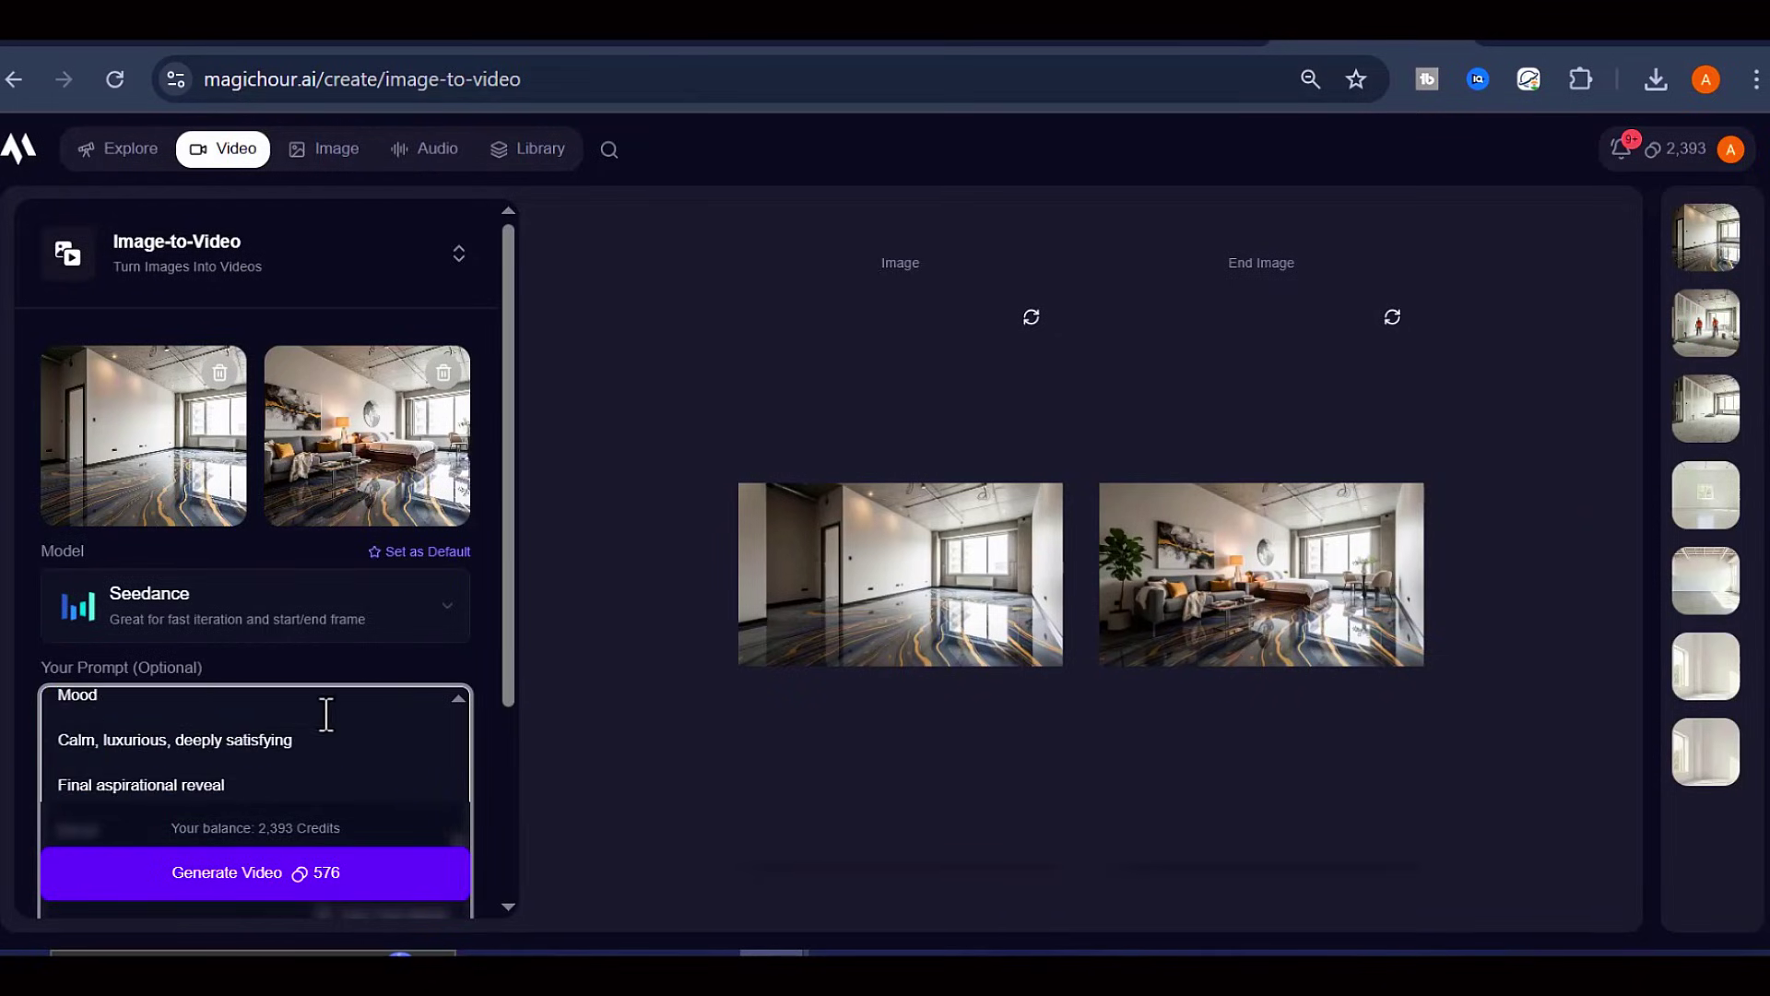
pyautogui.scroll(-2, 313, 812)
pyautogui.click(286, 884)
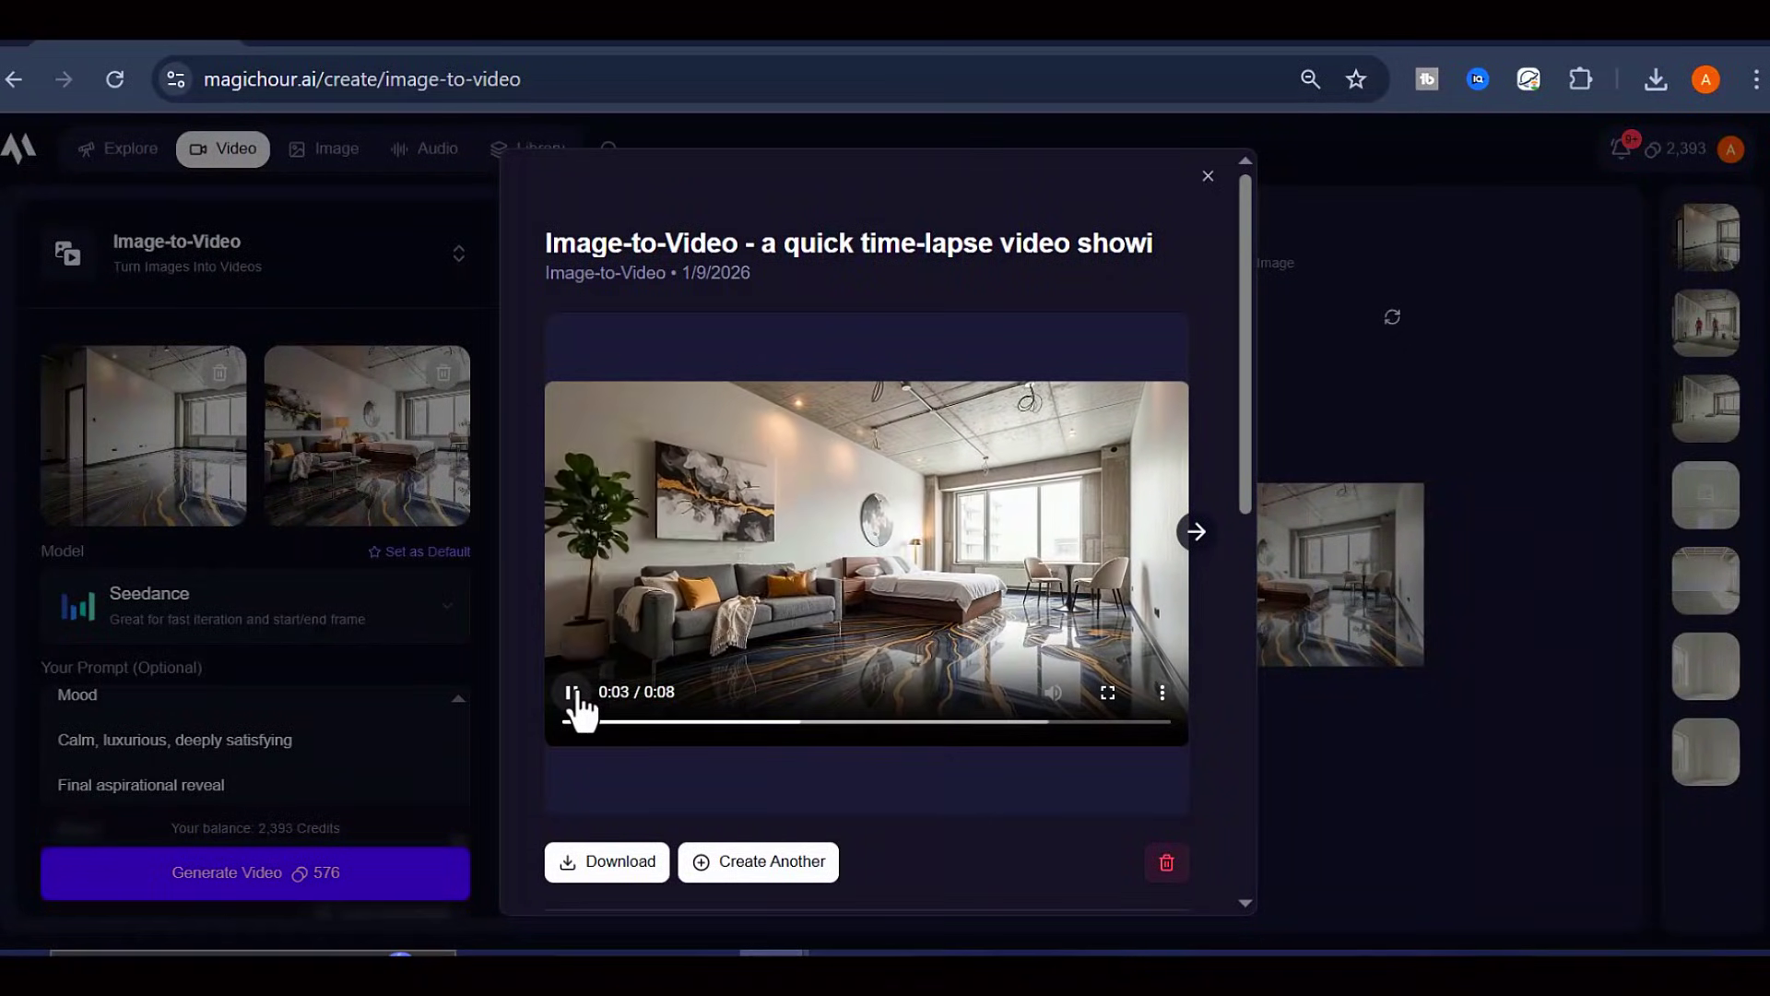
pyautogui.click(573, 694)
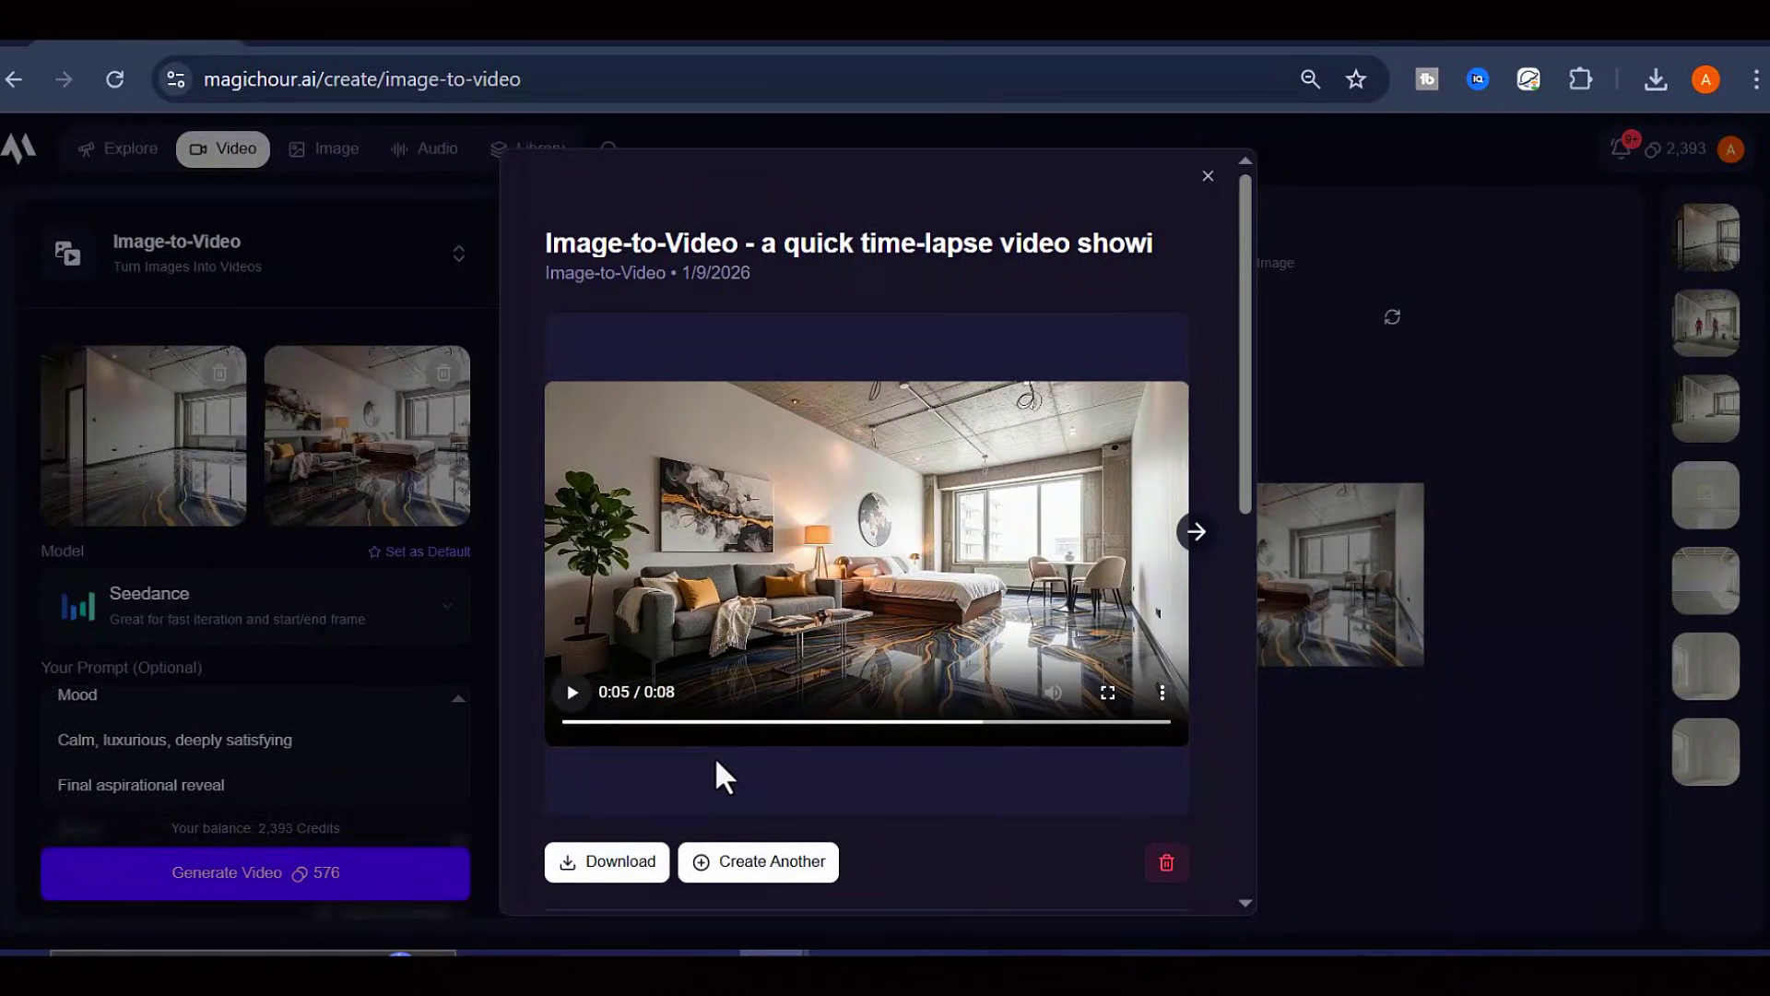
pyautogui.click(1202, 184)
pyautogui.scroll(-1, 738, 516)
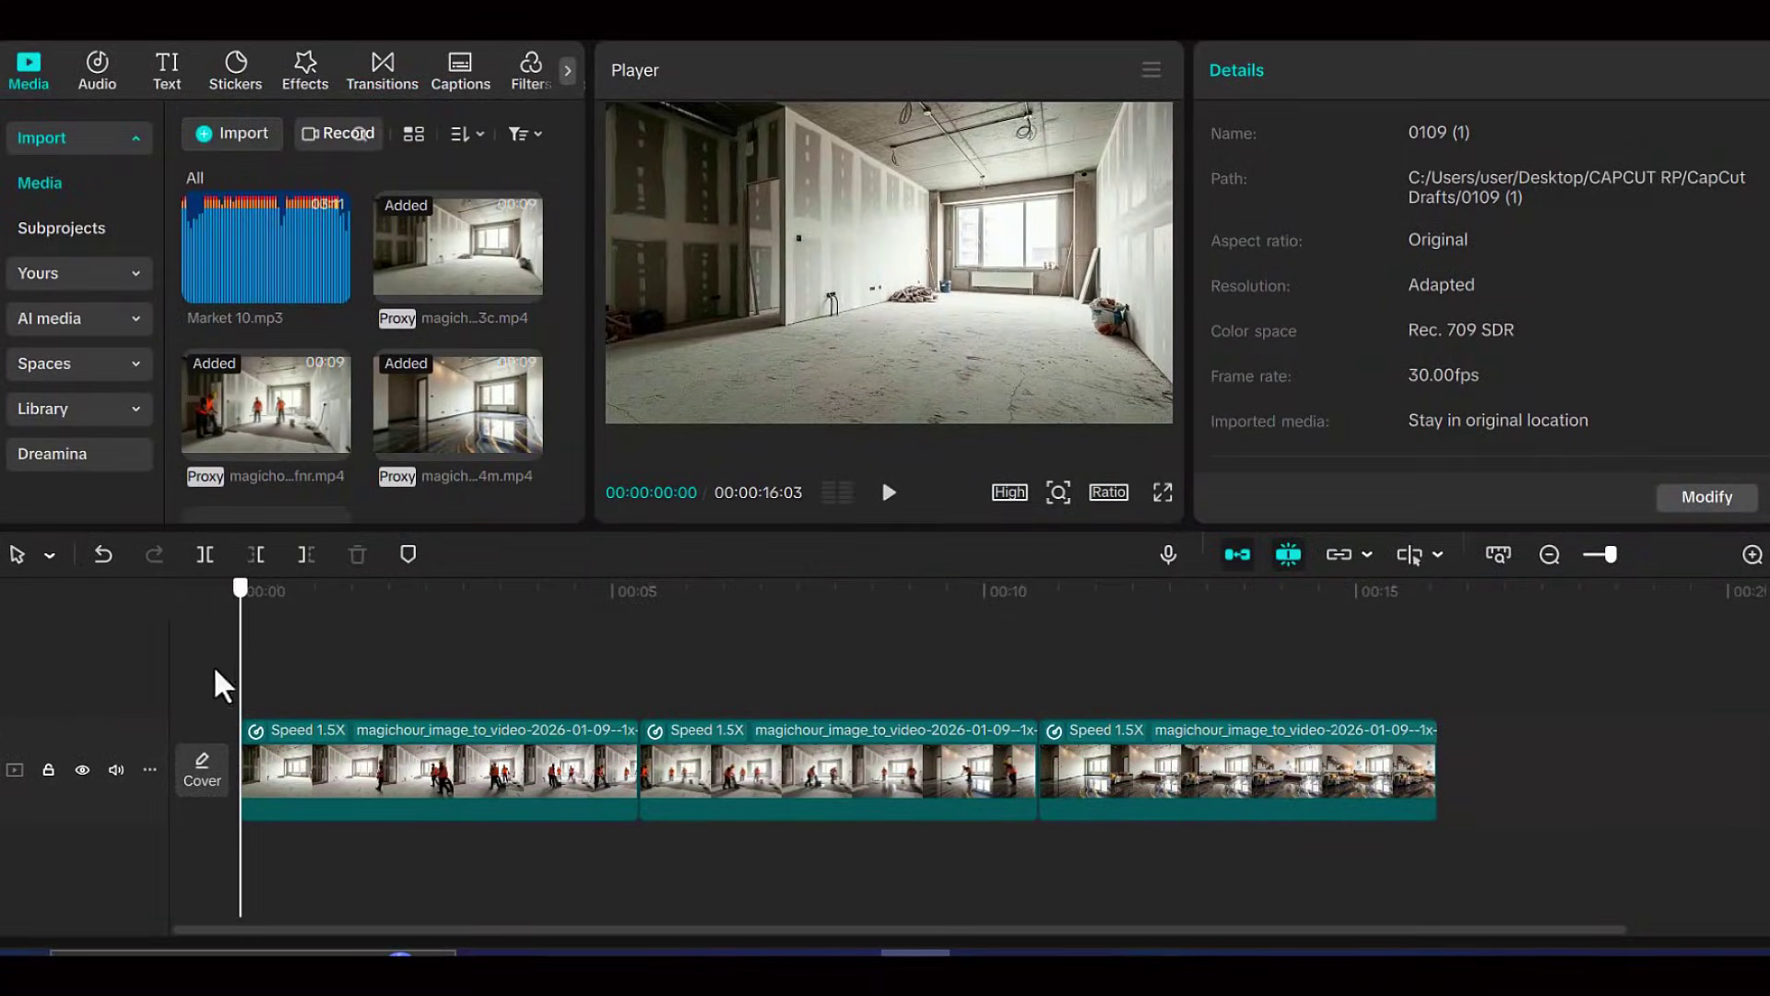
# - Drop Market 10.mp3 onto the timeline beneath the three joined clips, starting at 00:00
pyautogui.scroll(-1, 1456, 462)
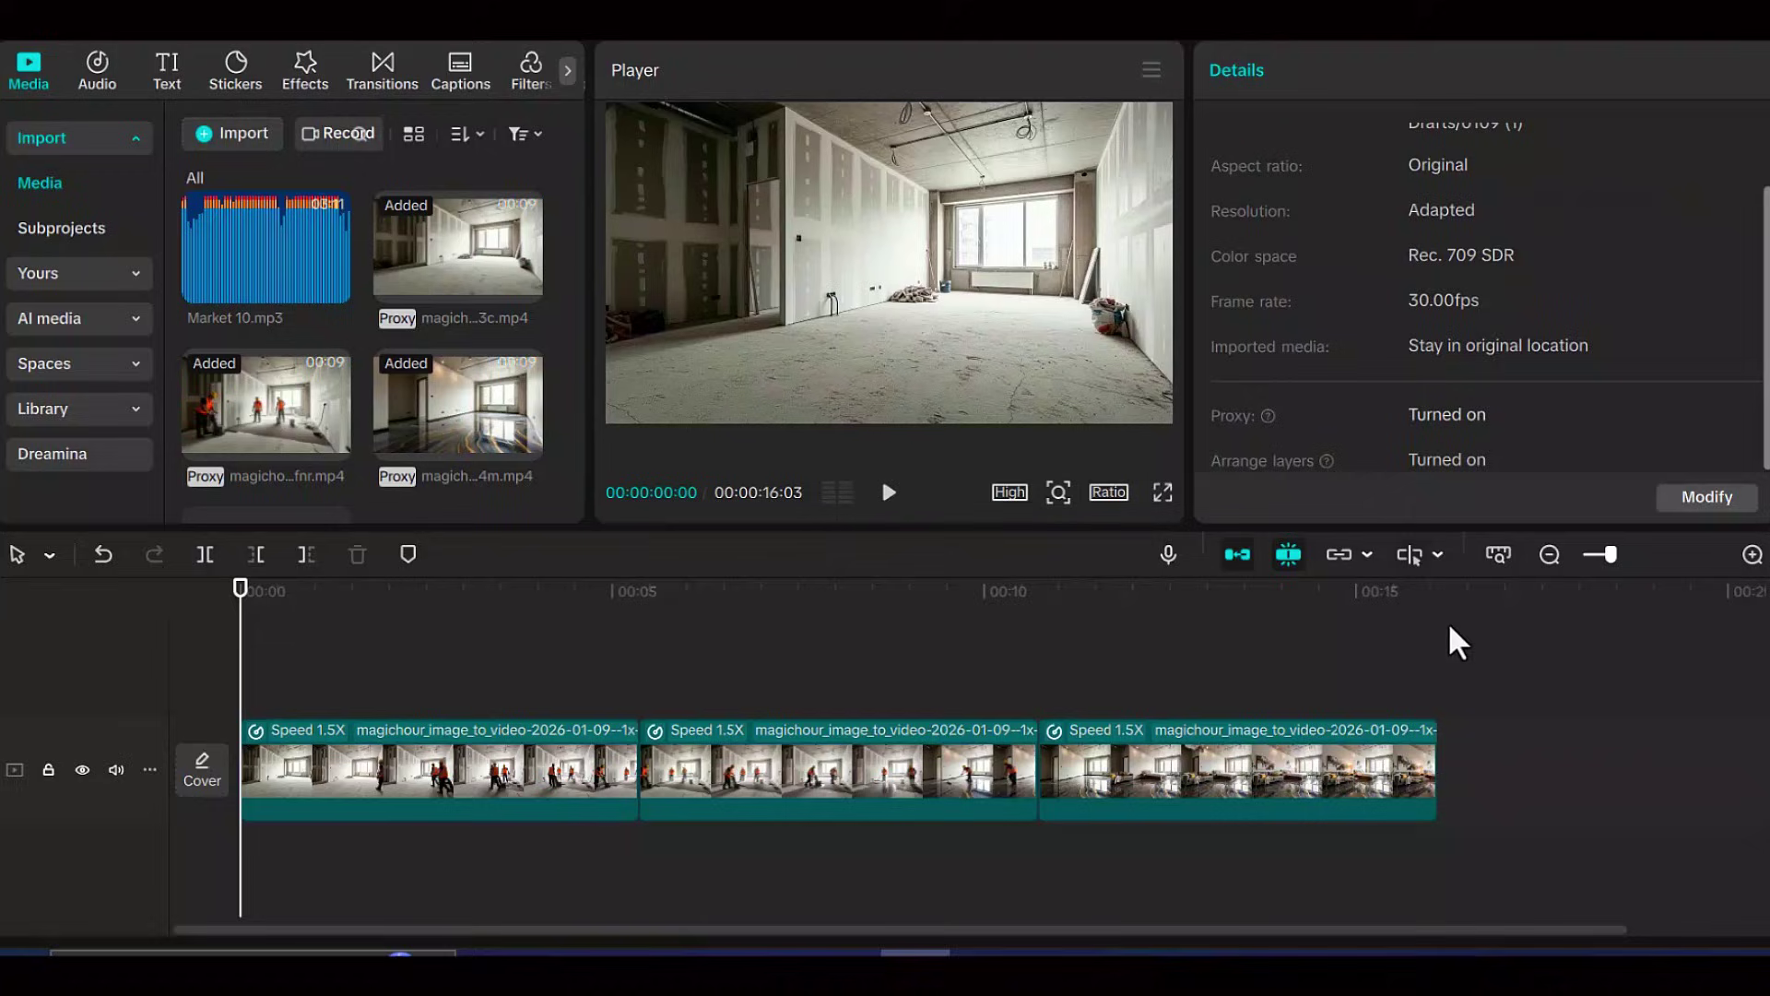
pyautogui.scroll(1, 483, 304)
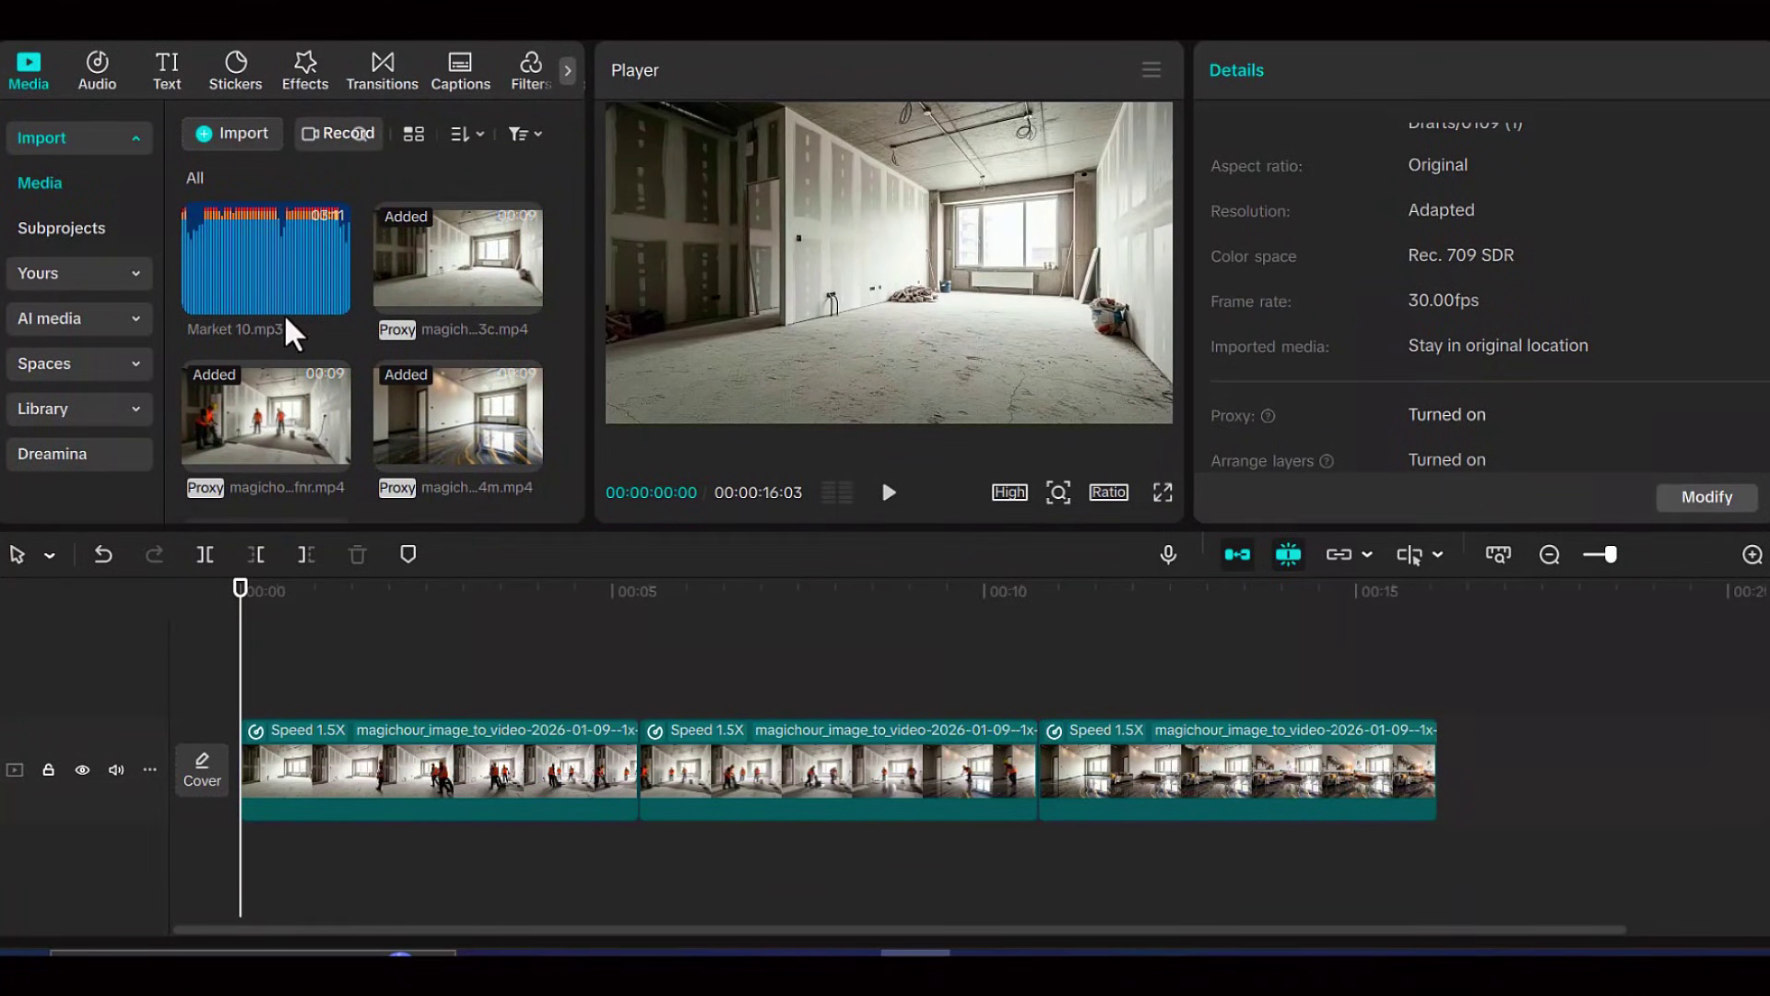
pyautogui.click(474, 134)
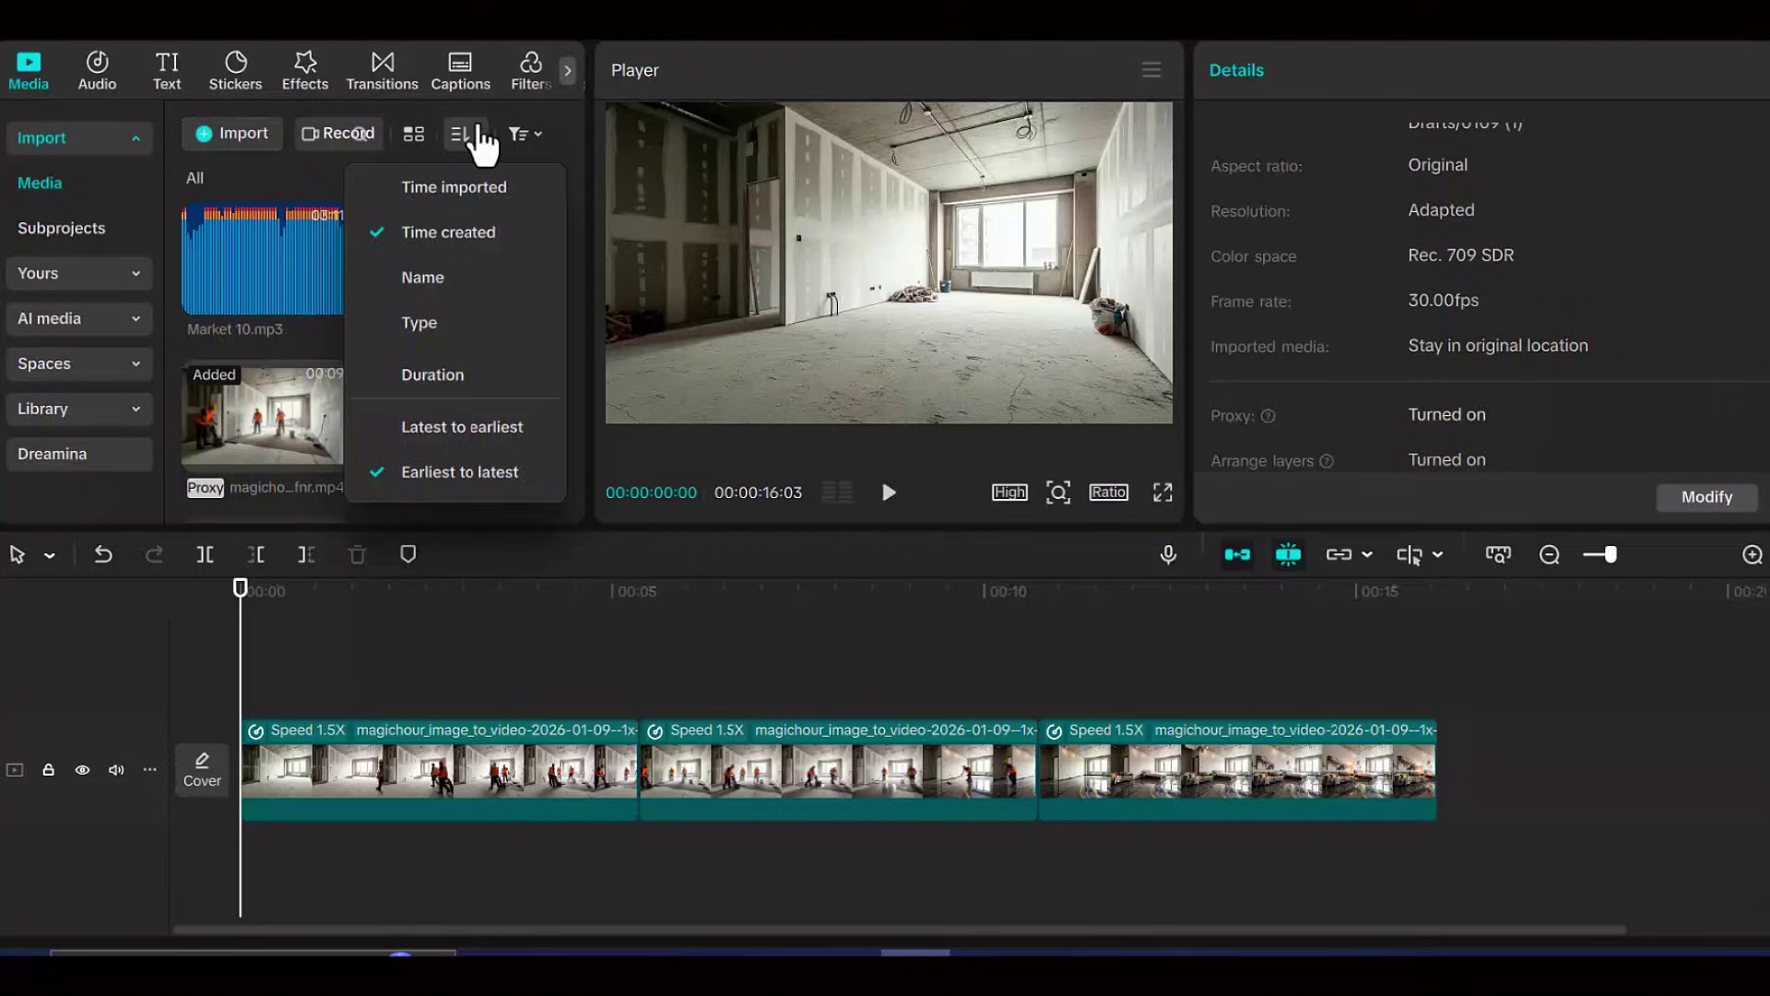
pyautogui.click(474, 143)
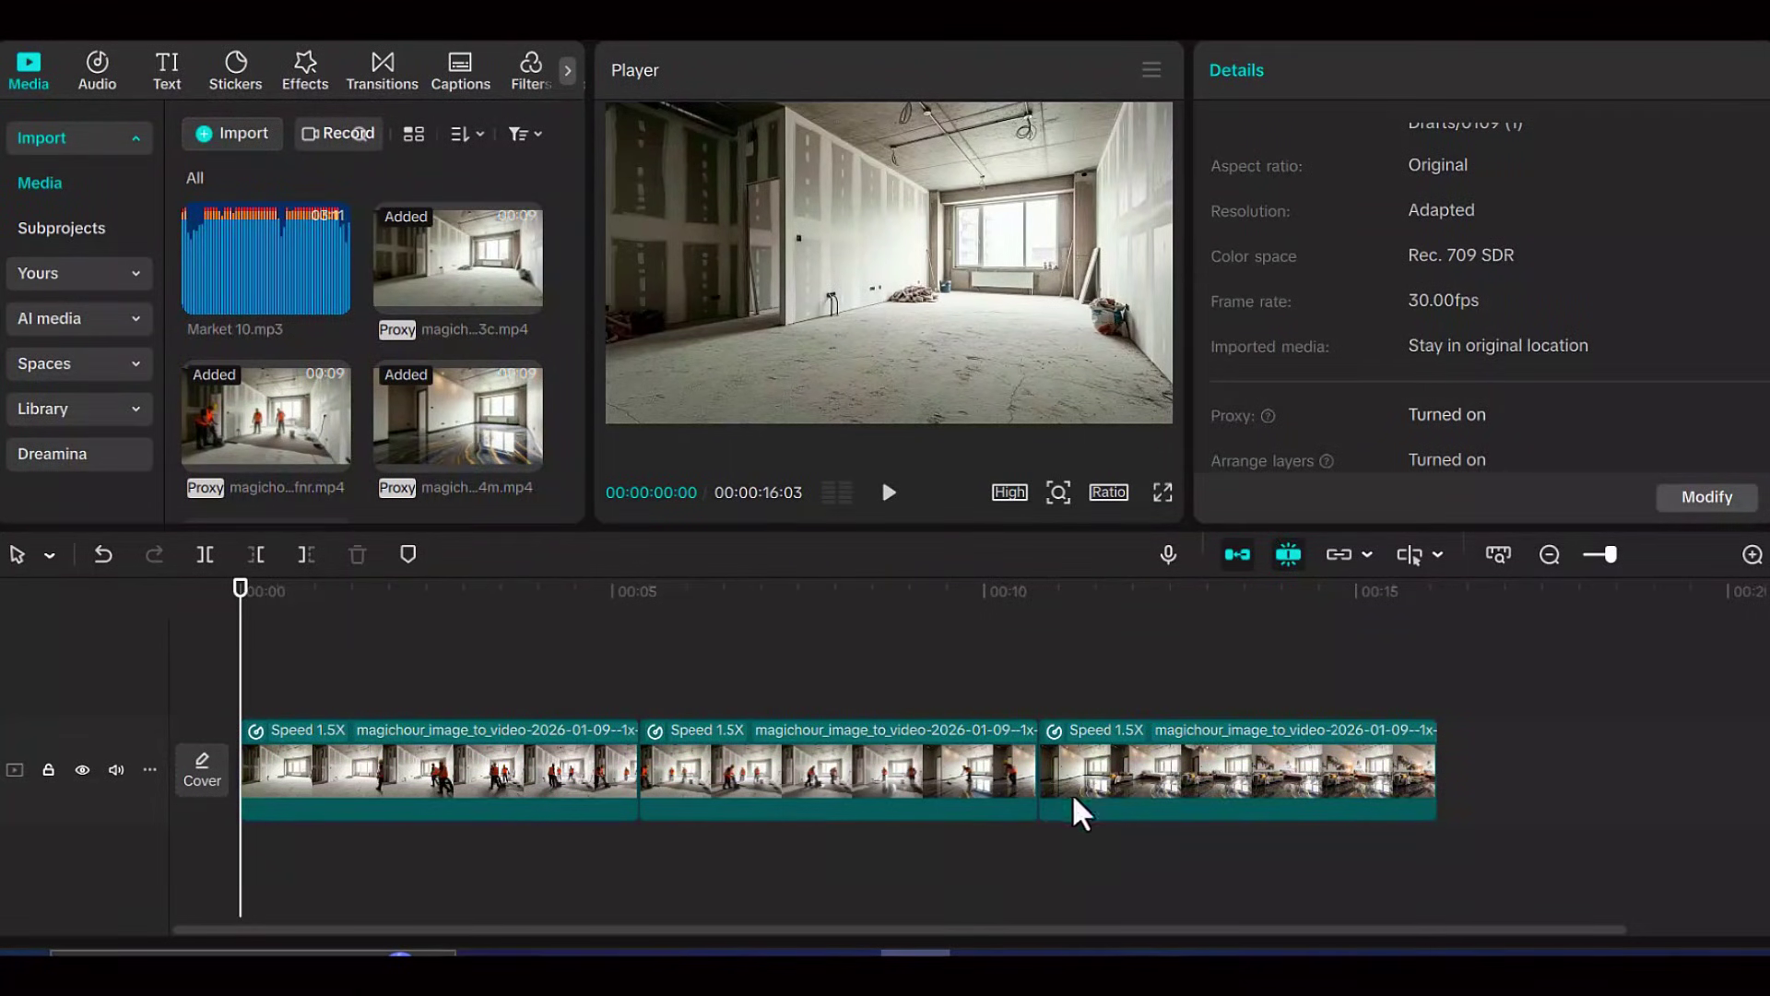
pyautogui.moveTo(239, 636); pyautogui.dragTo(240, 822)
pyautogui.moveTo(284, 666); pyautogui.dragTo(305, 886)
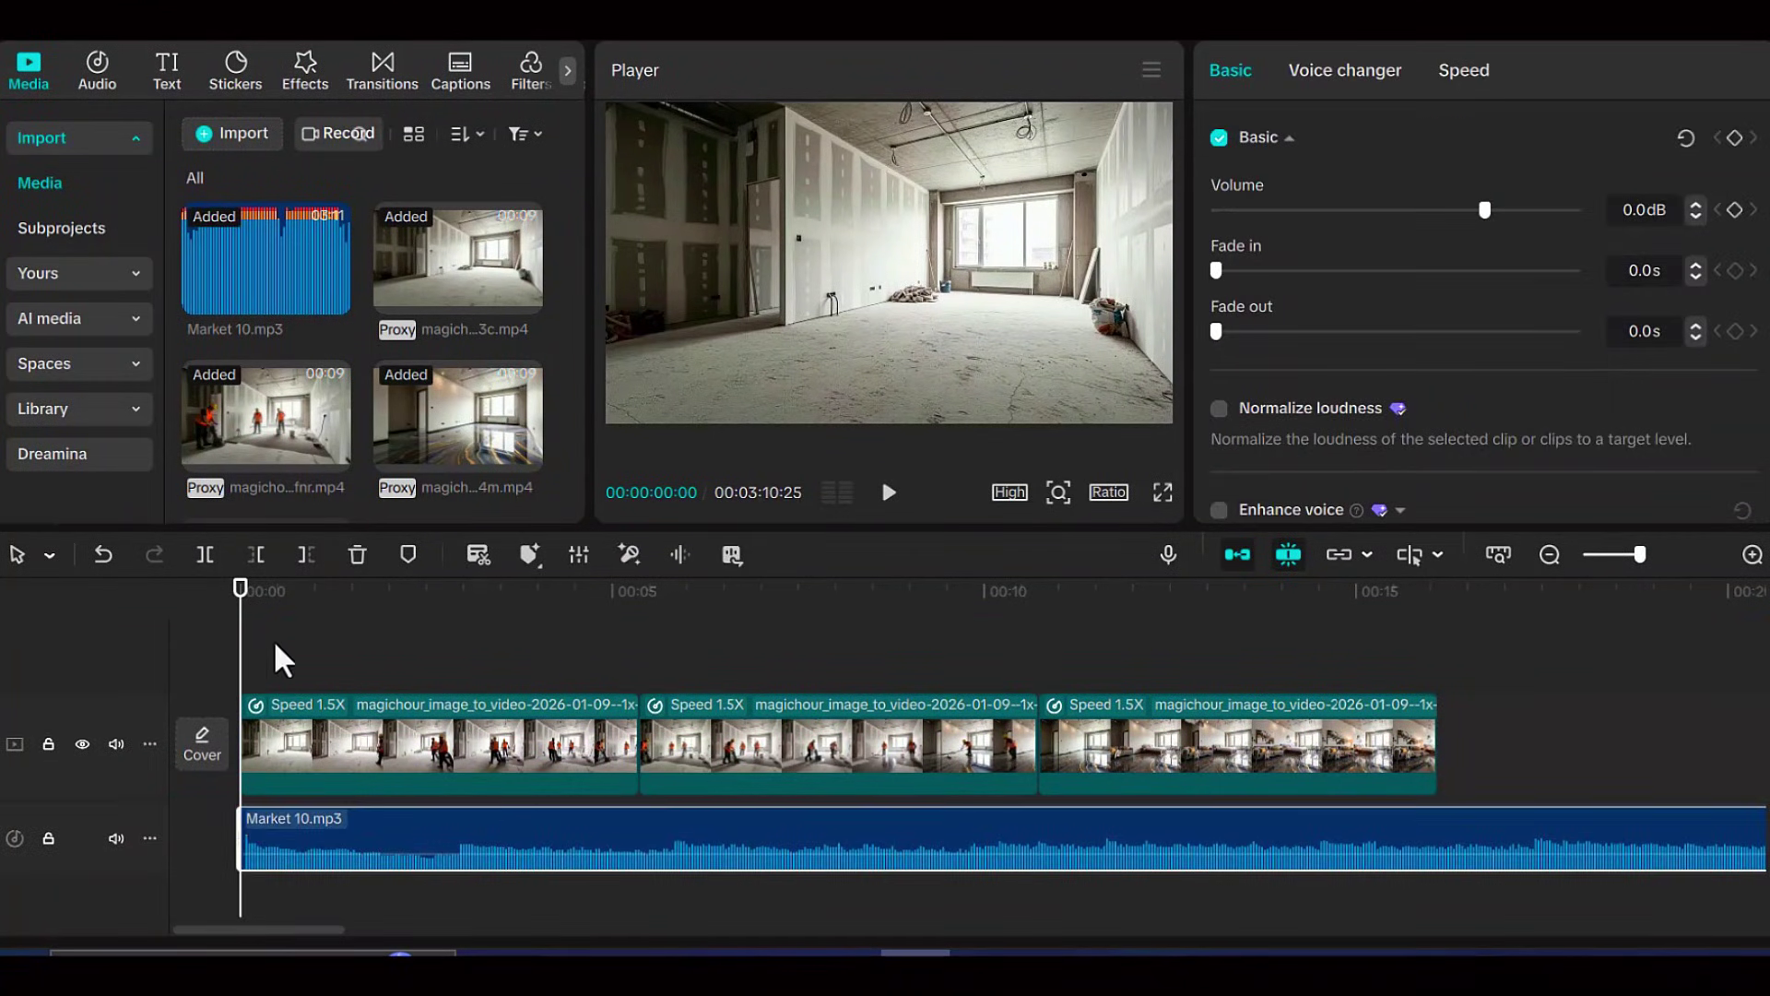
# - Cut the Market 10.mp3 track at the video's 00:16:03 end and lower it to -10.3dB
pyautogui.click(576, 839)
pyautogui.moveTo(1269, 835); pyautogui.dragTo(1438, 837)
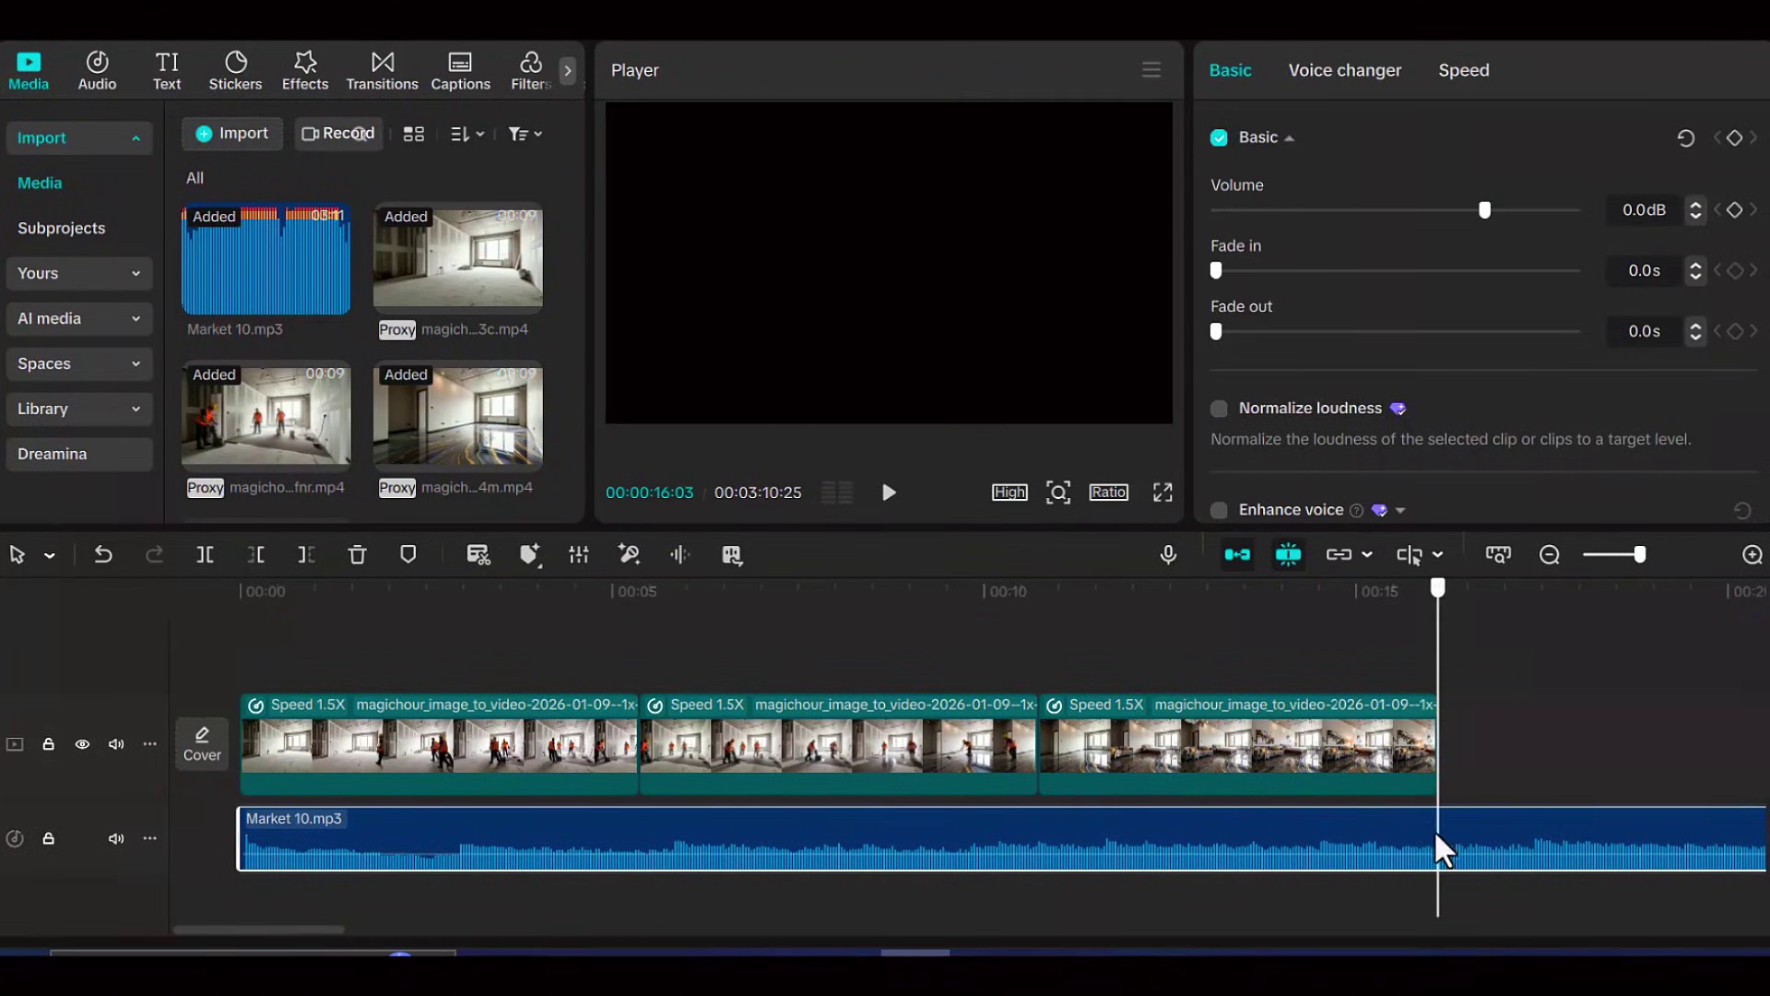
pyautogui.click(307, 554)
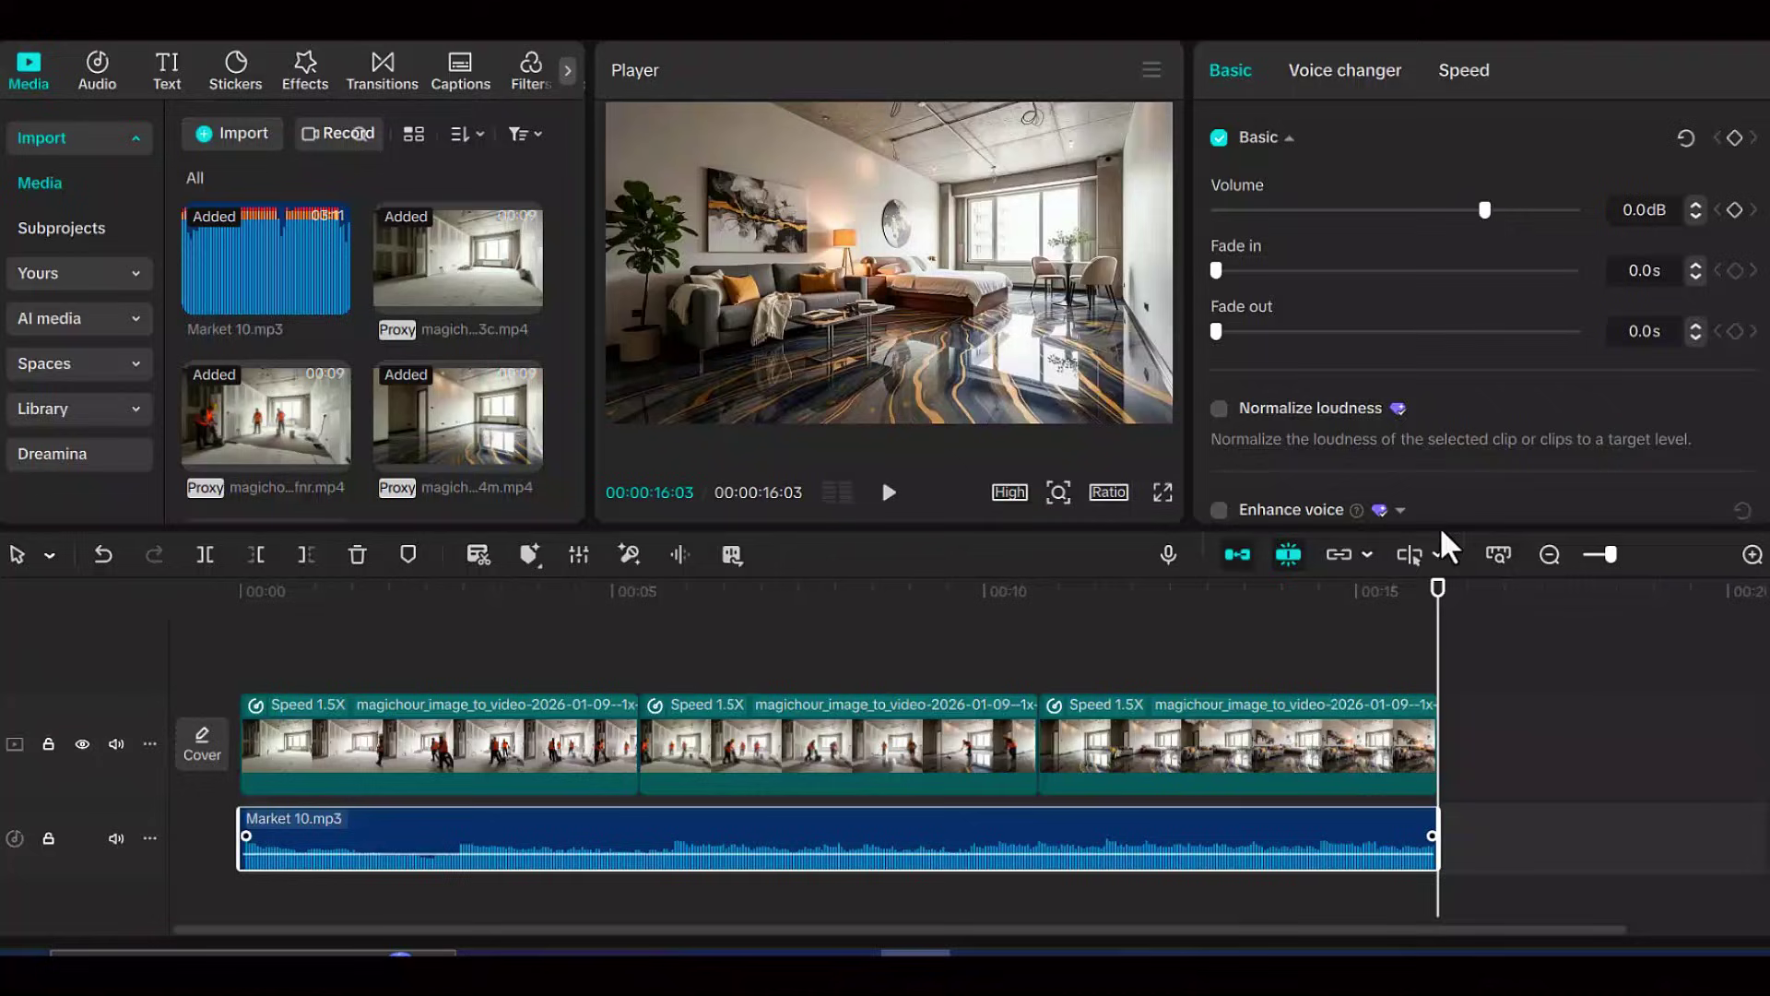
pyautogui.moveTo(1476, 216); pyautogui.dragTo(1434, 219)
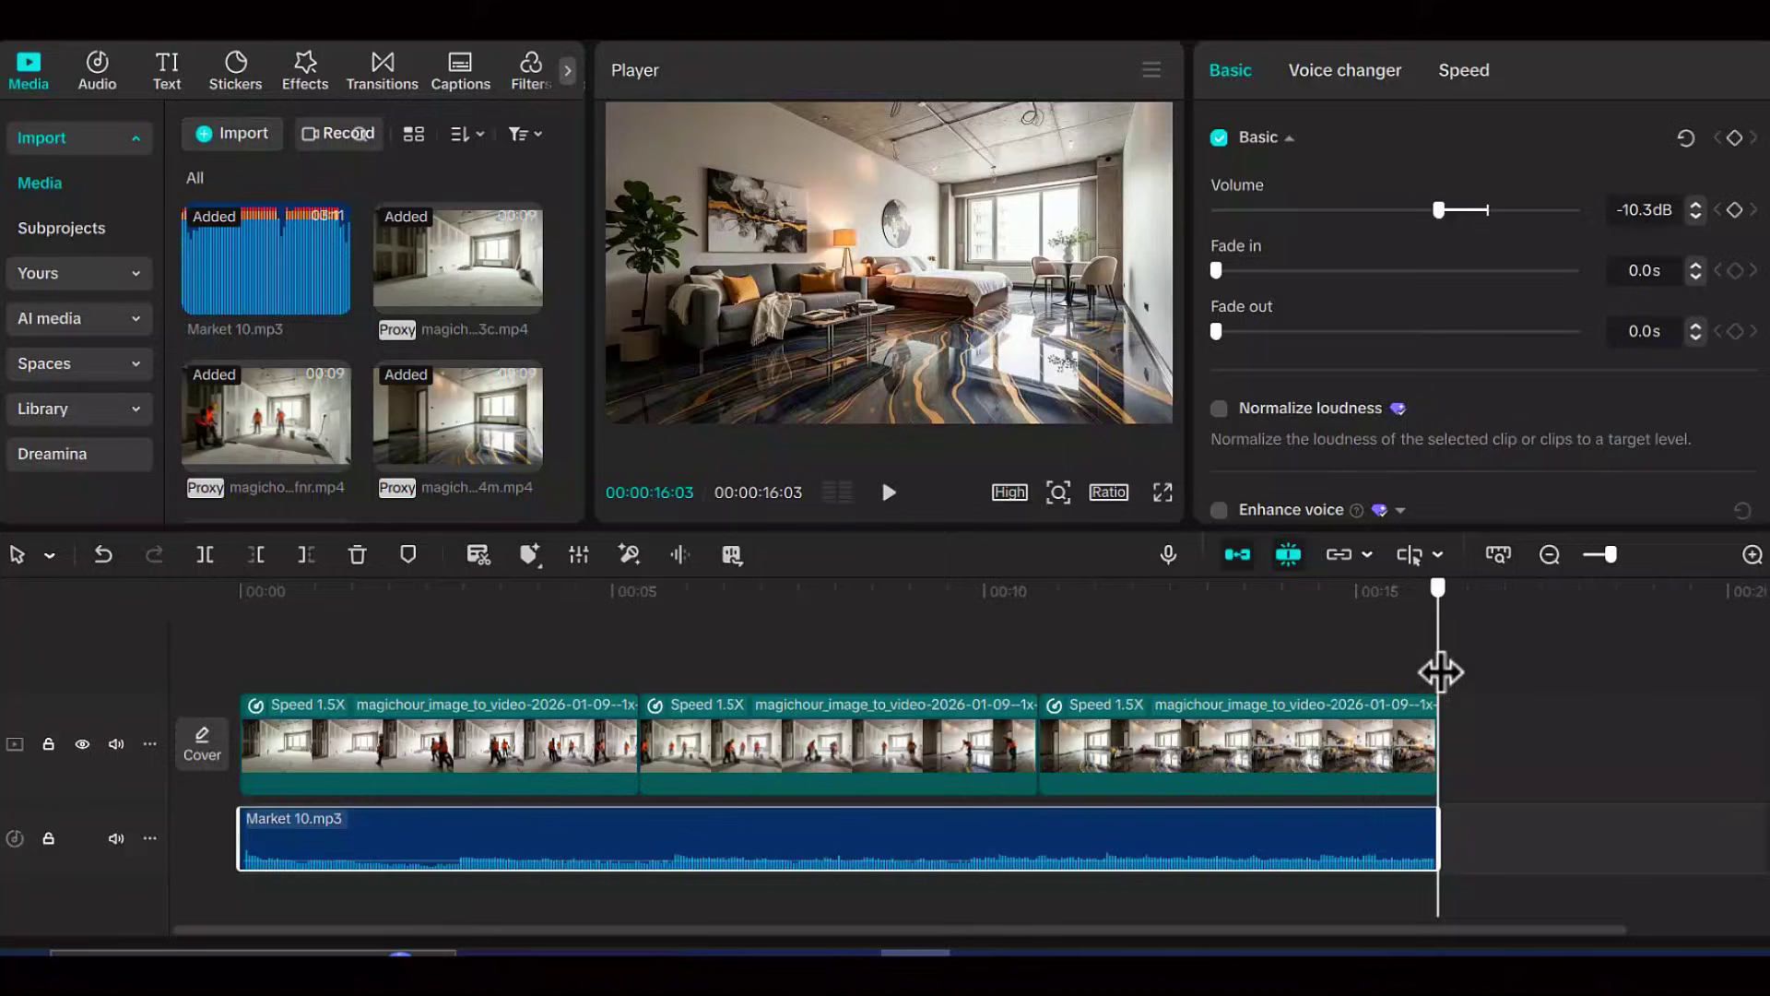
pyautogui.moveTo(1441, 673); pyautogui.dragTo(268, 855)
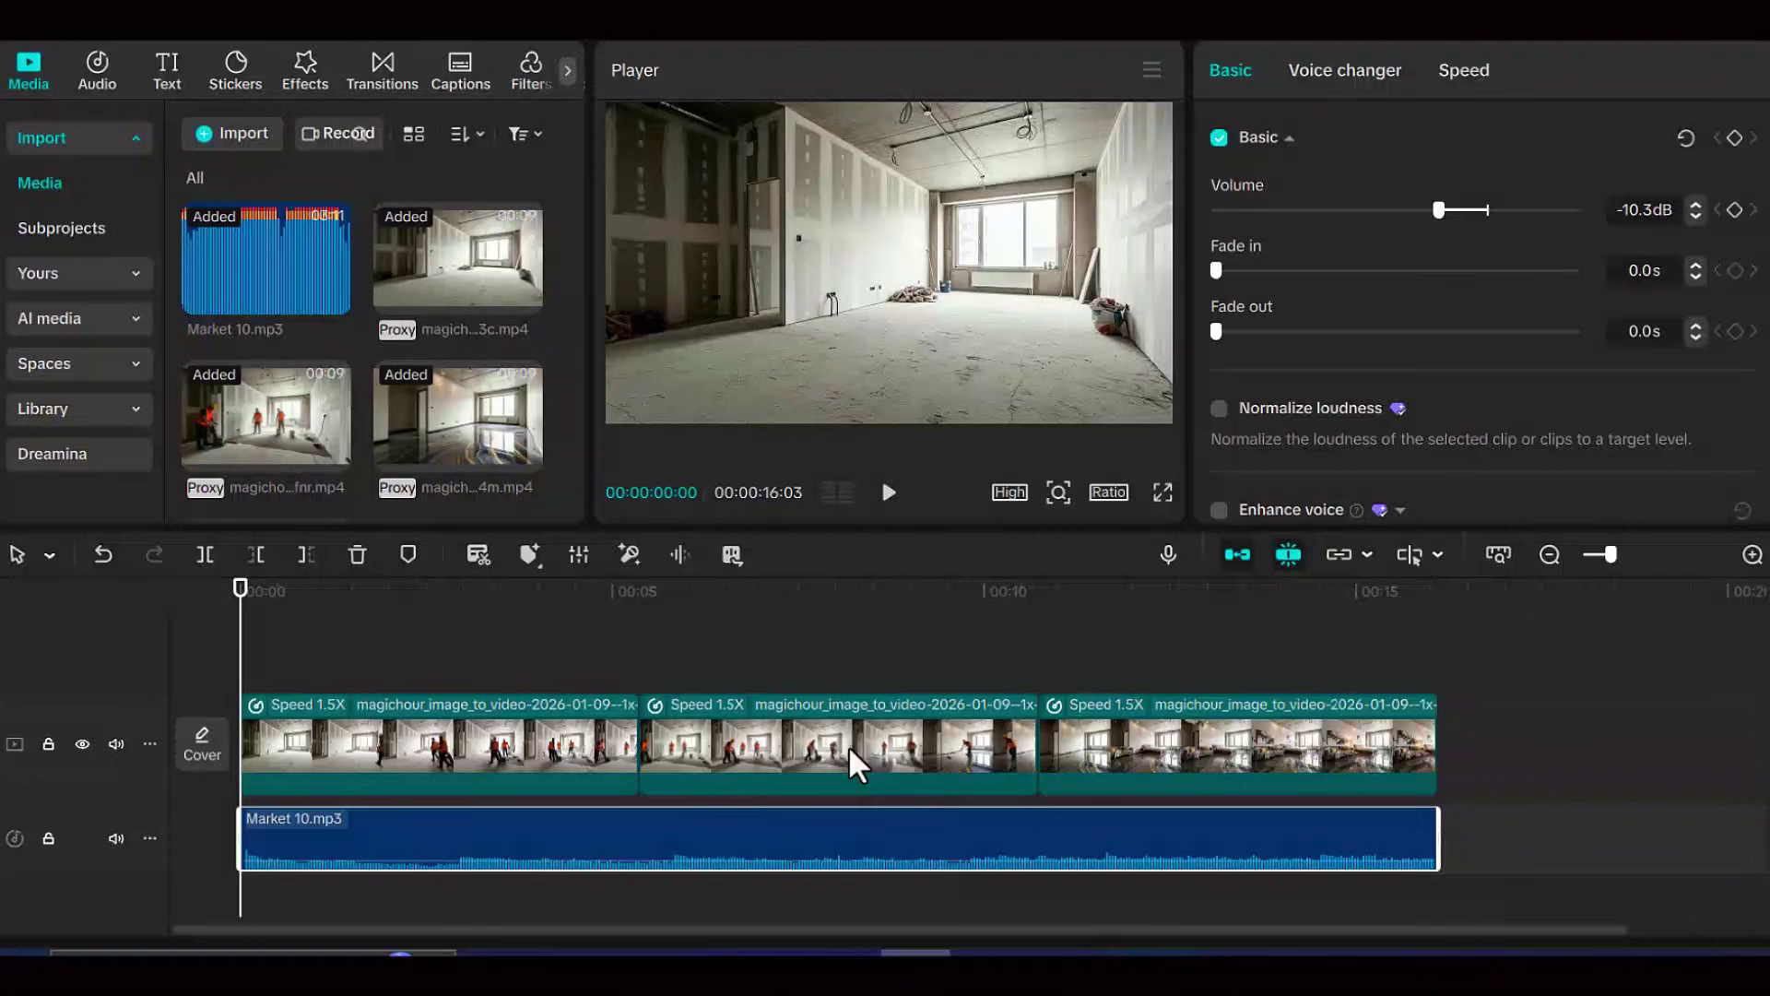
# - Drop the Mix transition between clips 1 and 2, apply it to all joins, preview, and open Export
pyautogui.click(386, 73)
pyautogui.scroll(1, 316, 257)
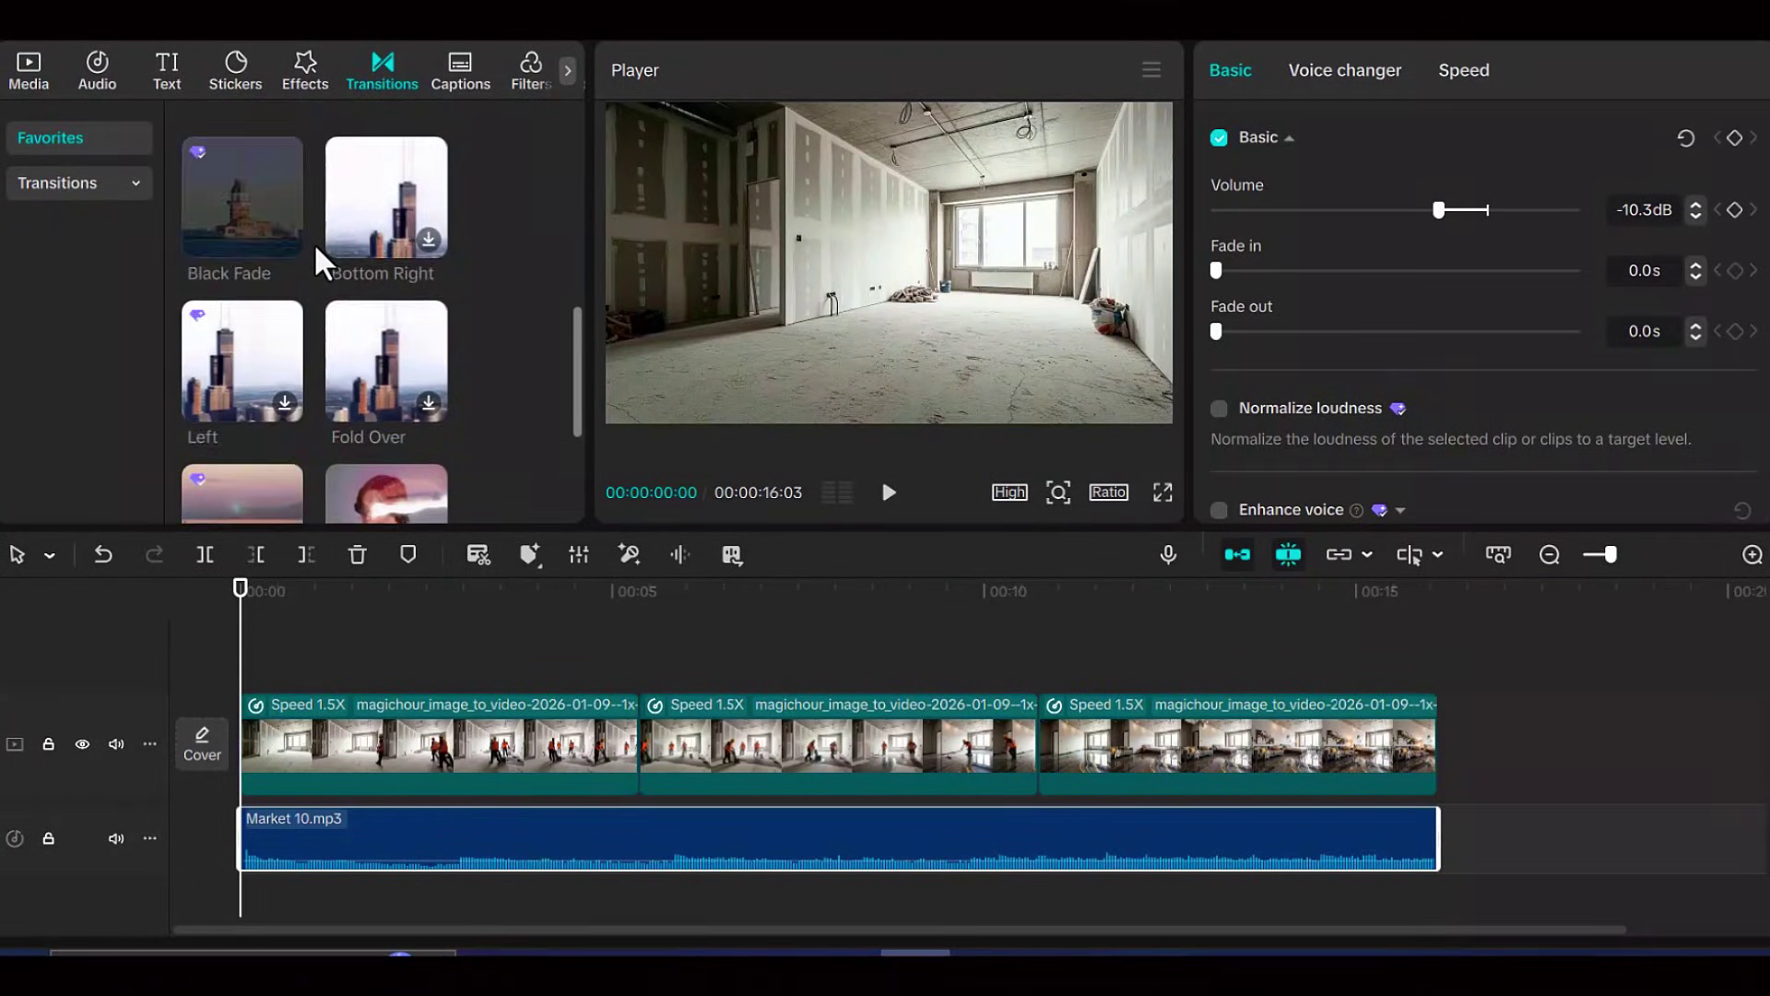
pyautogui.scroll(-2, 323, 291)
pyautogui.moveTo(218, 291); pyautogui.dragTo(634, 721)
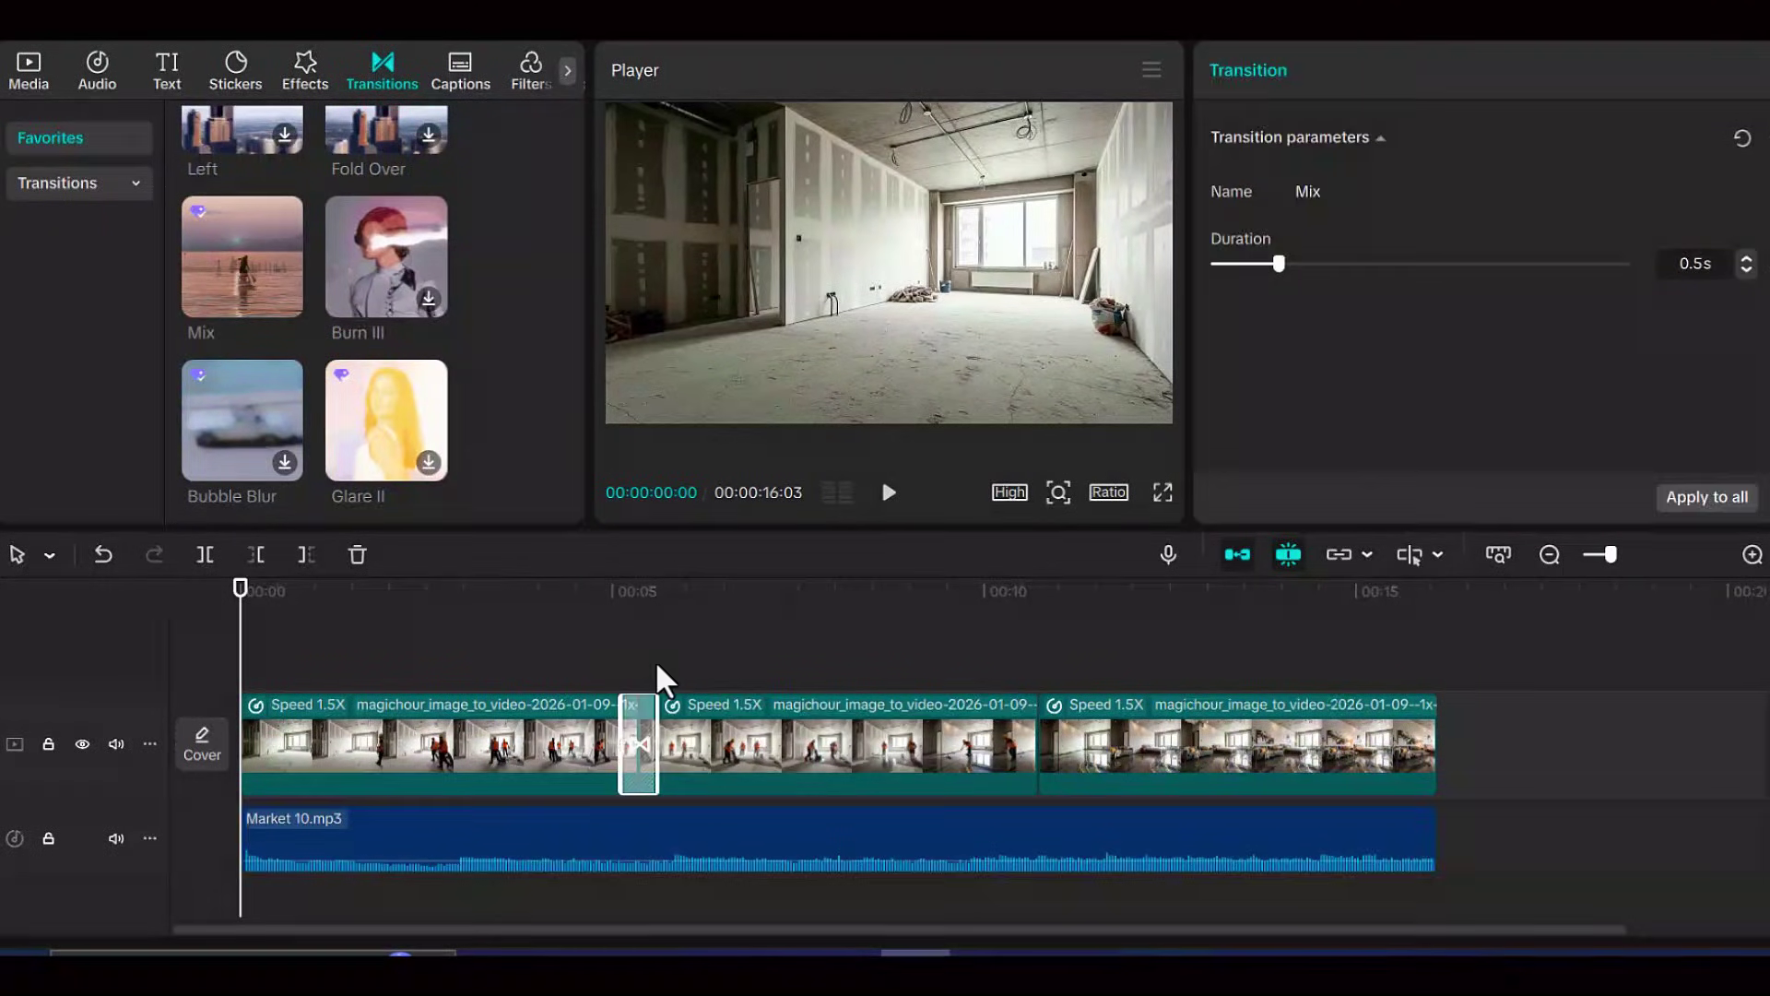
pyautogui.click(1697, 498)
pyautogui.press('space')
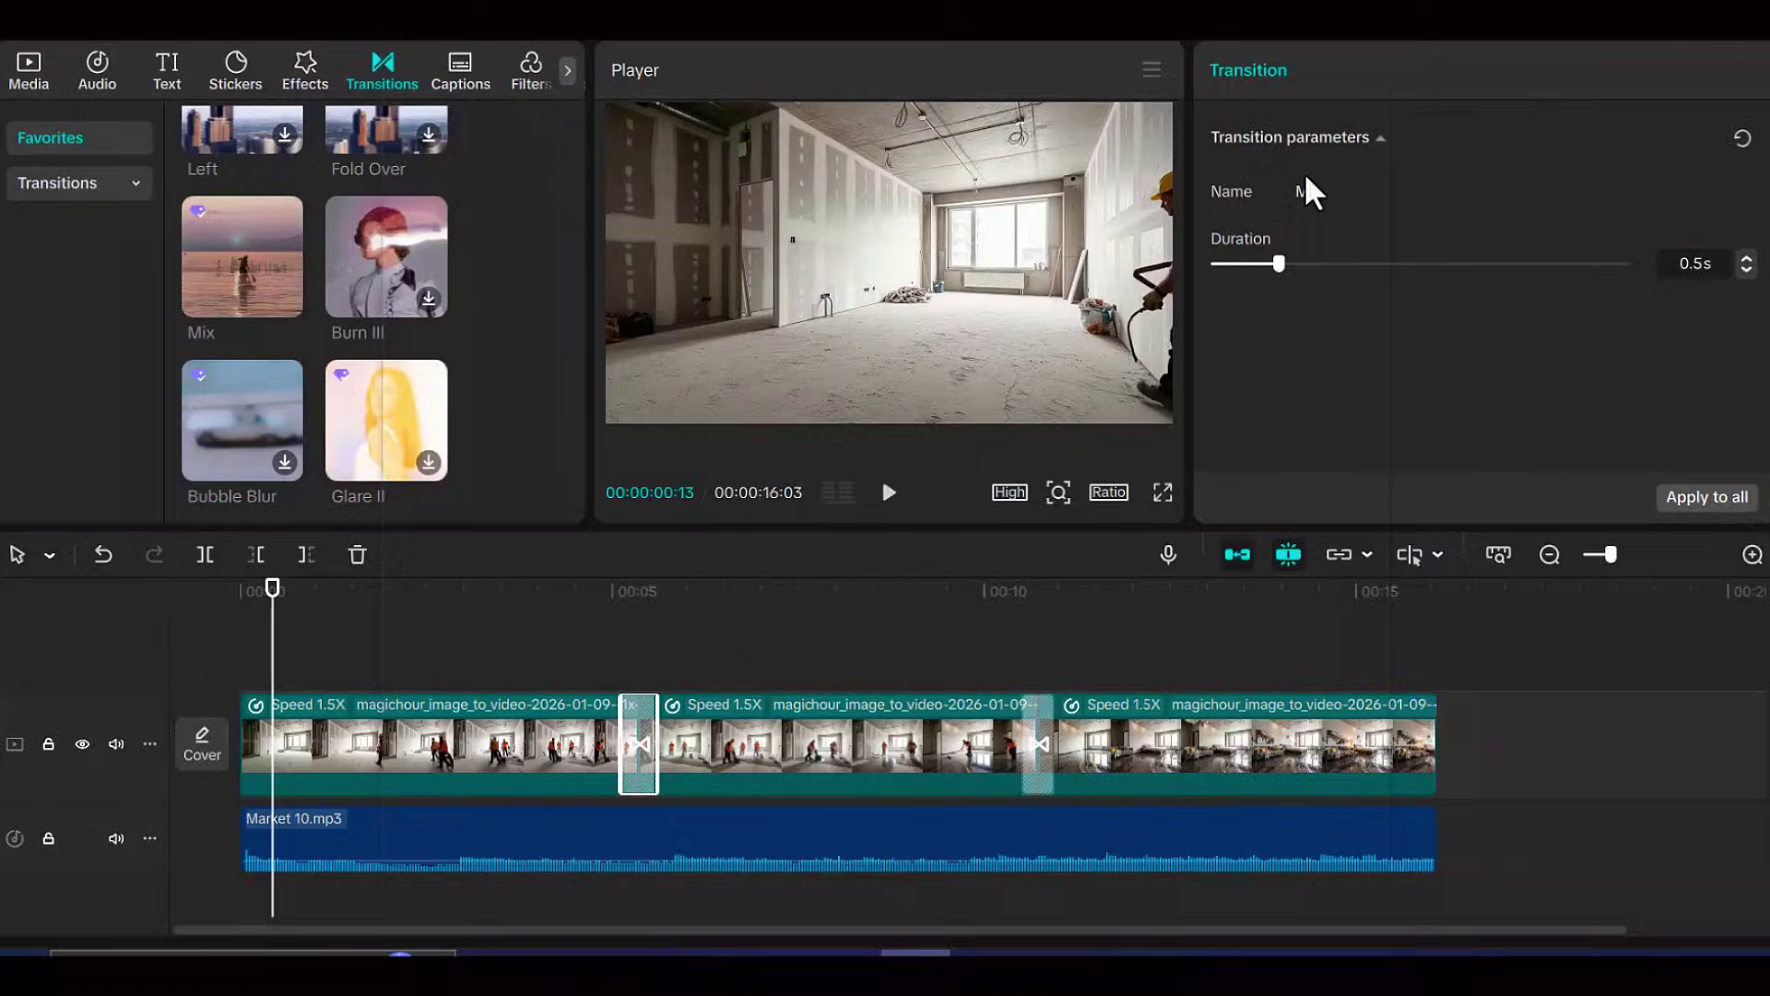
pyautogui.hotkey('ctrl', 'e')
# - Replace the default export name by typing 'epoxy' in the Name field
pyautogui.click(1094, 163)
pyautogui.write('epoxy floor video')
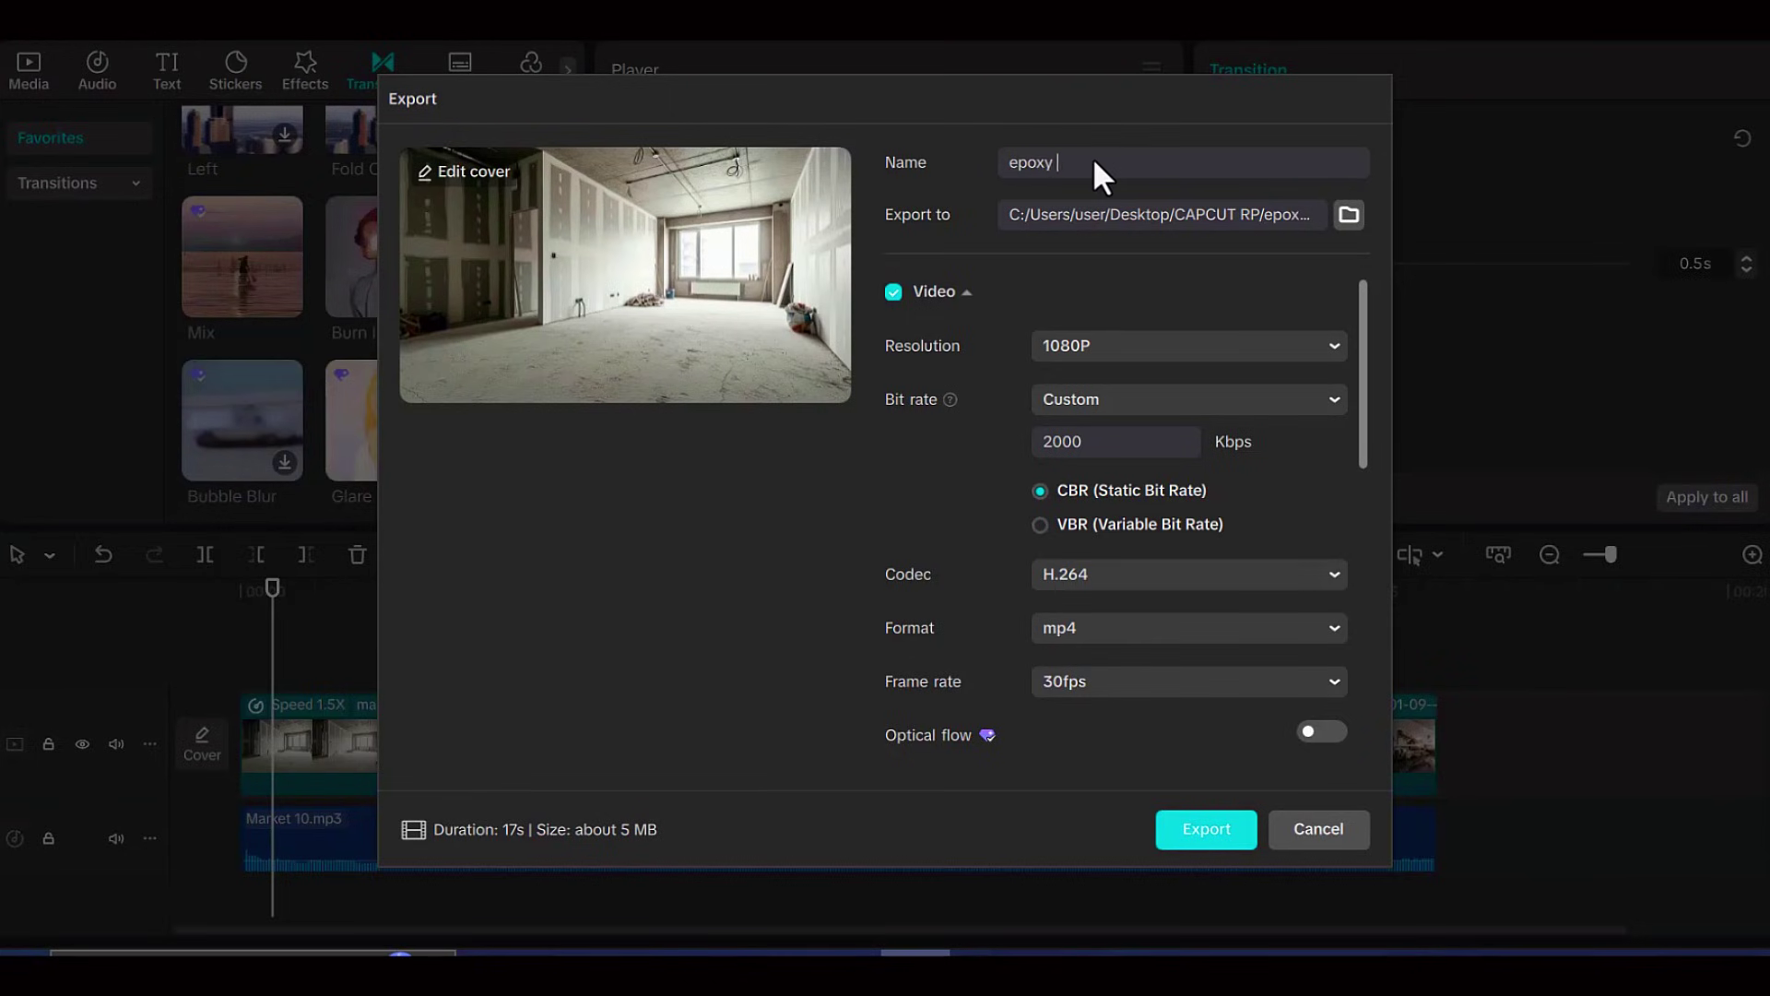